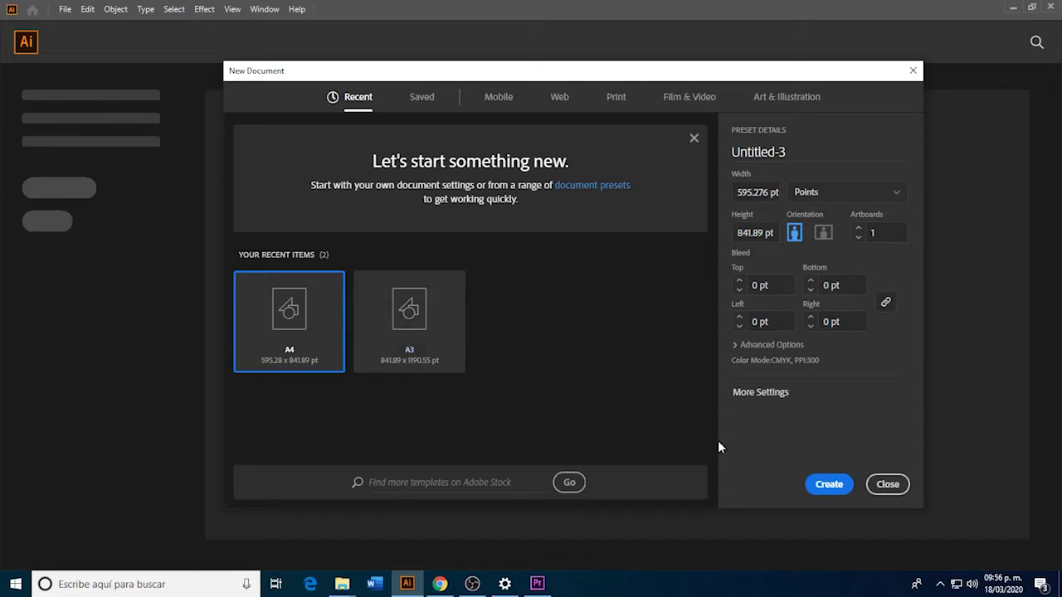
Create a new A4 document and pick the Column Graph tool from the graph flyout.
{"action": "left_click", "coordinate": [833, 487]}
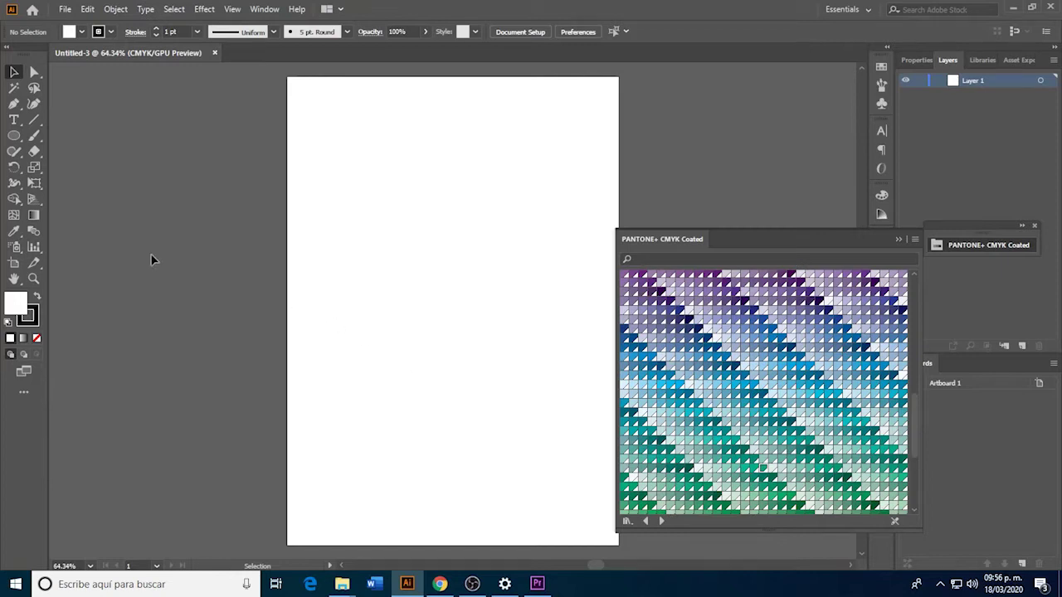
{"action": "left_click", "coordinate": [36, 248]}
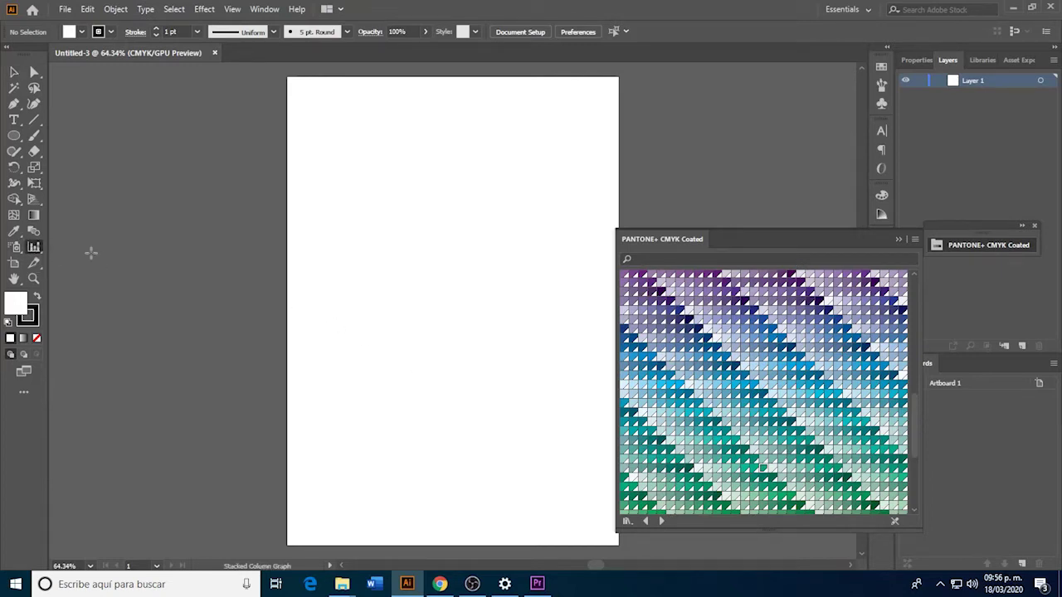
{"action": "left_click", "coordinate": [37, 246]}
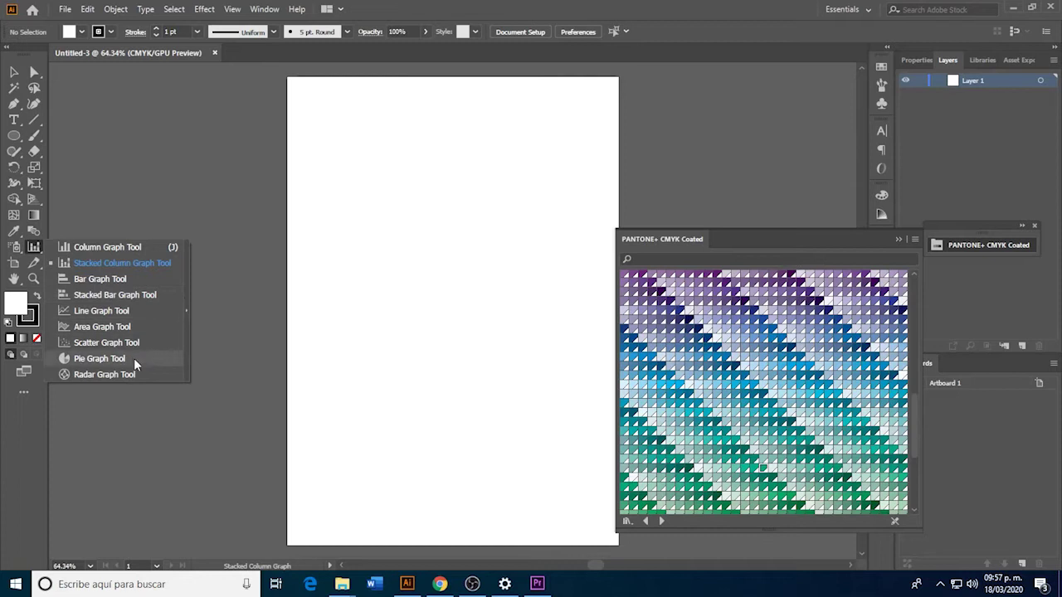
{"action": "left_click", "coordinate": [106, 247]}
Draw a trial column graph across the upper artboard.
{"action": "left_click", "coordinate": [221, 120]}
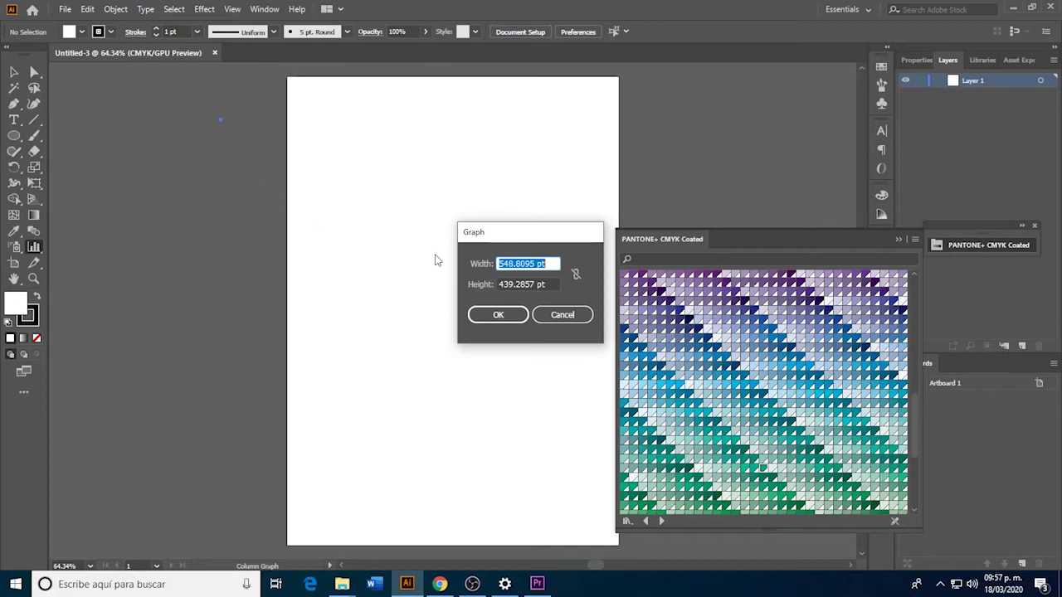
{"action": "left_click", "coordinate": [547, 315]}
{"action": "mouse_move", "coordinate": [177, 97]}
{"action": "left_mouse_down"}
{"action": "mouse_move", "coordinate": [483, 337]}
{"action": "mouse_move", "coordinate": [477, 408]}
{"action": "left_mouse_up"}
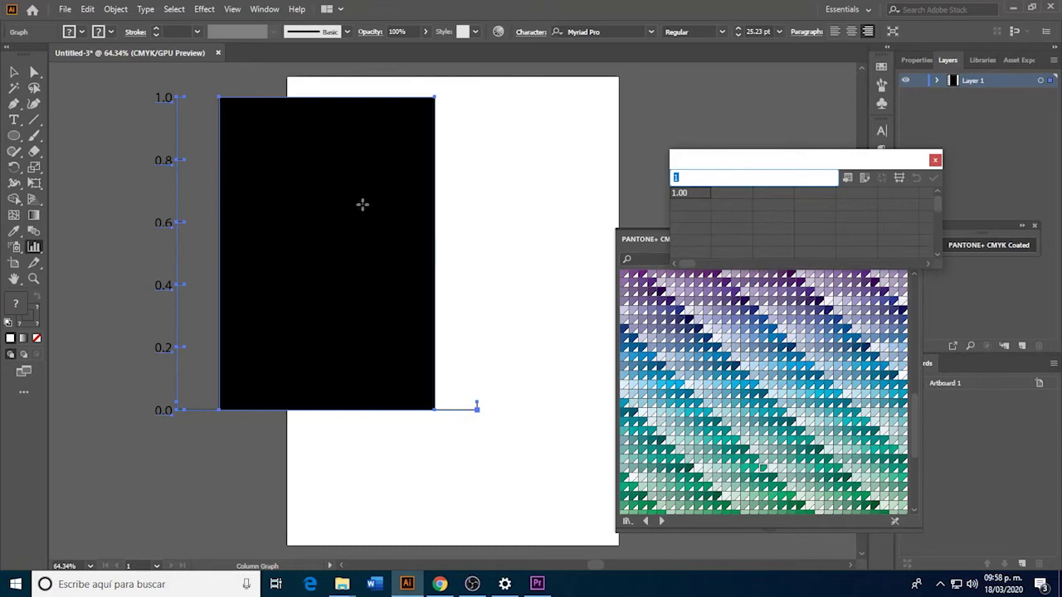
{"action": "left_click", "coordinate": [14, 72]}
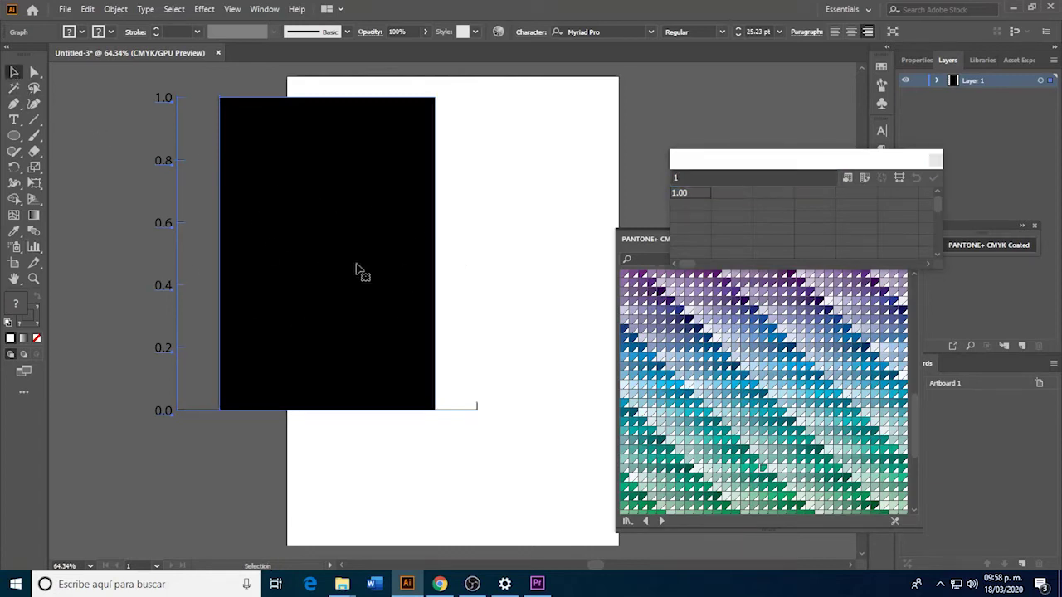
Close the trial graph's data without saving, delete it, and click the artboard for a new graph.
{"action": "key", "text": "ctrl+s"}
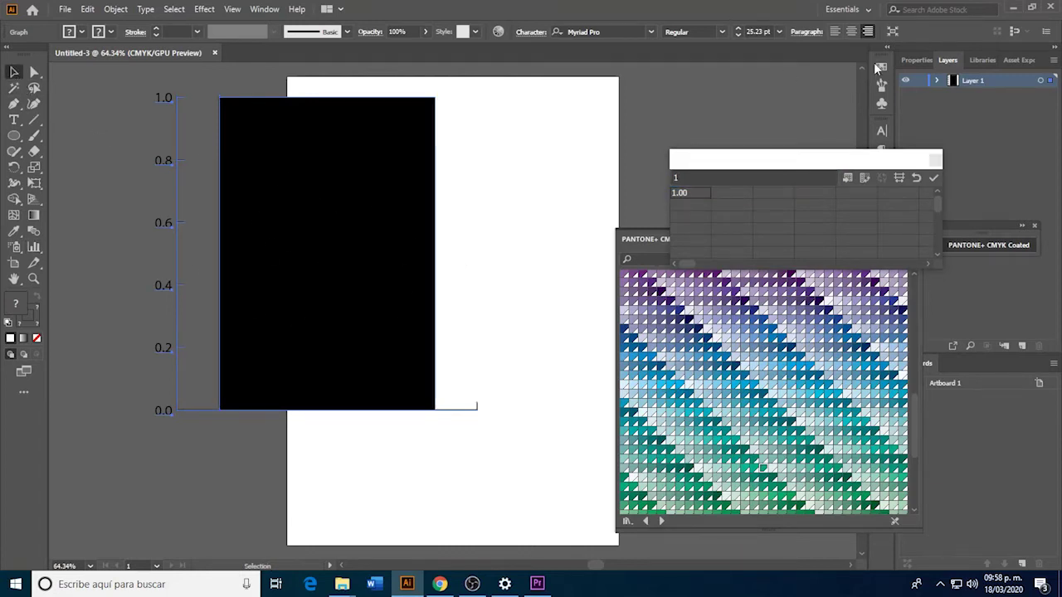
{"action": "left_click", "coordinate": [935, 159]}
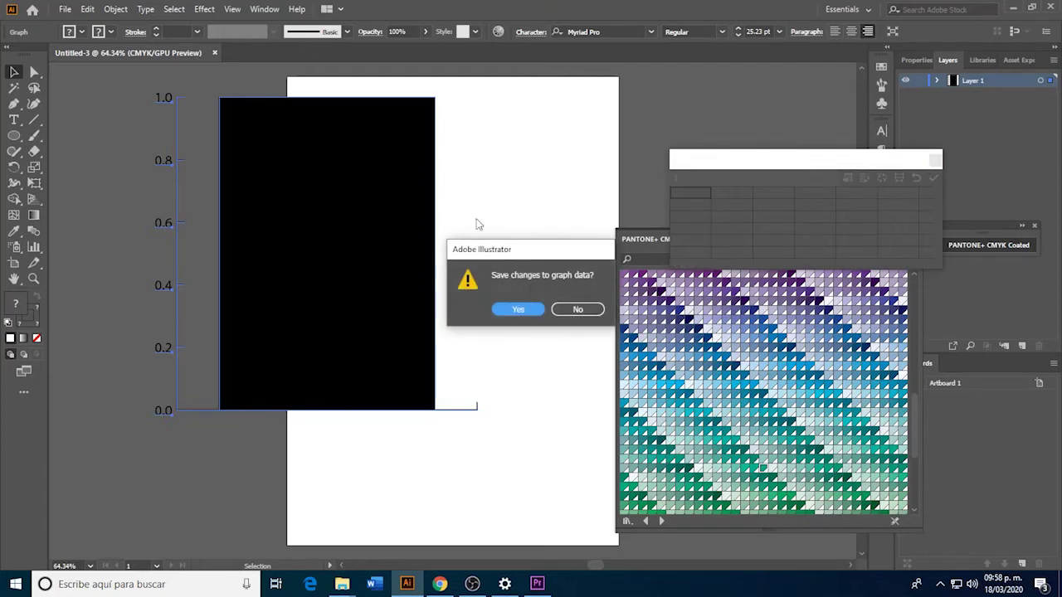
{"action": "left_click", "coordinate": [555, 309]}
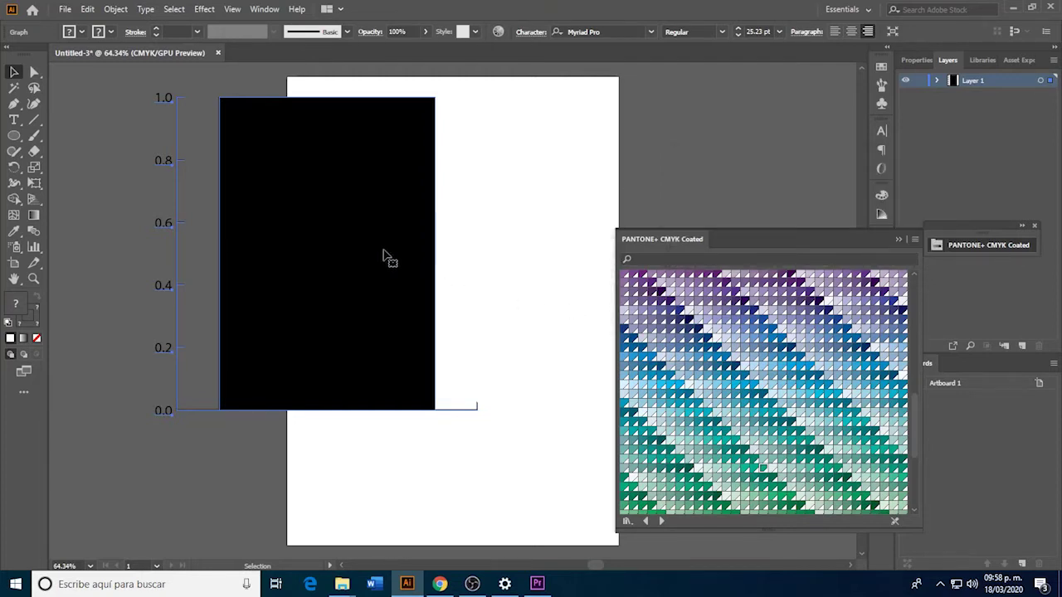
{"action": "key", "text": "Delete"}
{"action": "left_click", "coordinate": [37, 247]}
{"action": "left_click", "coordinate": [366, 181]}
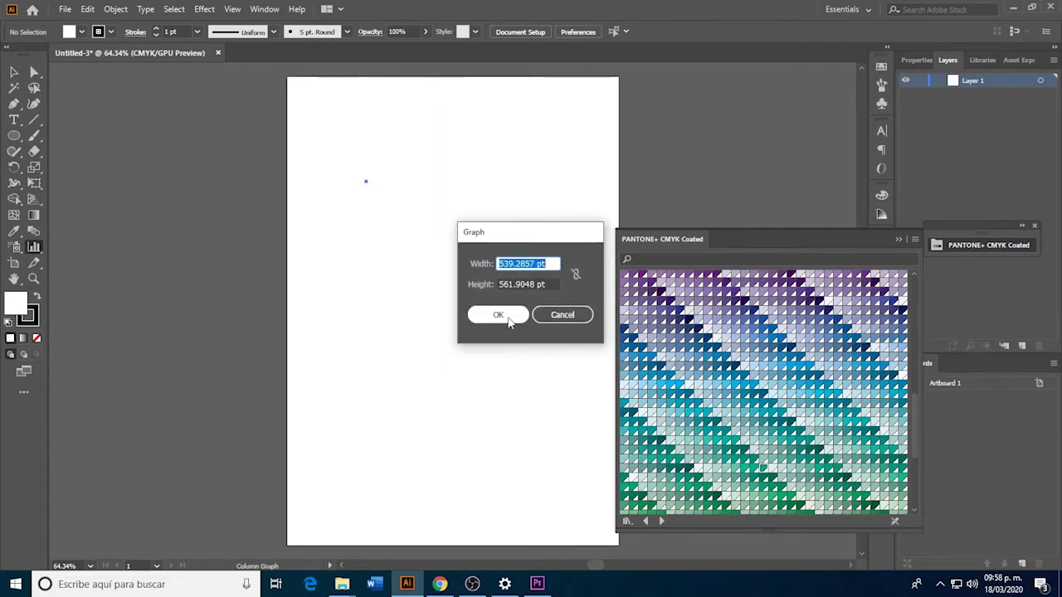
Create the column graph at default size and move it up and left.
{"action": "left_click", "coordinate": [498, 316]}
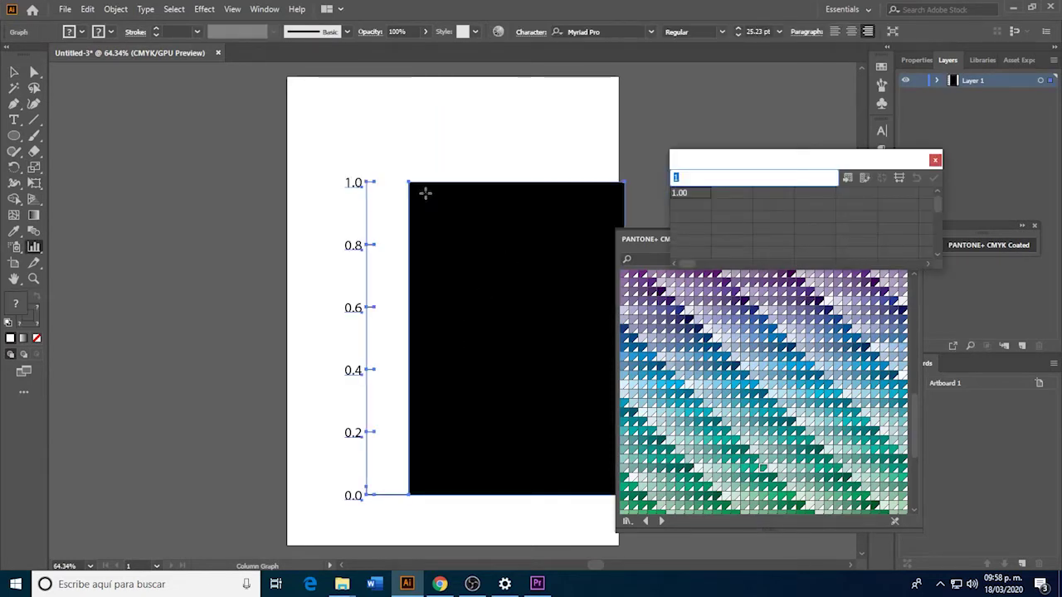
{"action": "left_click", "coordinate": [14, 72]}
{"action": "left_click_drag", "start_coordinate": [448, 264], "coordinate": [294, 234]}
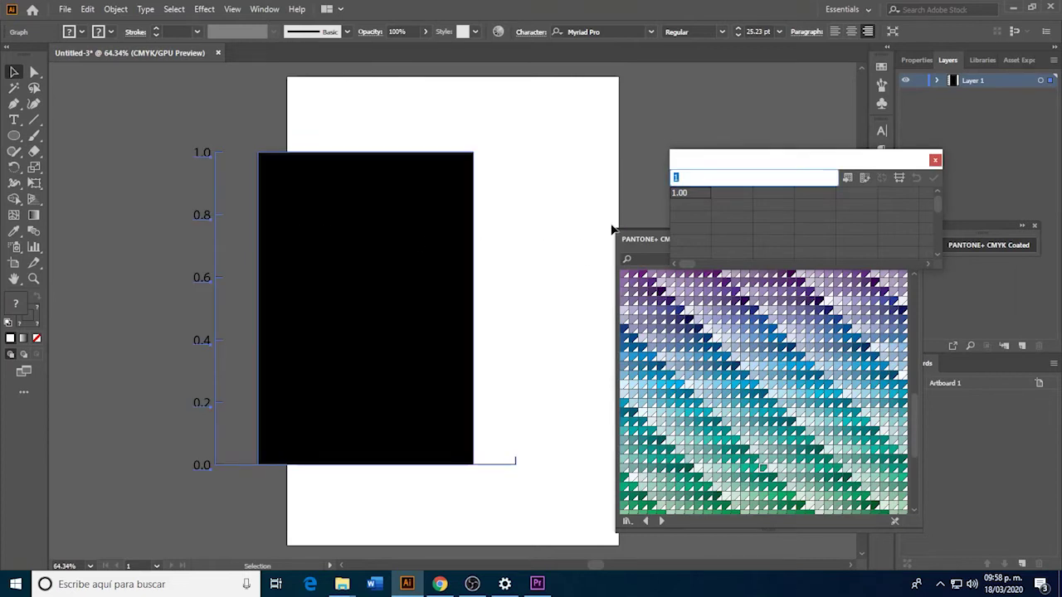
Enter 65, 30 and 5 in the graph data and apply them as three bars.
{"action": "type", "text": "65"}
{"action": "key", "text": "Tab"}
{"action": "type", "text": "354"}
{"action": "key", "text": "BackSpace"}
{"action": "key", "text": "BackSpace"}
{"action": "key", "text": "BackSpace"}
{"action": "type", "text": "3"}
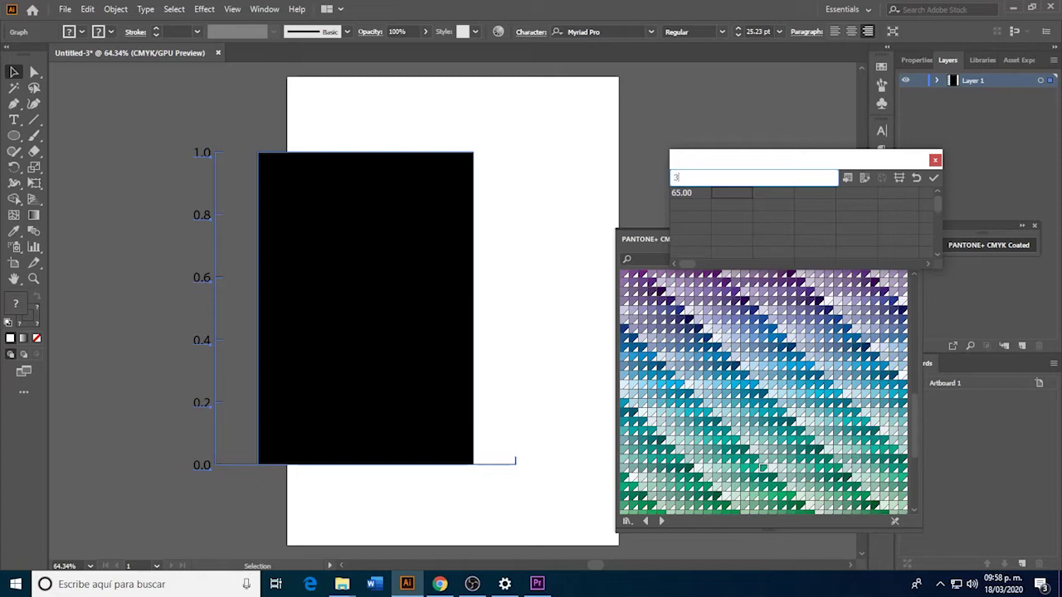
{"action": "type", "text": "0"}
{"action": "left_click", "coordinate": [762, 194]}
{"action": "type", "text": "5"}
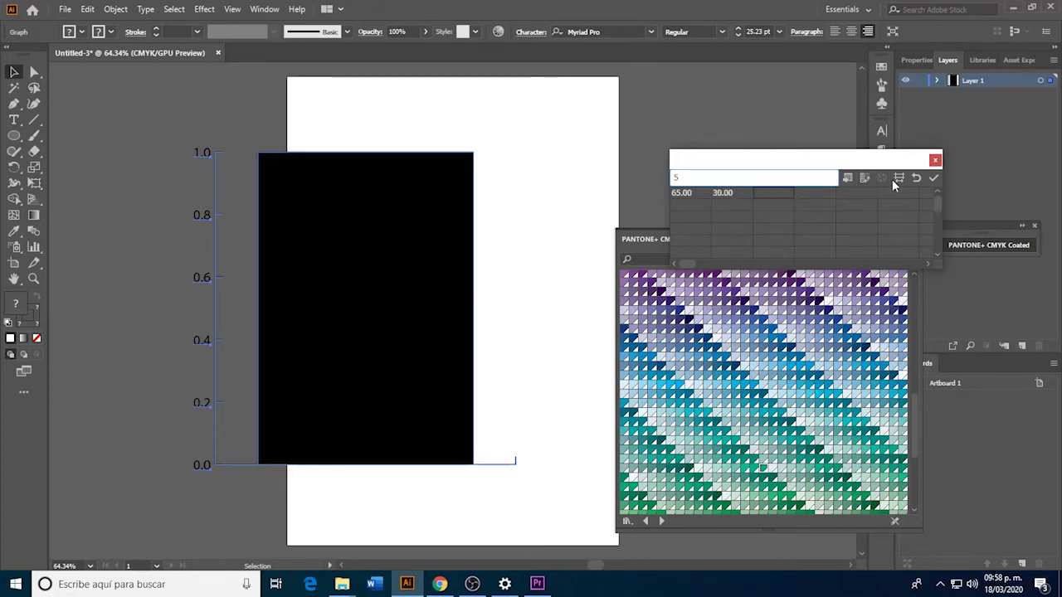
{"action": "left_click", "coordinate": [935, 178]}
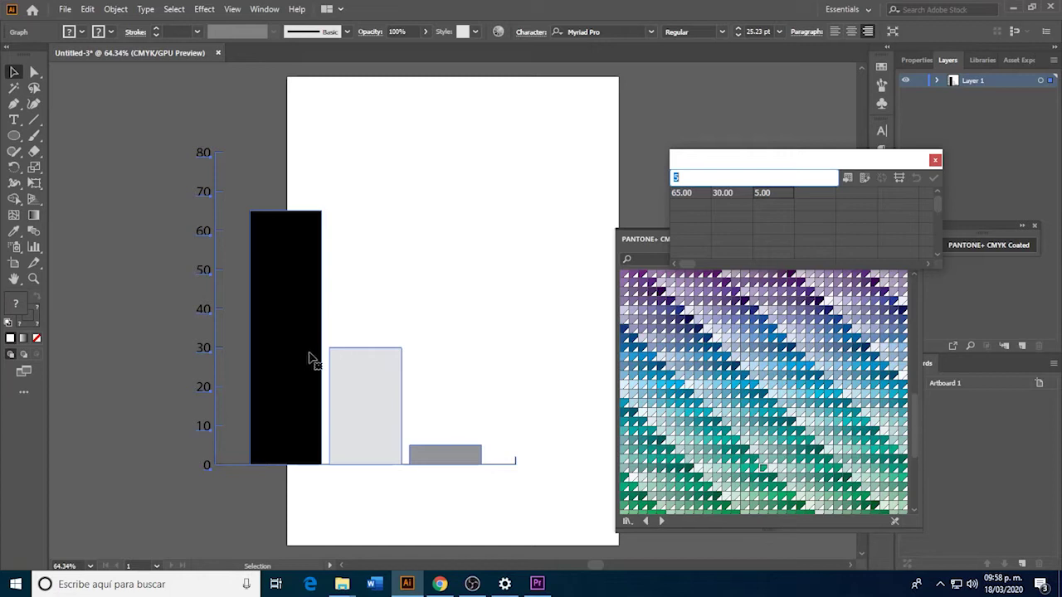
{"action": "left_click", "coordinate": [182, 287]}
{"action": "left_click", "coordinate": [208, 273]}
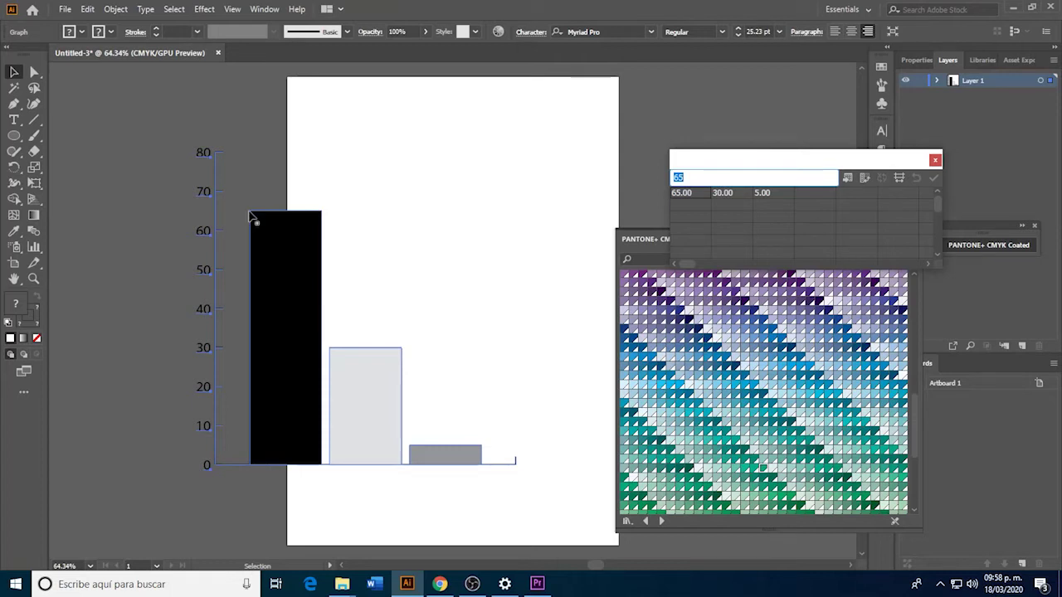
{"action": "left_click", "coordinate": [361, 233]}
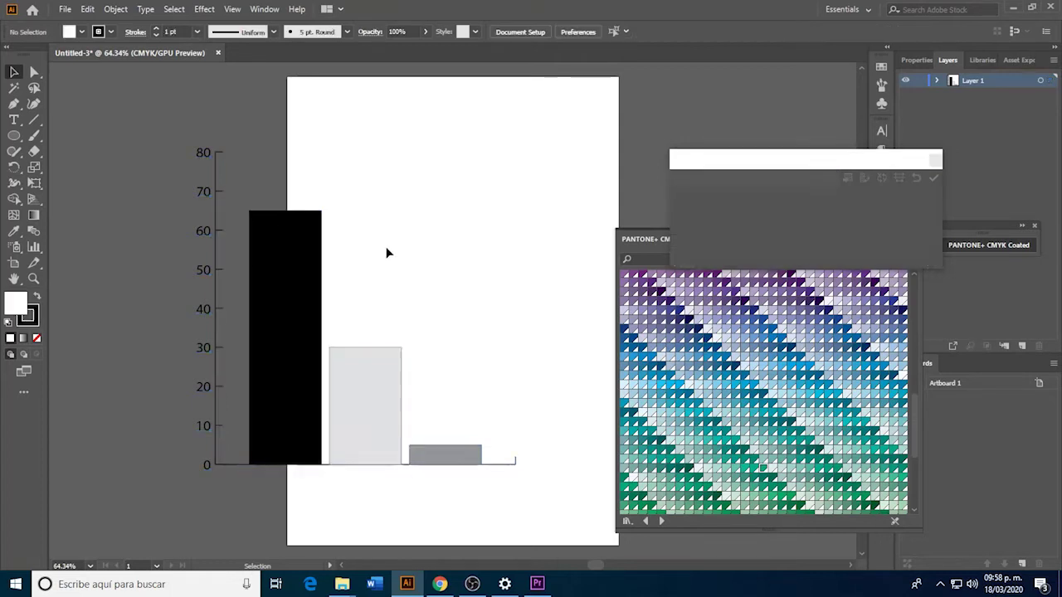
Move the 65/30/5 column graph above the artboard, keeping its data changes.
{"action": "left_click", "coordinate": [340, 388]}
{"action": "left_click_drag", "start_coordinate": [386, 415], "coordinate": [386, 270]}
{"action": "scroll", "coordinate": [380, 266], "scroll_direction": "up", "scroll_amount": 1}
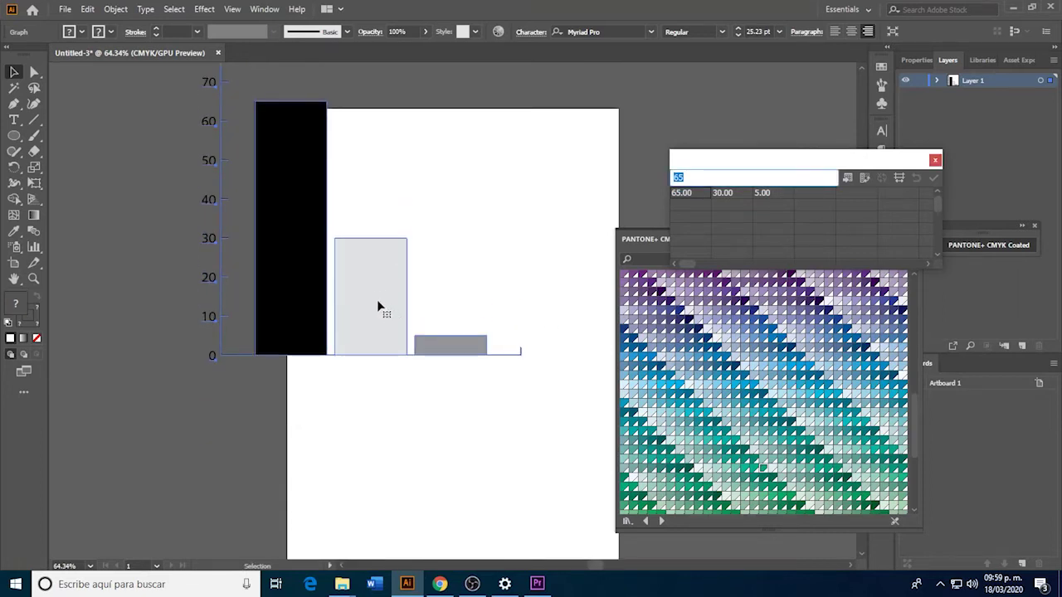
{"action": "left_click", "coordinate": [438, 304]}
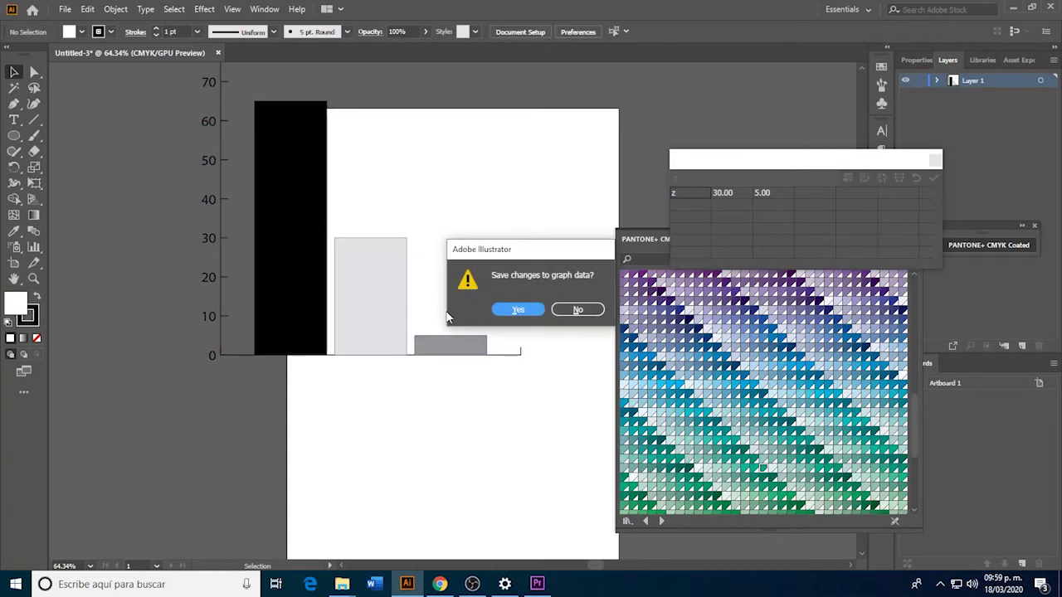
{"action": "left_click", "coordinate": [491, 308]}
{"action": "left_click", "coordinate": [417, 275], "text": "ctrl+alt"}
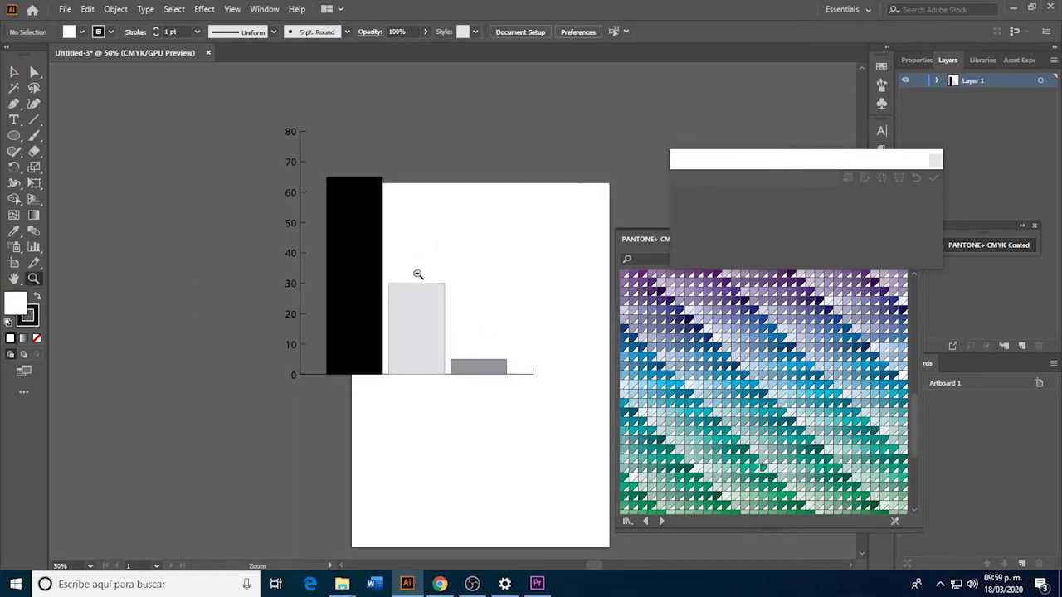
{"action": "left_click_drag", "start_coordinate": [422, 332], "coordinate": [273, 104]}
{"action": "left_click_drag", "start_coordinate": [331, 166], "coordinate": [307, 386]}
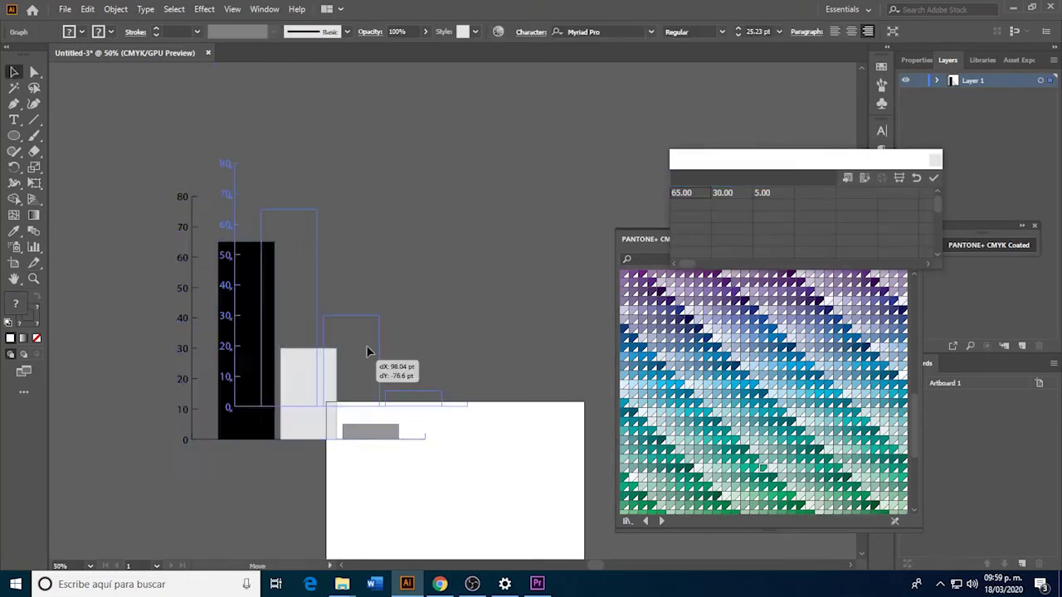
{"action": "left_click_drag", "start_coordinate": [338, 352], "coordinate": [400, 277]}
{"action": "mouse_move", "coordinate": [314, 294]}
{"action": "left_mouse_down"}
{"action": "mouse_move", "coordinate": [220, 335]}
{"action": "mouse_move", "coordinate": [174, 377]}
{"action": "left_mouse_up"}
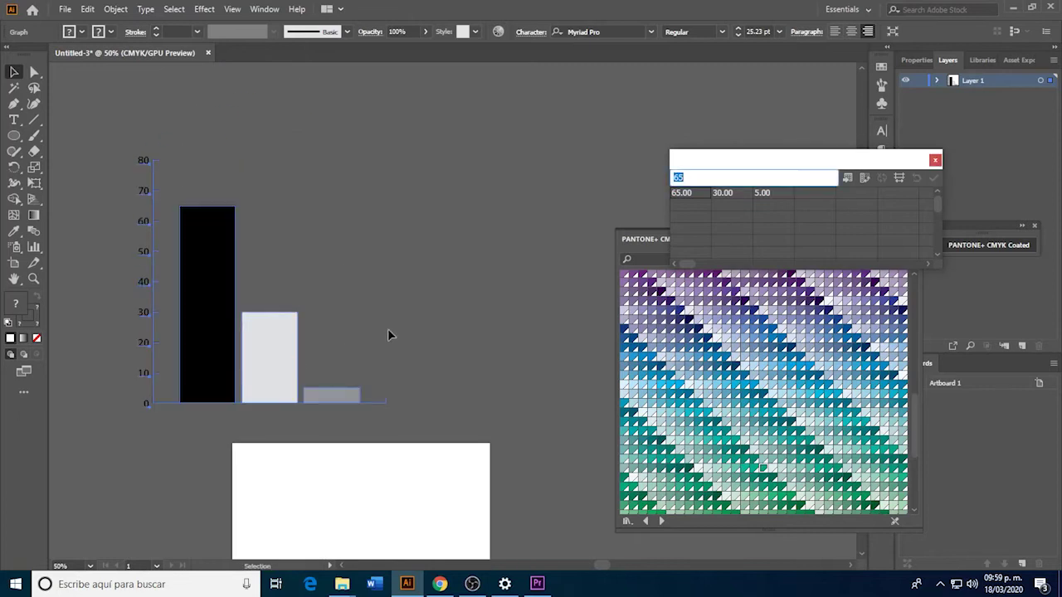
{"action": "left_click", "coordinate": [387, 328]}
Alt-drag a duplicate of the graph to its right, declining to save data changes.
{"action": "left_click", "coordinate": [275, 362]}
{"action": "left_click_drag", "start_coordinate": [274, 356], "coordinate": [484, 361]}
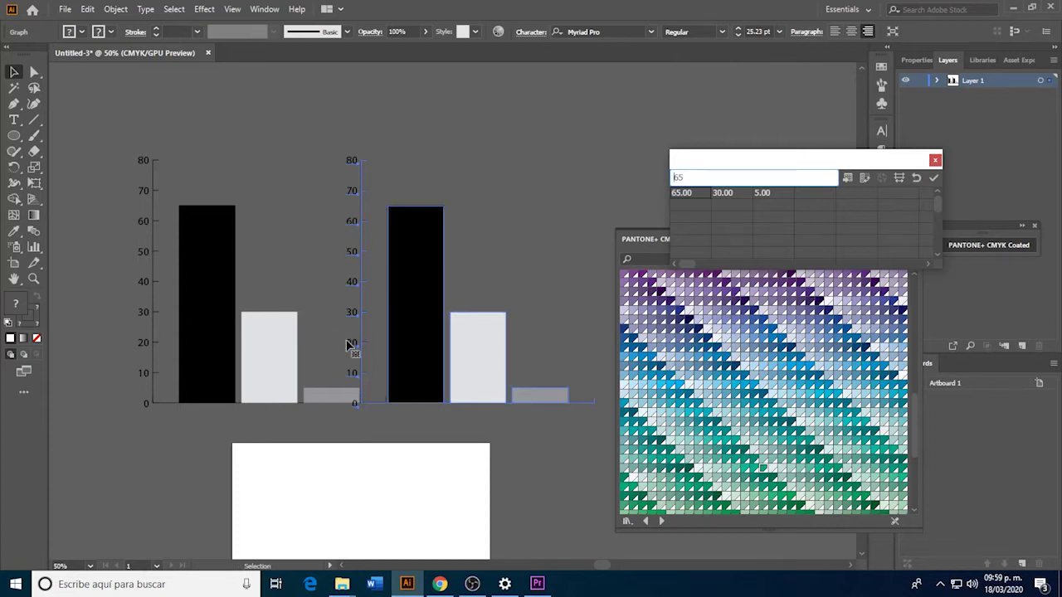
{"action": "left_click", "coordinate": [15, 73]}
{"action": "left_click", "coordinate": [531, 274]}
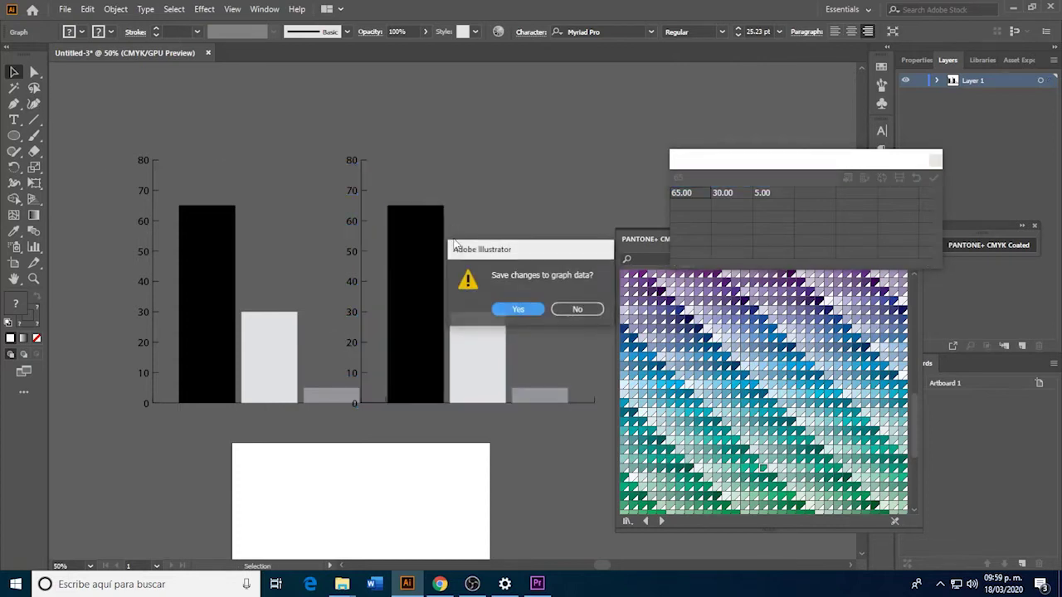
{"action": "left_click", "coordinate": [561, 309]}
Close the duplicate's graph data without saving and delete the duplicate.
{"action": "left_click", "coordinate": [420, 331]}
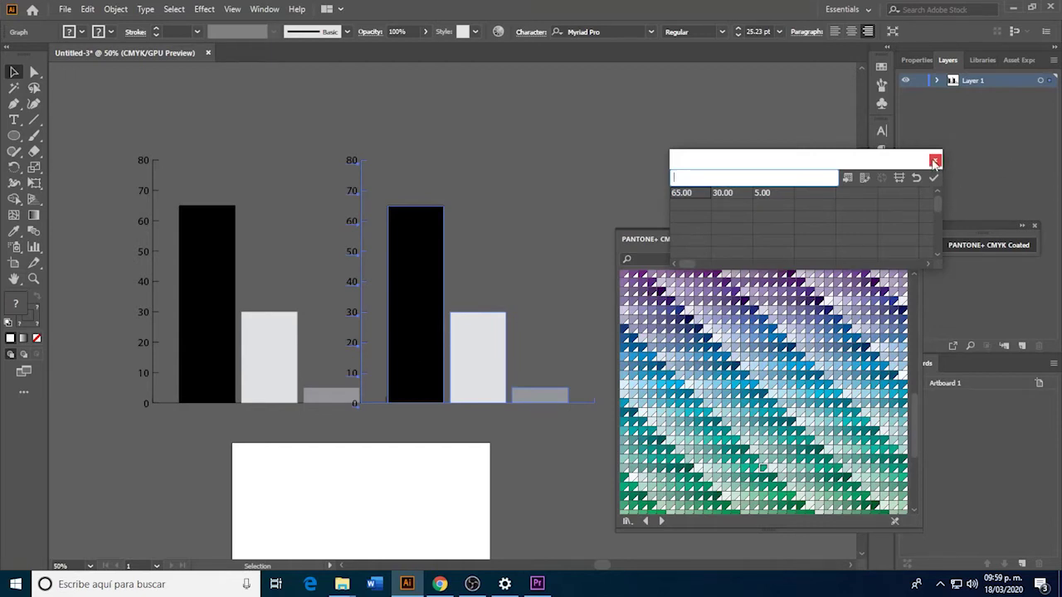
{"action": "left_click", "coordinate": [934, 161]}
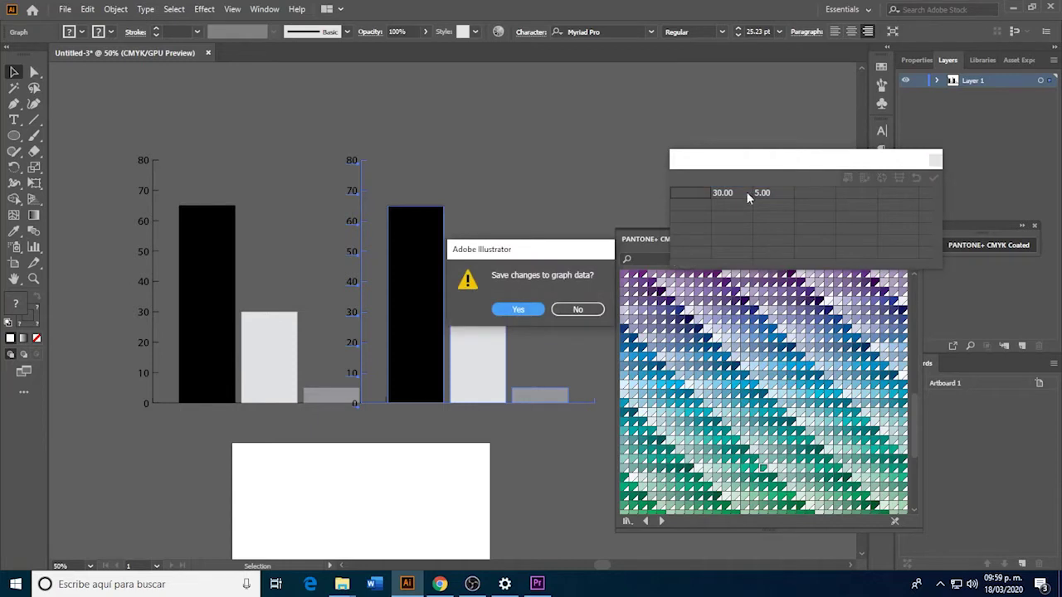
{"action": "left_click", "coordinate": [568, 312]}
{"action": "key", "text": "Delete"}
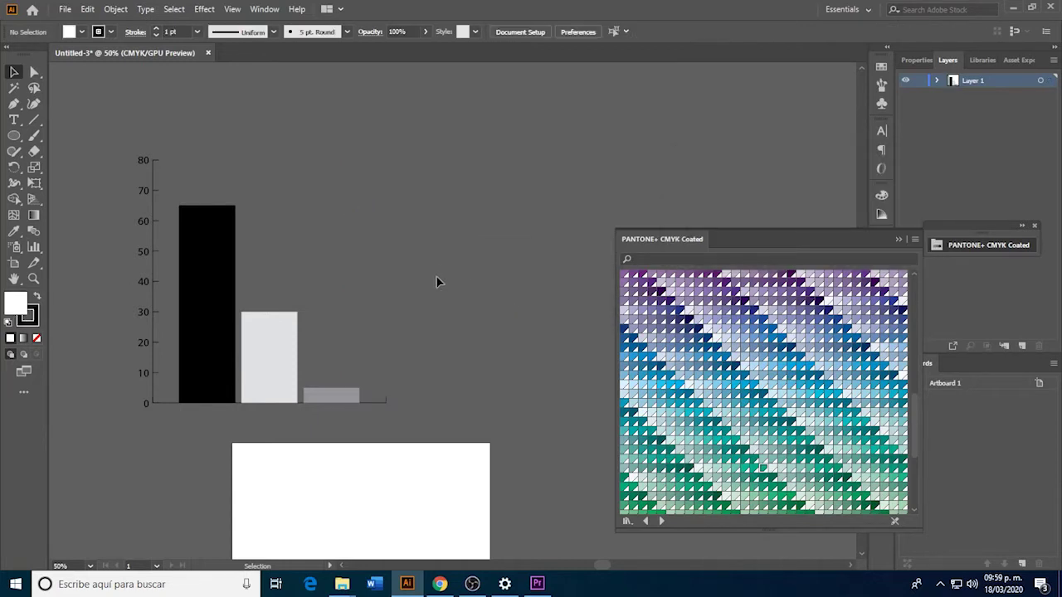
{"action": "left_click", "coordinate": [34, 247]}
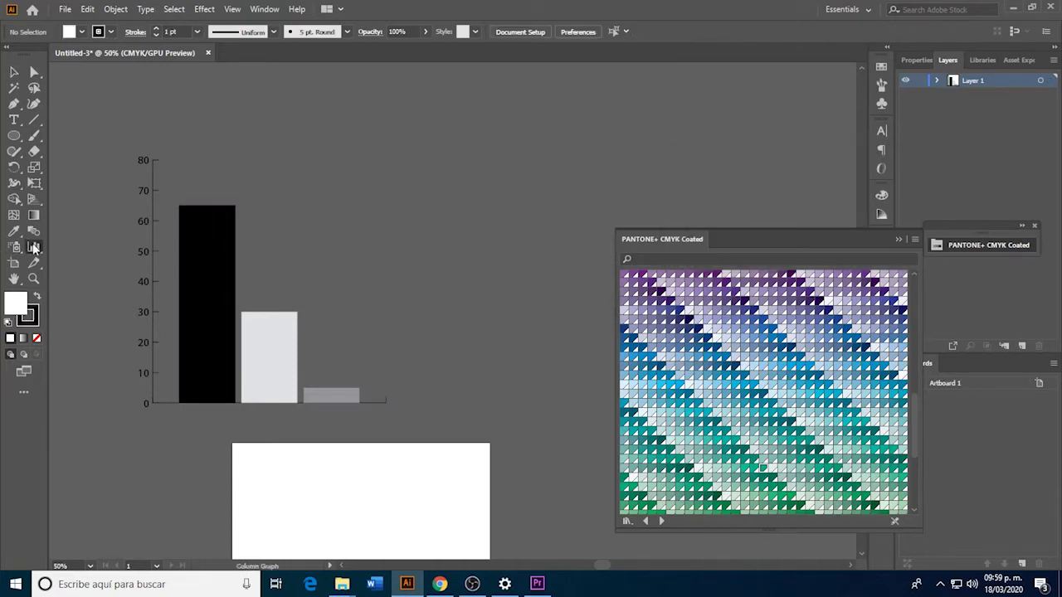
Place a second default-size column graph and enter 65, 30 and 5.
{"action": "left_click", "coordinate": [446, 156]}
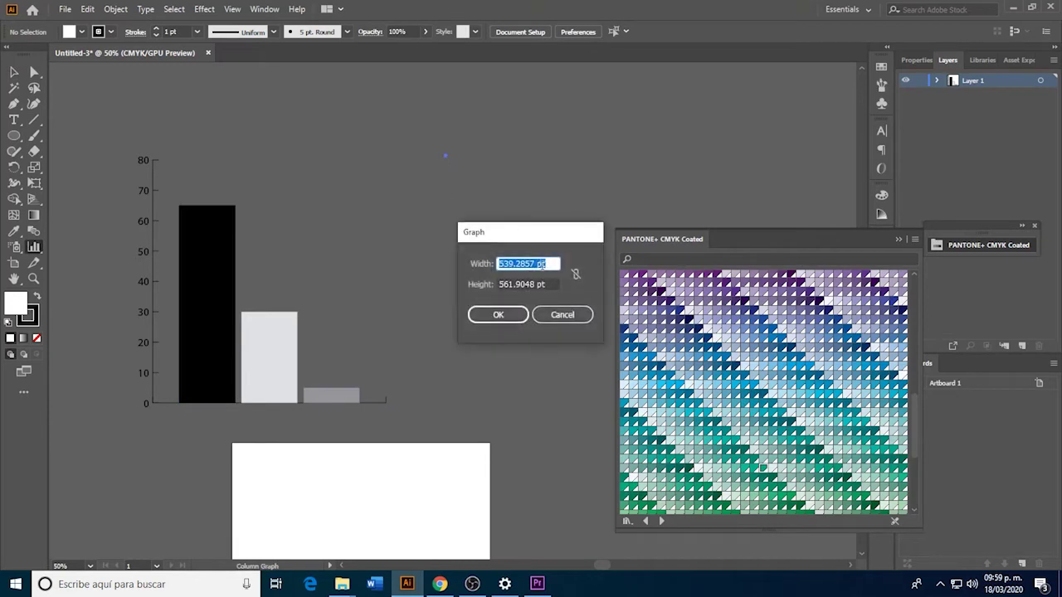
{"action": "left_click", "coordinate": [497, 315]}
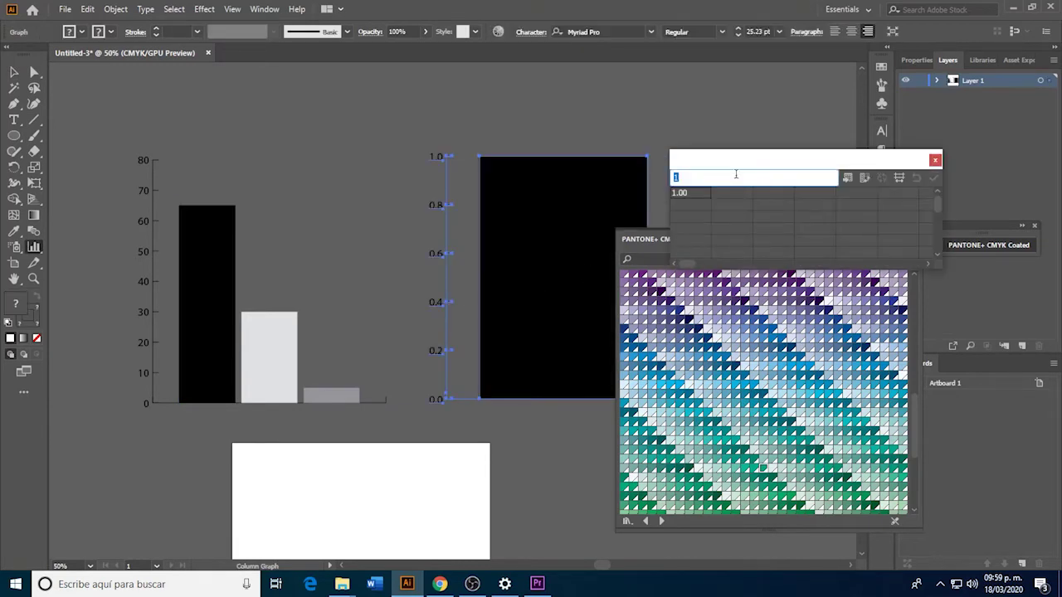
{"action": "type", "text": "65"}
{"action": "key", "text": "Tab"}
{"action": "type", "text": "30"}
{"action": "key", "text": "Tab"}
{"action": "type", "text": "5"}
{"action": "key", "text": "Tab"}
Correct the data cells so the third row holds 5, and apply the values.
{"action": "key", "text": "ctrl+z"}
{"action": "key", "text": "ctrl+z"}
{"action": "left_click", "coordinate": [684, 208]}
{"action": "left_click", "coordinate": [683, 217]}
{"action": "key", "text": "Return"}
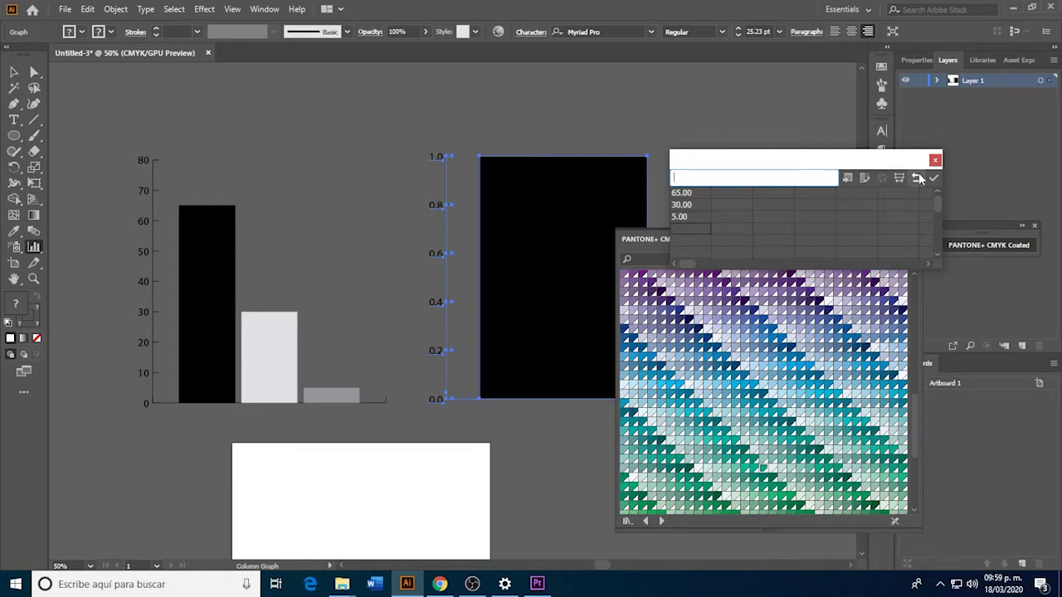
{"action": "left_click", "coordinate": [933, 177]}
Close the second graph's data sheet, saving the changes, and deselect it.
{"action": "left_click_drag", "start_coordinate": [457, 224], "coordinate": [358, 199]}
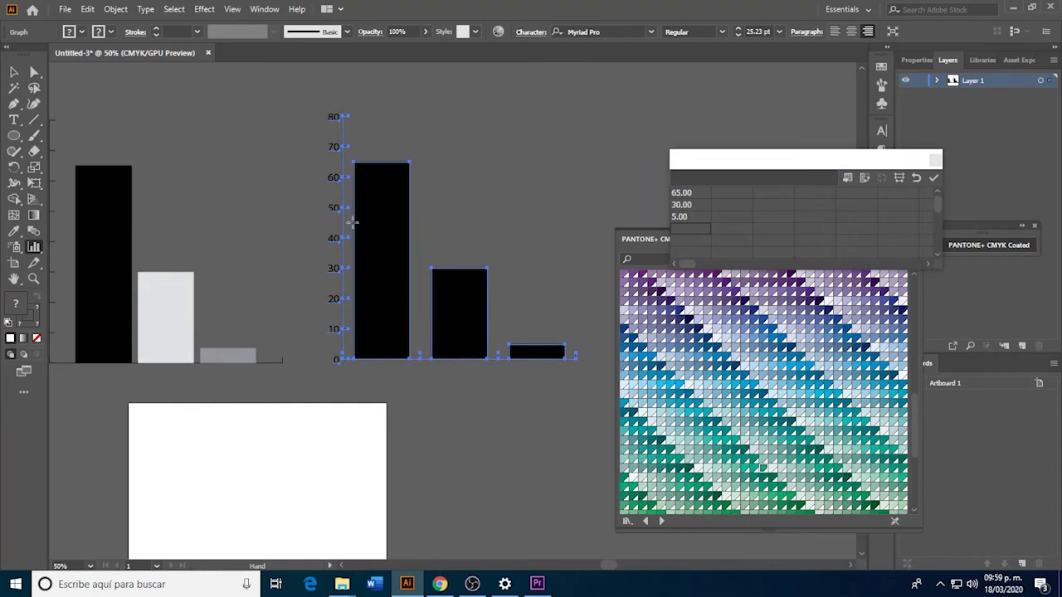
{"action": "left_click_drag", "start_coordinate": [348, 222], "coordinate": [382, 199]}
{"action": "left_click", "coordinate": [935, 159]}
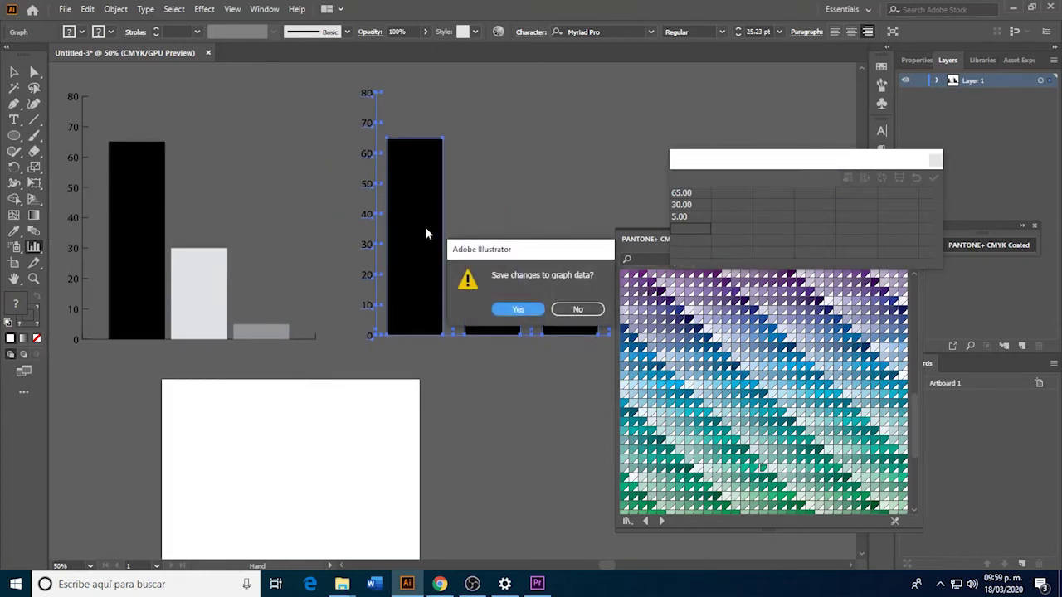
{"action": "left_click", "coordinate": [516, 308]}
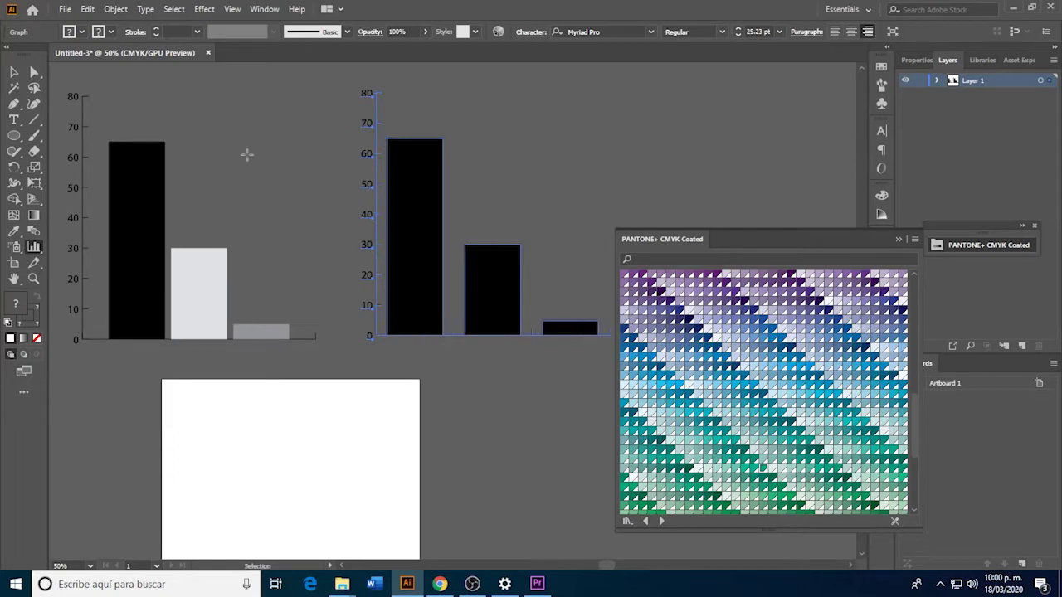
{"action": "left_click", "coordinate": [15, 72]}
{"action": "left_click", "coordinate": [342, 396]}
{"action": "left_click_drag", "start_coordinate": [342, 397], "coordinate": [411, 375]}
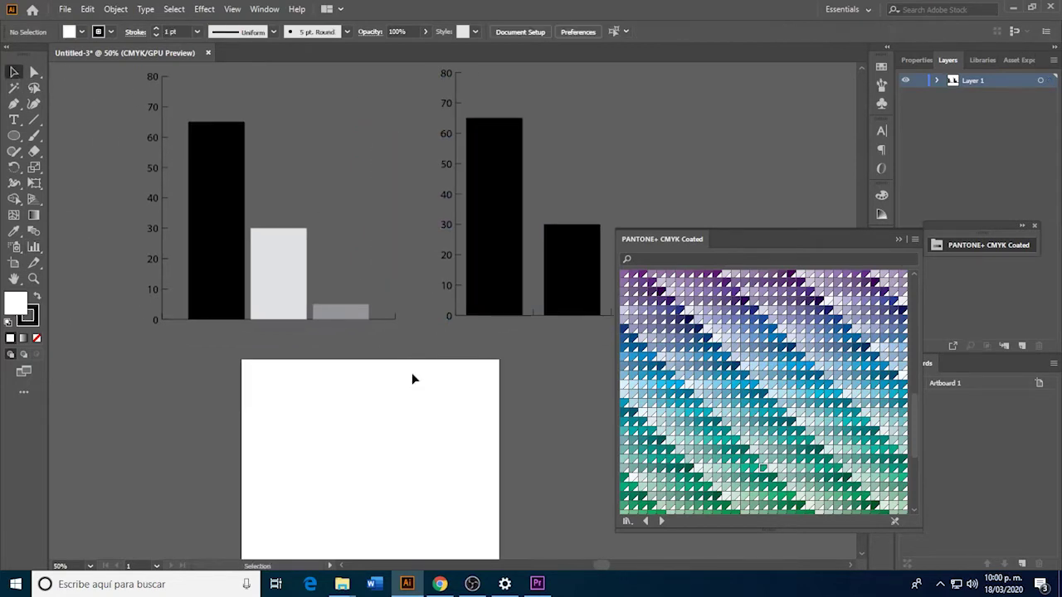
Collapse the floating PANTONE+ CMYK Coated swatch panel and reselect the Column Graph tool.
{"action": "left_click", "coordinate": [899, 239]}
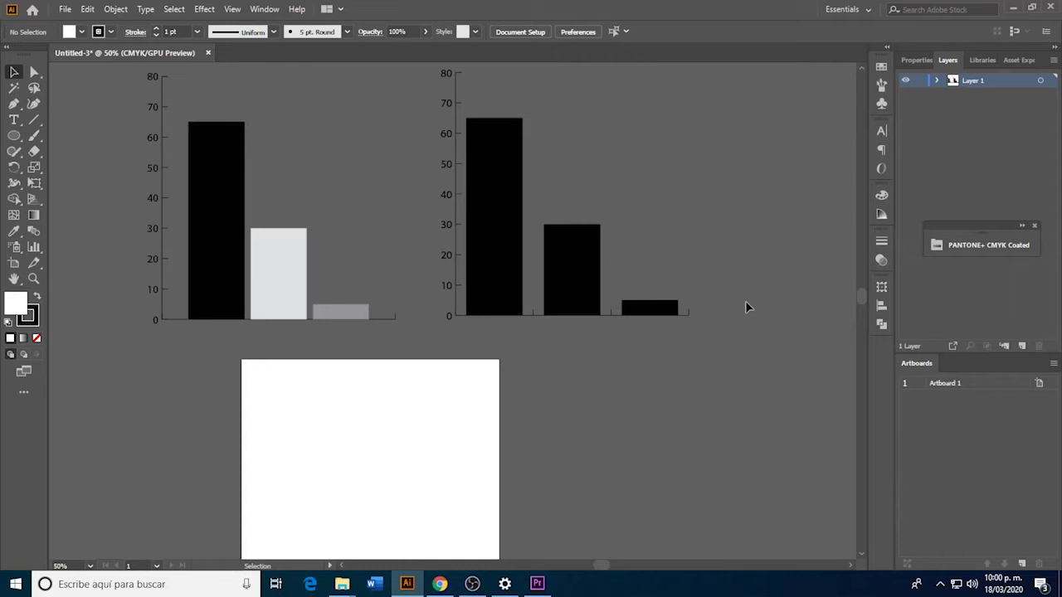
{"action": "left_click", "coordinate": [33, 247]}
{"action": "left_click", "coordinate": [37, 250]}
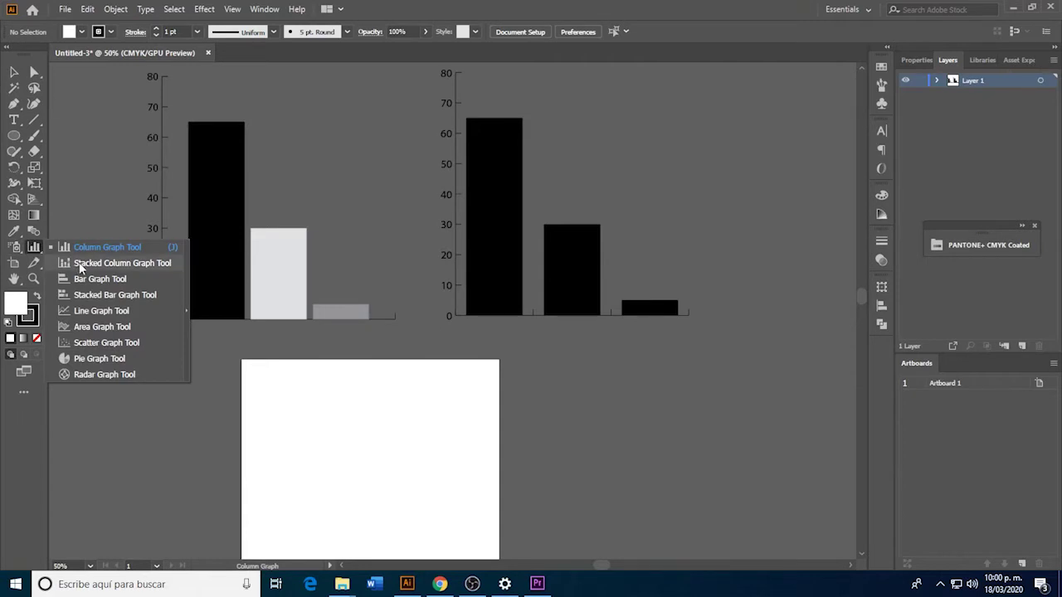
Place a default-size stacked column graph and apply the values 65, 30 and 5.
{"action": "left_click", "coordinate": [81, 266]}
{"action": "left_click", "coordinate": [197, 405]}
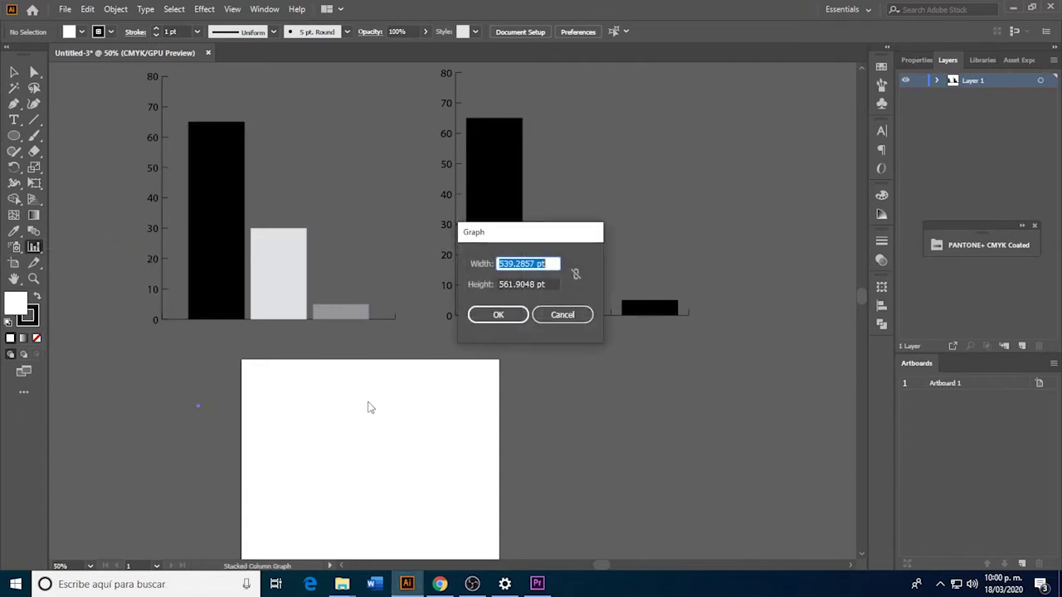
{"action": "left_click", "coordinate": [496, 316]}
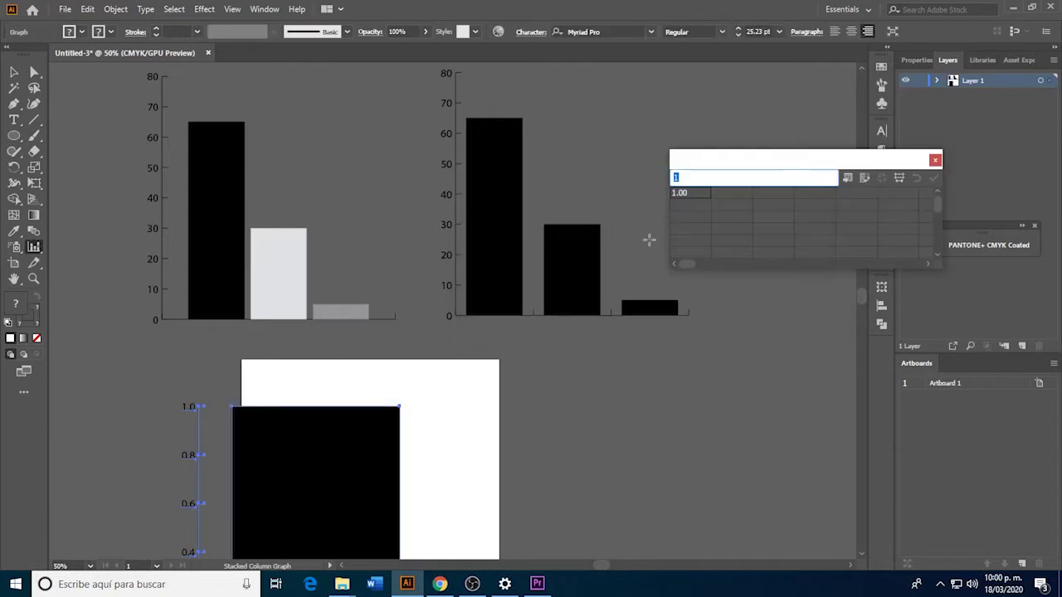
{"action": "type", "text": "65"}
{"action": "key", "text": "Tab"}
{"action": "type", "text": "30"}
{"action": "key", "text": "Tab"}
{"action": "type", "text": "5"}
{"action": "key", "text": "Tab"}
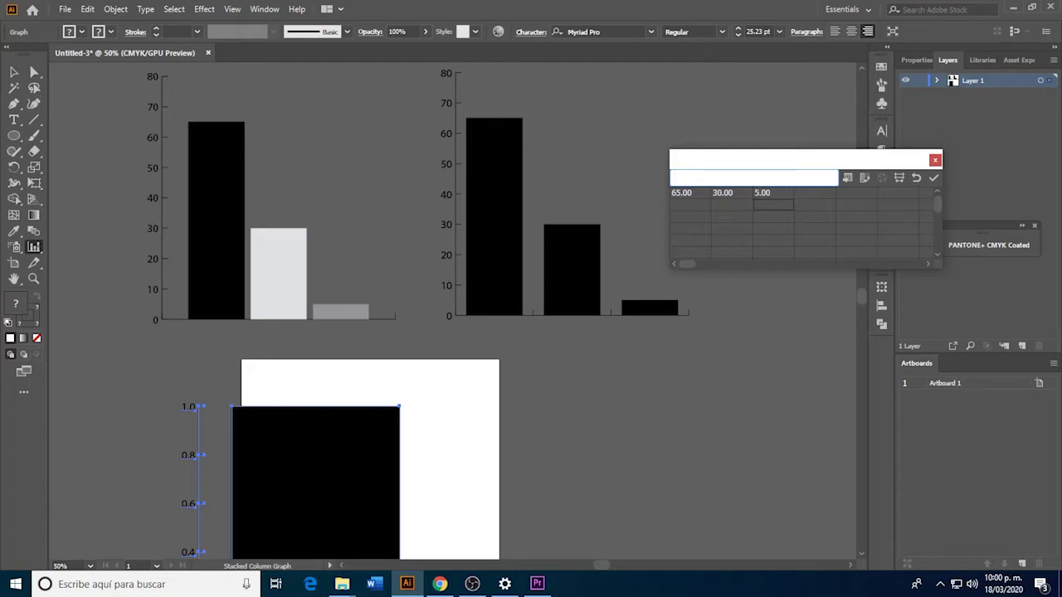
{"action": "left_click", "coordinate": [933, 178]}
Deselect the stacked graph, scroll up, and drag it up and left.
{"action": "left_click", "coordinate": [14, 72]}
{"action": "scroll", "coordinate": [381, 432], "scroll_direction": "down", "scroll_amount": 3}
{"action": "left_click", "coordinate": [467, 388]}
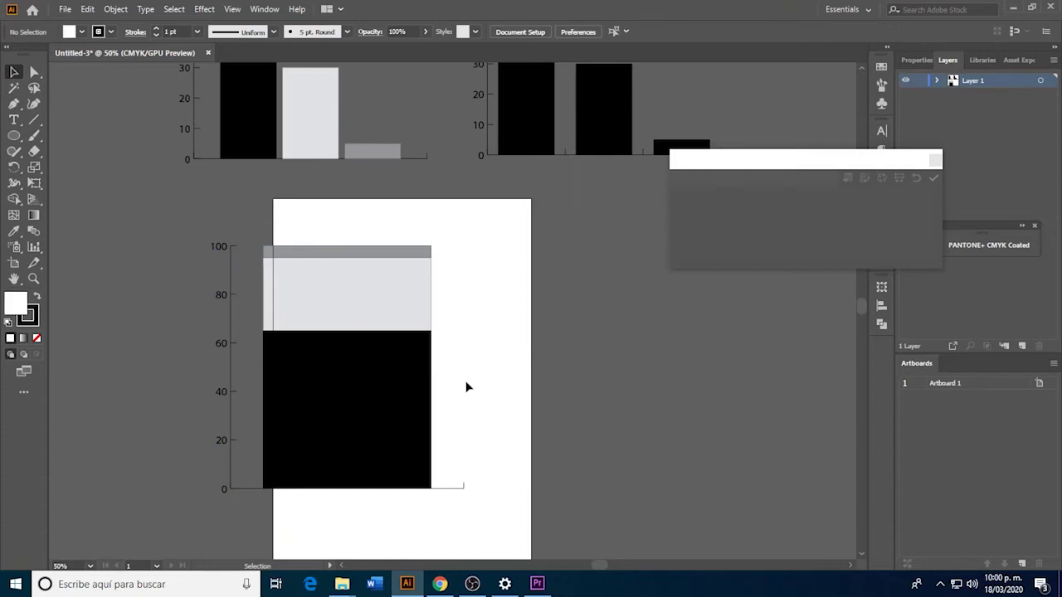
{"action": "scroll", "coordinate": [467, 388], "scroll_direction": "up", "scroll_amount": 1}
{"action": "scroll", "coordinate": [465, 384], "scroll_direction": "up", "scroll_amount": 2}
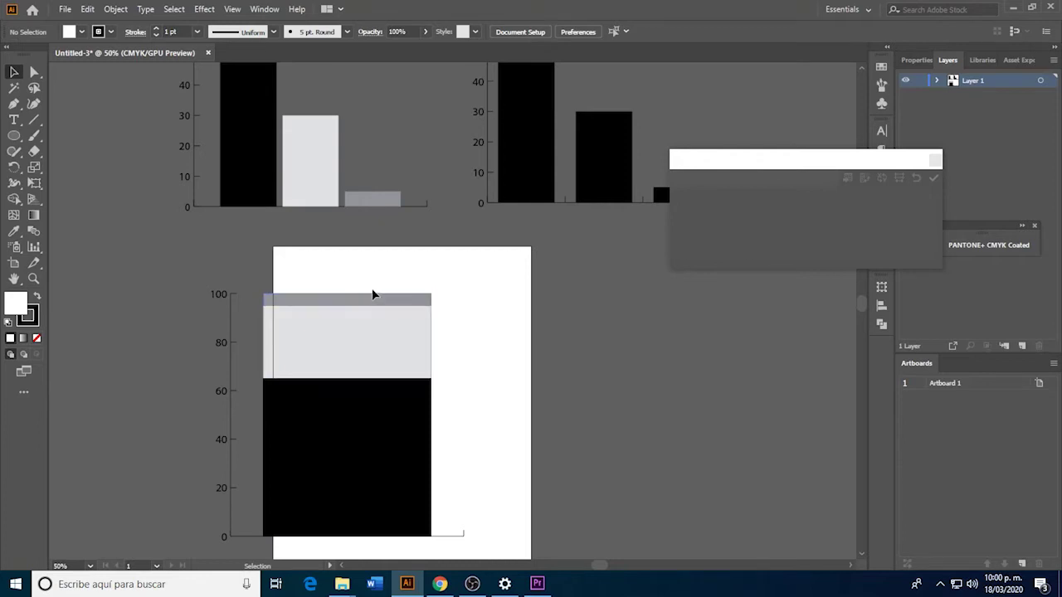
{"action": "scroll", "coordinate": [412, 379], "scroll_direction": "up", "scroll_amount": 1}
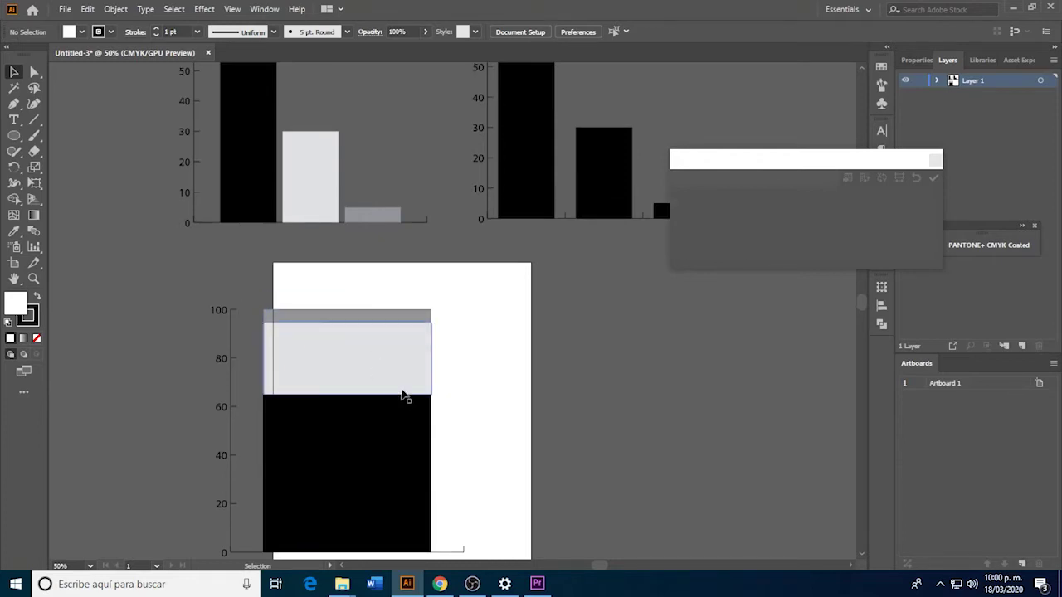
{"action": "scroll", "coordinate": [326, 197], "scroll_direction": "up", "scroll_amount": 3}
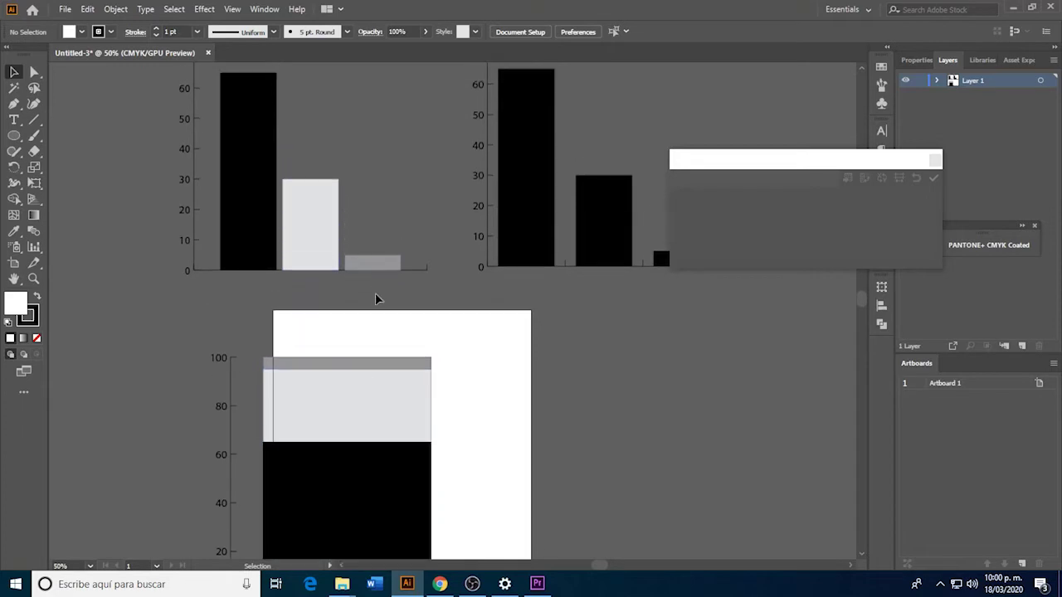
{"action": "scroll", "coordinate": [374, 294], "scroll_direction": "up", "scroll_amount": 3}
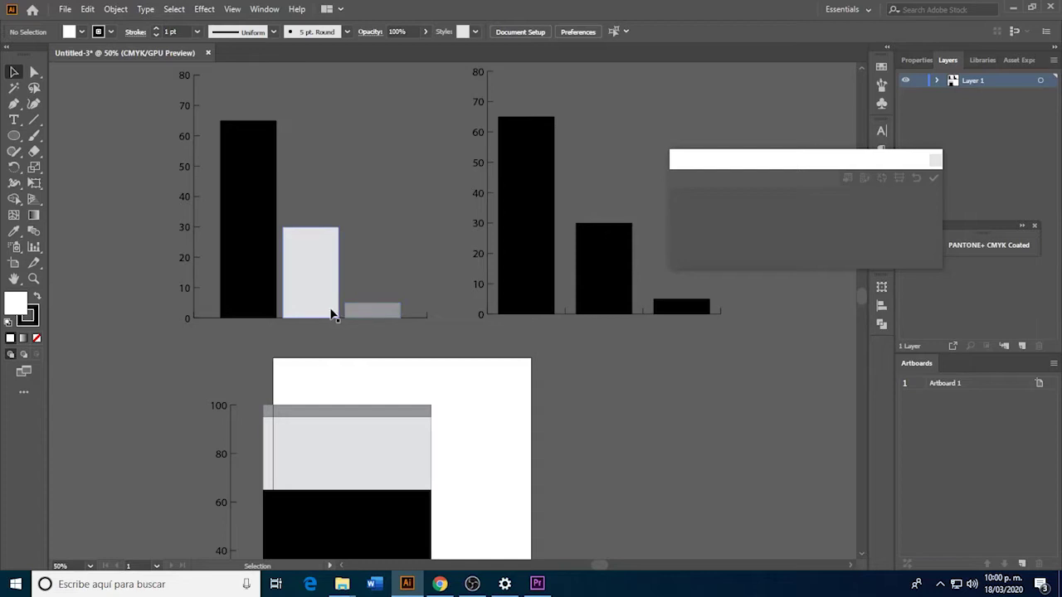
{"action": "left_click_drag", "start_coordinate": [348, 449], "coordinate": [314, 404]}
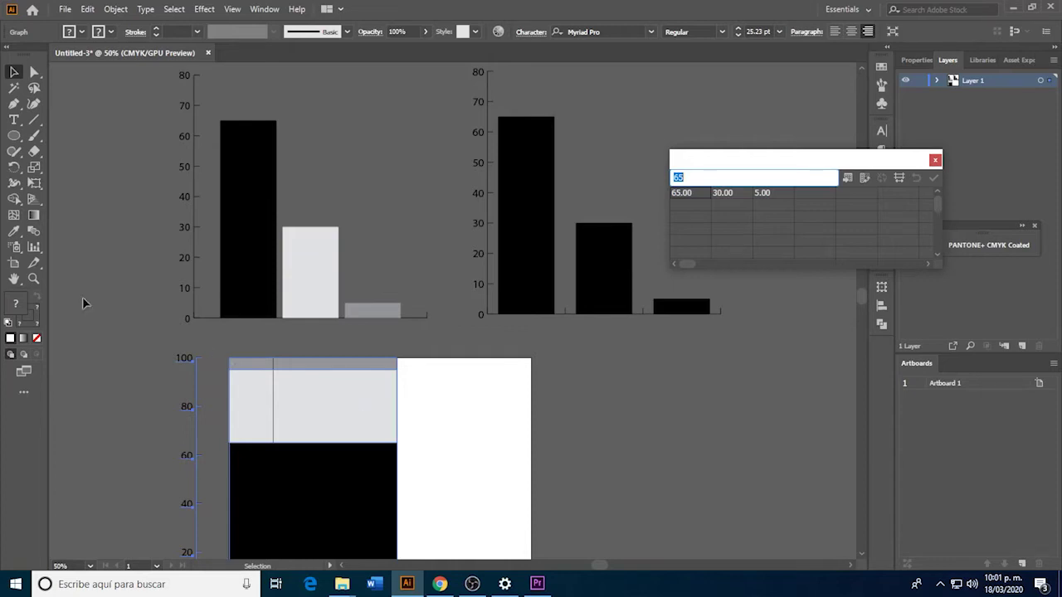
Reselect the graph tool and open its flyout of graph types.
{"action": "left_click", "coordinate": [34, 246]}
{"action": "left_click_drag", "start_coordinate": [34, 247], "coordinate": [109, 279]}
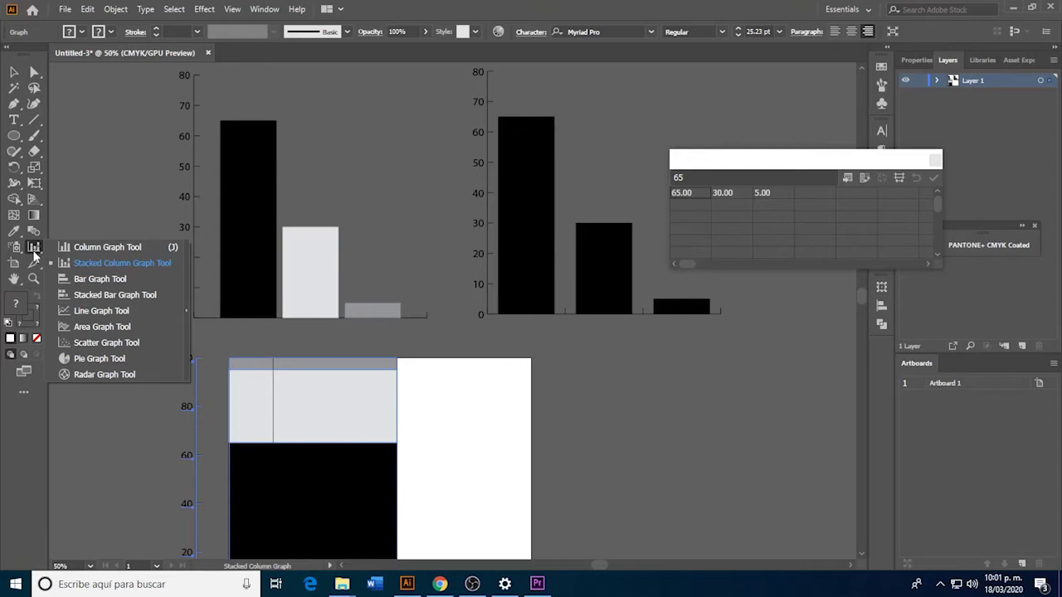
Place a default-size Bar Graph beside the stacked column graph.
{"action": "left_click", "coordinate": [109, 279]}
{"action": "left_click", "coordinate": [468, 367]}
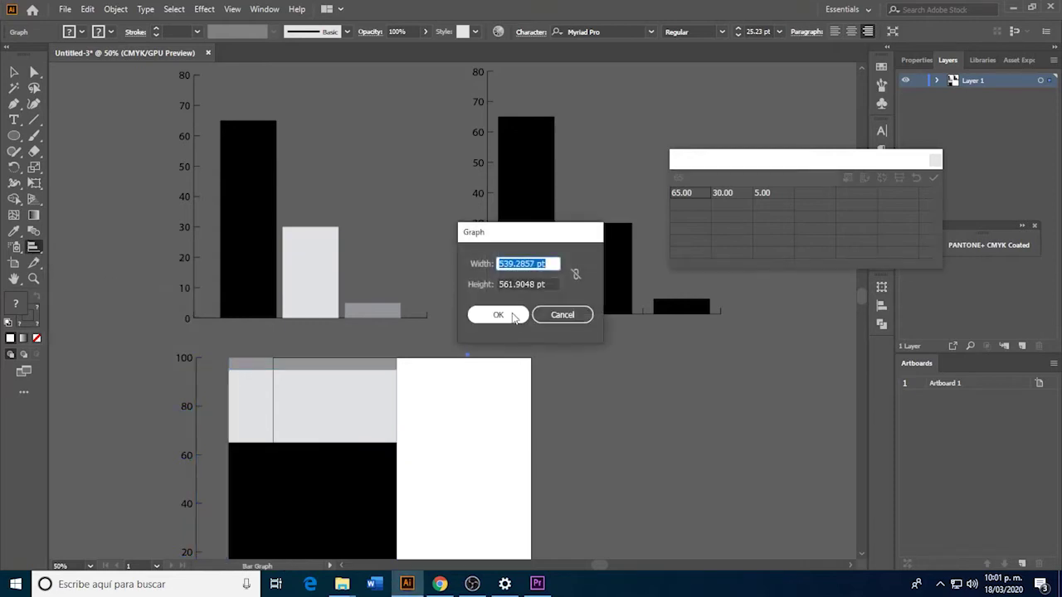
{"action": "left_click", "coordinate": [490, 310]}
{"action": "scroll", "coordinate": [531, 337], "scroll_direction": "down", "scroll_amount": 2}
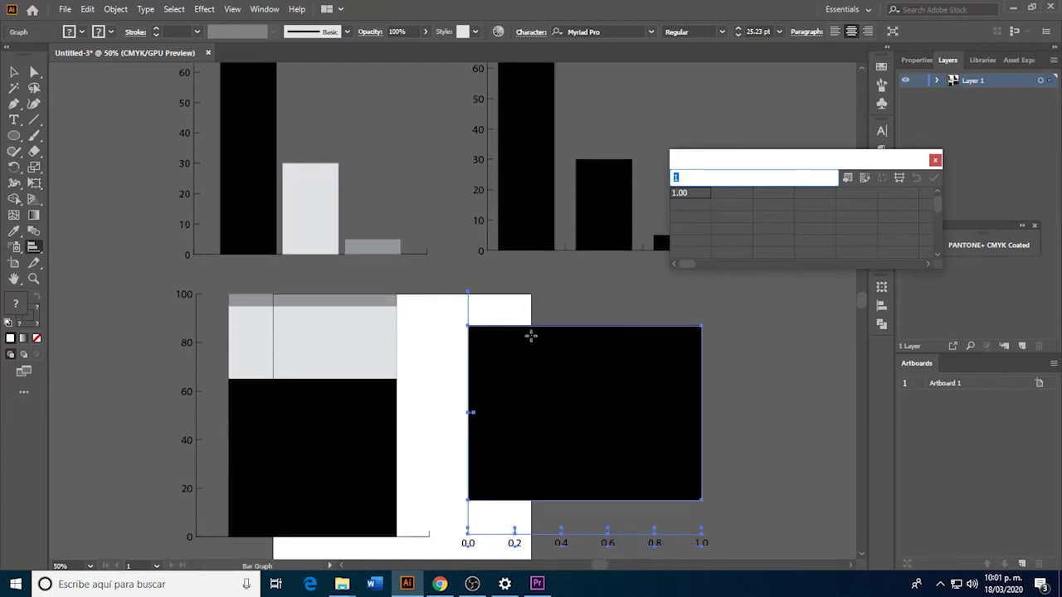
{"action": "scroll", "coordinate": [531, 337], "scroll_direction": "down", "scroll_amount": 1}
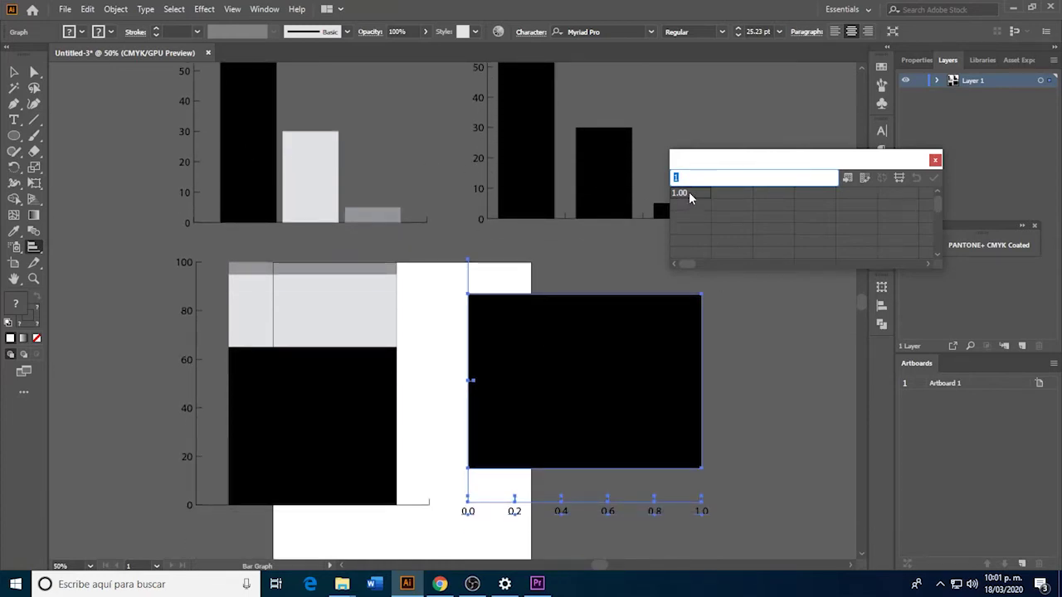
Enter 65, 30 and 5 as horizontal bar values and apply them.
{"action": "type", "text": "65"}
{"action": "key", "text": "Tab"}
{"action": "type", "text": "30"}
{"action": "key", "text": "Tab"}
{"action": "type", "text": "5"}
{"action": "key", "text": "Return"}
{"action": "left_click", "coordinate": [934, 177]}
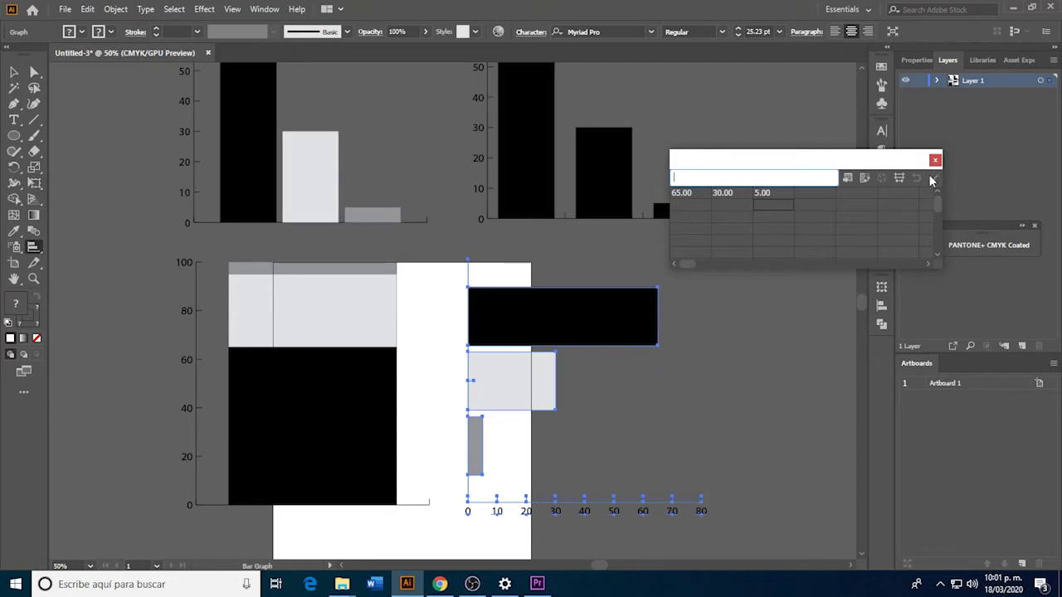
{"action": "scroll", "coordinate": [556, 329], "scroll_direction": "up", "scroll_amount": 1}
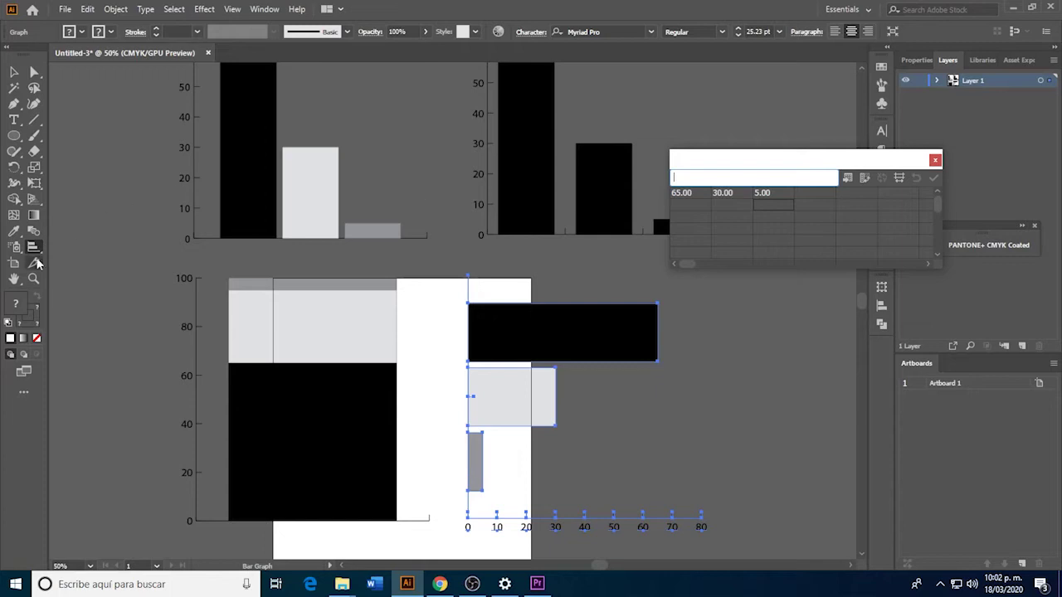
{"action": "left_click", "coordinate": [38, 259]}
{"action": "left_click_drag", "start_coordinate": [33, 248], "coordinate": [120, 307]}
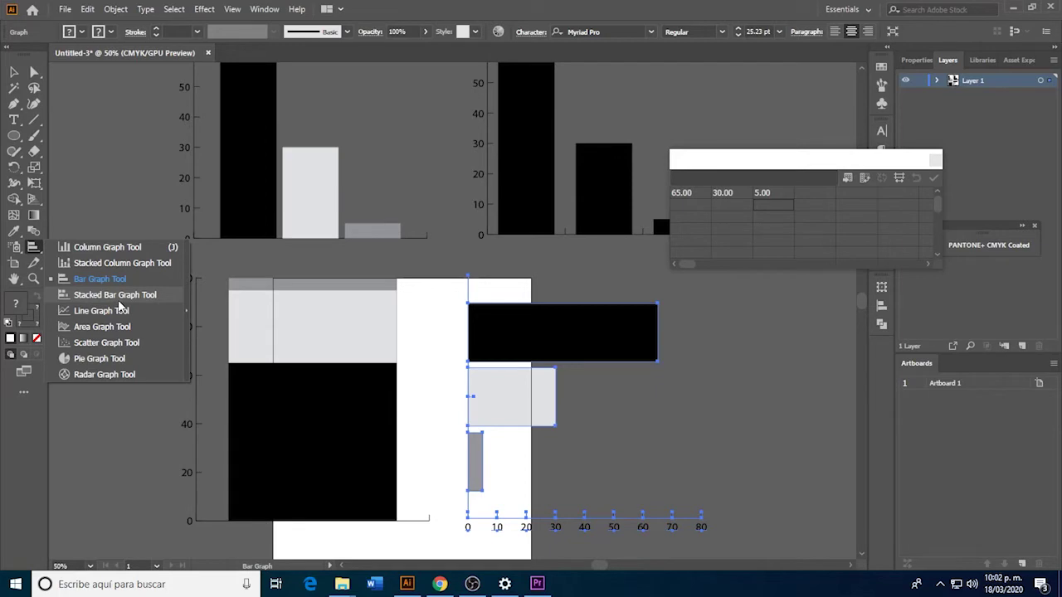
Place a Line Graph below the charts at the default 539.2857 × 561.9048 pt size.
{"action": "scroll", "coordinate": [375, 356], "scroll_direction": "down", "scroll_amount": 1}
{"action": "scroll", "coordinate": [374, 353], "scroll_direction": "down", "scroll_amount": 3}
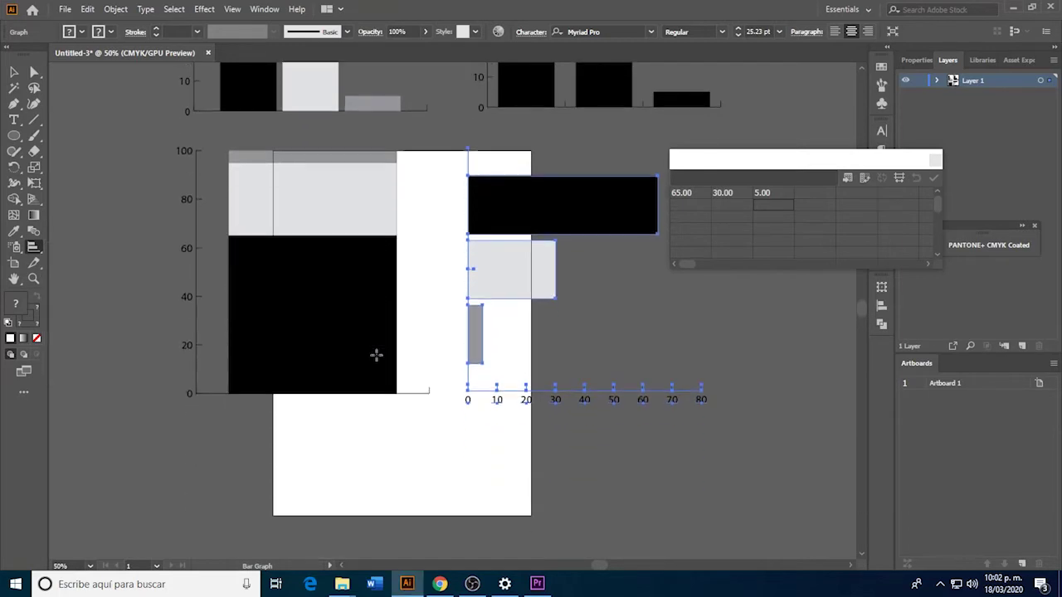
{"action": "left_click", "coordinate": [38, 251]}
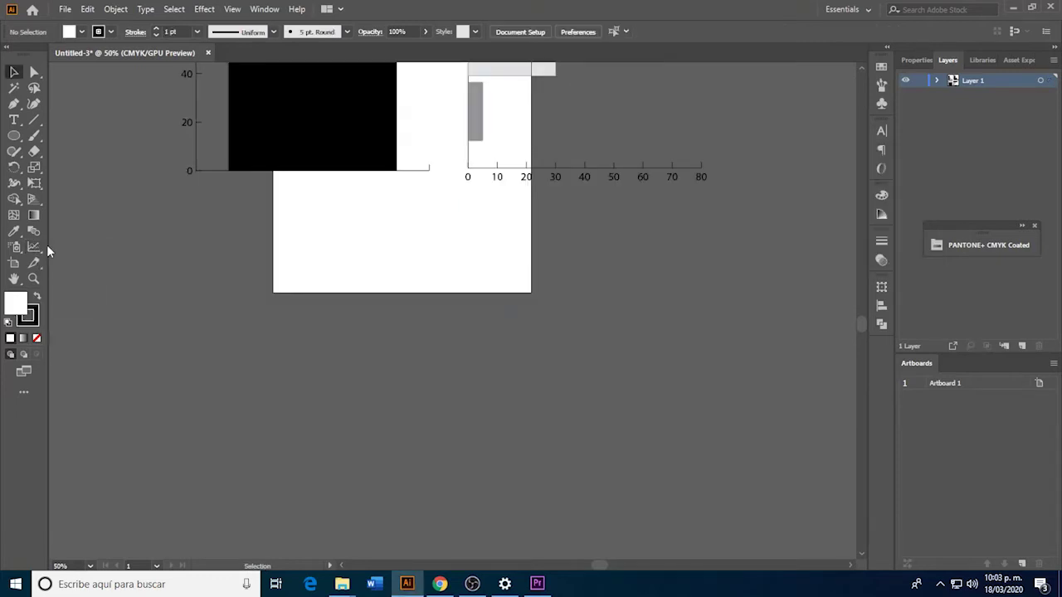
{"action": "key", "text": "j"}
{"action": "right_click", "coordinate": [35, 247]}
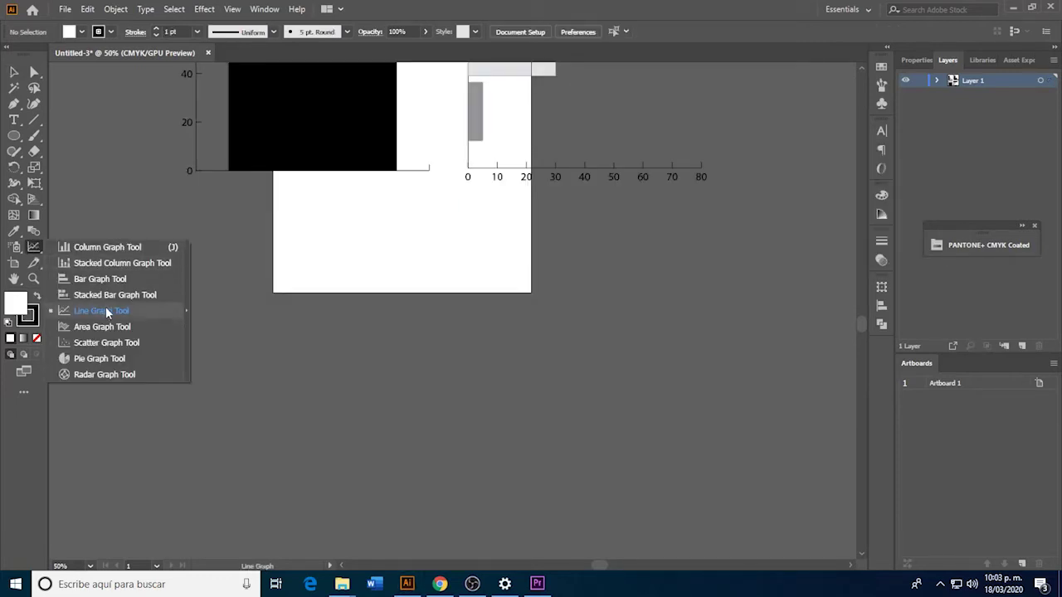
{"action": "left_click", "coordinate": [268, 247]}
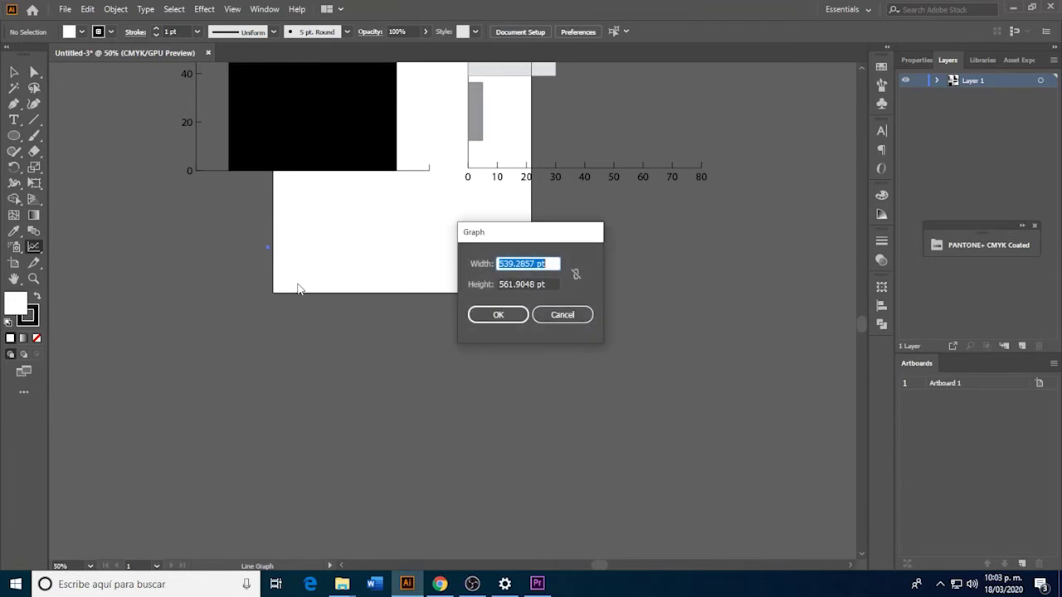
{"action": "left_click", "coordinate": [495, 315]}
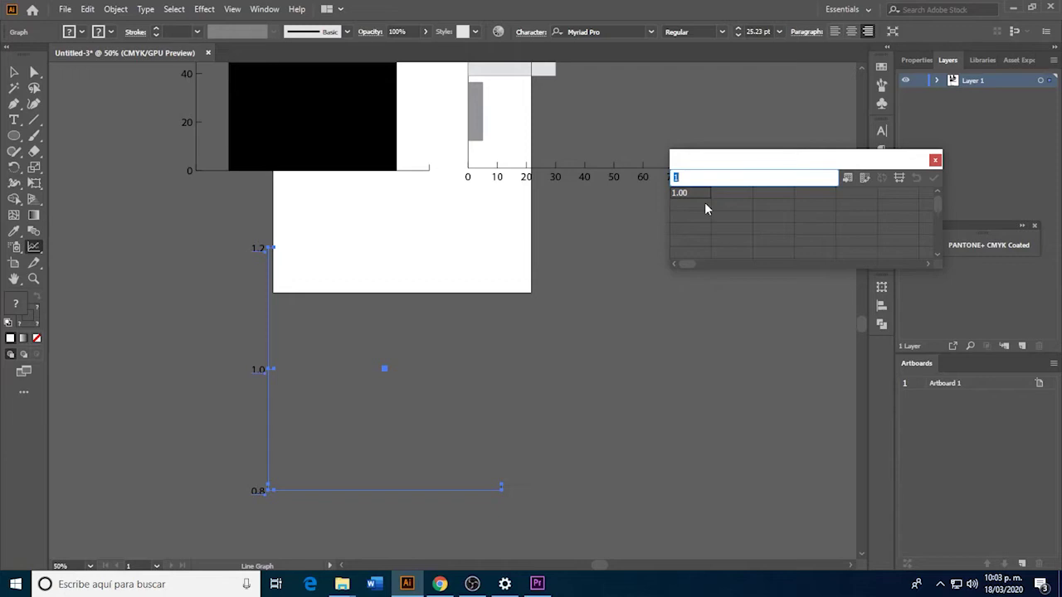
Finish the line graph data with the values 75, 35 and 50, and apply it.
{"action": "type", "text": "60"}
{"action": "left_click", "coordinate": [703, 217]}
{"action": "type", "text": "35"}
{"action": "left_click", "coordinate": [694, 230]}
{"action": "type", "text": "50"}
{"action": "left_click", "coordinate": [934, 178]}
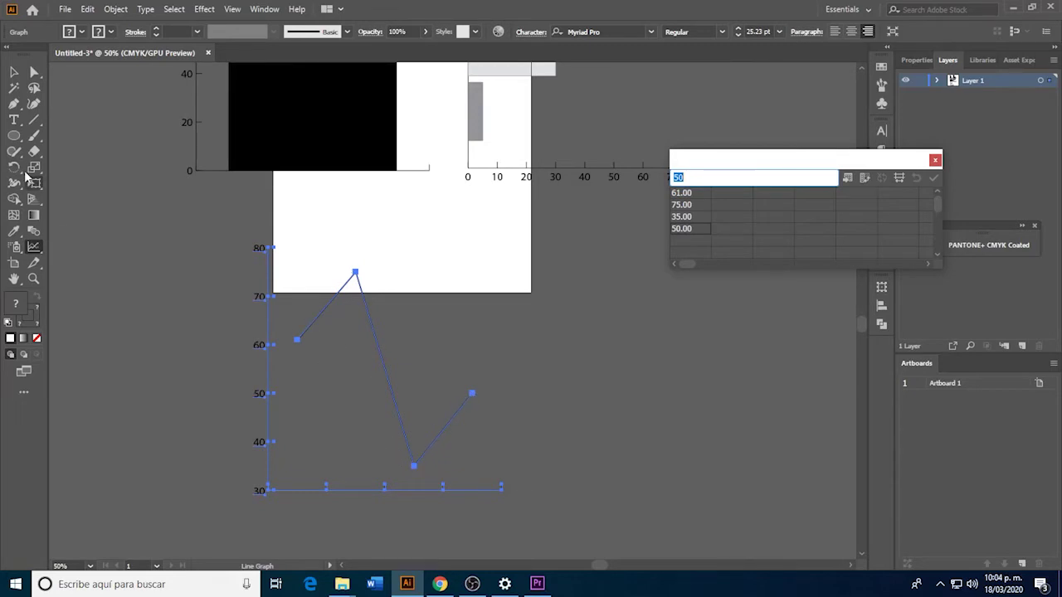
Deselect the line graph and pick the graph tool for a new chart.
{"action": "left_click", "coordinate": [14, 74]}
{"action": "left_click", "coordinate": [321, 349]}
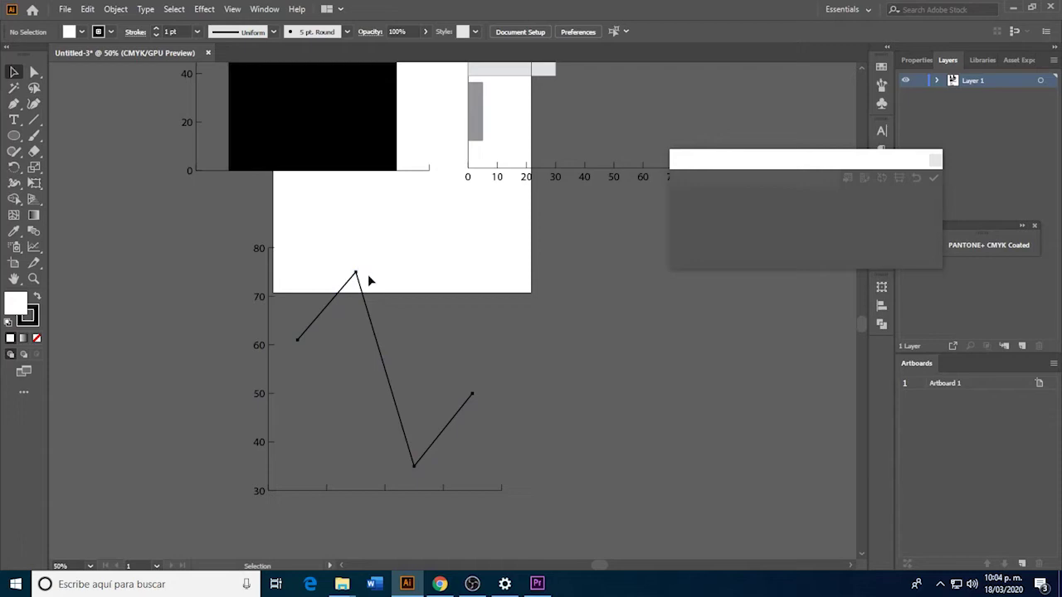
{"action": "scroll", "coordinate": [460, 498], "scroll_direction": "up", "scroll_amount": 1}
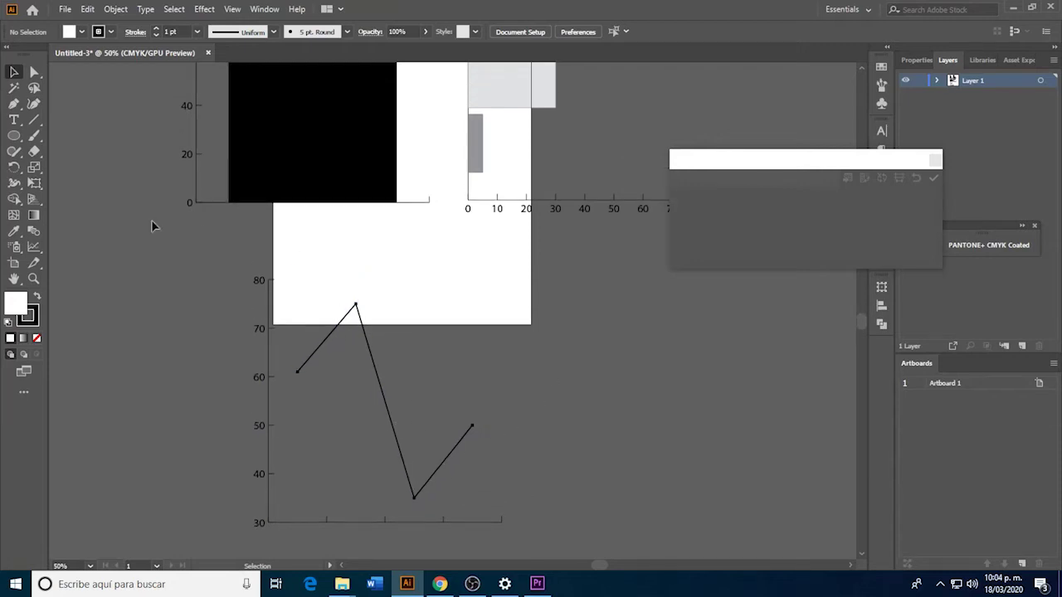
{"action": "left_click", "coordinate": [38, 244]}
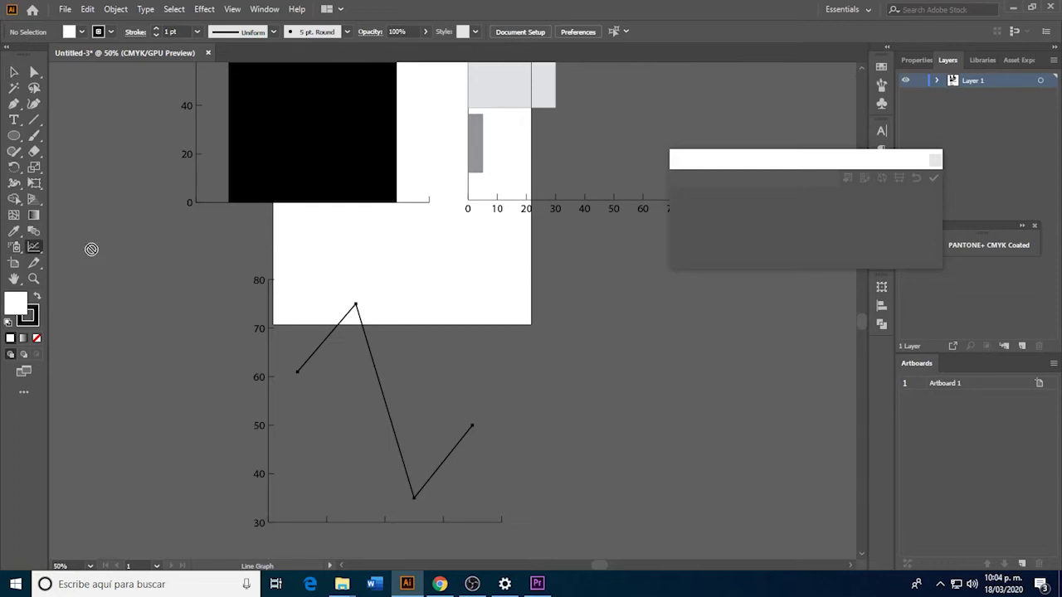
Draw a new pie graph on the empty canvas at the default size.
{"action": "left_click", "coordinate": [35, 249]}
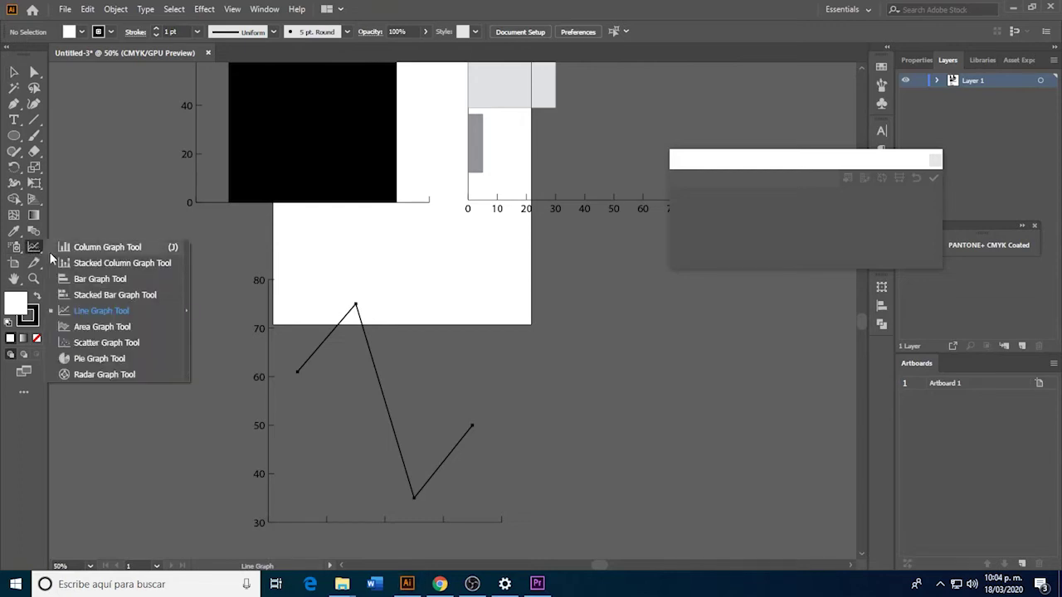
{"action": "left_click", "coordinate": [112, 360]}
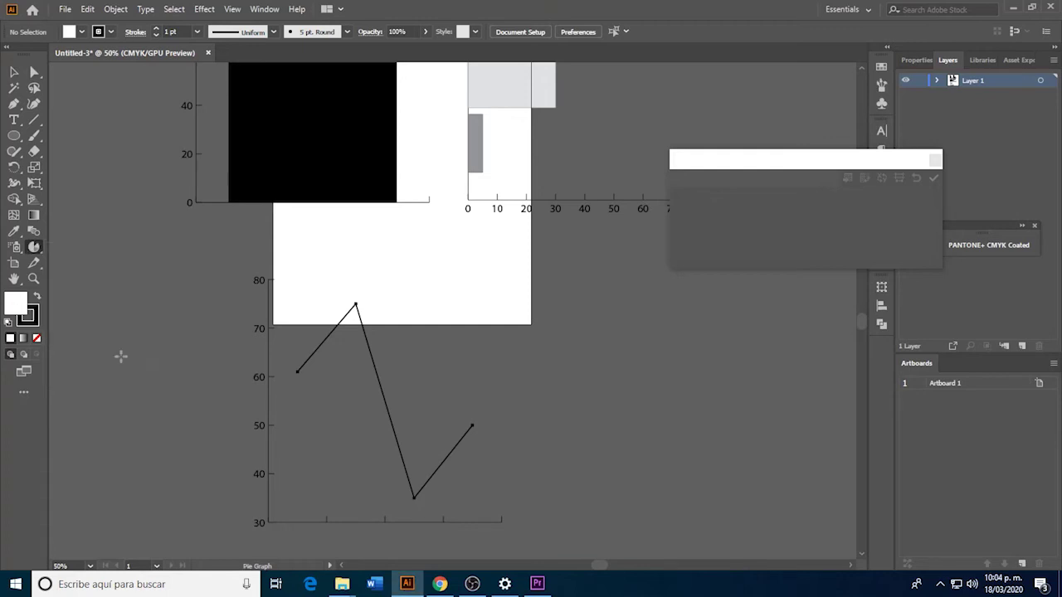
{"action": "left_click", "coordinate": [664, 320]}
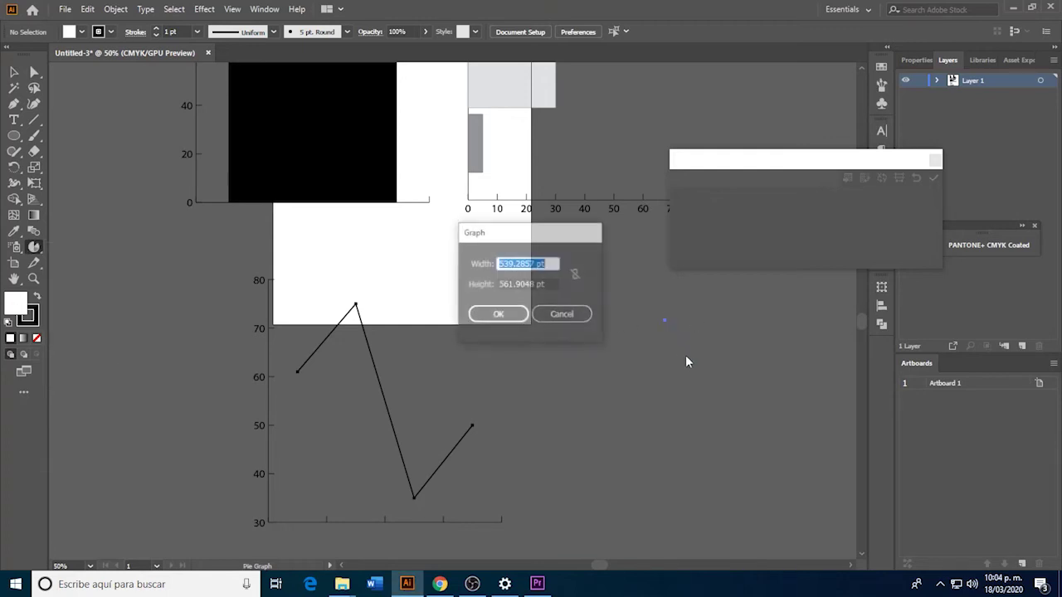
{"action": "left_click", "coordinate": [505, 316]}
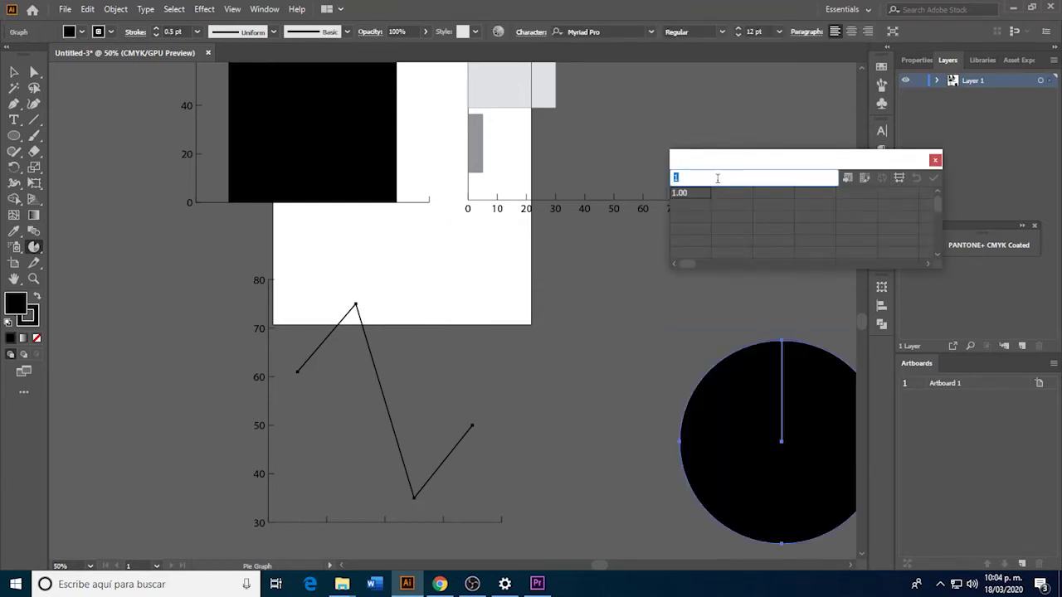
Enter 65, 30 and 5 as the pie values and apply them.
{"action": "type", "text": "65"}
{"action": "key", "text": "Tab"}
{"action": "type", "text": "0"}
{"action": "key", "text": "Tab"}
{"action": "type", "text": "5"}
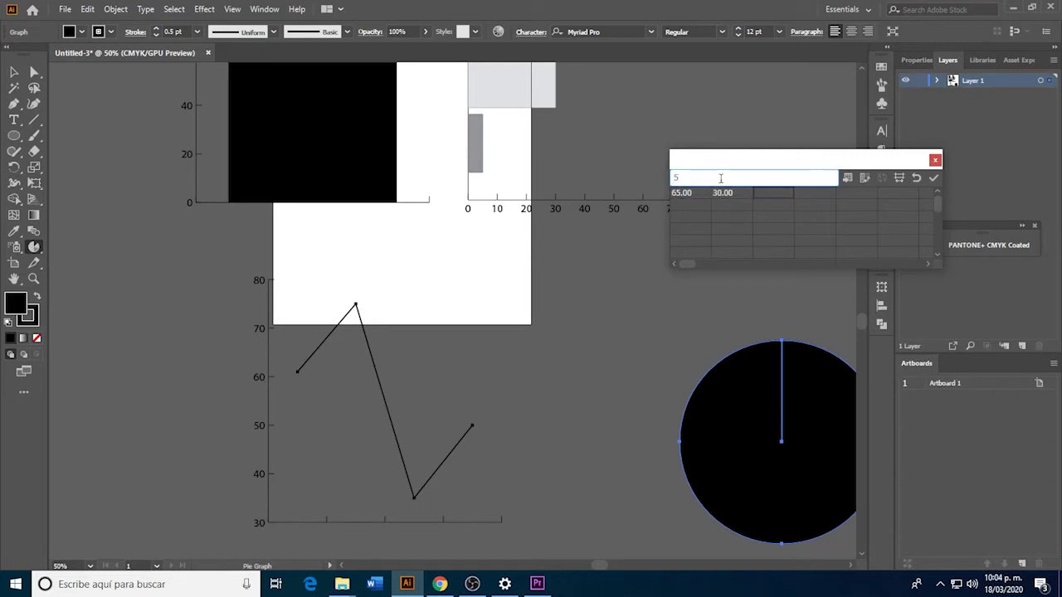
{"action": "left_click", "coordinate": [933, 178]}
Move the data sheet aside and place the pie graph beside the line graph.
{"action": "left_click_drag", "start_coordinate": [797, 160], "coordinate": [910, 136]}
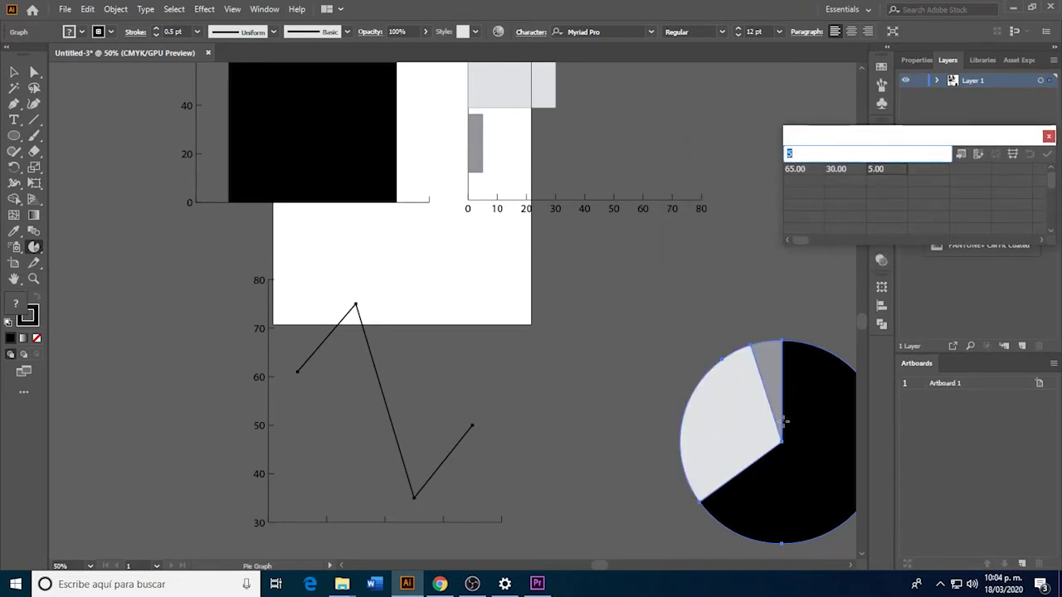
{"action": "left_click", "coordinate": [14, 72]}
{"action": "mouse_move", "coordinate": [810, 451]}
{"action": "left_mouse_down"}
{"action": "mouse_move", "coordinate": [558, 356]}
{"action": "mouse_move", "coordinate": [643, 374]}
{"action": "left_mouse_up"}
{"action": "scroll", "coordinate": [507, 365], "scroll_direction": "up", "scroll_amount": 3}
{"action": "scroll", "coordinate": [509, 381], "scroll_direction": "up", "scroll_amount": 3}
{"action": "scroll", "coordinate": [414, 382], "scroll_direction": "down", "scroll_amount": 4}
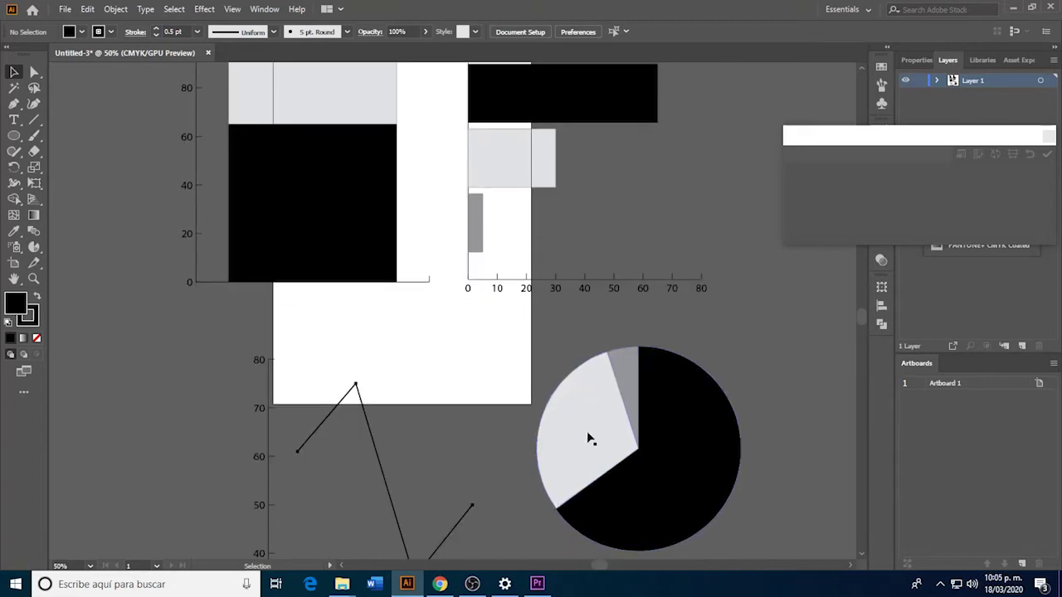
Scroll up to the two column charts and select the left column chart.
{"action": "scroll", "coordinate": [492, 388], "scroll_direction": "up", "scroll_amount": 1}
{"action": "scroll", "coordinate": [494, 393], "scroll_direction": "down", "scroll_amount": 1}
{"action": "scroll", "coordinate": [490, 384], "scroll_direction": "up", "scroll_amount": 3}
{"action": "scroll", "coordinate": [490, 388], "scroll_direction": "down", "scroll_amount": 4}
{"action": "scroll", "coordinate": [491, 393], "scroll_direction": "up", "scroll_amount": 4}
{"action": "scroll", "coordinate": [490, 407], "scroll_direction": "up", "scroll_amount": 2}
{"action": "scroll", "coordinate": [489, 408], "scroll_direction": "down", "scroll_amount": 2}
{"action": "scroll", "coordinate": [490, 413], "scroll_direction": "down", "scroll_amount": 3}
{"action": "scroll", "coordinate": [490, 418], "scroll_direction": "down", "scroll_amount": 3}
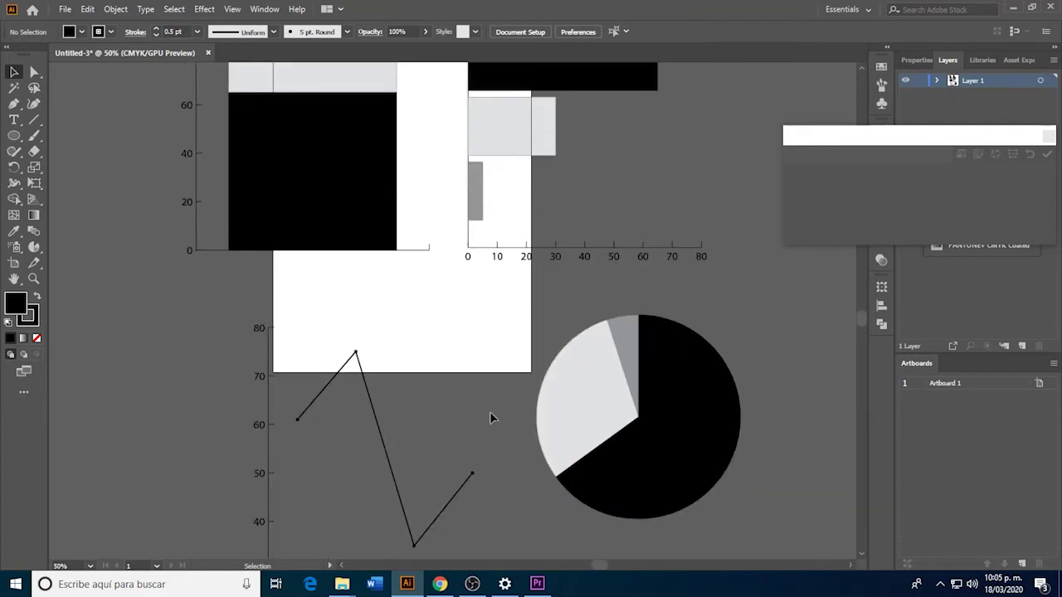
{"action": "scroll", "coordinate": [490, 419], "scroll_direction": "up", "scroll_amount": 3}
{"action": "scroll", "coordinate": [491, 420], "scroll_direction": "up", "scroll_amount": 8}
{"action": "scroll", "coordinate": [490, 419], "scroll_direction": "up", "scroll_amount": 4}
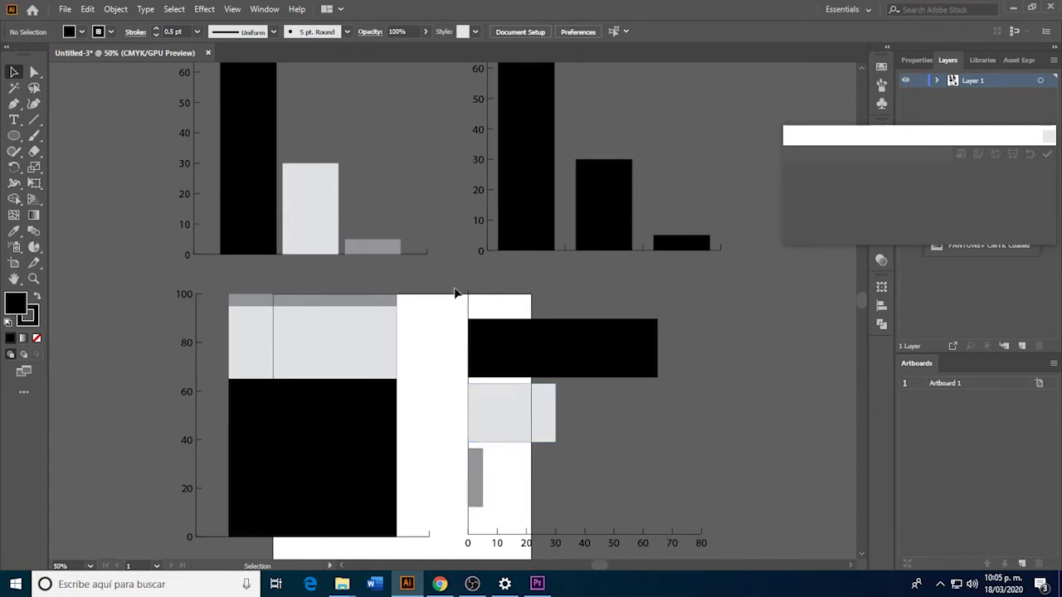
{"action": "scroll", "coordinate": [282, 309], "scroll_direction": "up", "scroll_amount": 2}
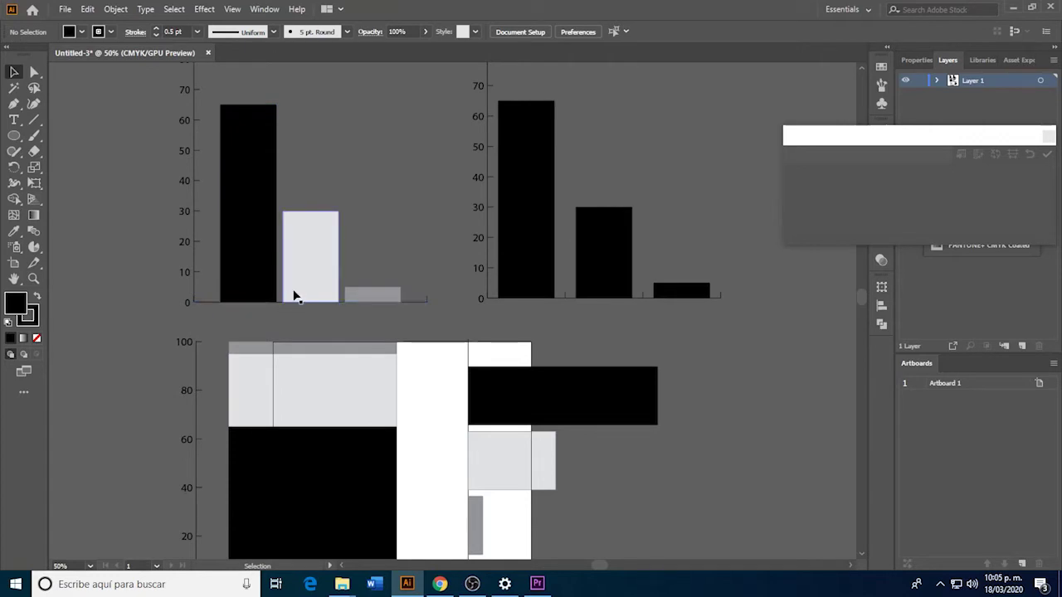
{"action": "left_click", "coordinate": [315, 253]}
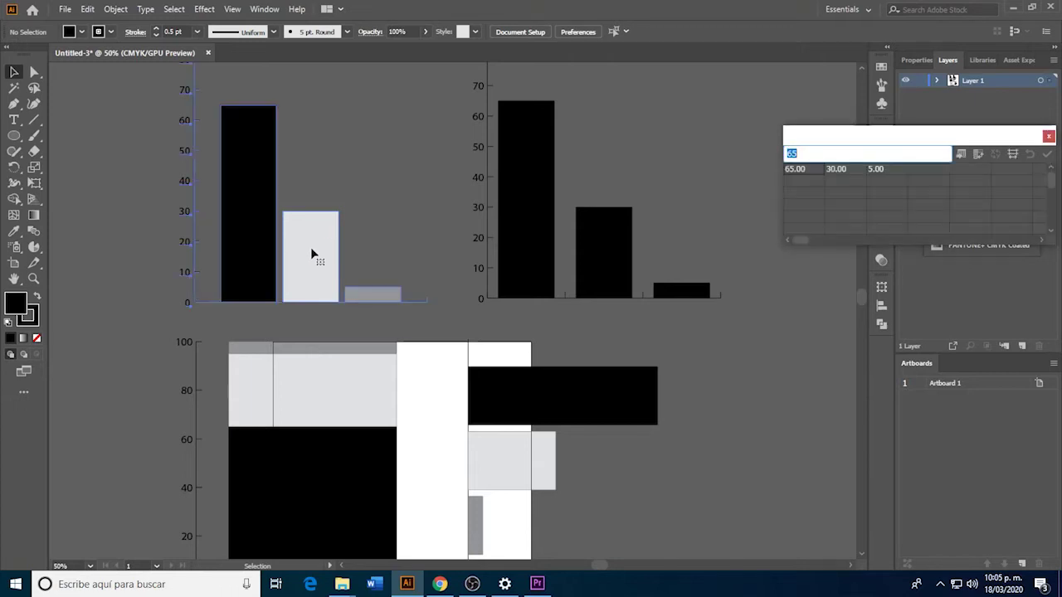
Close the data sheet and ungroup the left column chart, accepting the graph warning.
{"action": "left_click", "coordinate": [1047, 136]}
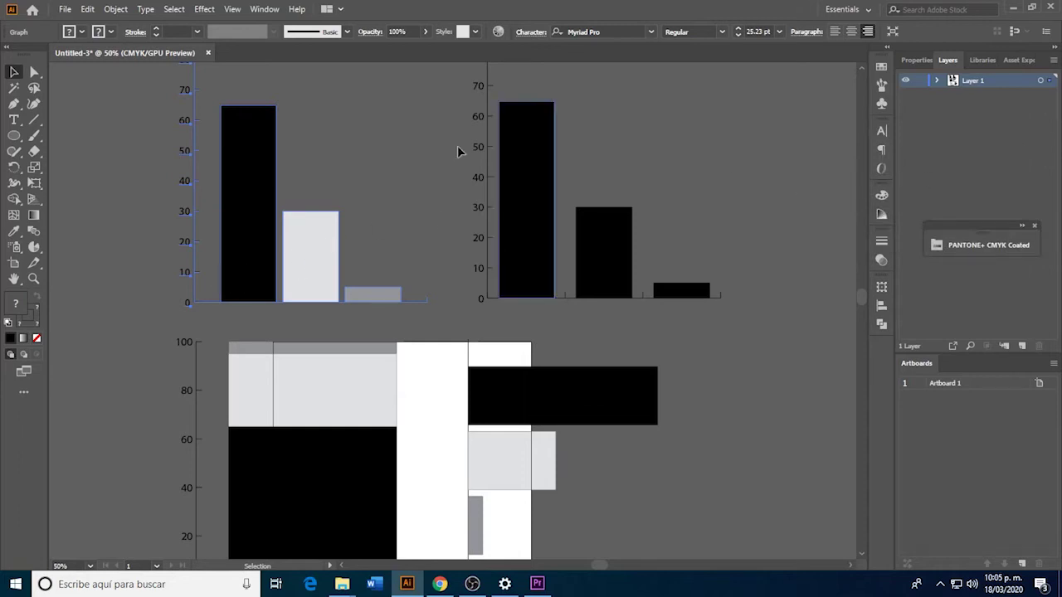
{"action": "left_click", "coordinate": [116, 9]}
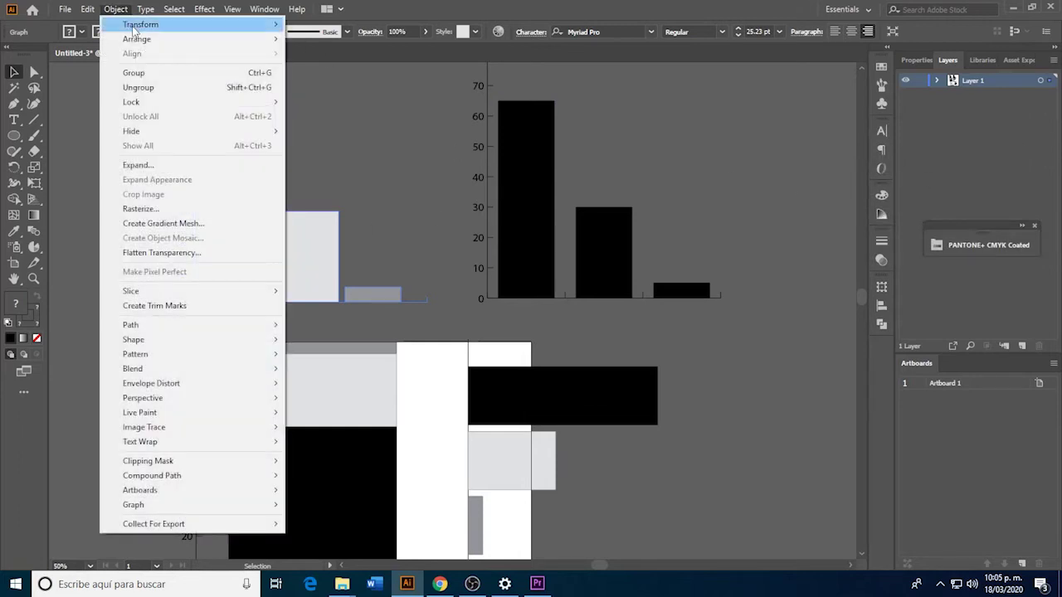
{"action": "left_click", "coordinate": [171, 88]}
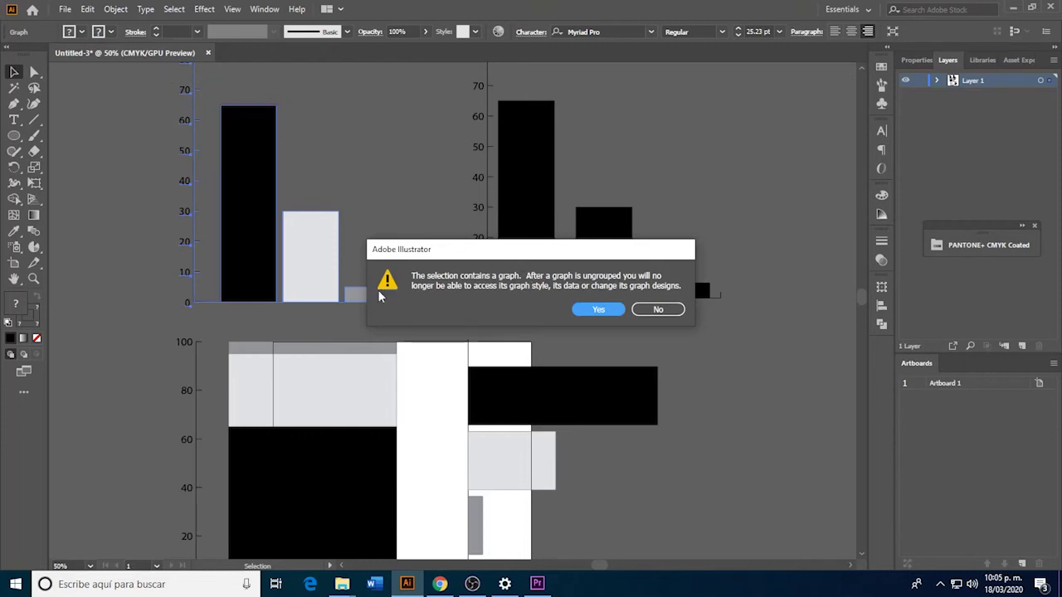
{"action": "key", "text": "Escape"}
{"action": "right_click", "coordinate": [318, 244]}
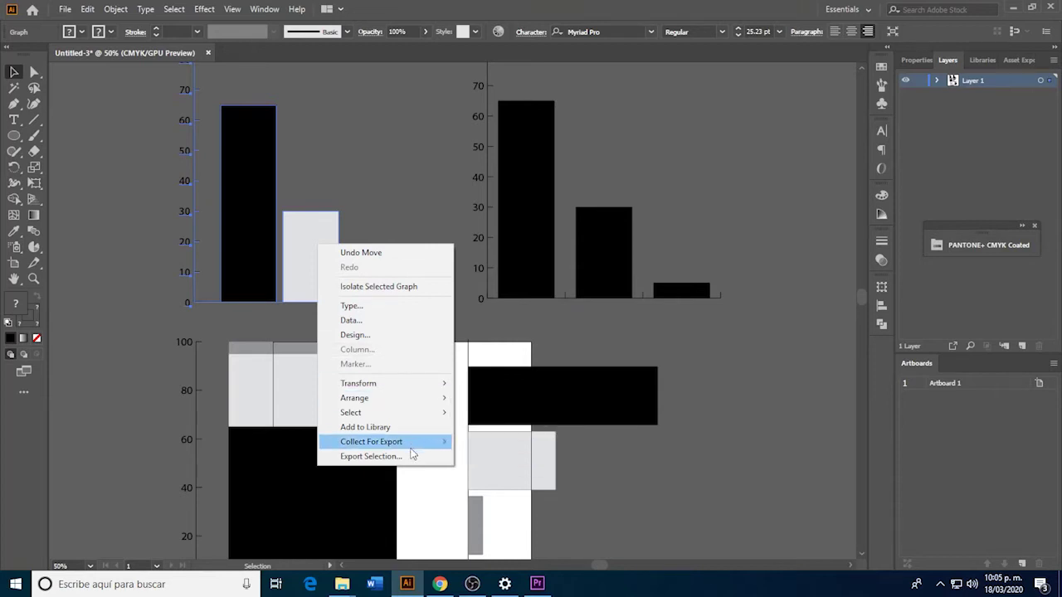
{"action": "left_click", "coordinate": [397, 185]}
{"action": "left_click", "coordinate": [397, 185]}
{"action": "left_click", "coordinate": [258, 203]}
{"action": "left_click", "coordinate": [116, 8]}
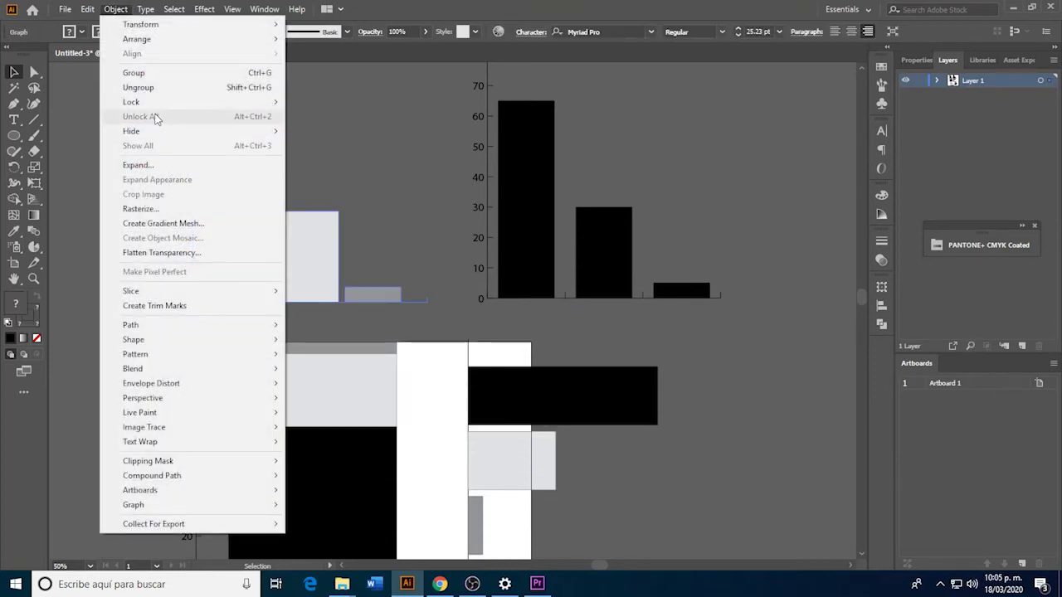
{"action": "left_click", "coordinate": [156, 87]}
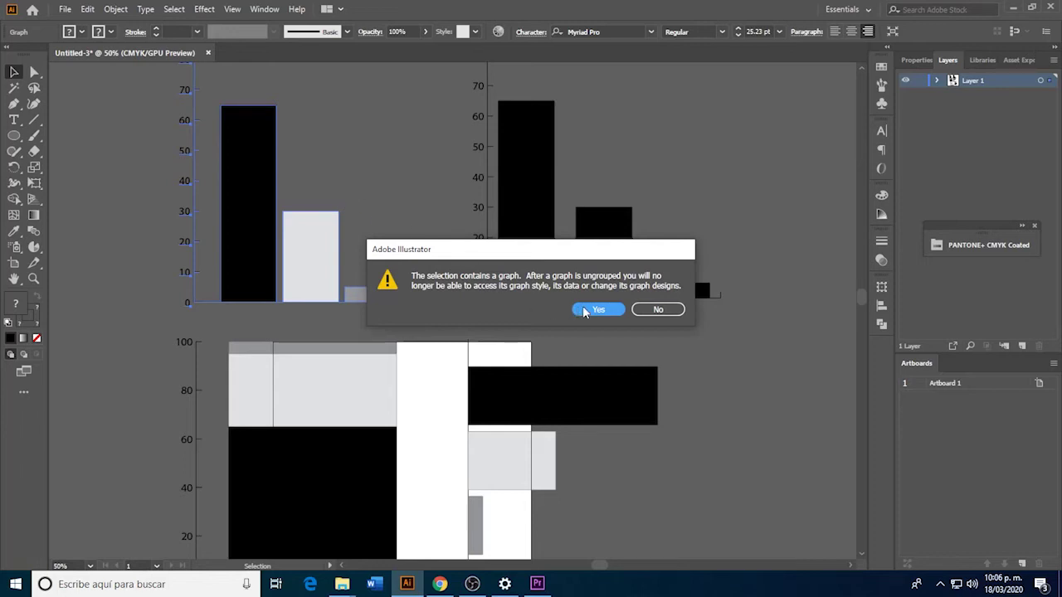
{"action": "left_click", "coordinate": [598, 309]}
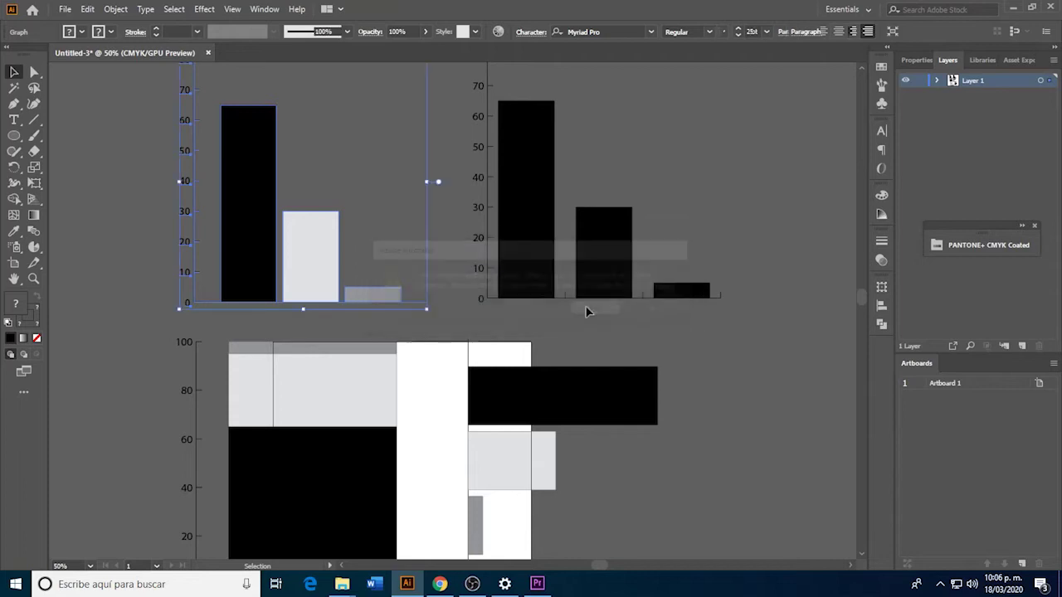
Delete the left chart's vertical axis and its 0–80 labels.
{"action": "scroll", "coordinate": [342, 222], "scroll_direction": "up", "scroll_amount": 1}
{"action": "left_click", "coordinate": [166, 138]}
{"action": "left_click", "coordinate": [183, 140]}
{"action": "left_click", "coordinate": [166, 158]}
{"action": "left_click", "coordinate": [193, 195]}
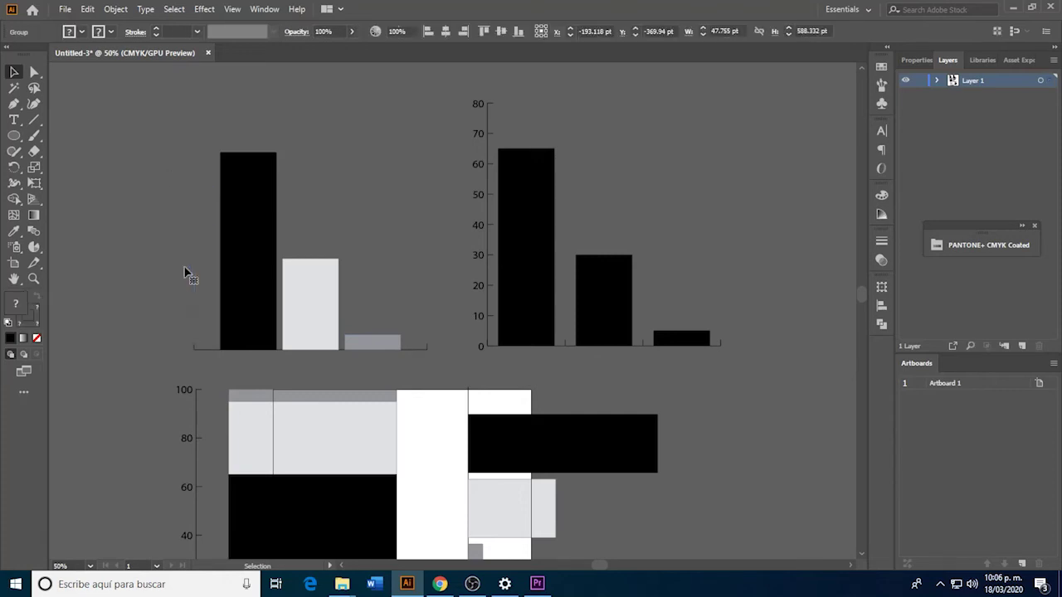
{"action": "key", "text": "Delete"}
Check the bottom axis and bar groups, then shift the right column chart further right.
{"action": "left_click", "coordinate": [207, 352]}
{"action": "left_click", "coordinate": [193, 347]}
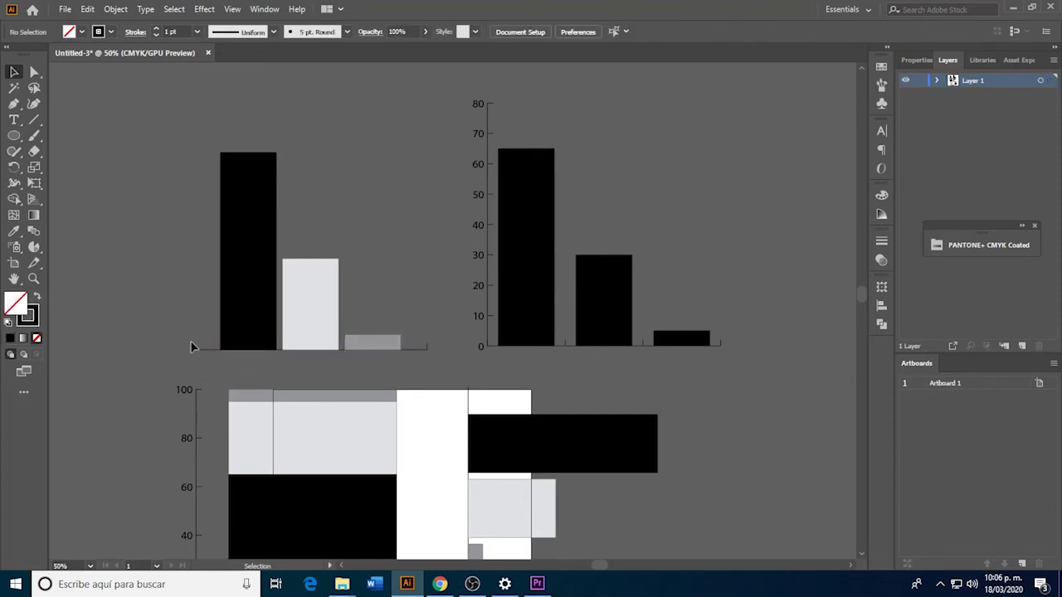
{"action": "left_click", "coordinate": [196, 349]}
{"action": "left_click", "coordinate": [277, 360]}
{"action": "left_click", "coordinate": [201, 350]}
{"action": "left_click", "coordinate": [234, 367]}
{"action": "left_click", "coordinate": [398, 351]}
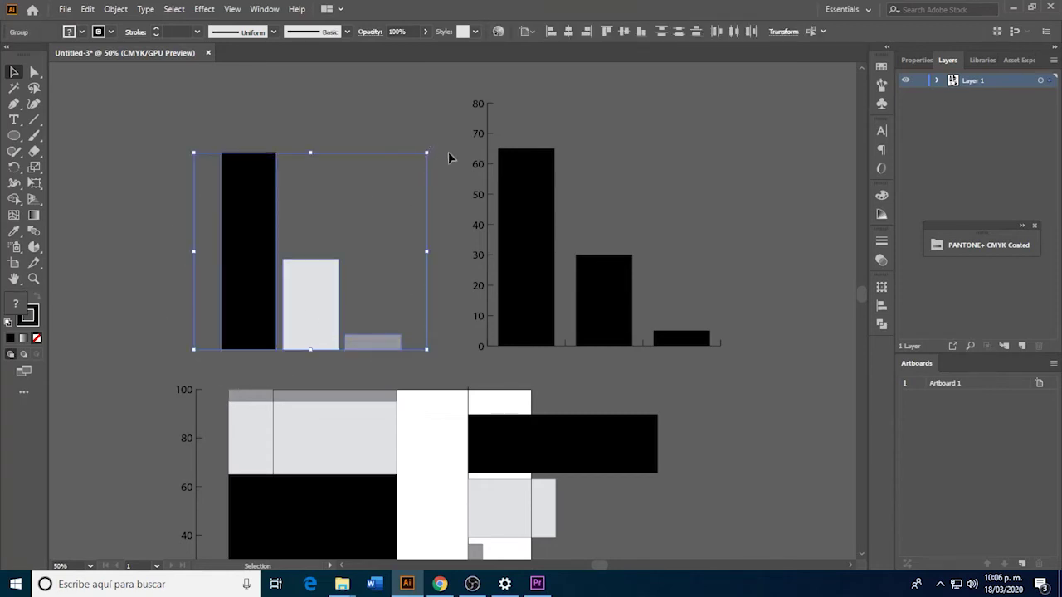
{"action": "left_click", "coordinate": [436, 290]}
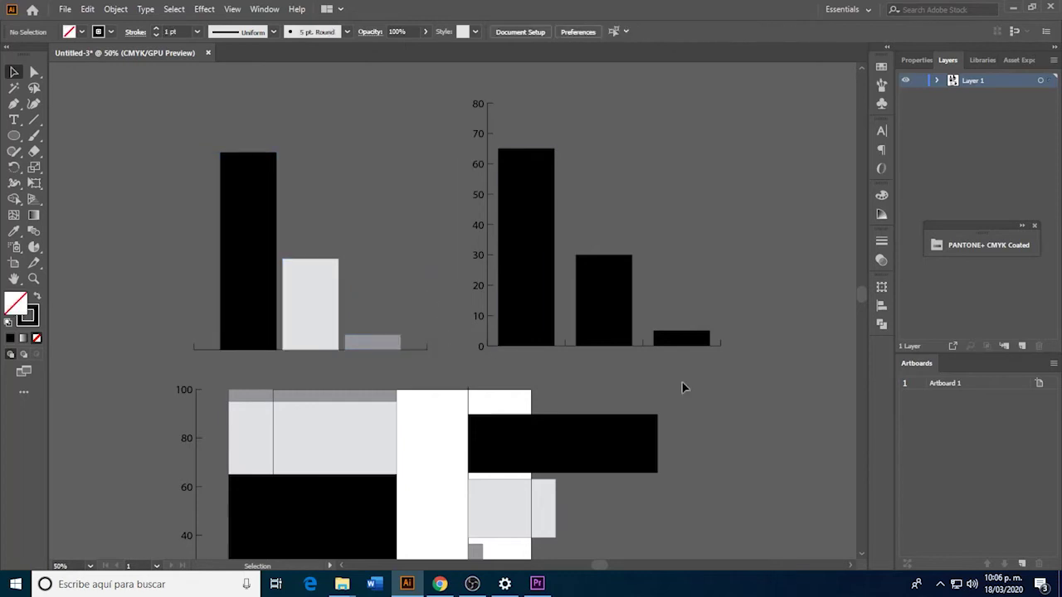
{"action": "left_click_drag", "start_coordinate": [500, 225], "coordinate": [688, 224]}
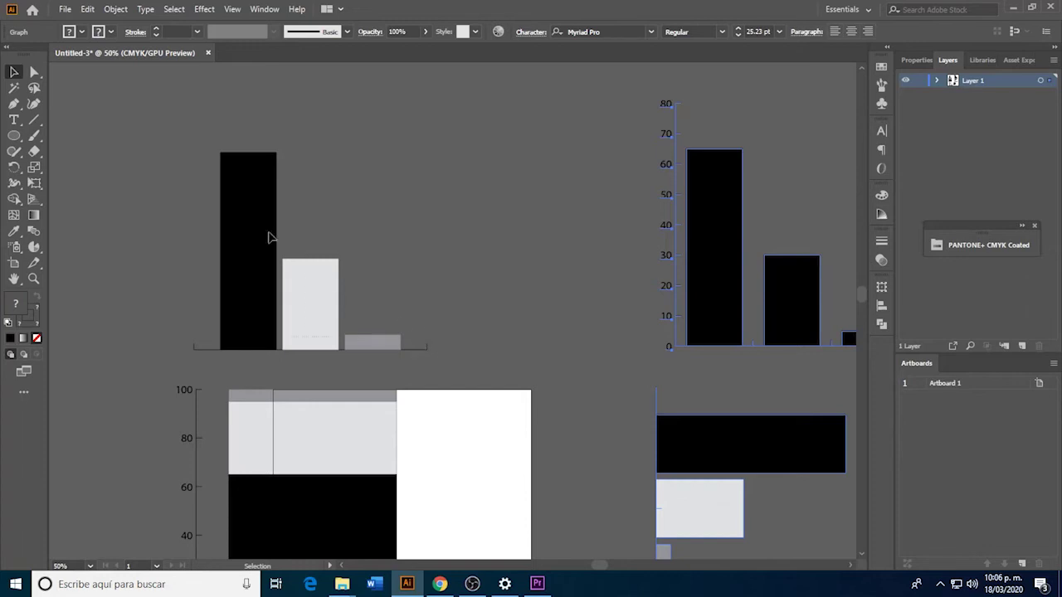
Duplicate the left bars, rotate the copy 90° into horizontal bars, and shift the original left.
{"action": "left_click", "coordinate": [235, 189]}
{"action": "left_click_drag", "start_coordinate": [255, 195], "coordinate": [463, 141]}
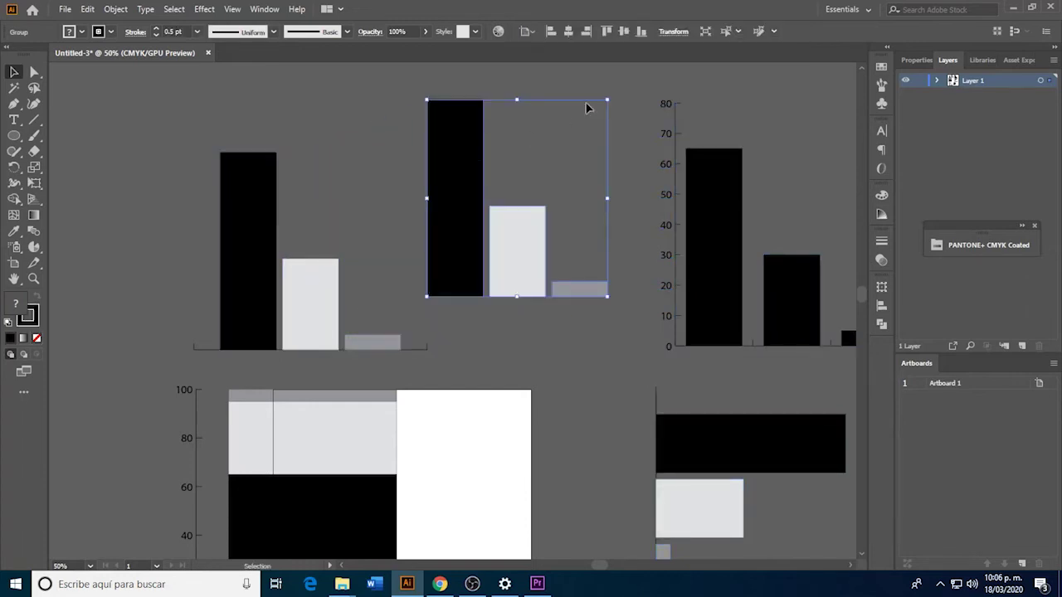
{"action": "left_click_drag", "start_coordinate": [623, 104], "coordinate": [682, 300]}
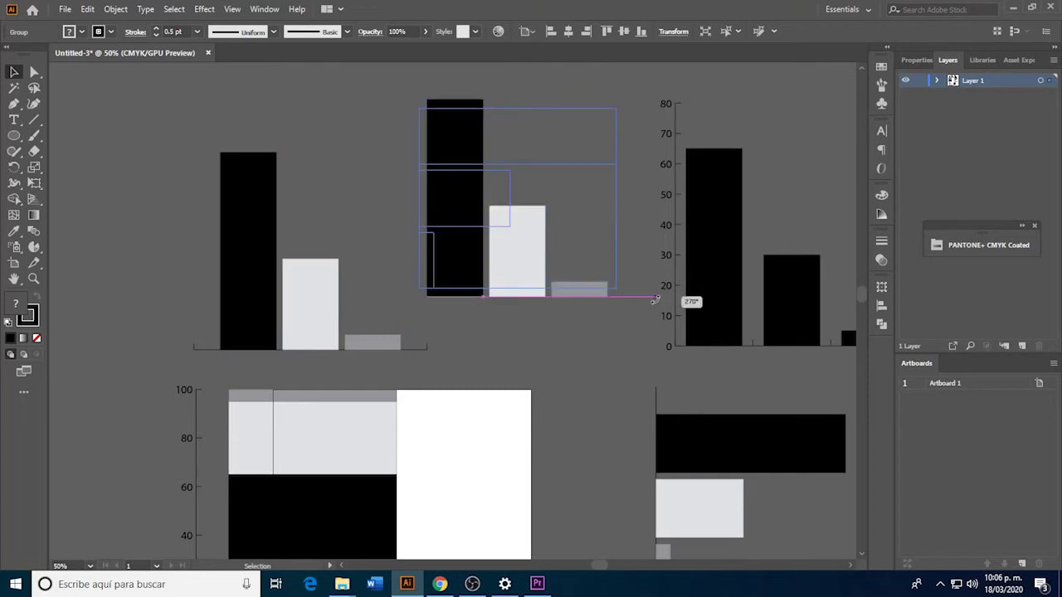
{"action": "left_click", "coordinate": [605, 366]}
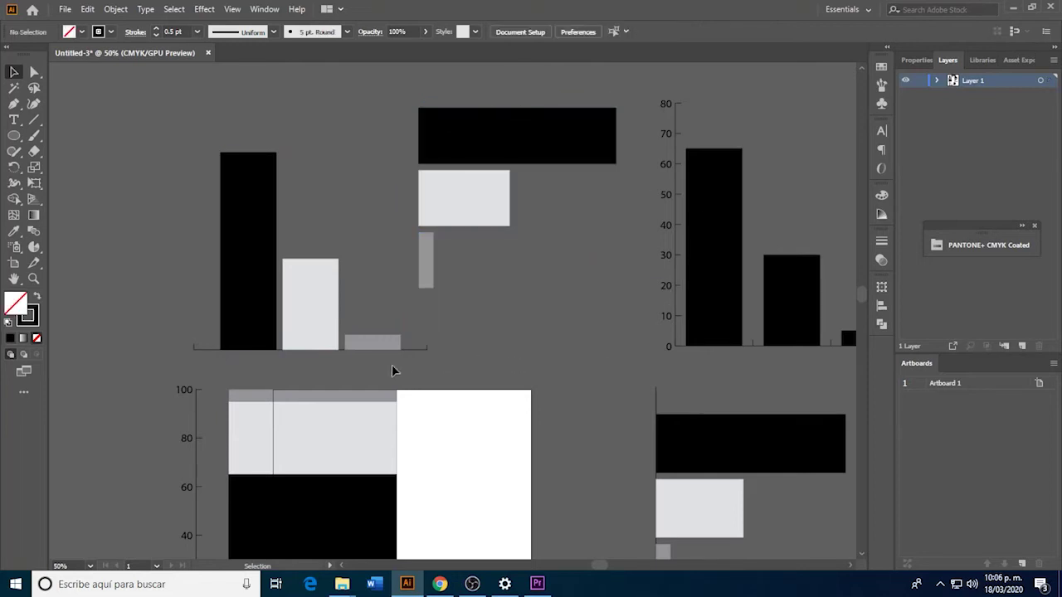
{"action": "left_click_drag", "start_coordinate": [221, 289], "coordinate": [84, 289]}
{"action": "left_click", "coordinate": [326, 313]}
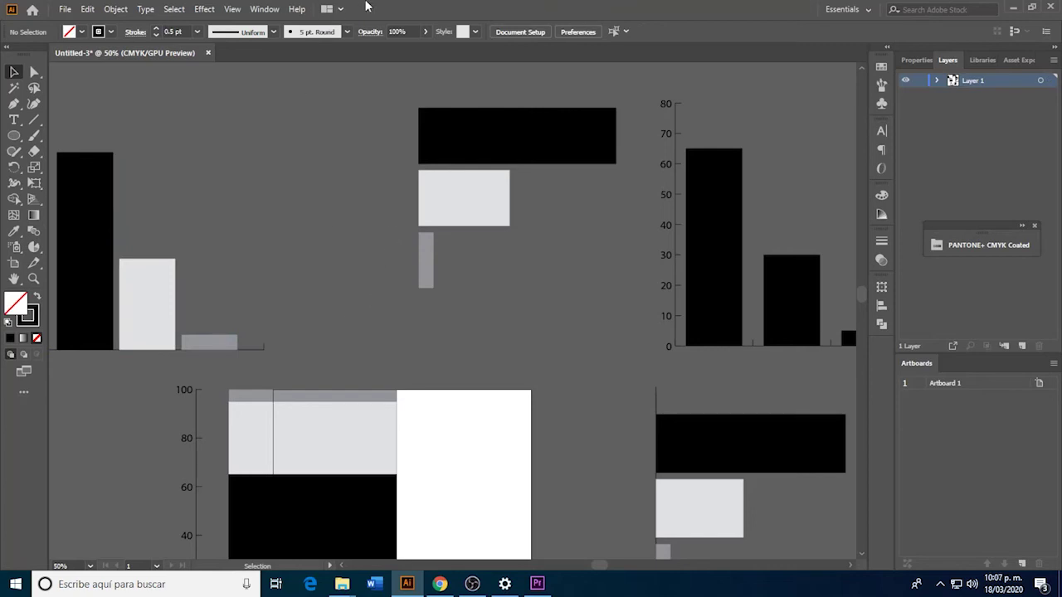
Load the PANTONE+ CMYK Coated swatches and ungroup the horizontal bars.
{"action": "left_click", "coordinate": [937, 247]}
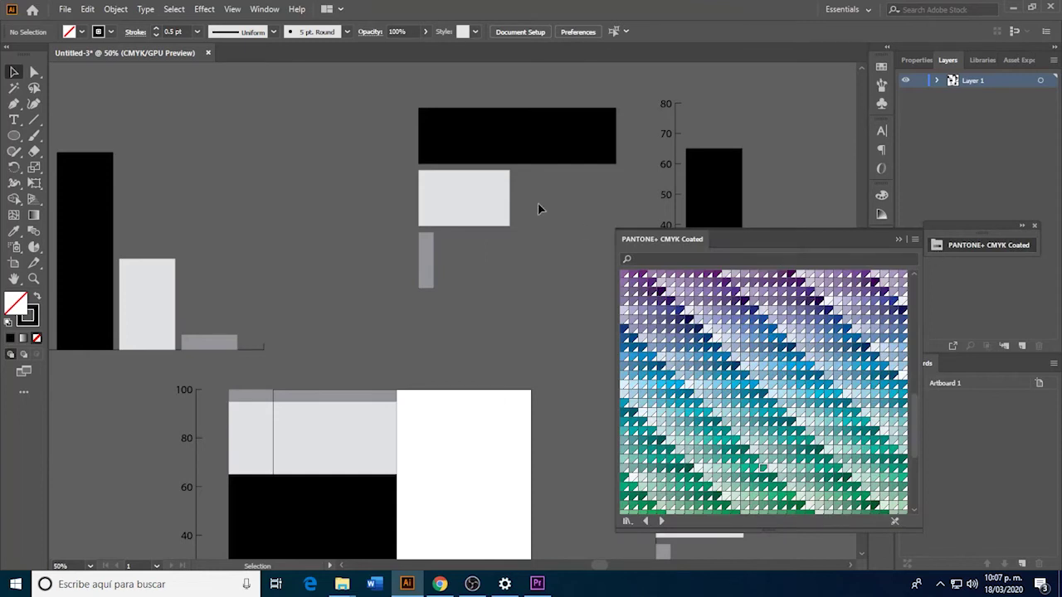
{"action": "left_click", "coordinate": [506, 154]}
{"action": "right_click", "coordinate": [462, 169]}
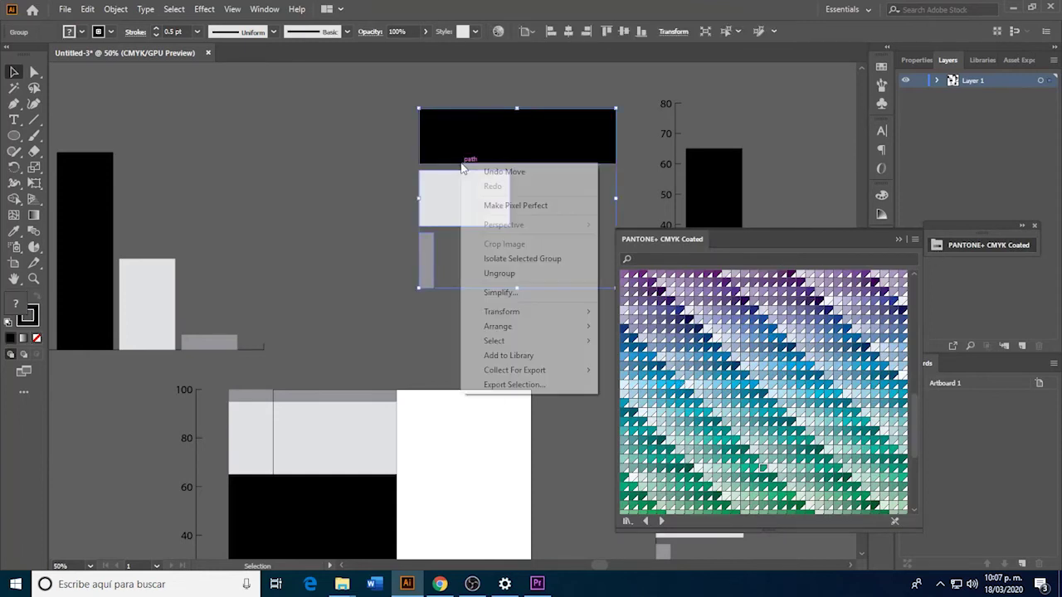
{"action": "left_click", "coordinate": [493, 273]}
{"action": "left_click", "coordinate": [335, 274]}
{"action": "left_click", "coordinate": [507, 195]}
{"action": "left_click", "coordinate": [507, 196]}
{"action": "left_click", "coordinate": [426, 249]}
{"action": "left_click", "coordinate": [457, 196]}
{"action": "left_click", "coordinate": [491, 157]}
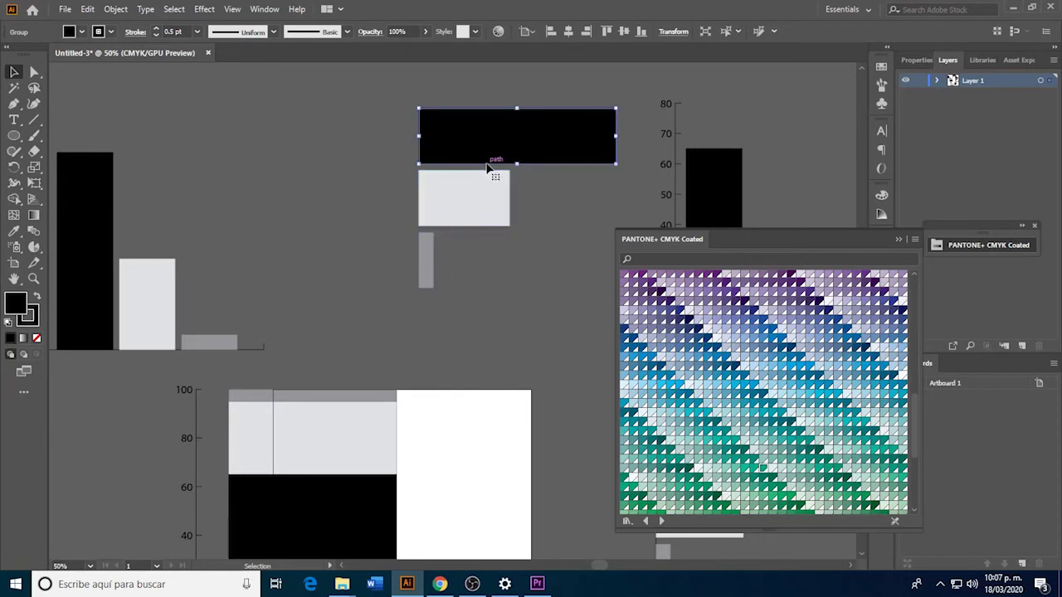
{"action": "scroll", "coordinate": [743, 380], "scroll_direction": "down", "scroll_amount": 3}
{"action": "scroll", "coordinate": [743, 380], "scroll_direction": "up", "scroll_amount": 1}
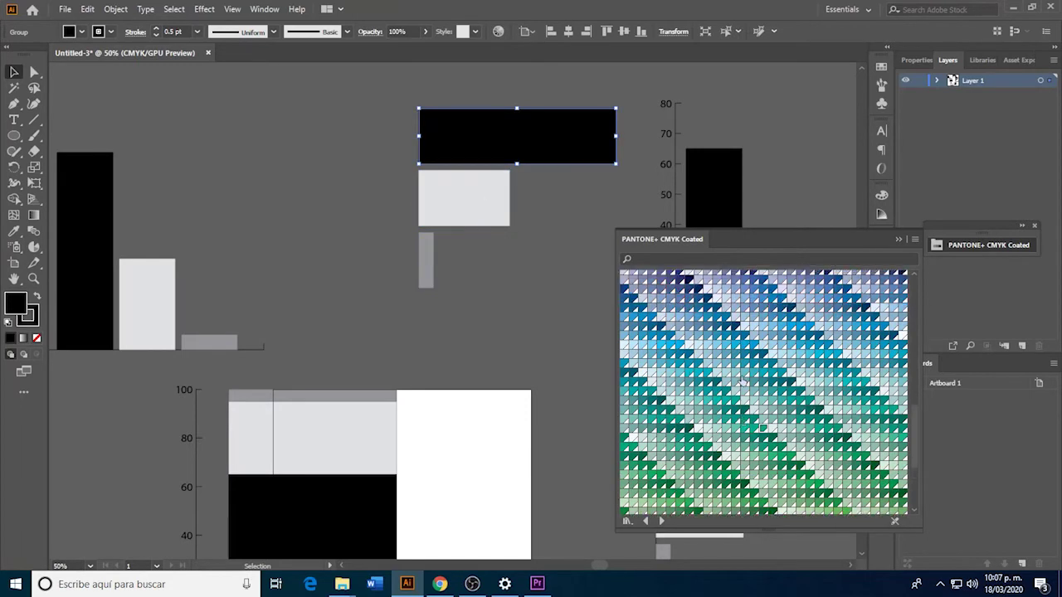
Fill the top bar with Pantone cyan and the middle bar with magenta.
{"action": "left_click", "coordinate": [679, 345]}
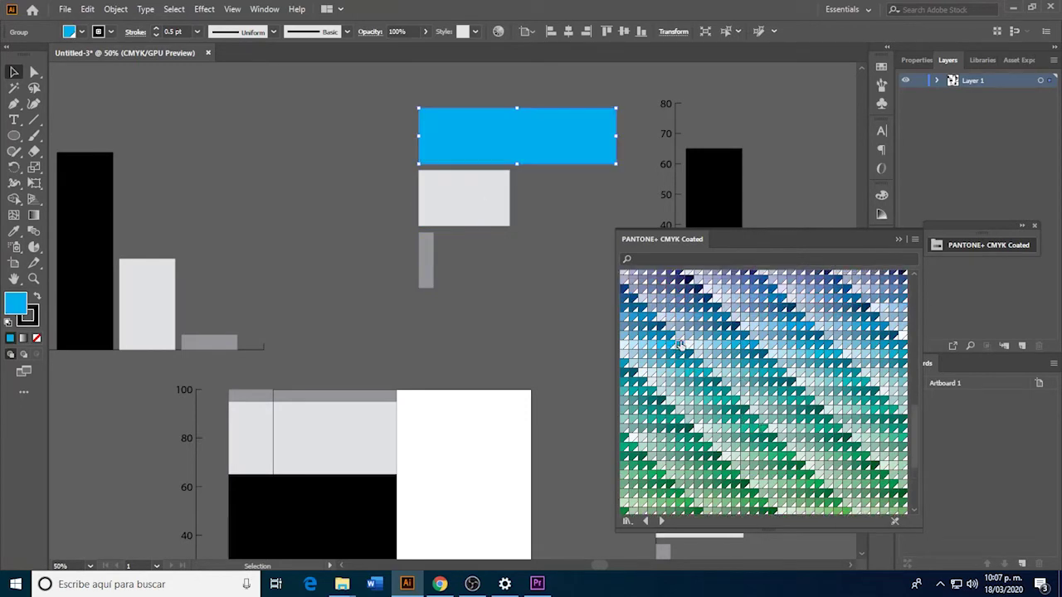
{"action": "left_click", "coordinate": [503, 218]}
{"action": "scroll", "coordinate": [704, 392], "scroll_direction": "down", "scroll_amount": 3}
{"action": "scroll", "coordinate": [703, 392], "scroll_direction": "down", "scroll_amount": 2}
{"action": "scroll", "coordinate": [703, 392], "scroll_direction": "up", "scroll_amount": 2}
{"action": "scroll", "coordinate": [704, 392], "scroll_direction": "up", "scroll_amount": 3}
{"action": "scroll", "coordinate": [714, 373], "scroll_direction": "up", "scroll_amount": 3}
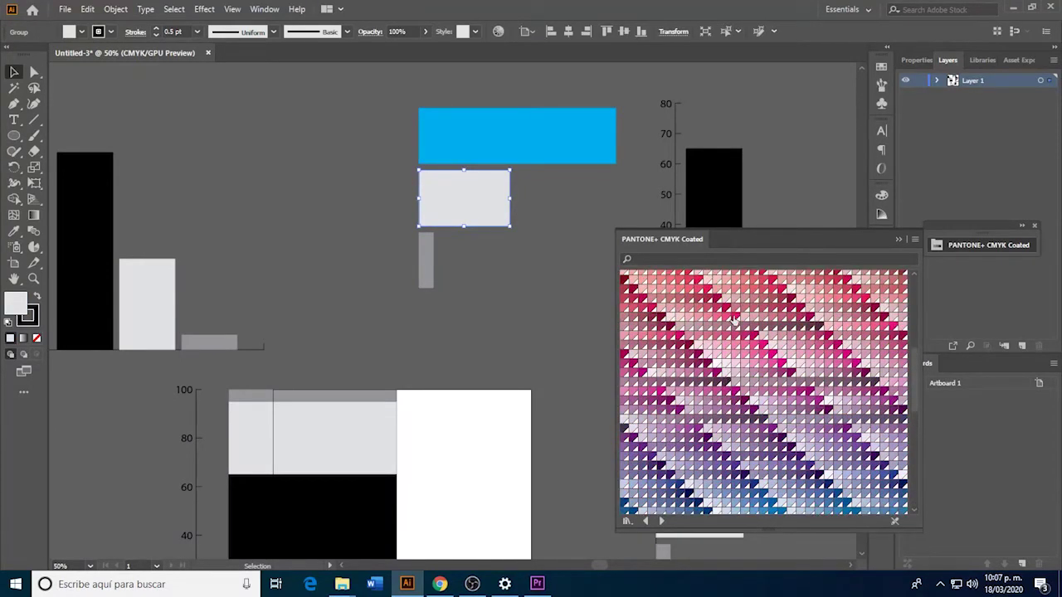
{"action": "left_click", "coordinate": [735, 317]}
Change the top bar to a darker Pantone blue and the short bar to lighter grey.
{"action": "left_click", "coordinate": [572, 157]}
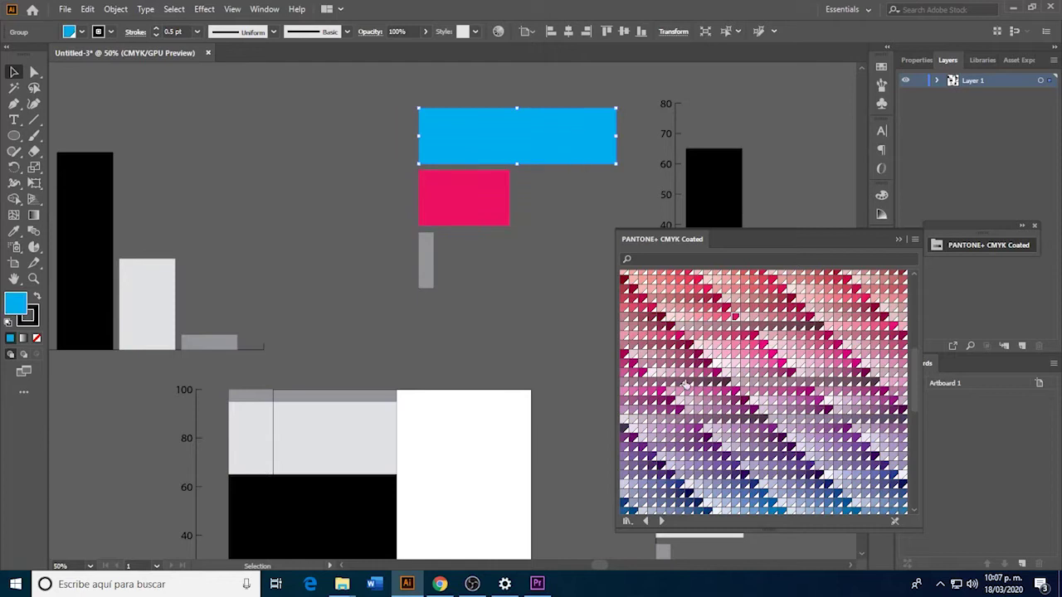
{"action": "left_click", "coordinate": [513, 279]}
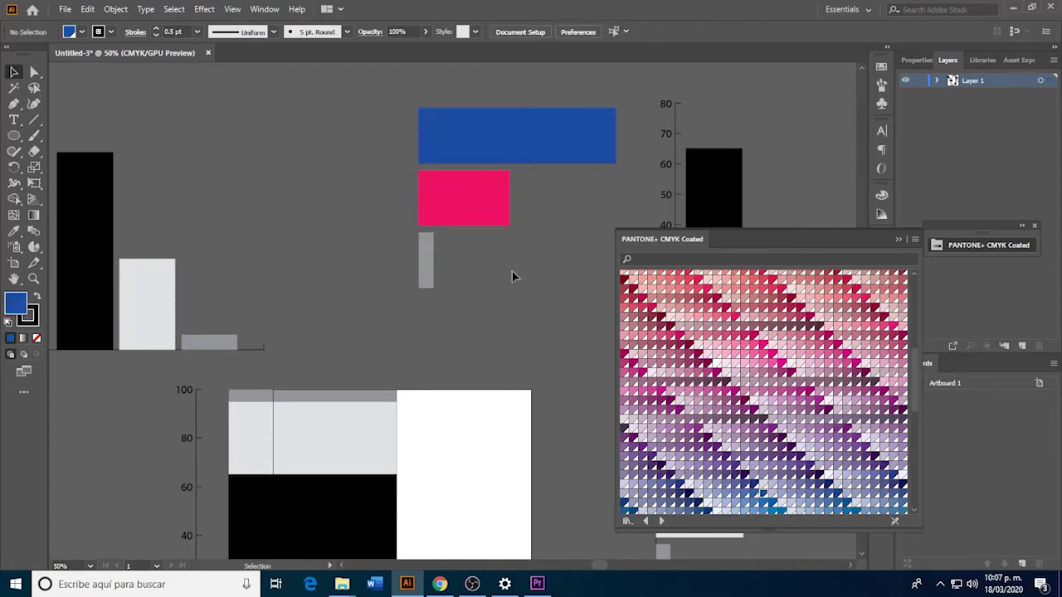
{"action": "left_click", "coordinate": [429, 283]}
{"action": "scroll", "coordinate": [739, 361], "scroll_direction": "down", "scroll_amount": 3}
{"action": "scroll", "coordinate": [741, 361], "scroll_direction": "down", "scroll_amount": 3}
{"action": "scroll", "coordinate": [743, 361], "scroll_direction": "down", "scroll_amount": 3}
{"action": "scroll", "coordinate": [742, 362], "scroll_direction": "down", "scroll_amount": 3}
{"action": "left_click", "coordinate": [728, 462]}
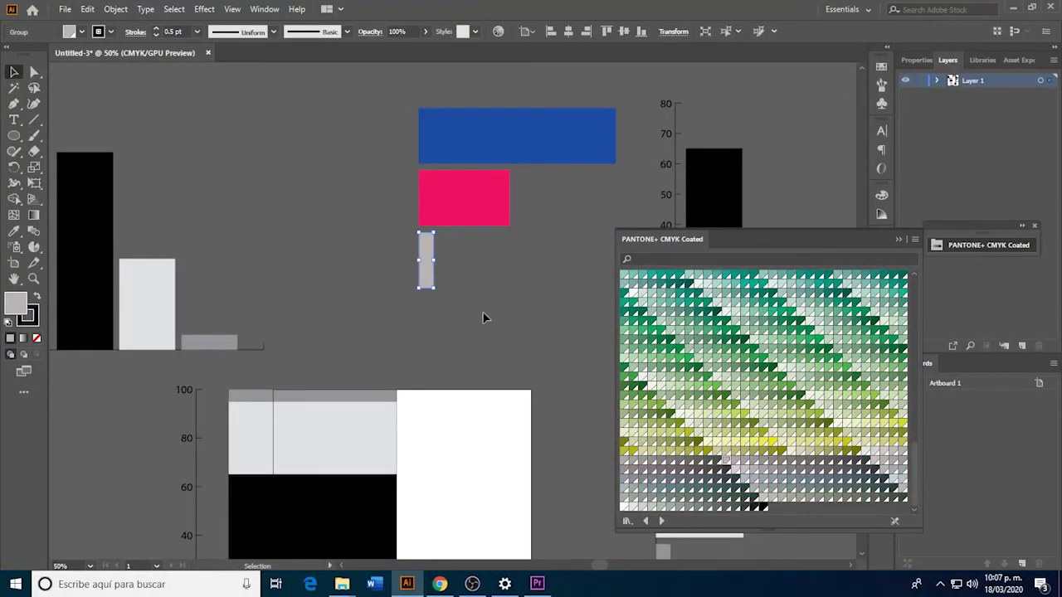
{"action": "left_click", "coordinate": [498, 322]}
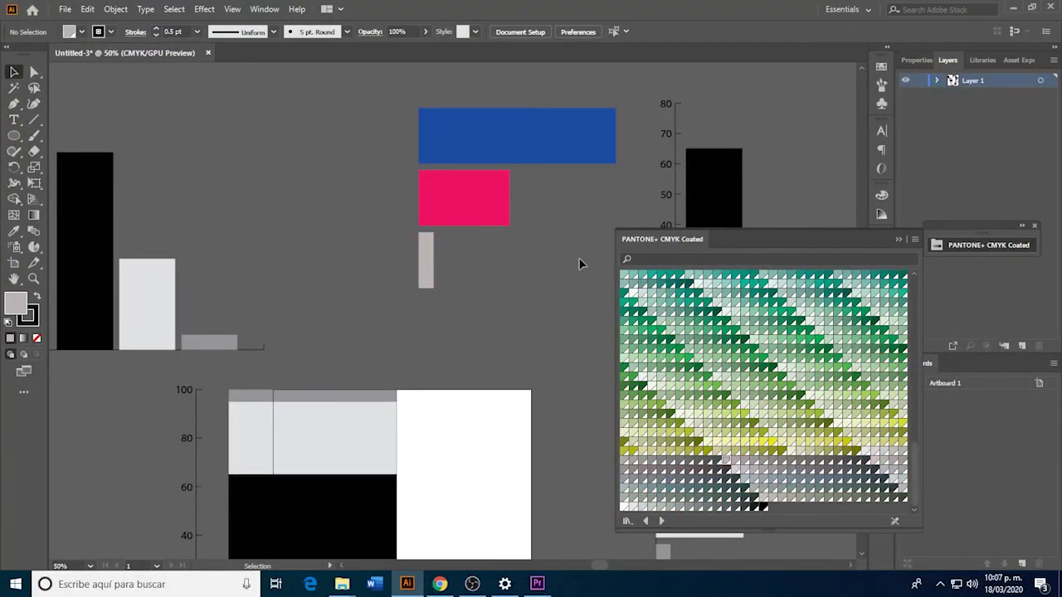
{"action": "left_click", "coordinate": [495, 204]}
Zoom in on the bars and round the magenta bar's corners with the live-corner widgets.
{"action": "key", "text": "z"}
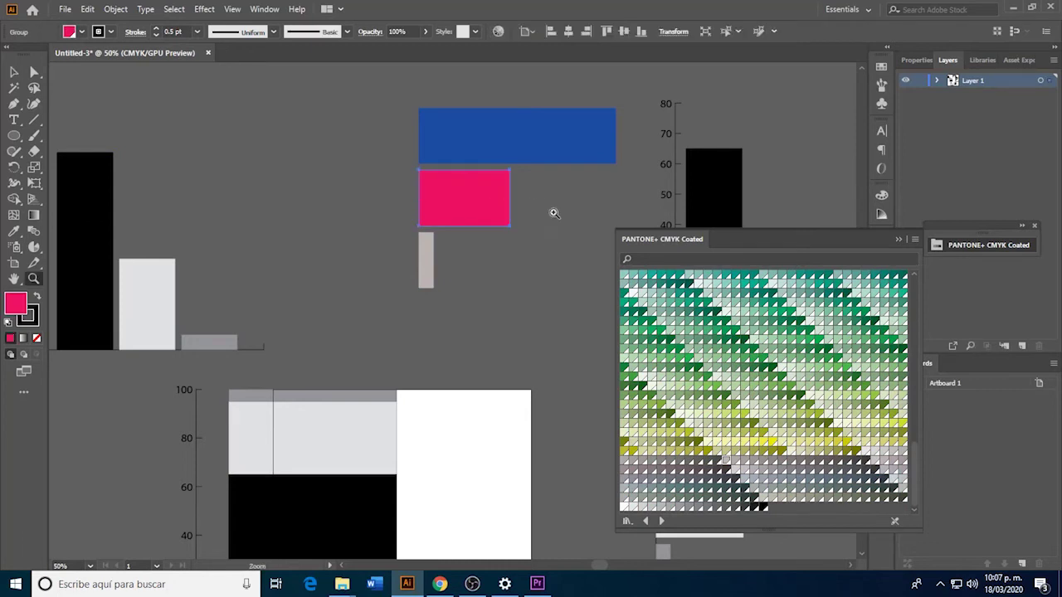
{"action": "left_click", "coordinate": [522, 159]}
{"action": "left_click", "coordinate": [517, 236]}
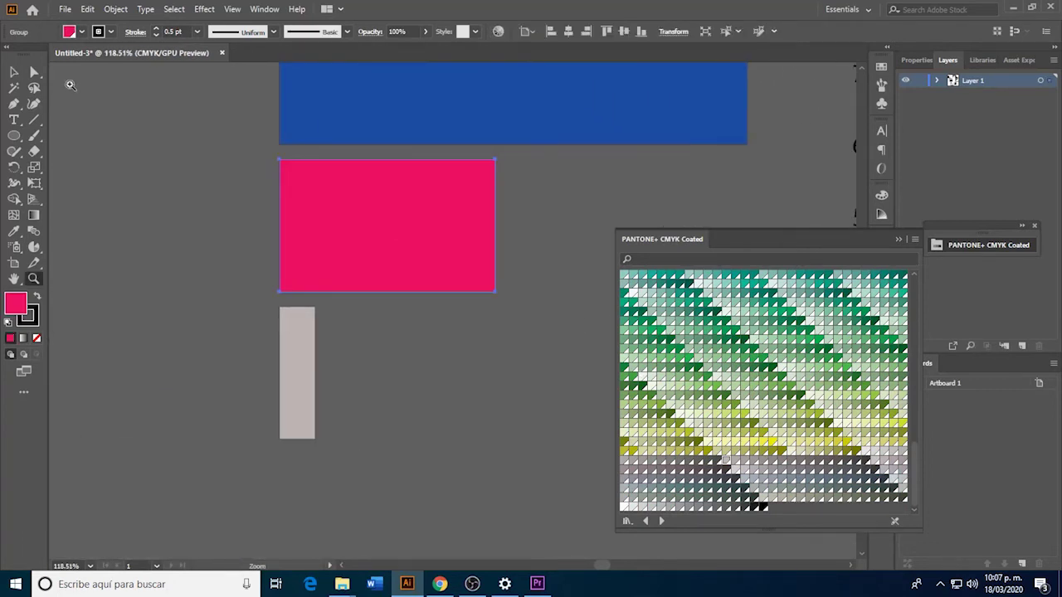
{"action": "left_click", "coordinate": [35, 76]}
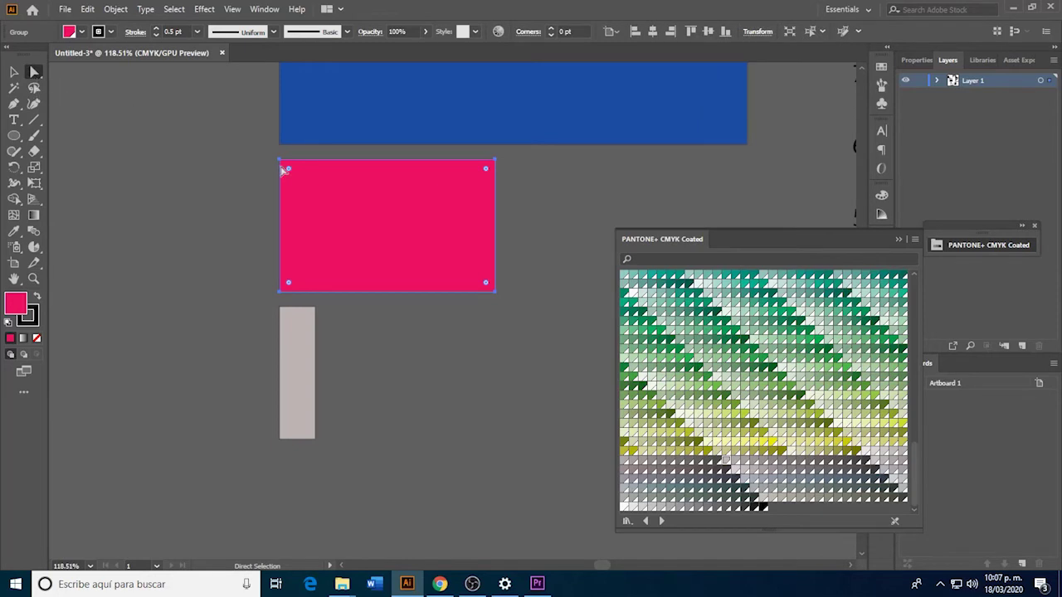
{"action": "mouse_move", "coordinate": [487, 286]}
{"action": "left_mouse_down"}
{"action": "mouse_move", "coordinate": [482, 247]}
{"action": "mouse_move", "coordinate": [493, 281]}
{"action": "mouse_move", "coordinate": [474, 277]}
{"action": "left_mouse_up"}
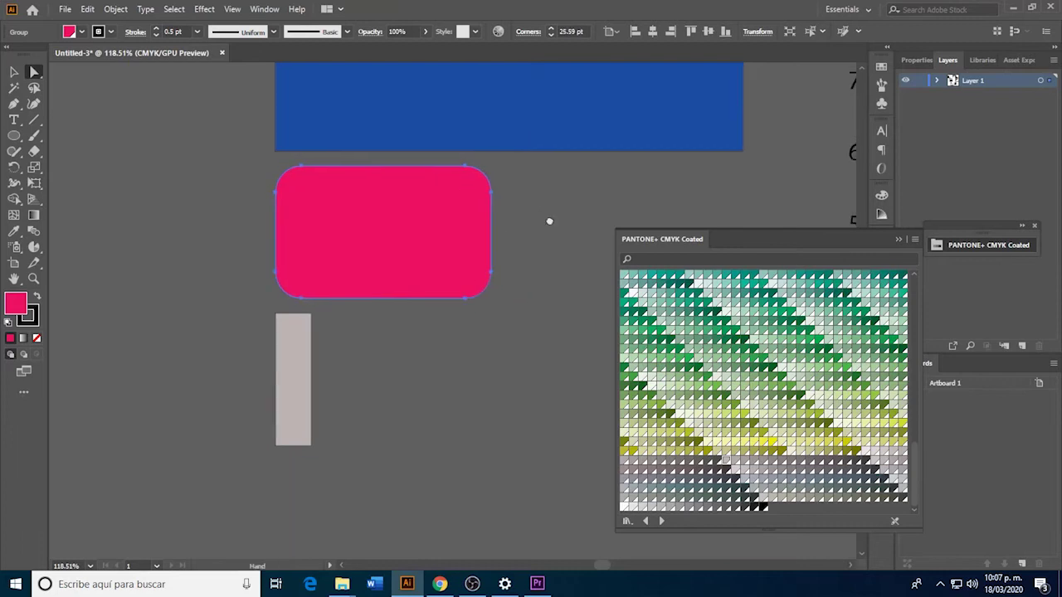
{"action": "left_click_drag", "start_coordinate": [564, 190], "coordinate": [485, 308]}
{"action": "mouse_move", "coordinate": [413, 341]}
{"action": "left_mouse_down"}
{"action": "mouse_move", "coordinate": [433, 368]}
{"action": "mouse_move", "coordinate": [426, 359]}
{"action": "left_mouse_up"}
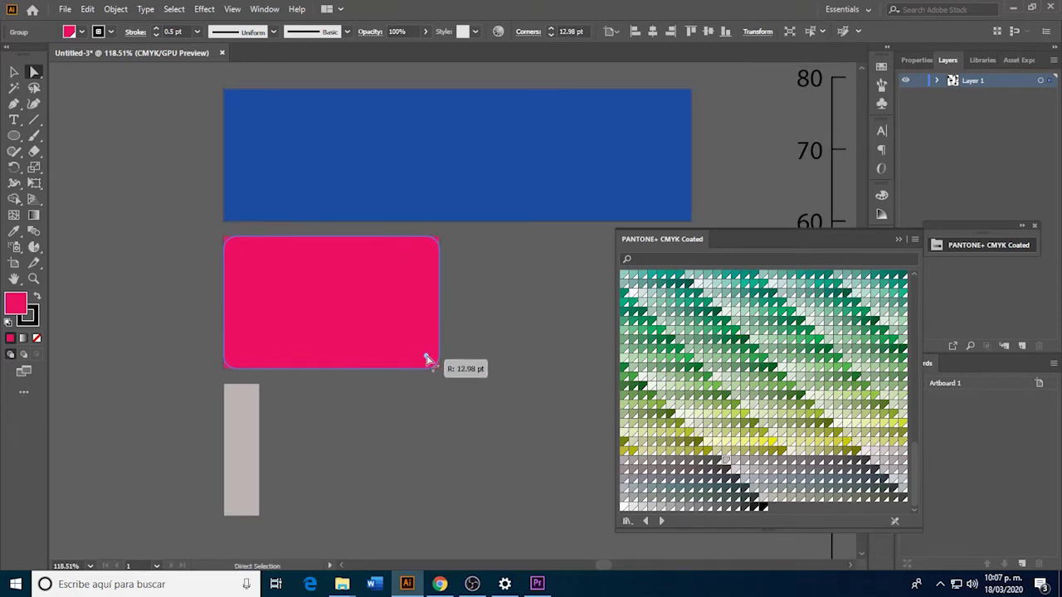
Round the blue bar's corners to match.
{"action": "left_click", "coordinate": [639, 191]}
{"action": "left_click_drag", "start_coordinate": [637, 210], "coordinate": [613, 202]}
{"action": "left_click", "coordinate": [674, 196]}
{"action": "left_click", "coordinate": [614, 208]}
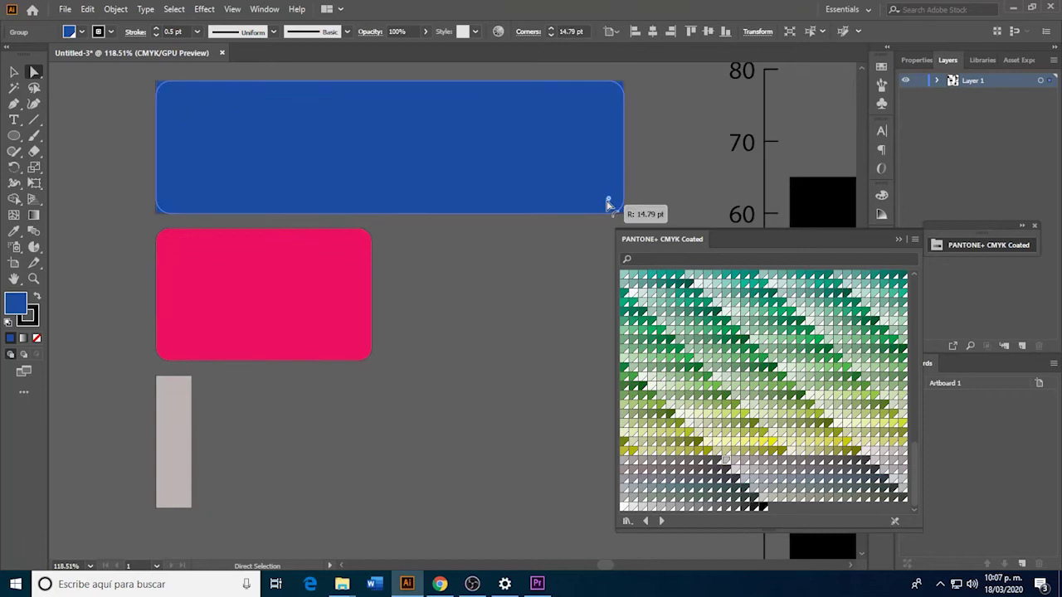
{"action": "left_click", "coordinate": [607, 233]}
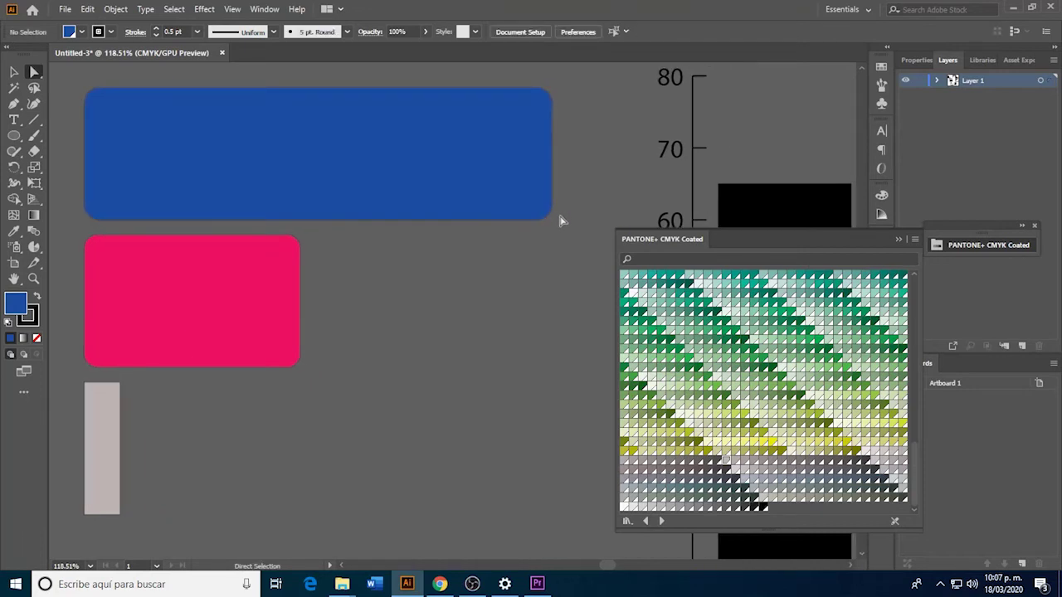
Restore square corners on the blue, magenta and grey bars and remove their stroke.
{"action": "key", "text": "v"}
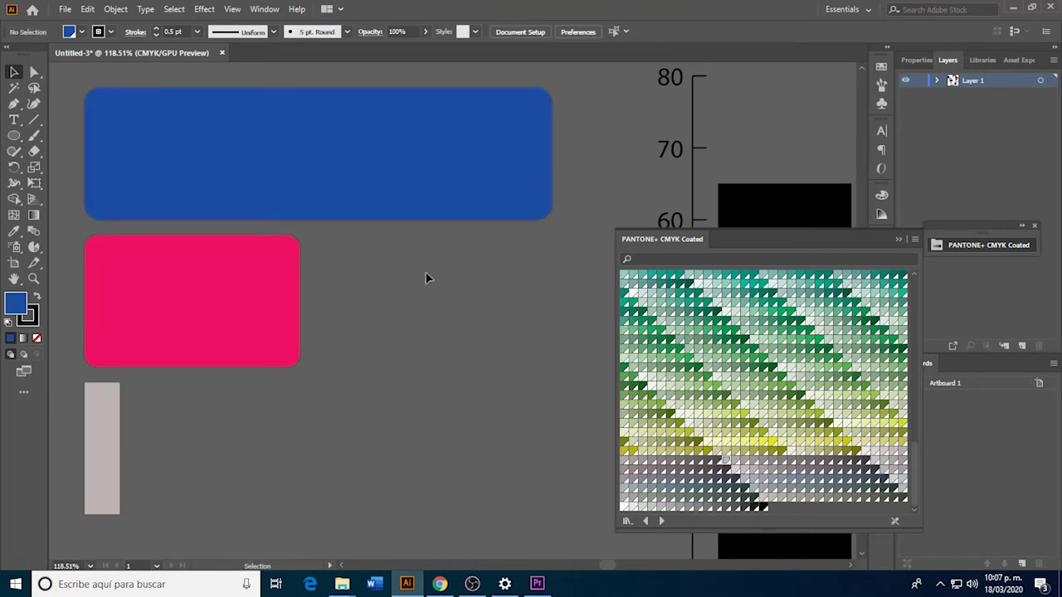
{"action": "left_click", "coordinate": [531, 209]}
{"action": "key", "text": "ctrl+z"}
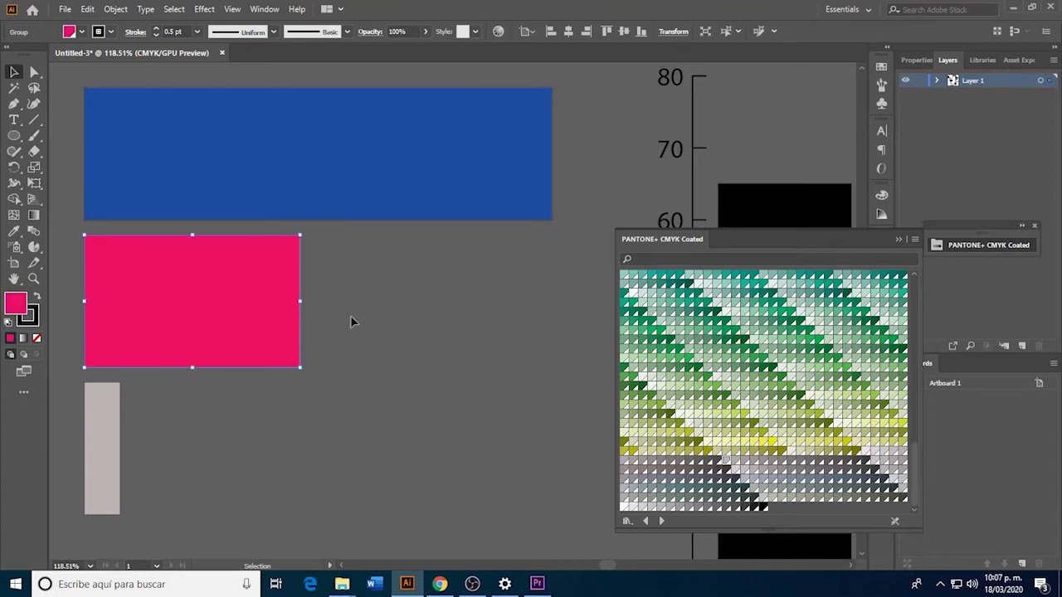
{"action": "left_click", "coordinate": [350, 315]}
{"action": "left_click", "coordinate": [249, 332]}
{"action": "left_click", "coordinate": [274, 208], "text": "shift"}
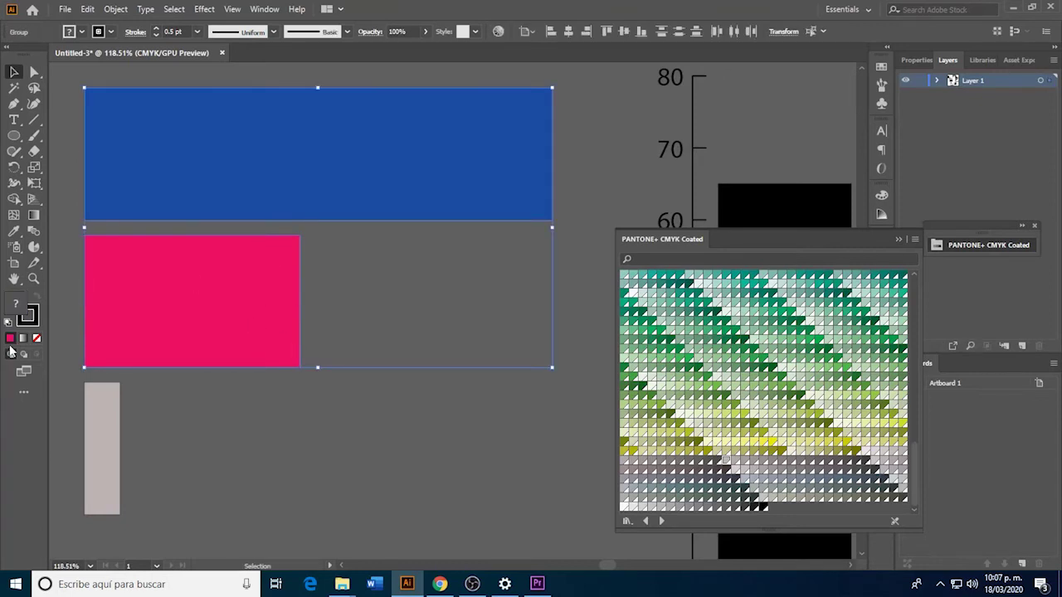
{"action": "left_click", "coordinate": [93, 415]}
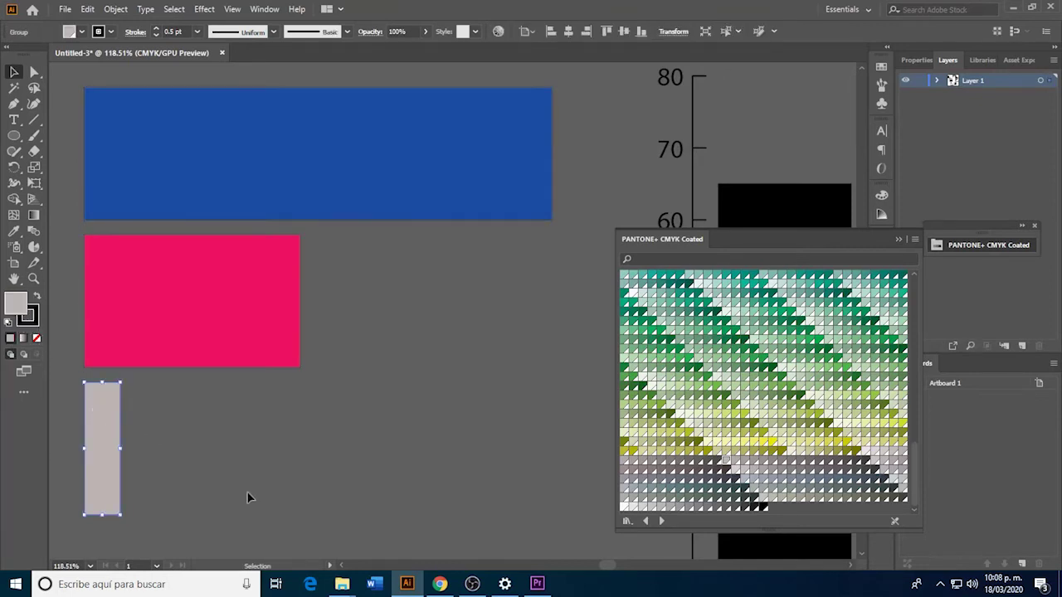
{"action": "key", "text": "ctrl+a"}
{"action": "left_click", "coordinate": [27, 319]}
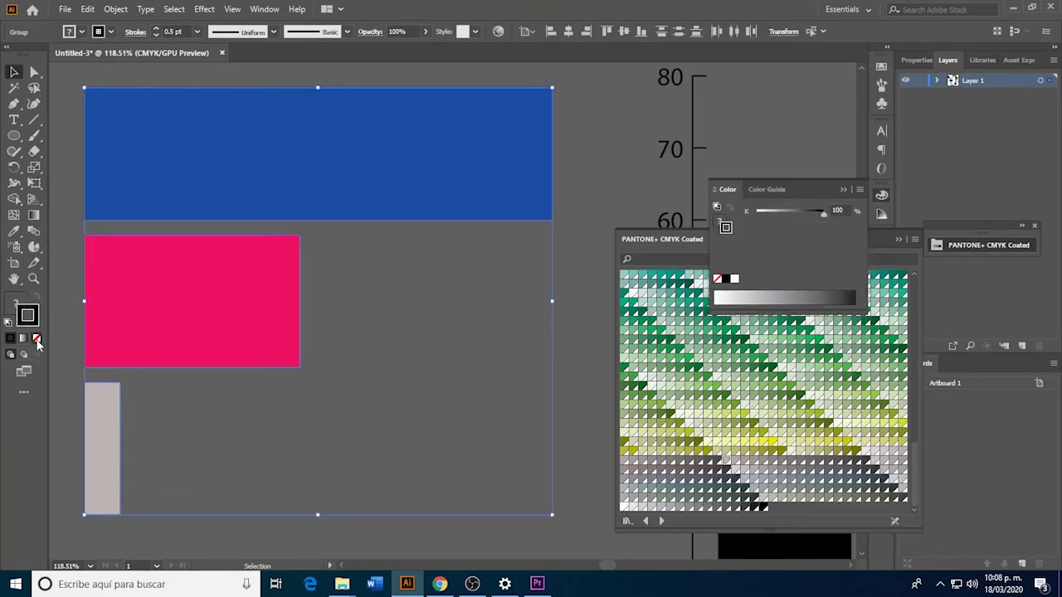
{"action": "left_click", "coordinate": [37, 344]}
{"action": "left_click", "coordinate": [296, 368]}
Zoom out to the whole canvas and move the pie chart to the lower left.
{"action": "key", "text": "z"}
{"action": "left_click", "coordinate": [376, 364], "text": "alt"}
{"action": "left_click", "coordinate": [434, 327], "text": "alt"}
{"action": "mouse_move", "coordinate": [433, 327]}
{"action": "left_mouse_down"}
{"action": "mouse_move", "coordinate": [323, 357]}
{"action": "mouse_move", "coordinate": [339, 293]}
{"action": "left_mouse_up"}
{"action": "left_click", "coordinate": [298, 388], "text": "alt"}
{"action": "left_click", "coordinate": [298, 387], "text": "alt"}
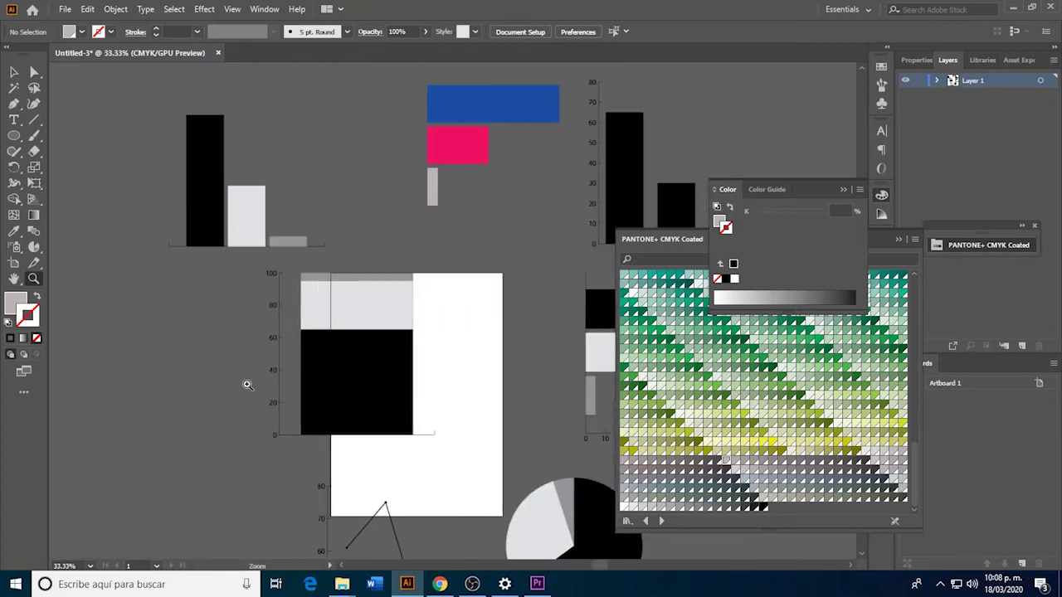
{"action": "key", "text": "v"}
{"action": "left_click_drag", "start_coordinate": [339, 346], "coordinate": [107, 398]}
{"action": "scroll", "coordinate": [192, 320], "scroll_direction": "down", "scroll_amount": 3}
{"action": "scroll", "coordinate": [192, 320], "scroll_direction": "down", "scroll_amount": 1}
{"action": "left_click", "coordinate": [370, 377]}
{"action": "left_click_drag", "start_coordinate": [543, 425], "coordinate": [136, 521]}
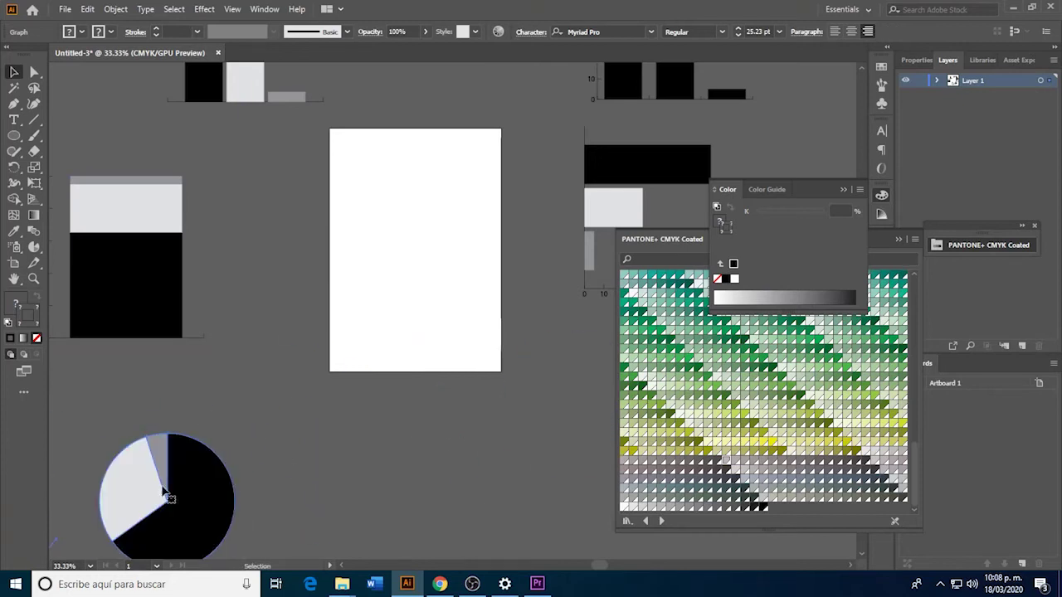
{"action": "left_click_drag", "start_coordinate": [293, 341], "coordinate": [165, 548]}
Place a copy of the bar group on the white artboard and zoom in on it.
{"action": "left_click_drag", "start_coordinate": [336, 198], "coordinate": [265, 412], "text": "alt"}
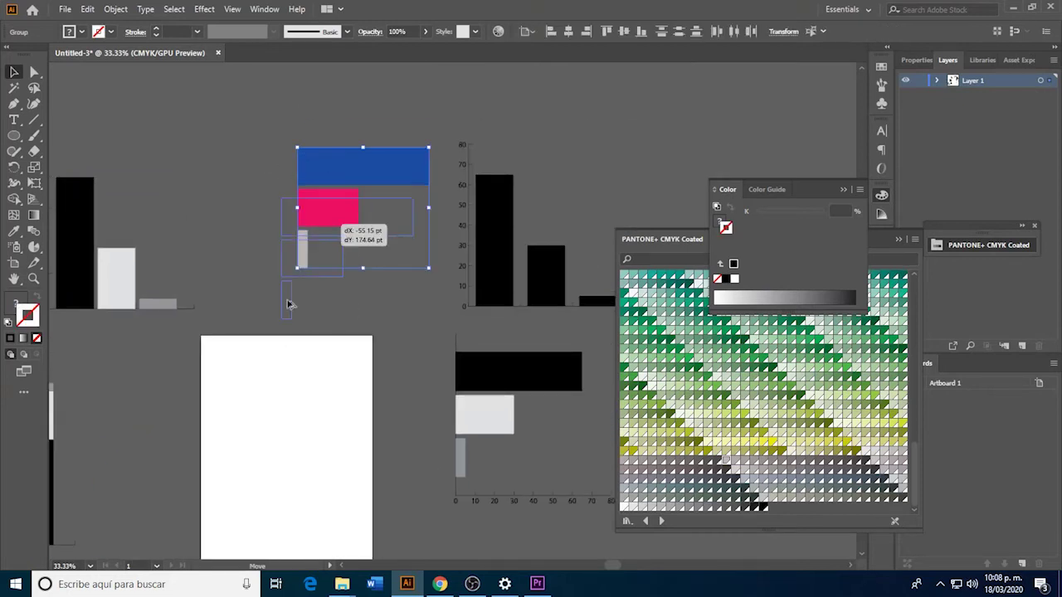
{"action": "left_click", "coordinate": [273, 339]}
{"action": "key", "text": "z"}
{"action": "left_click_drag", "start_coordinate": [273, 339], "coordinate": [426, 514]}
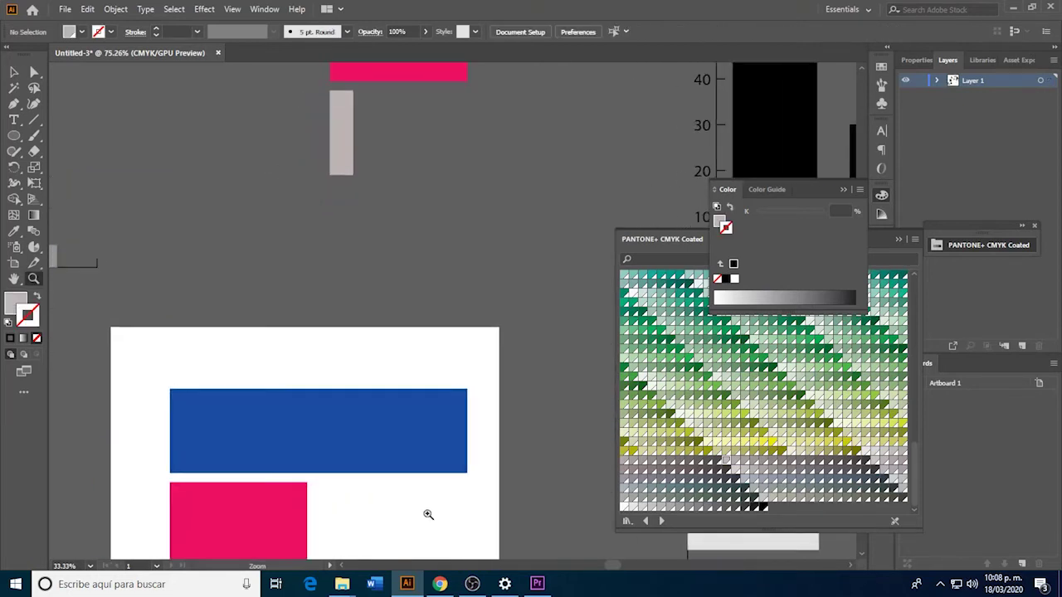
Squash the copied bar group into thin horizontal strips.
{"action": "scroll", "coordinate": [406, 429], "scroll_direction": "down", "scroll_amount": 5}
{"action": "scroll", "coordinate": [415, 456], "scroll_direction": "up", "scroll_amount": 2}
{"action": "key", "text": "v"}
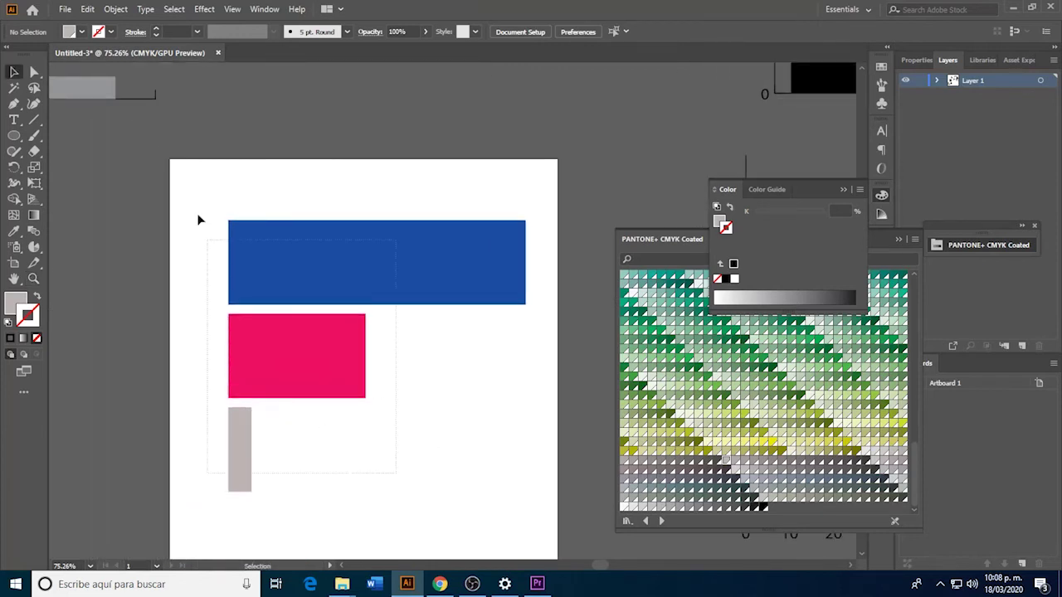
{"action": "left_click_drag", "start_coordinate": [197, 219], "coordinate": [328, 429]}
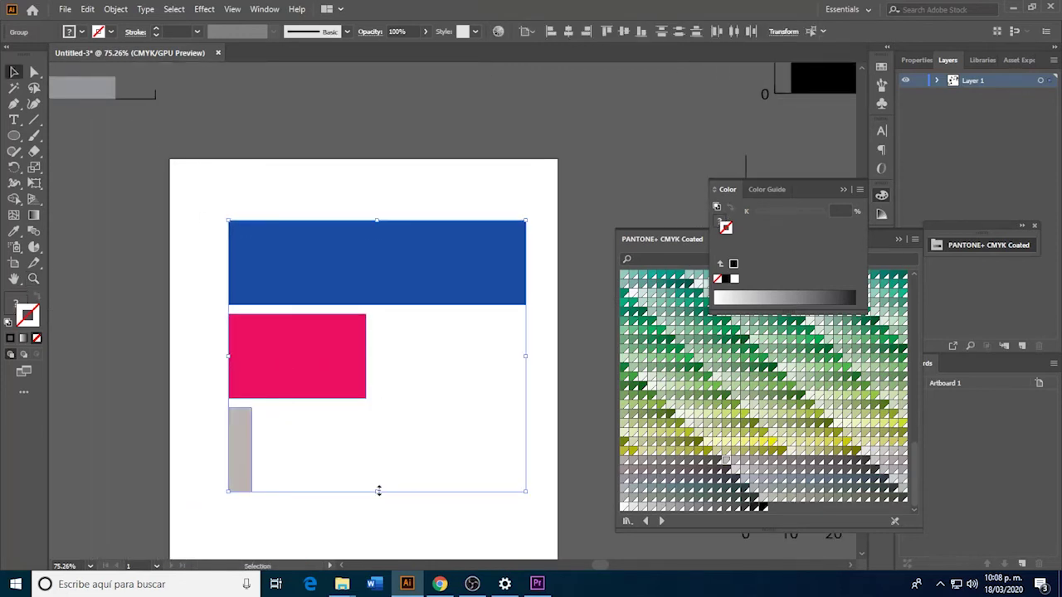
{"action": "left_click_drag", "start_coordinate": [379, 491], "coordinate": [381, 322]}
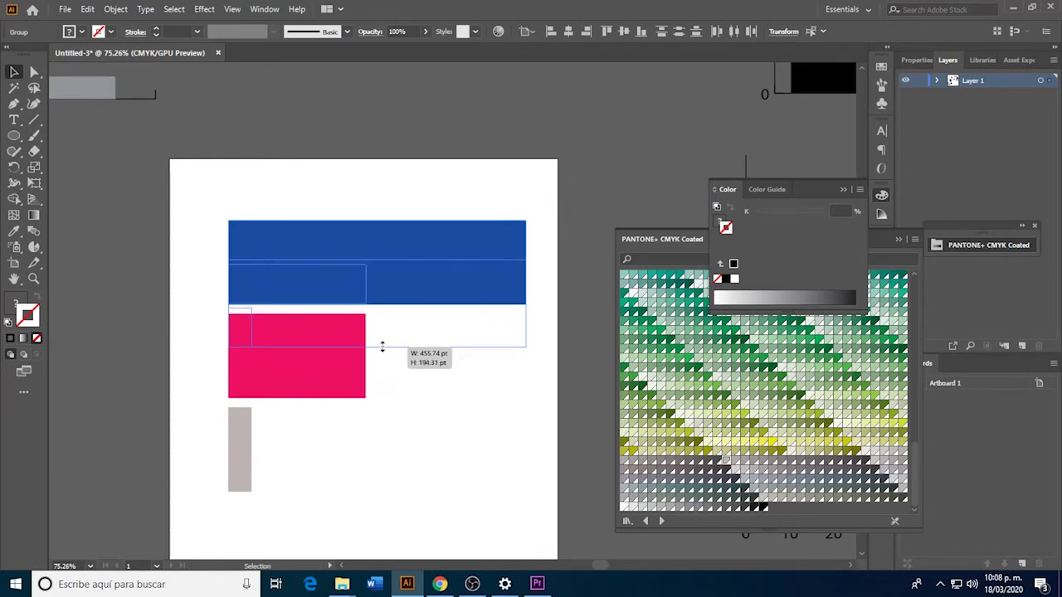
{"action": "left_click", "coordinate": [325, 419]}
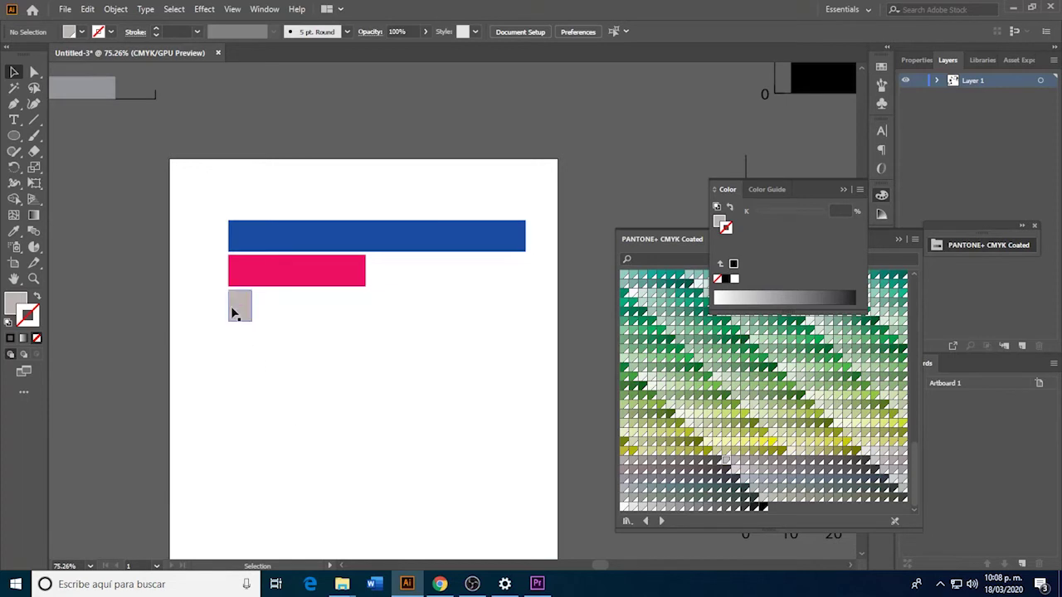
Move the magenta and grey bars lower so the three strips are spaced apart.
{"action": "left_click", "coordinate": [241, 272]}
{"action": "left_click_drag", "start_coordinate": [241, 276], "coordinate": [242, 337]}
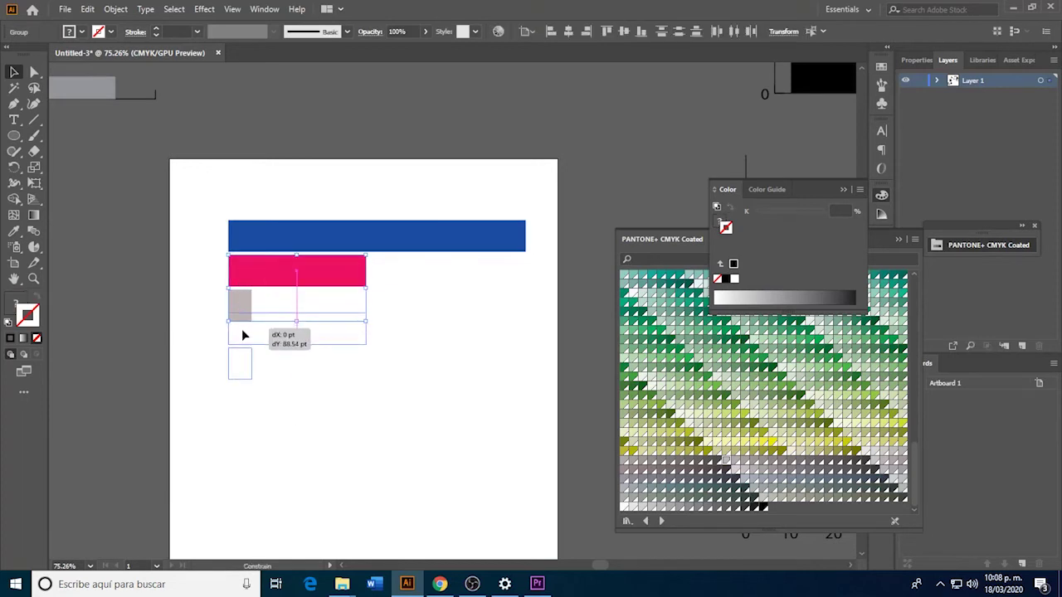
{"action": "left_click", "coordinate": [391, 456]}
{"action": "left_click_drag", "start_coordinate": [303, 346], "coordinate": [303, 314]}
{"action": "left_click_drag", "start_coordinate": [238, 371], "coordinate": [238, 365]}
{"action": "left_click", "coordinate": [339, 357]}
{"action": "left_click", "coordinate": [235, 253]}
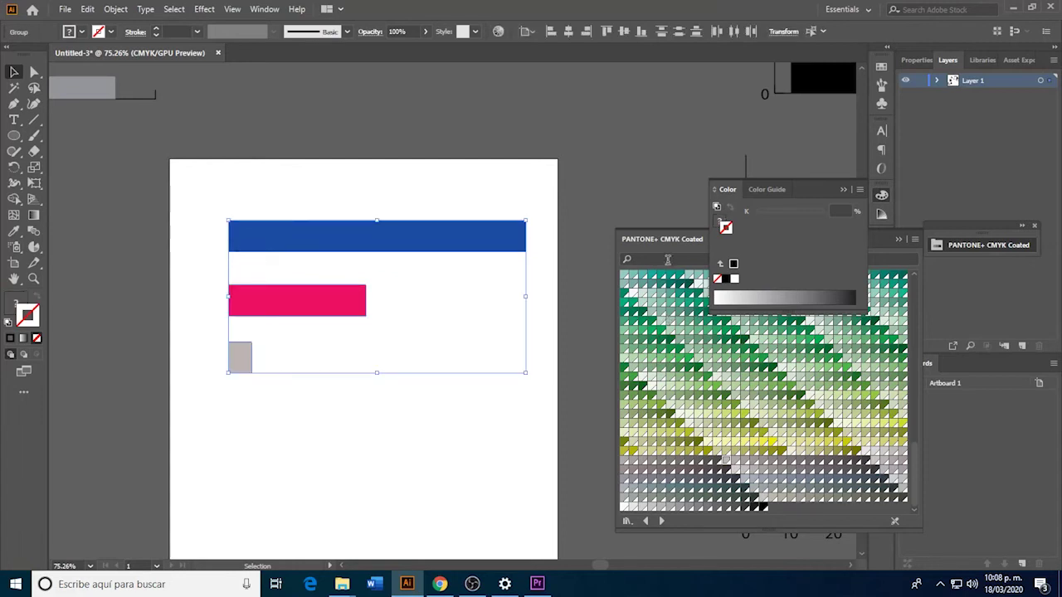
{"action": "left_click", "coordinate": [266, 9]}
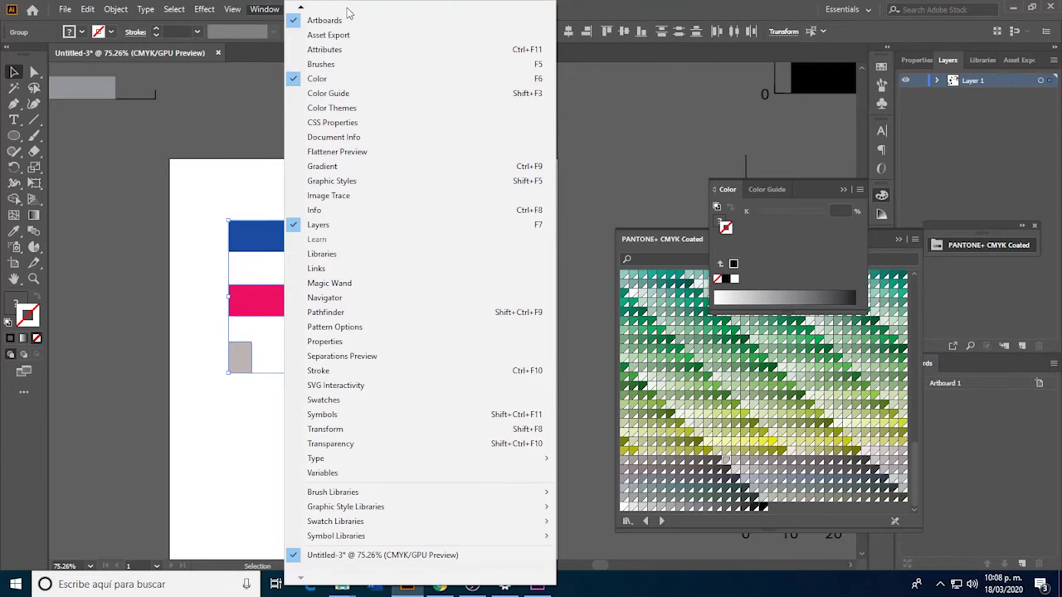
Evenly distribute the three bars' vertical spacing with Align To set to Align to Selection.
{"action": "left_click", "coordinate": [349, 39]}
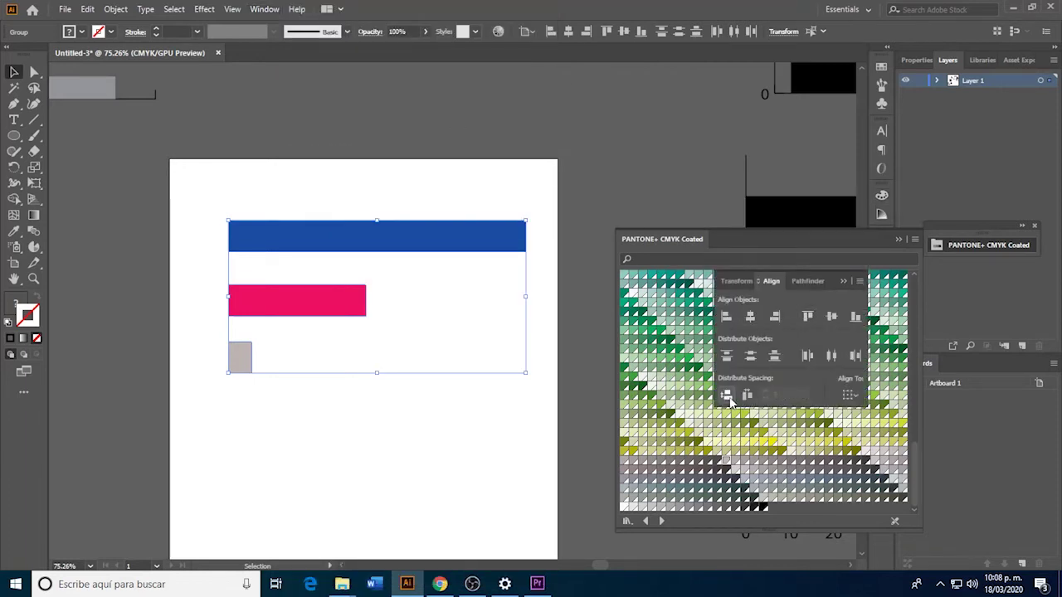
{"action": "left_click", "coordinate": [728, 396]}
{"action": "key", "text": "ctrl+z"}
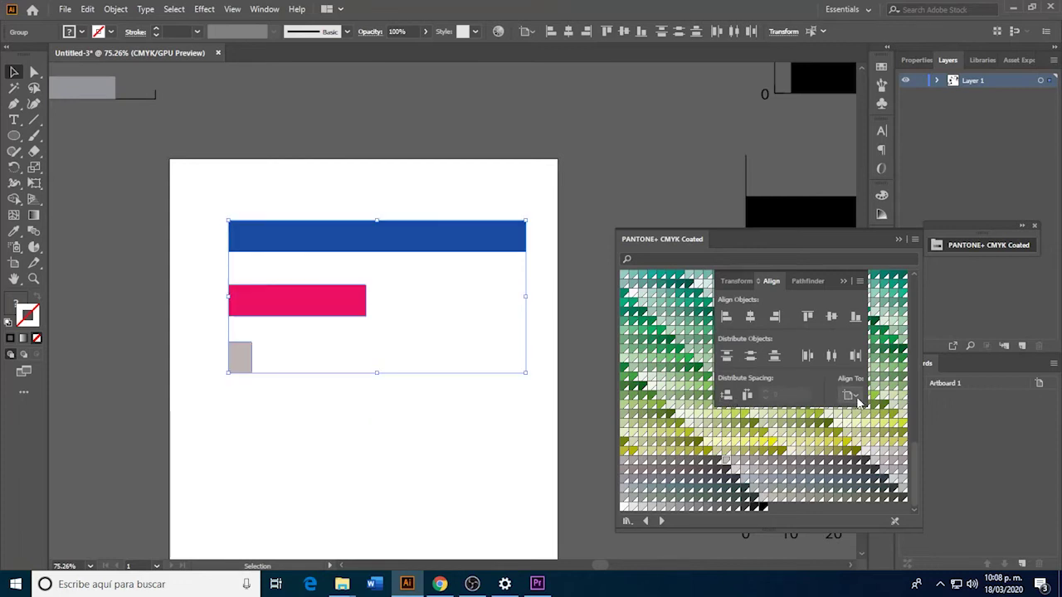
{"action": "left_click", "coordinate": [848, 396]}
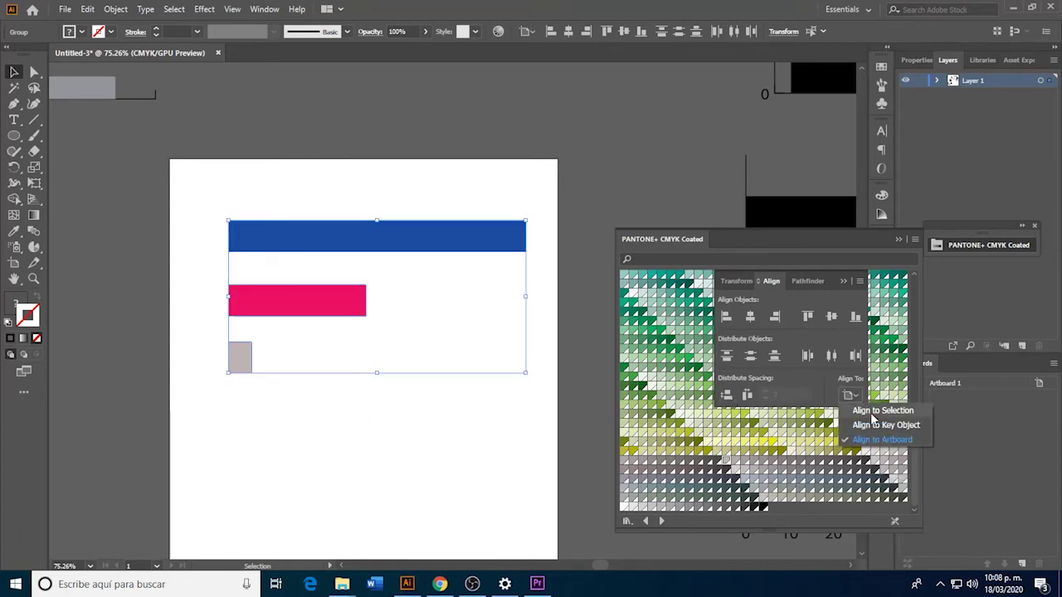
{"action": "left_click", "coordinate": [882, 411]}
{"action": "left_click", "coordinate": [726, 395]}
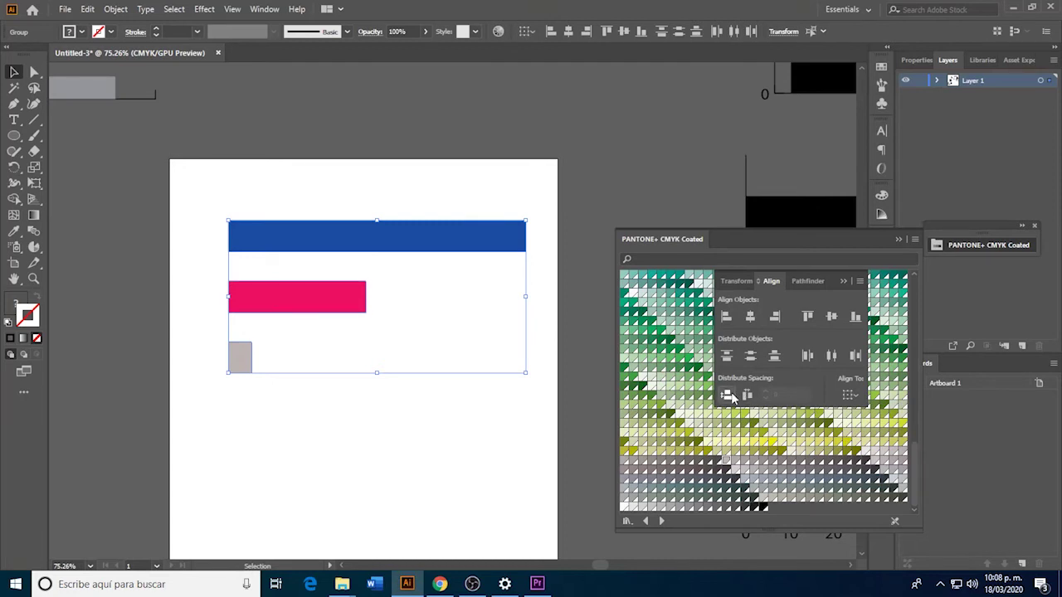
{"action": "left_click", "coordinate": [385, 378]}
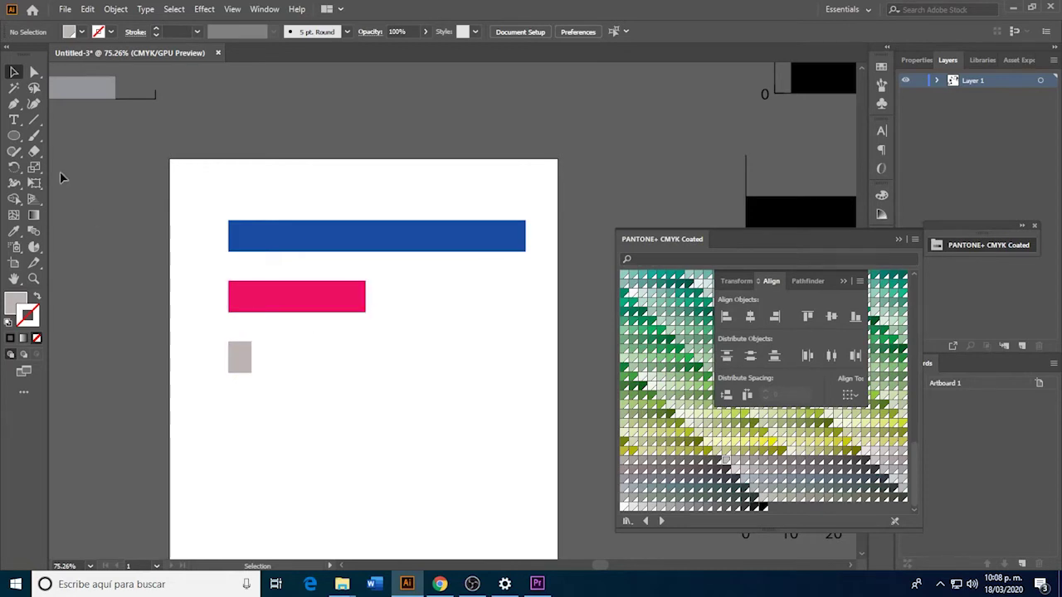
Draw a circle matching the bar's height over the blue bar's left end.
{"action": "left_click", "coordinate": [14, 135]}
{"action": "left_click_drag", "start_coordinate": [201, 204], "coordinate": [248, 264]}
{"action": "scroll", "coordinate": [249, 249], "scroll_direction": "up", "scroll_amount": 5}
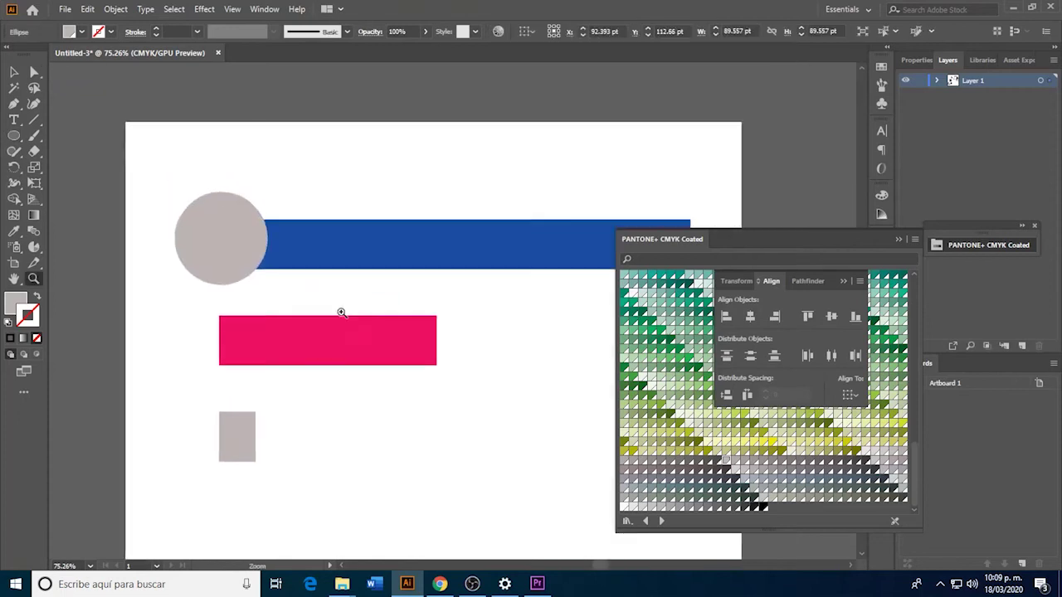
{"action": "key", "text": "v"}
{"action": "left_click_drag", "start_coordinate": [290, 166], "coordinate": [251, 203]}
{"action": "mouse_move", "coordinate": [221, 254]}
{"action": "left_mouse_down"}
{"action": "mouse_move", "coordinate": [204, 266]}
{"action": "mouse_move", "coordinate": [217, 266]}
{"action": "left_mouse_up"}
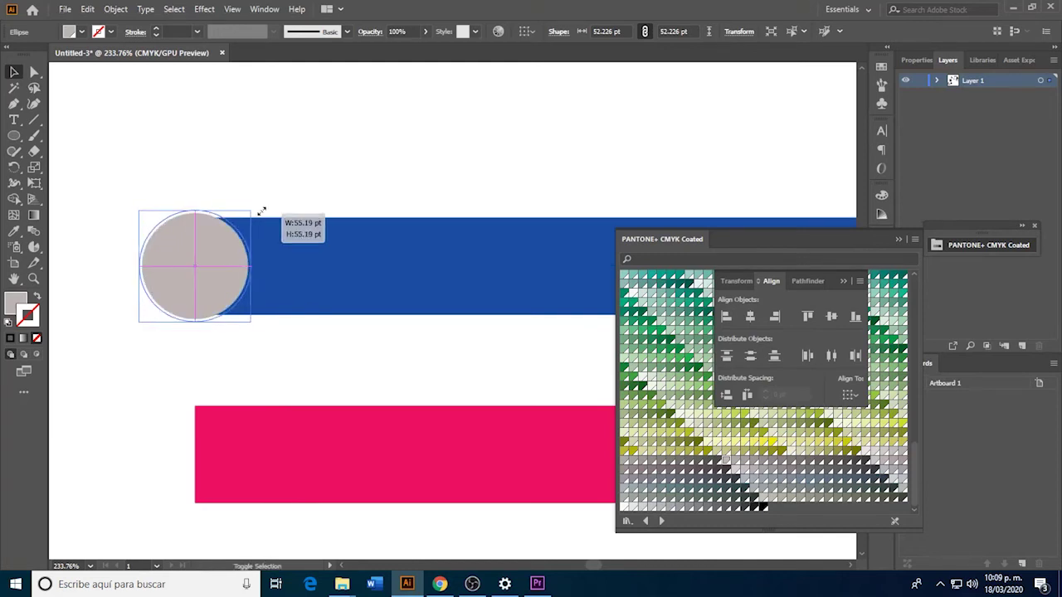
{"action": "left_click_drag", "start_coordinate": [246, 213], "coordinate": [280, 207]}
{"action": "left_click", "coordinate": [318, 358]}
Colour the circle the bar's blue and add a smaller white copy inside to form a ring.
{"action": "left_click", "coordinate": [226, 292]}
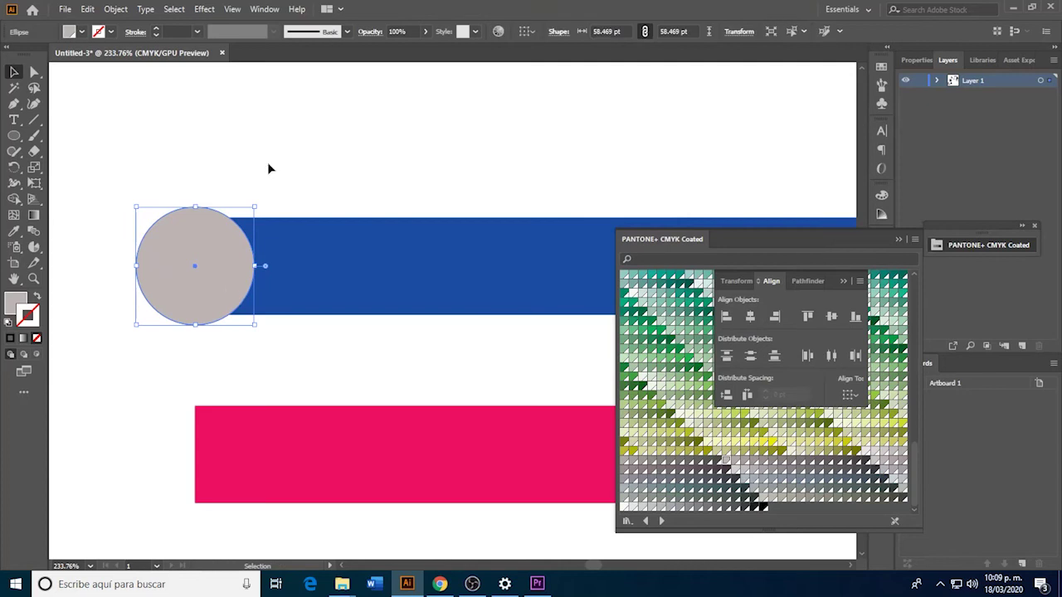
{"action": "left_click", "coordinate": [221, 256]}
{"action": "key", "text": "i"}
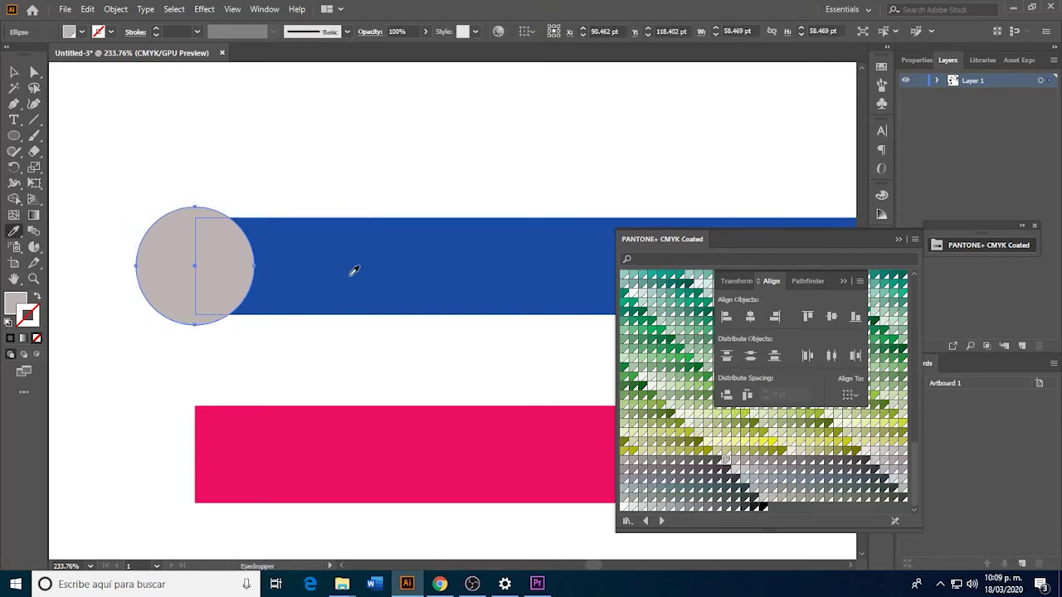
{"action": "left_click", "coordinate": [351, 273]}
{"action": "key", "text": "v"}
{"action": "left_click", "coordinate": [327, 163]}
{"action": "left_click", "coordinate": [220, 277]}
{"action": "key", "text": "a"}
{"action": "key", "text": "v"}
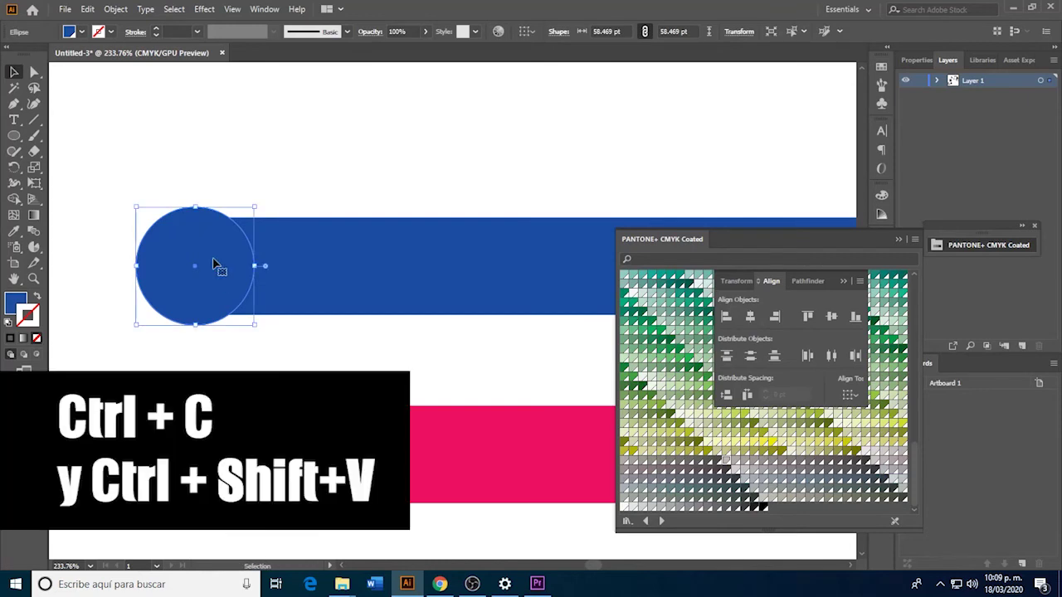
{"action": "left_click_drag", "start_coordinate": [257, 205], "coordinate": [245, 218]}
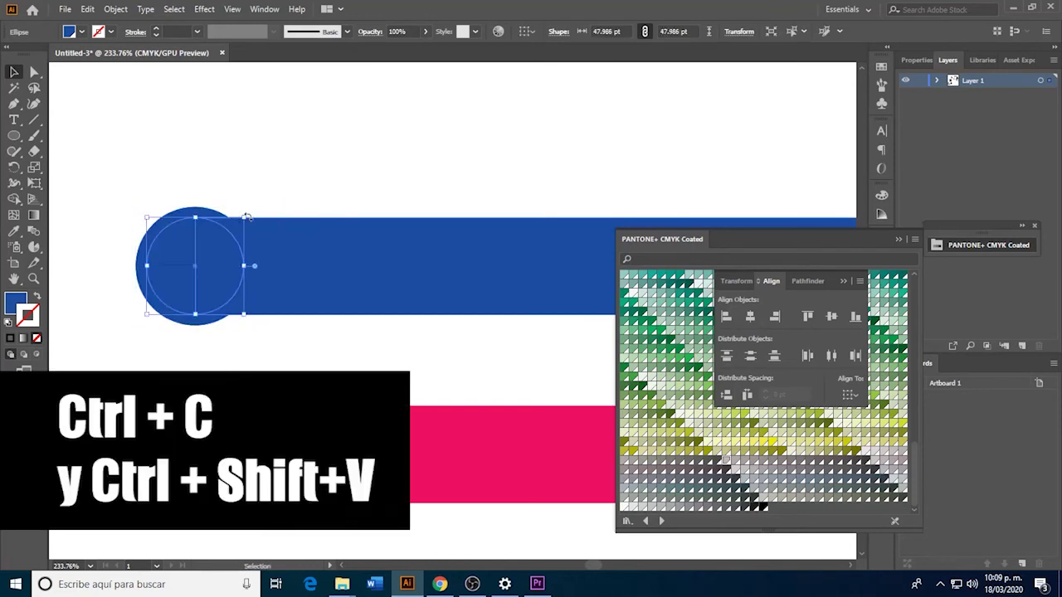
{"action": "left_click", "coordinate": [324, 367]}
Zoom out to view the whole artboard, then switch to the web browser.
{"action": "key", "text": "z"}
{"action": "left_click", "coordinate": [387, 289], "text": "alt"}
{"action": "left_click", "coordinate": [385, 292], "text": "alt"}
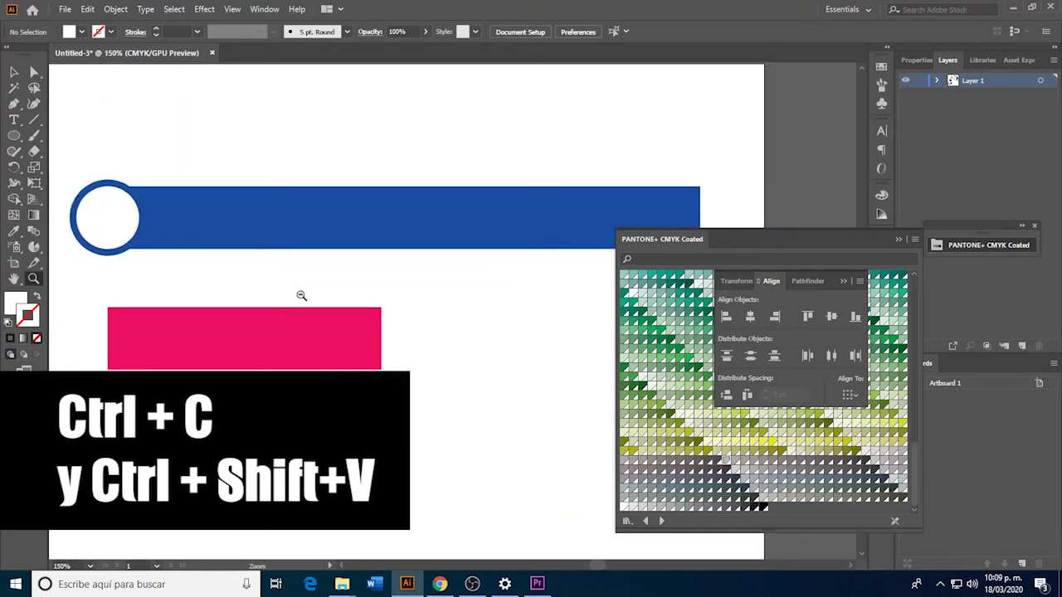
{"action": "left_click", "coordinate": [299, 296], "text": "alt"}
{"action": "left_click_drag", "start_coordinate": [287, 295], "coordinate": [212, 276]}
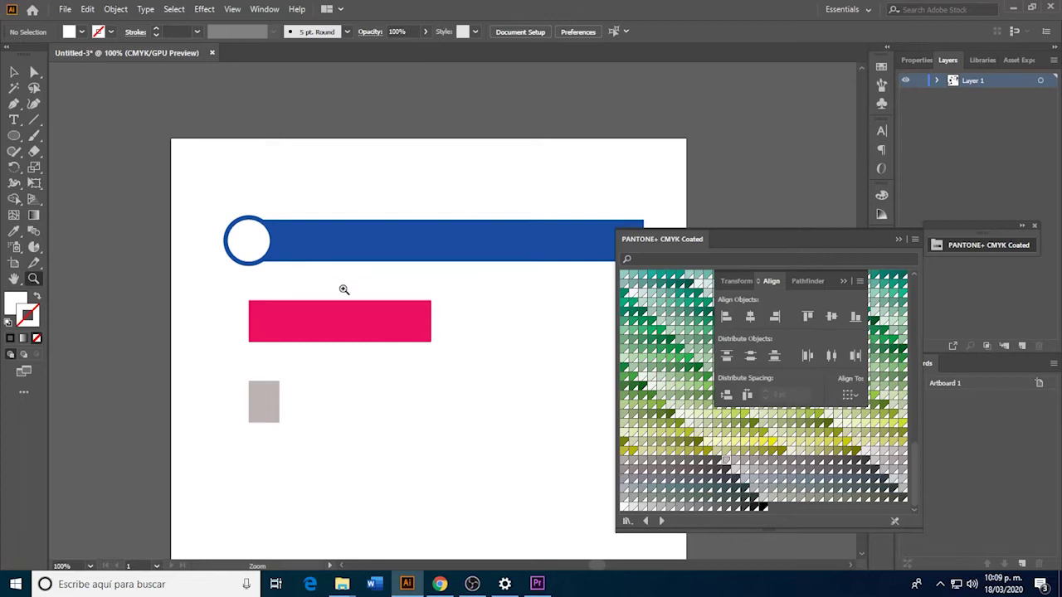
{"action": "left_click_drag", "start_coordinate": [344, 289], "coordinate": [263, 266]}
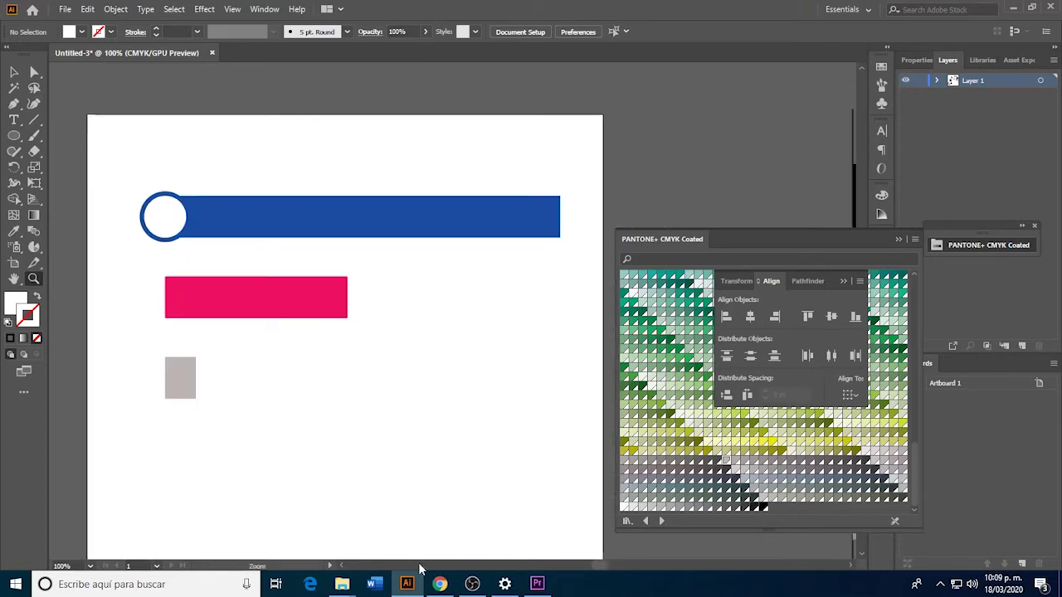
{"action": "left_click", "coordinate": [440, 584]}
{"action": "left_click", "coordinate": [494, 10]}
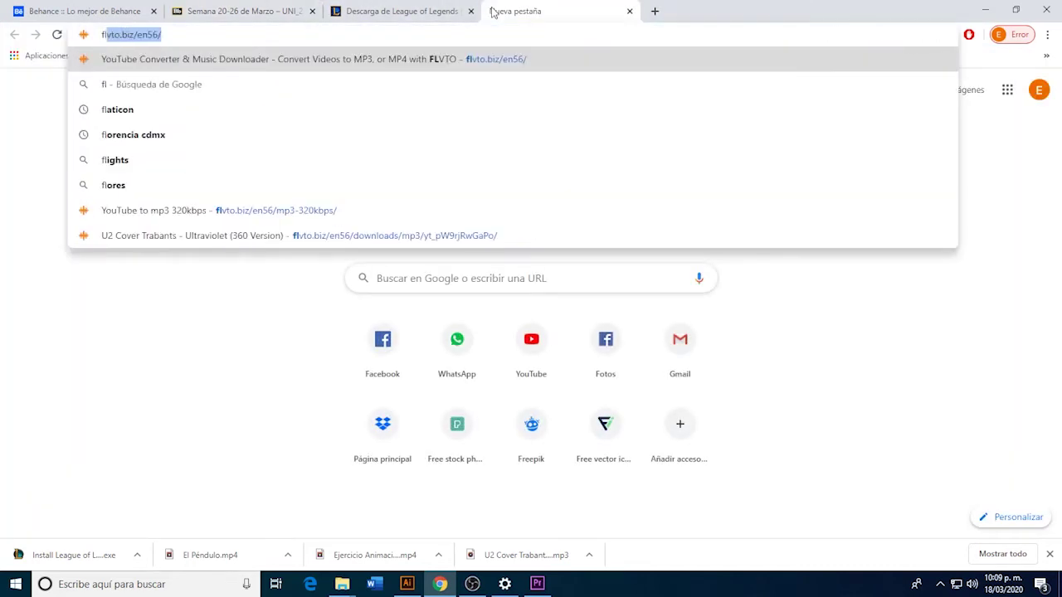
Go to flaticon.com and search for dog icons.
{"action": "type", "text": "flaa"}
{"action": "key", "text": "BackSpace"}
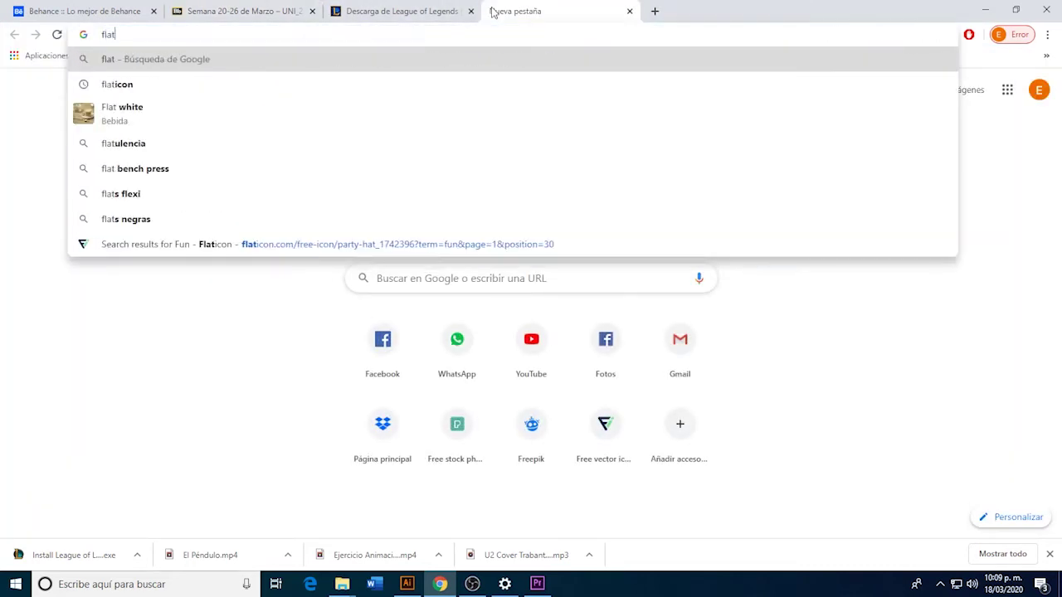
{"action": "type", "text": "ticcon"}
{"action": "key", "text": "BackSpace"}
{"action": "key", "text": "BackSpace"}
{"action": "key", "text": "BackSpace"}
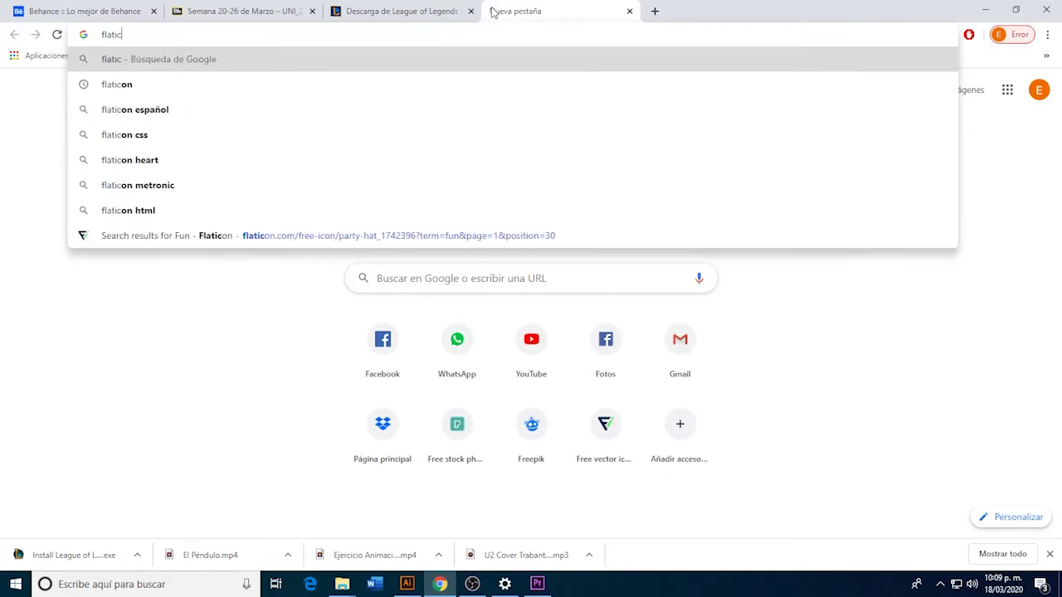
{"action": "type", "text": "on."}
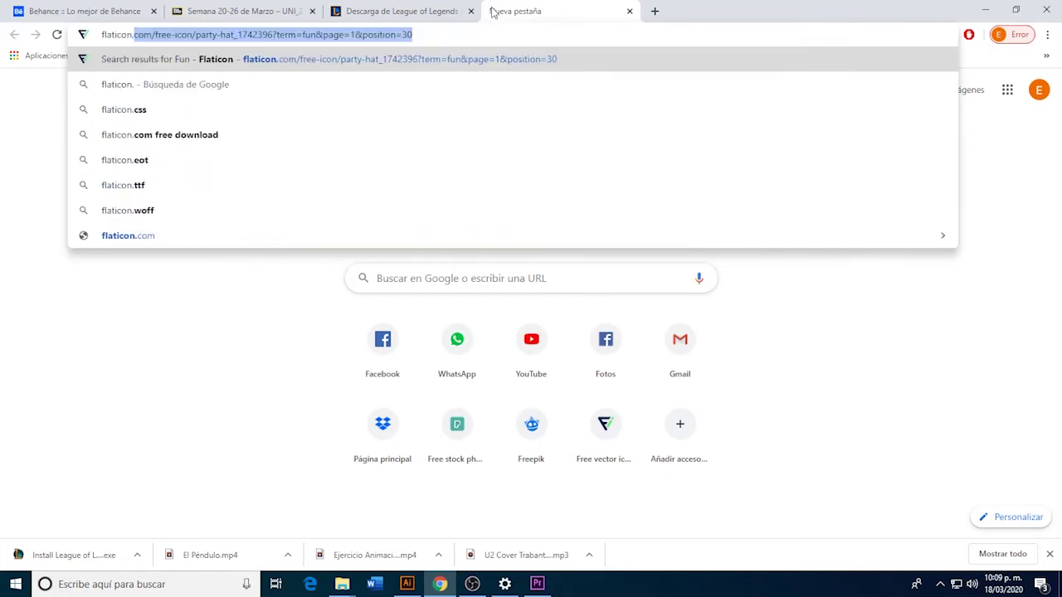
{"action": "type", "text": "com/f"}
{"action": "key", "text": "Return"}
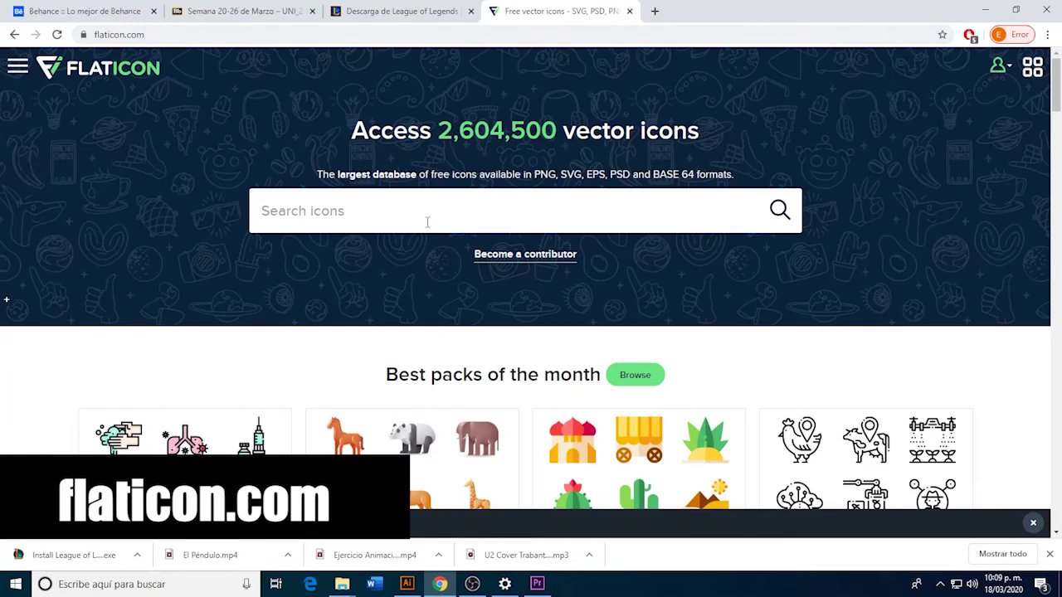
{"action": "type", "text": "do"}
{"action": "type", "text": "g"}
{"action": "key", "text": "Return"}
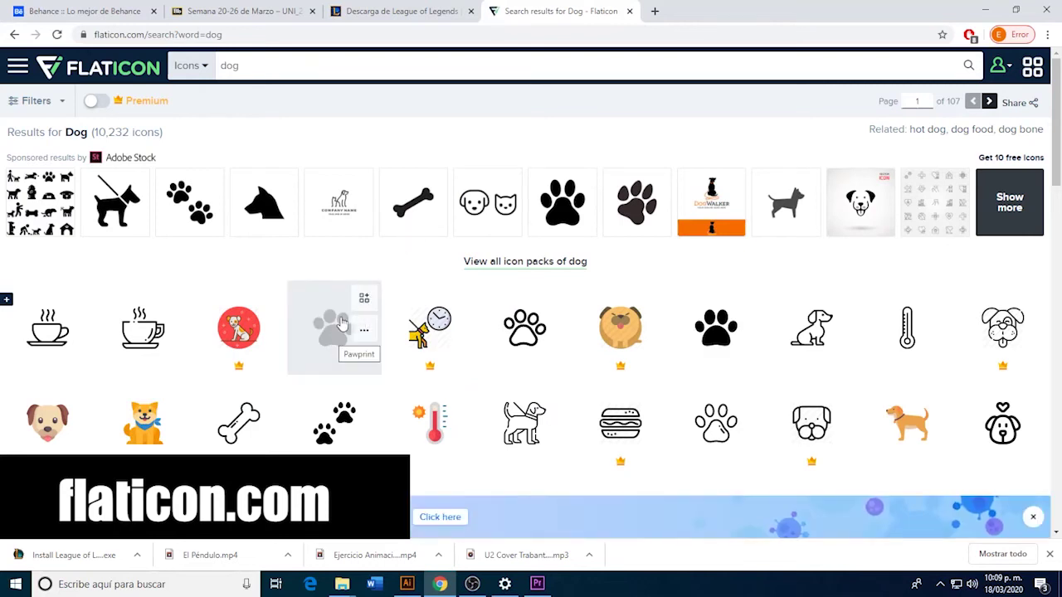
Download the filled black dog icon as a free SVG file.
{"action": "scroll", "coordinate": [334, 340], "scroll_direction": "down", "scroll_amount": 1}
{"action": "scroll", "coordinate": [295, 270], "scroll_direction": "down", "scroll_amount": 1}
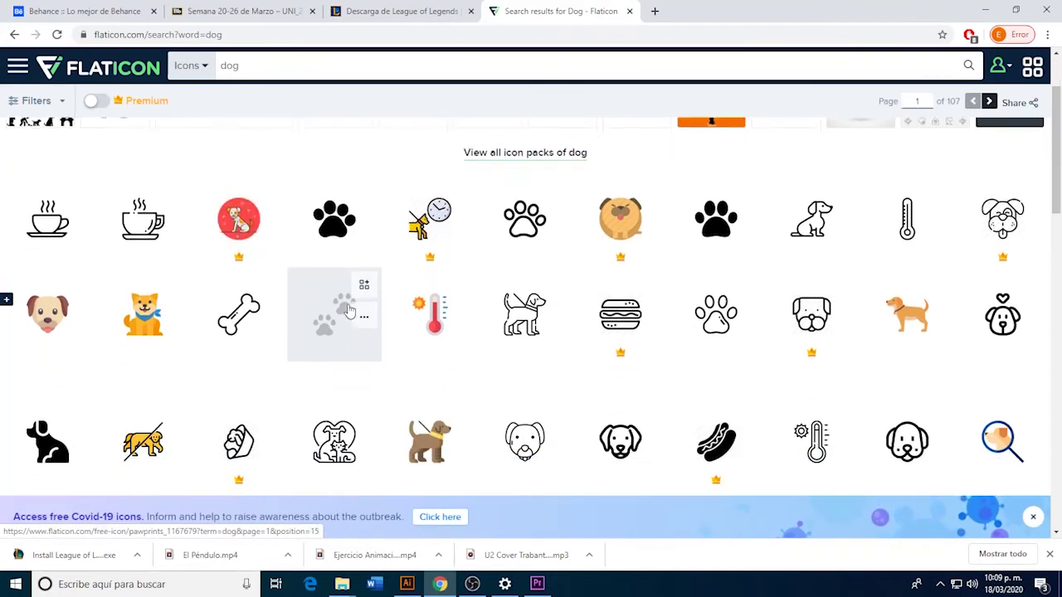
{"action": "scroll", "coordinate": [393, 340], "scroll_direction": "down", "scroll_amount": 1}
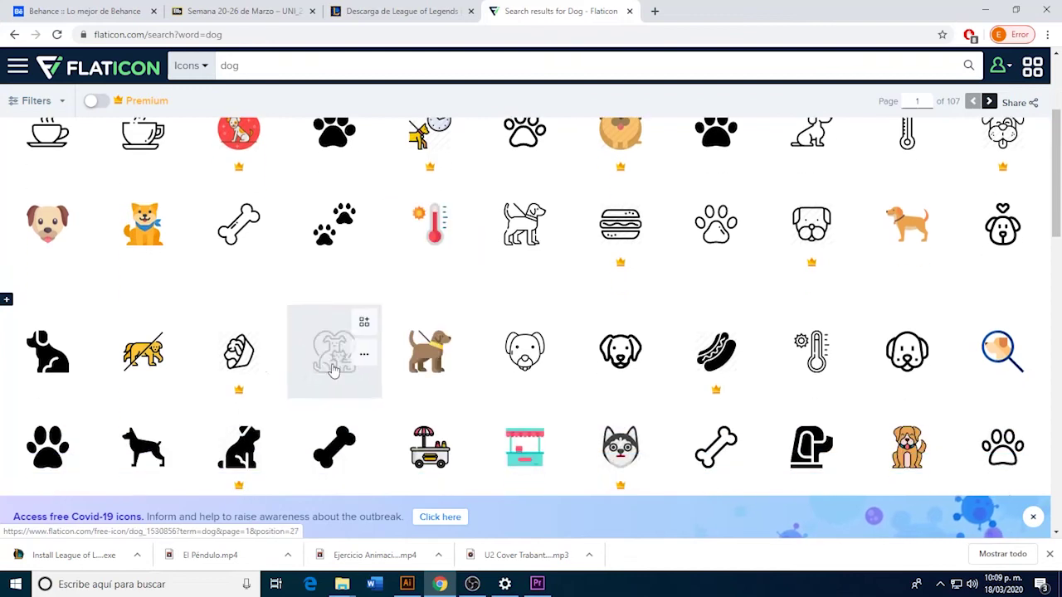
{"action": "left_click", "coordinate": [44, 355]}
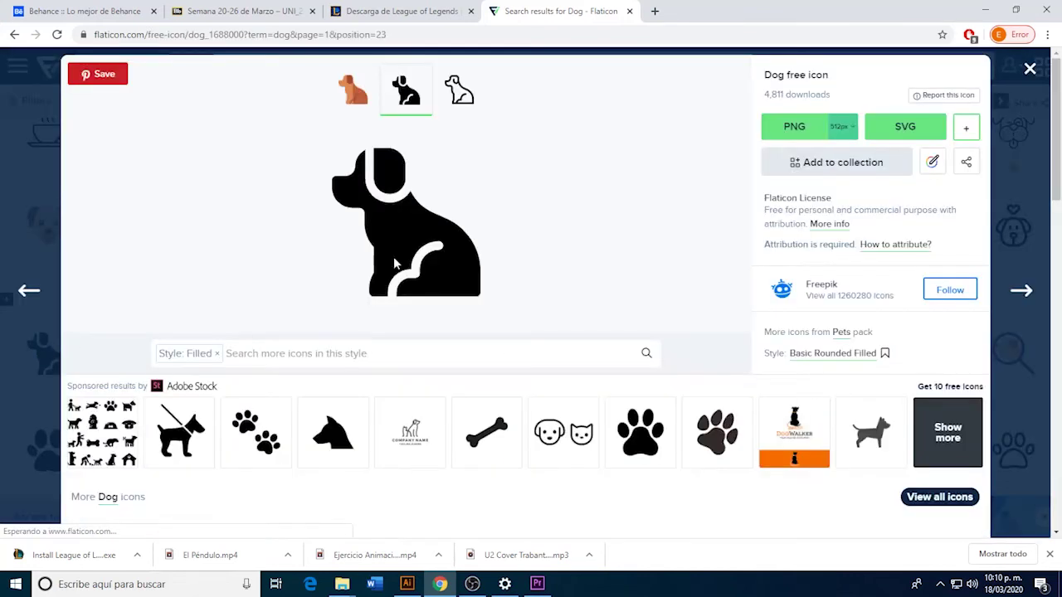
{"action": "left_click", "coordinate": [898, 130]}
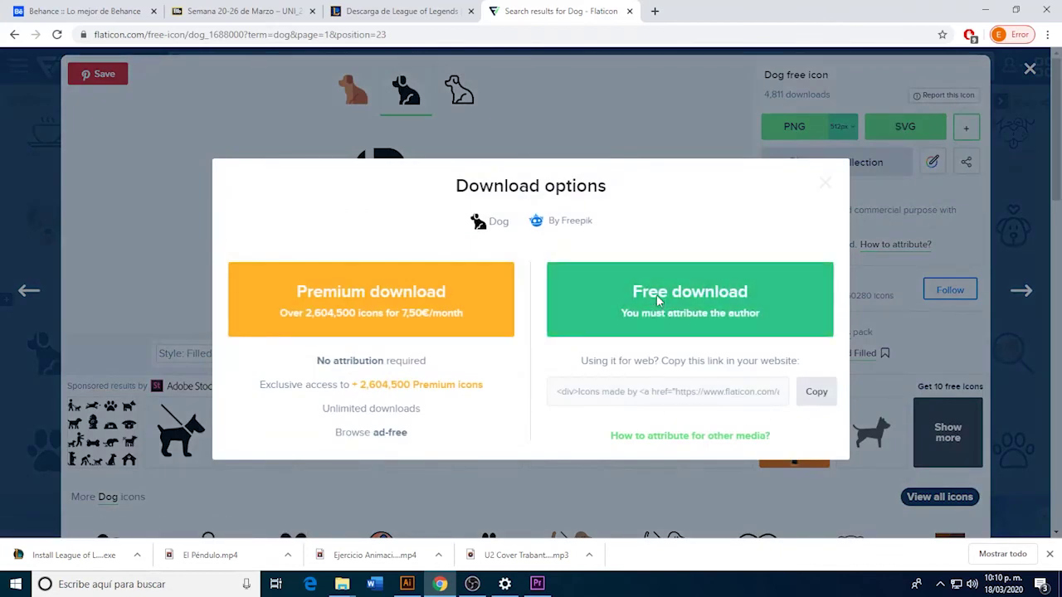
{"action": "left_click", "coordinate": [655, 301]}
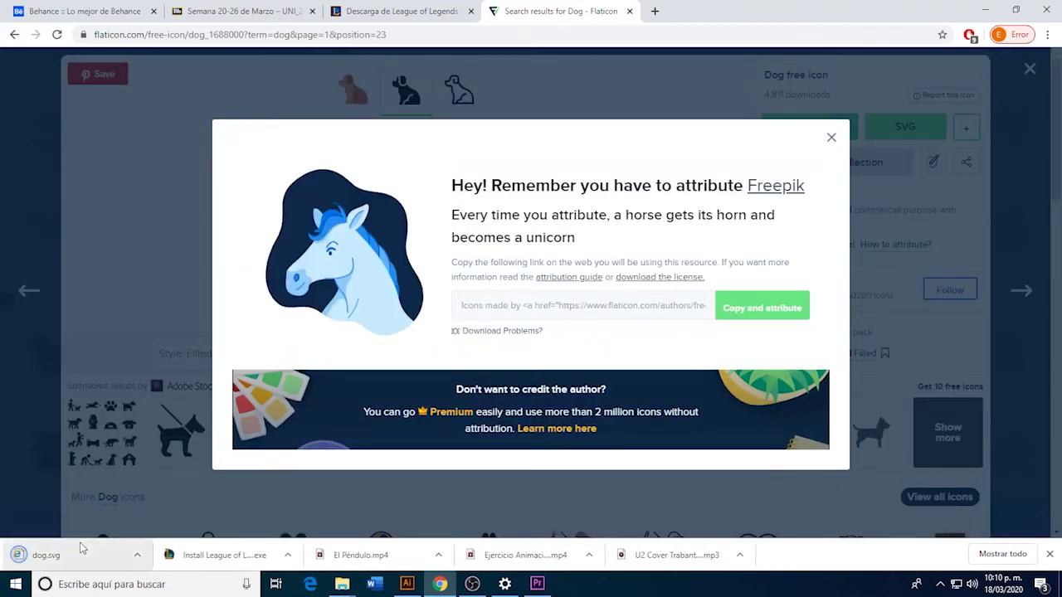
{"action": "key", "text": "alt+Tab"}
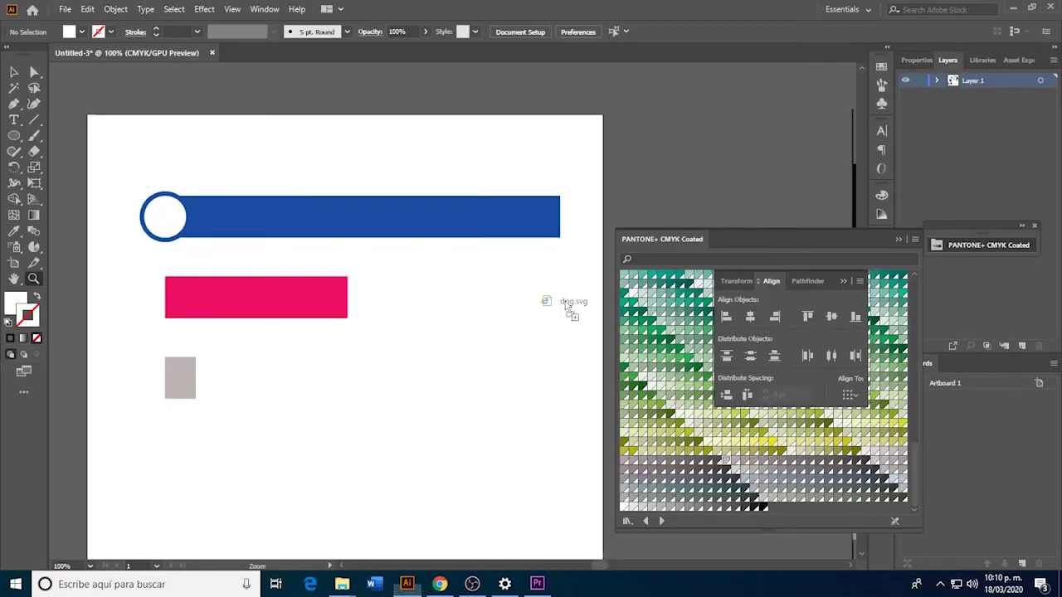
Cut the dog shape from dog.svg and paste it into the bar chart document.
{"action": "left_click_drag", "start_coordinate": [514, 51], "coordinate": [508, 111]}
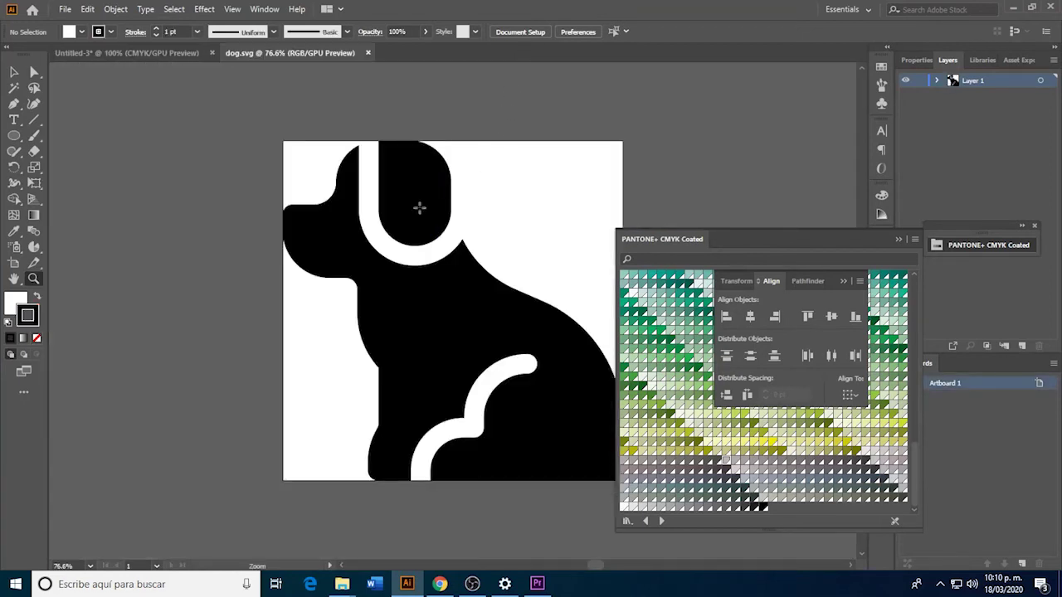
{"action": "key", "text": "a"}
{"action": "left_click", "coordinate": [411, 339]}
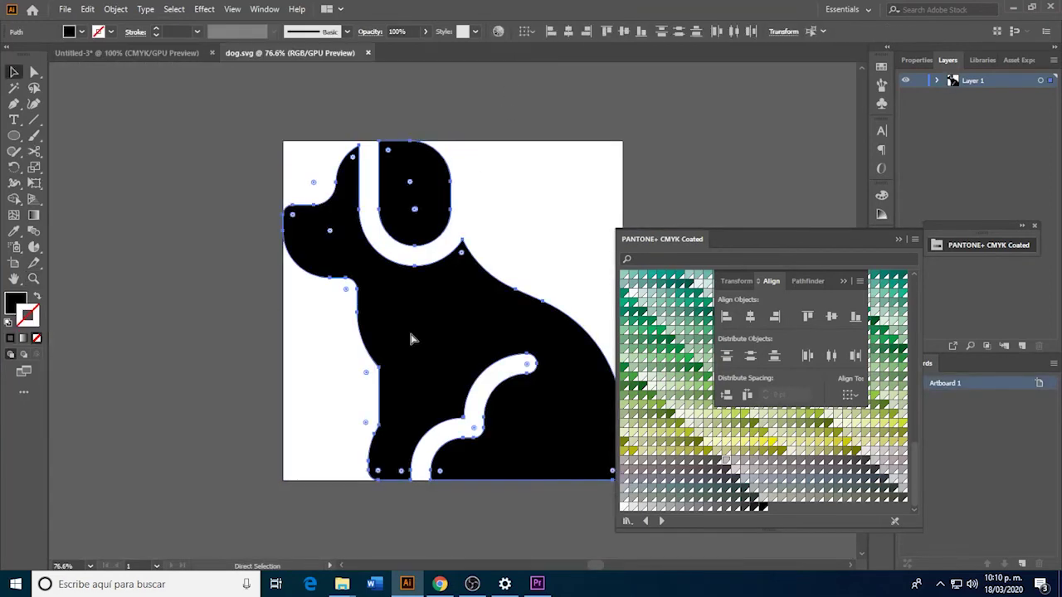
{"action": "key", "text": "ctrl+x"}
{"action": "left_click", "coordinate": [166, 53]}
{"action": "key", "text": "ctrl+v"}
Scale and position the dog inside the white circle on the blue bar.
{"action": "left_click_drag", "start_coordinate": [477, 308], "coordinate": [330, 321]}
{"action": "left_click_drag", "start_coordinate": [529, 101], "coordinate": [357, 280]}
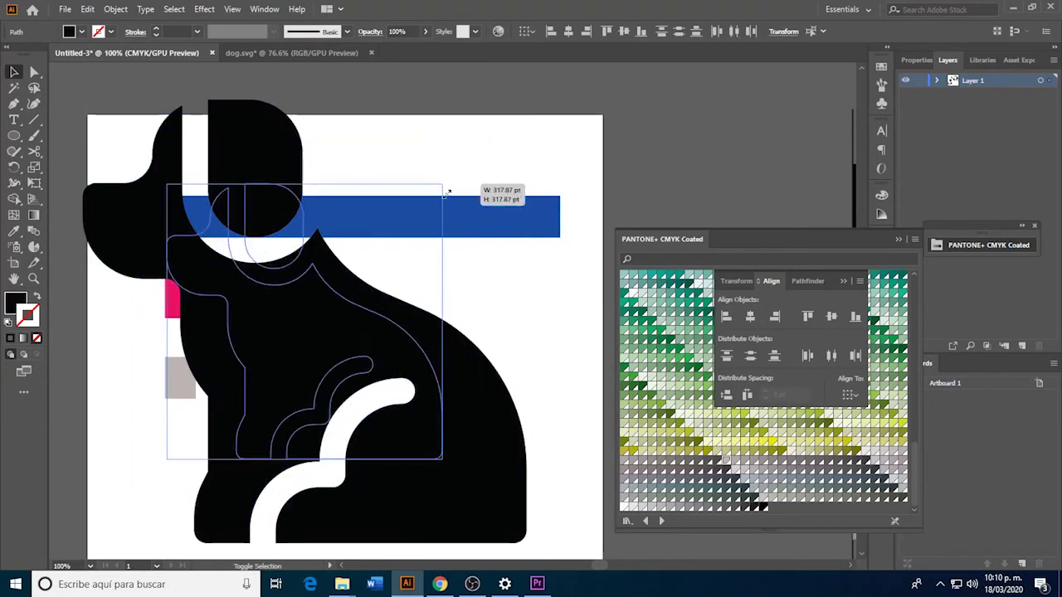
{"action": "mouse_move", "coordinate": [311, 323]}
{"action": "left_mouse_down"}
{"action": "mouse_move", "coordinate": [156, 191]}
{"action": "mouse_move", "coordinate": [360, 406]}
{"action": "left_mouse_up"}
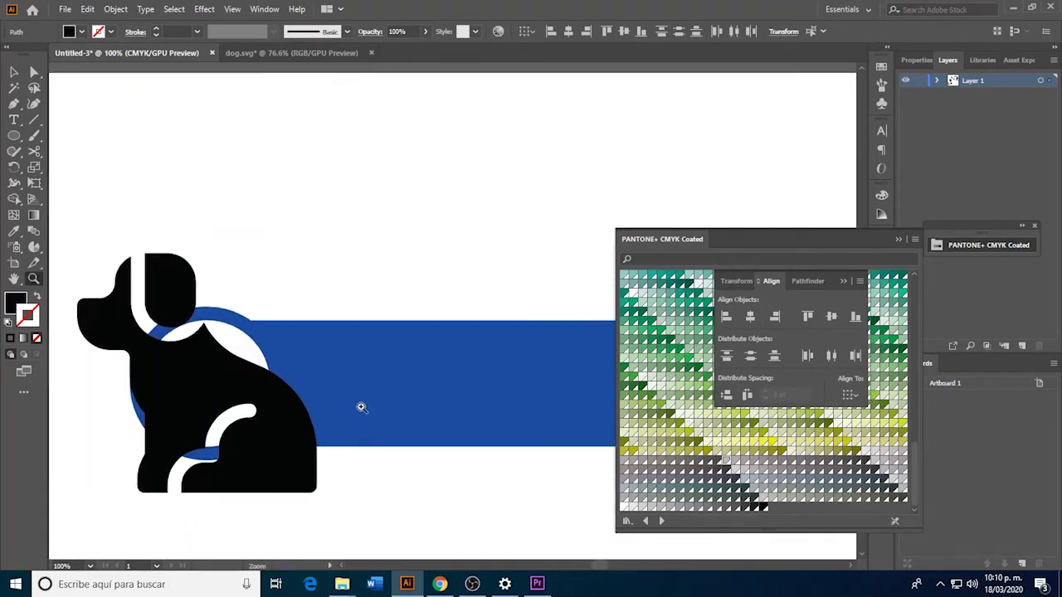
{"action": "key", "text": "v"}
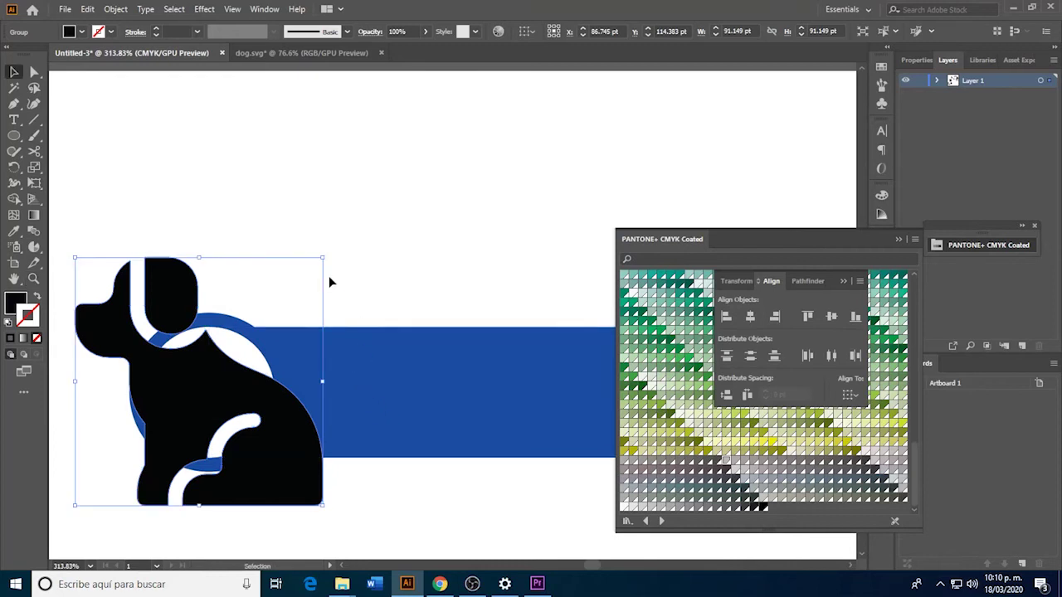
{"action": "left_click_drag", "start_coordinate": [323, 257], "coordinate": [225, 342]}
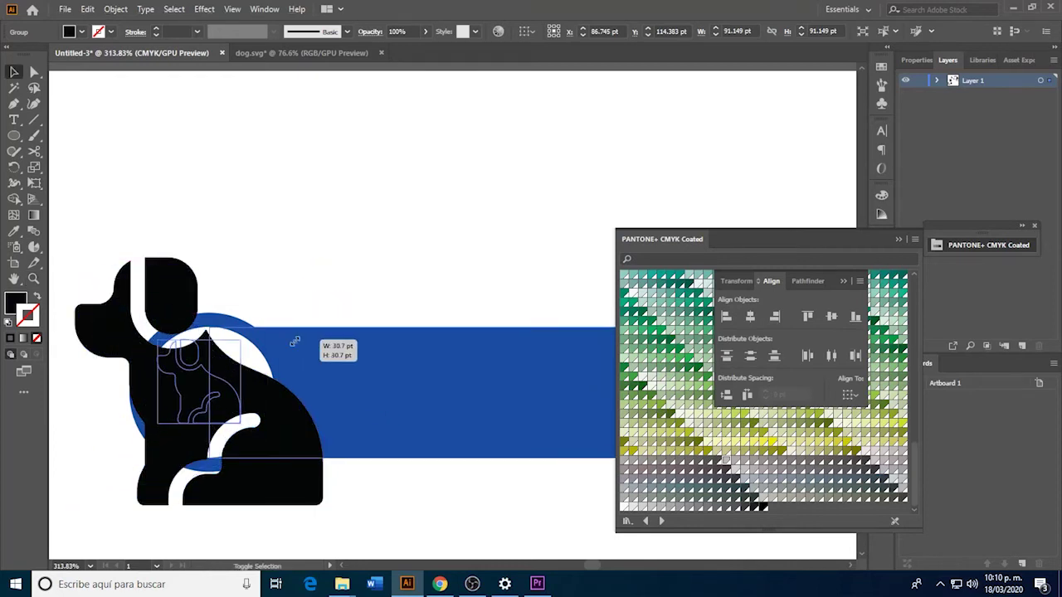
{"action": "left_click", "coordinate": [249, 391]}
{"action": "left_click_drag", "start_coordinate": [246, 388], "coordinate": [254, 398]}
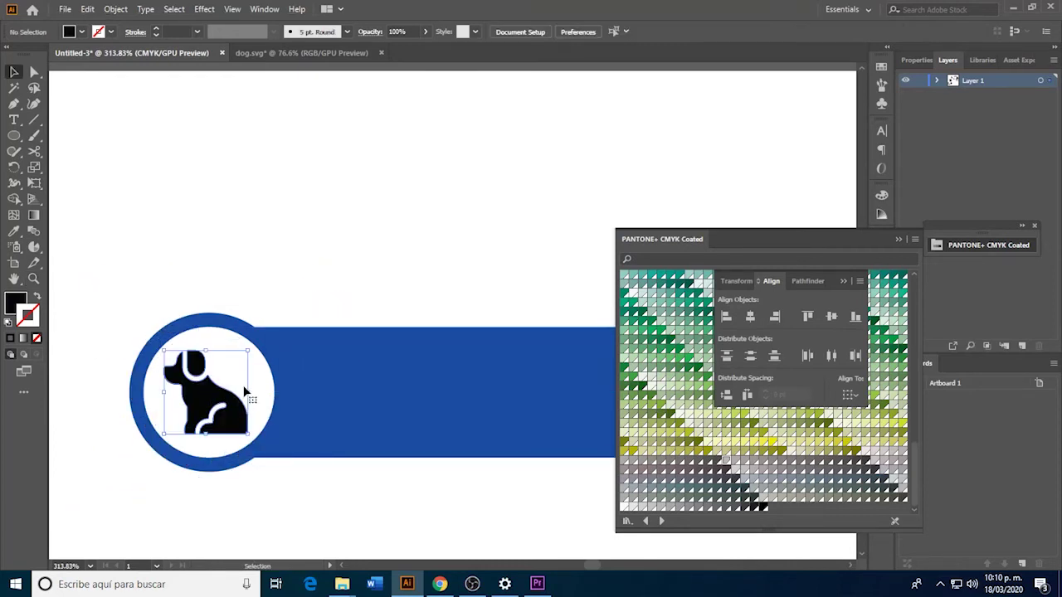
{"action": "left_click", "coordinate": [207, 411]}
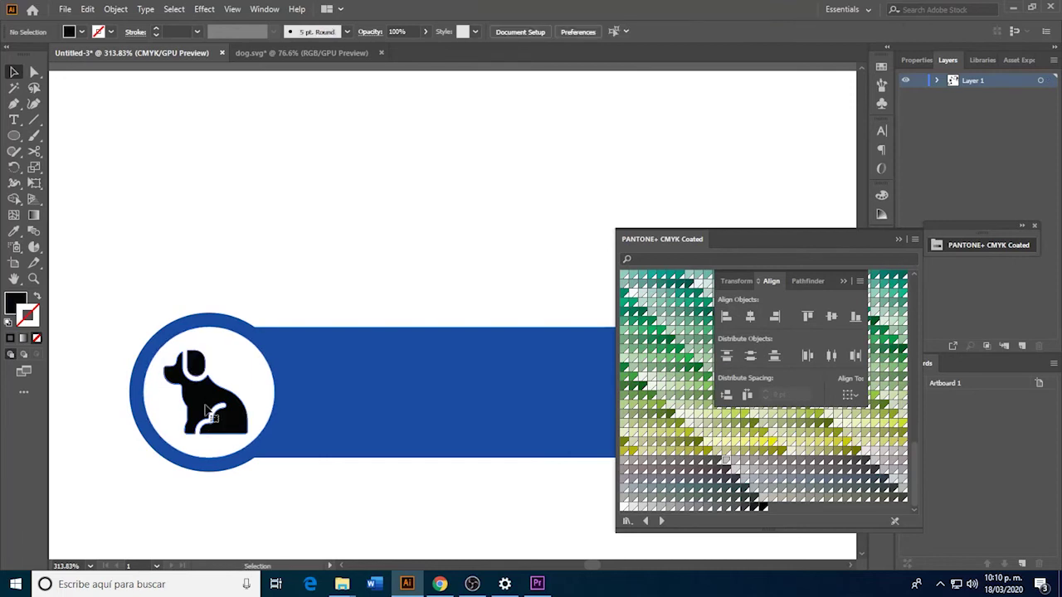
Centre the dog horizontally on the white circle, using the circle as key object.
{"action": "left_click", "coordinate": [208, 410]}
{"action": "left_click", "coordinate": [220, 336], "text": "shift"}
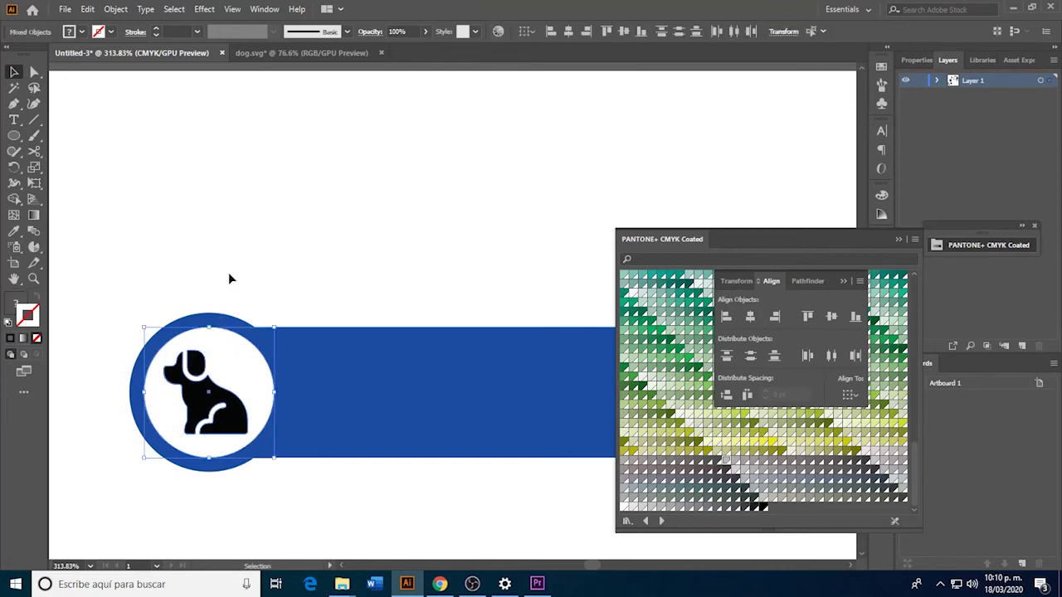
{"action": "left_click", "coordinate": [280, 372]}
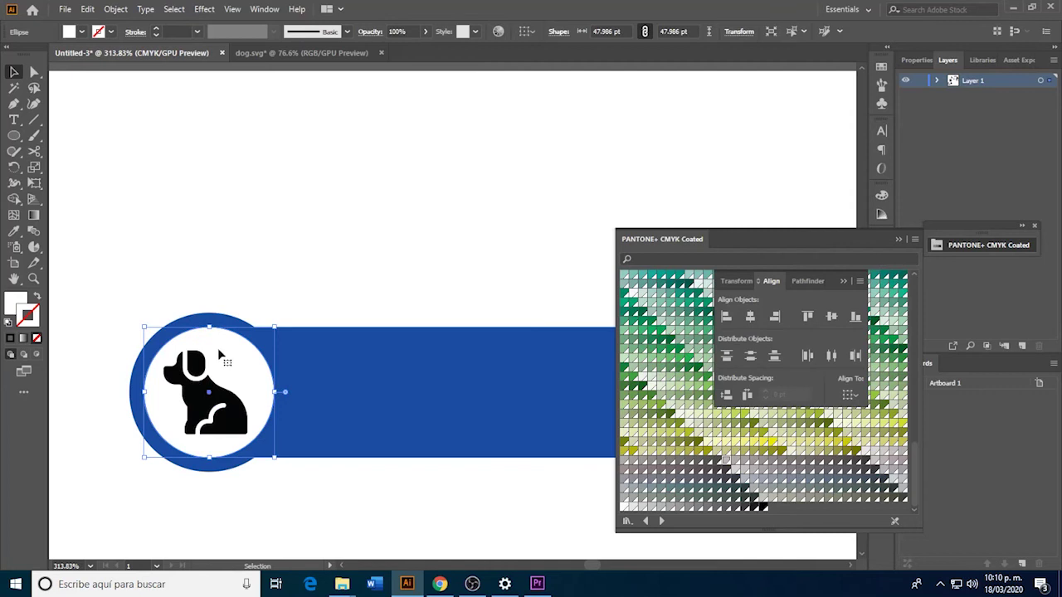
{"action": "left_click", "coordinate": [220, 401], "text": "shift"}
{"action": "left_click", "coordinate": [251, 376]}
{"action": "left_click", "coordinate": [237, 351], "text": "shift"}
{"action": "left_click", "coordinate": [220, 336], "text": "shift"}
{"action": "left_click", "coordinate": [221, 342], "text": "shift"}
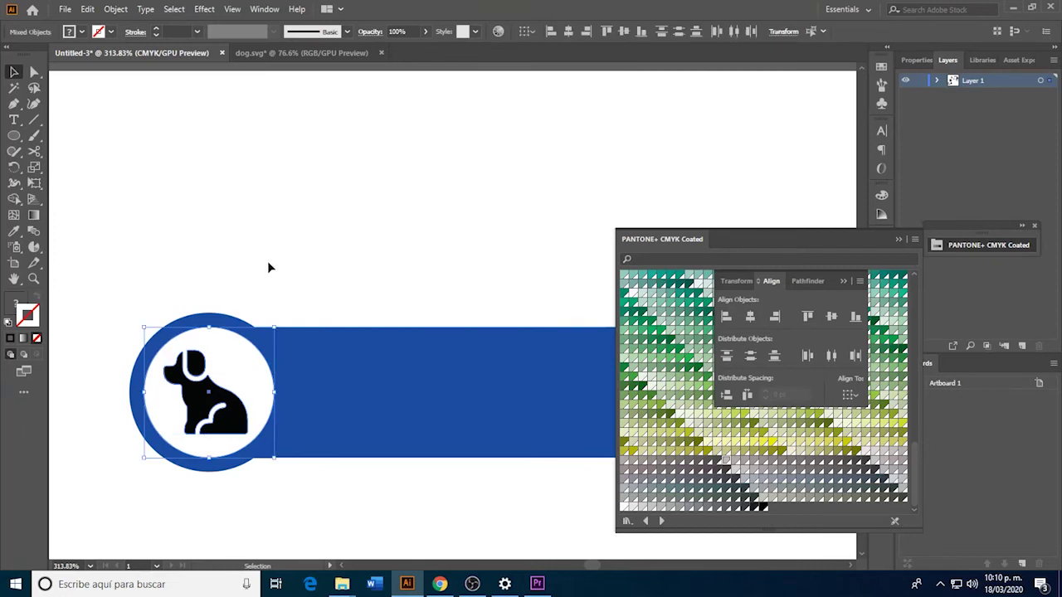
{"action": "left_click", "coordinate": [221, 332]}
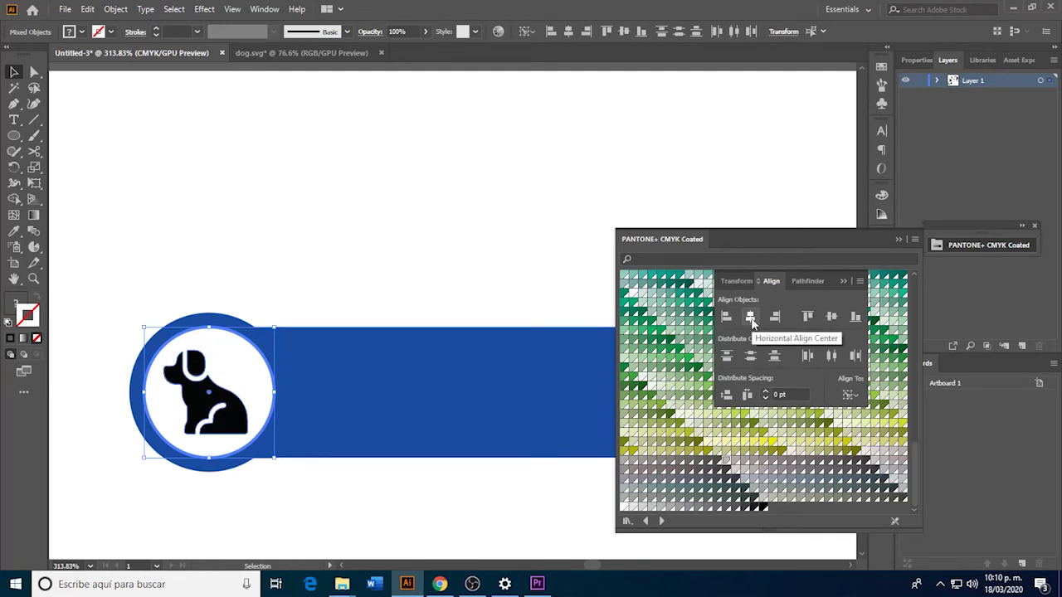
{"action": "left_click", "coordinate": [751, 318]}
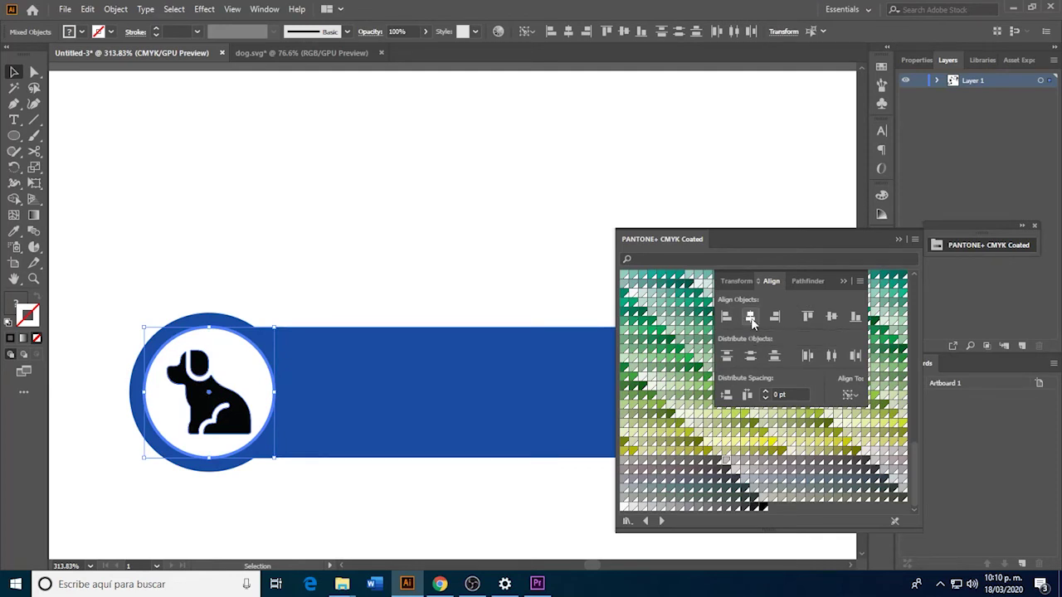
{"action": "left_click", "coordinate": [484, 266]}
Zoom in on the dog badge and confirm alignment is relative to the Key Object.
{"action": "key", "text": "z"}
{"action": "left_click", "coordinate": [403, 360], "text": "alt"}
{"action": "left_click", "coordinate": [410, 356], "text": "alt"}
{"action": "left_click", "coordinate": [414, 358], "text": "alt"}
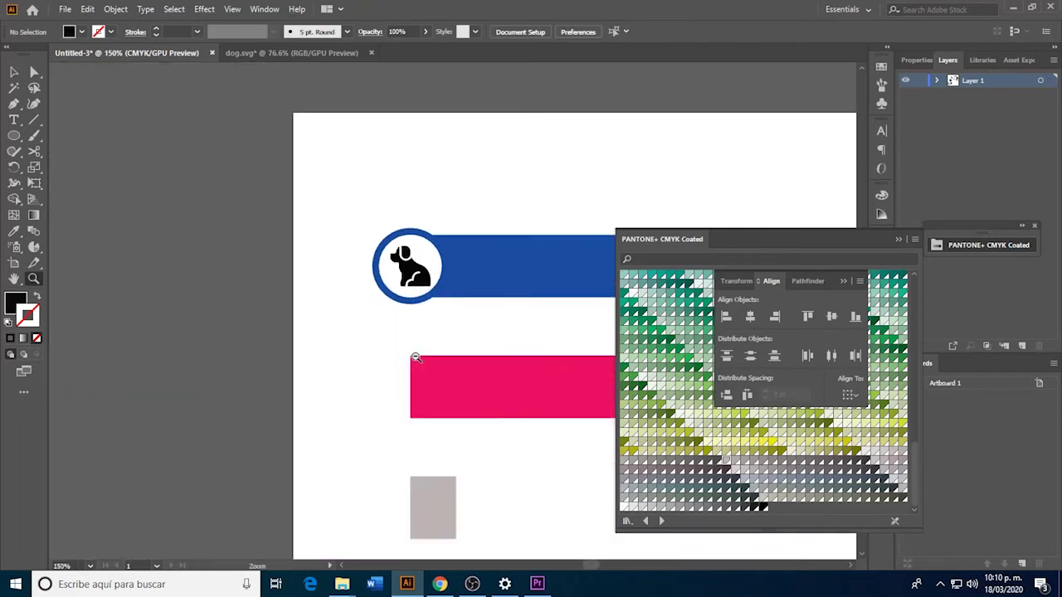
{"action": "left_click", "coordinate": [454, 344], "text": "alt"}
{"action": "left_click_drag", "start_coordinate": [348, 276], "coordinate": [390, 277]}
{"action": "key", "text": "v"}
{"action": "left_click", "coordinate": [328, 332]}
{"action": "left_click", "coordinate": [374, 318], "text": "shift"}
{"action": "left_click", "coordinate": [377, 319]}
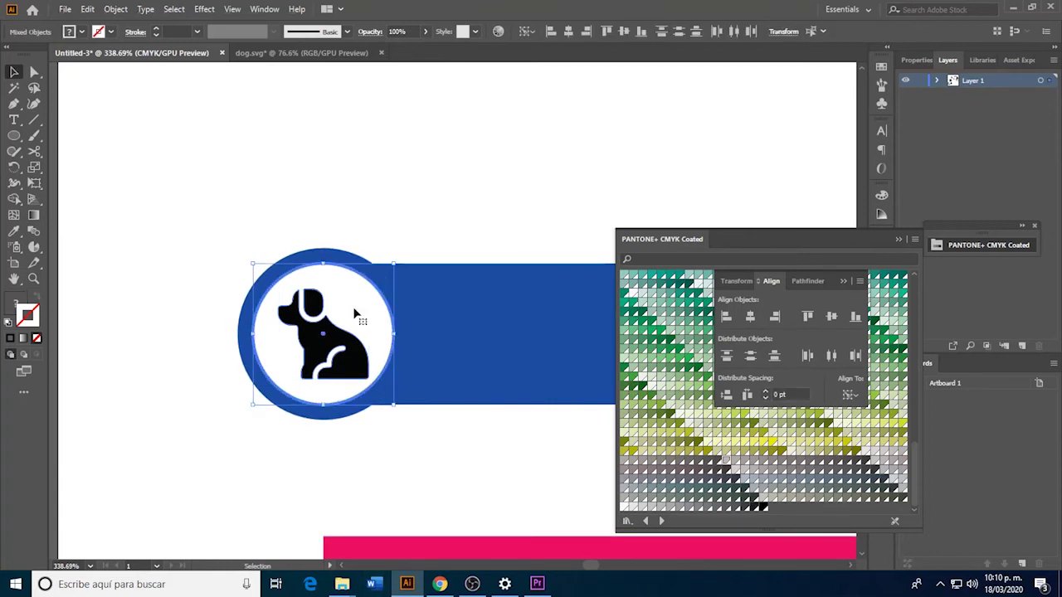
{"action": "left_click", "coordinate": [854, 397]}
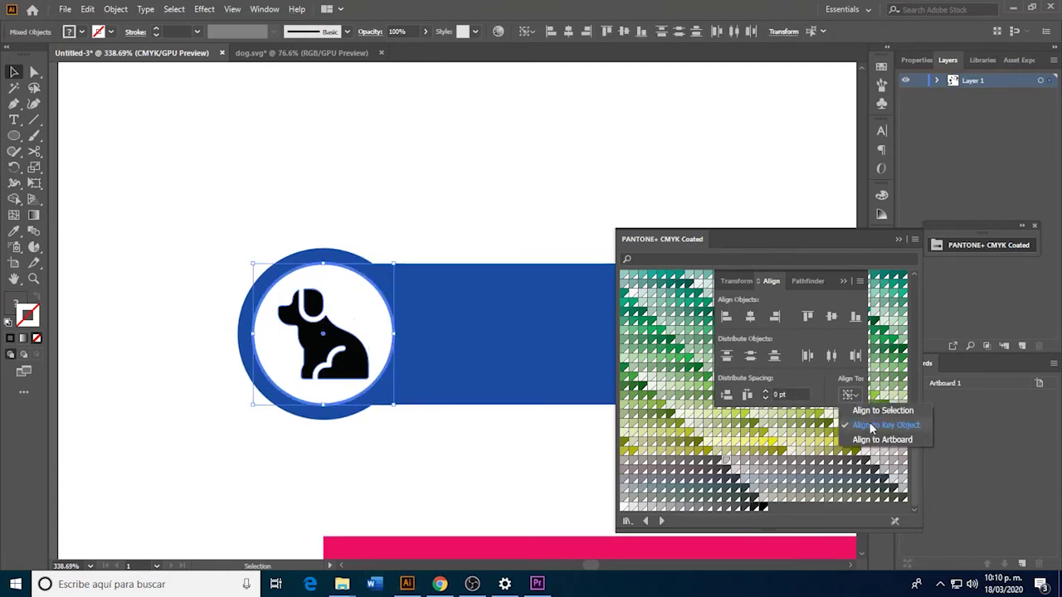
{"action": "left_click", "coordinate": [364, 467]}
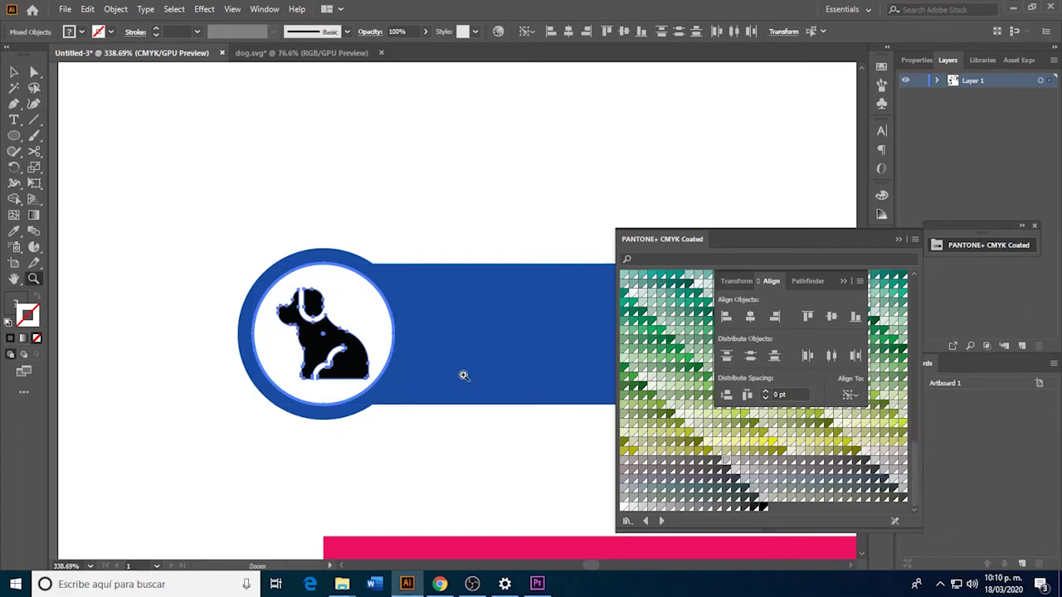
Recolour the dog icon with the blue fill swatch to match the bar.
{"action": "key", "text": "ctrl+minus"}
{"action": "key", "text": "ctrl+minus"}
{"action": "key", "text": "z"}
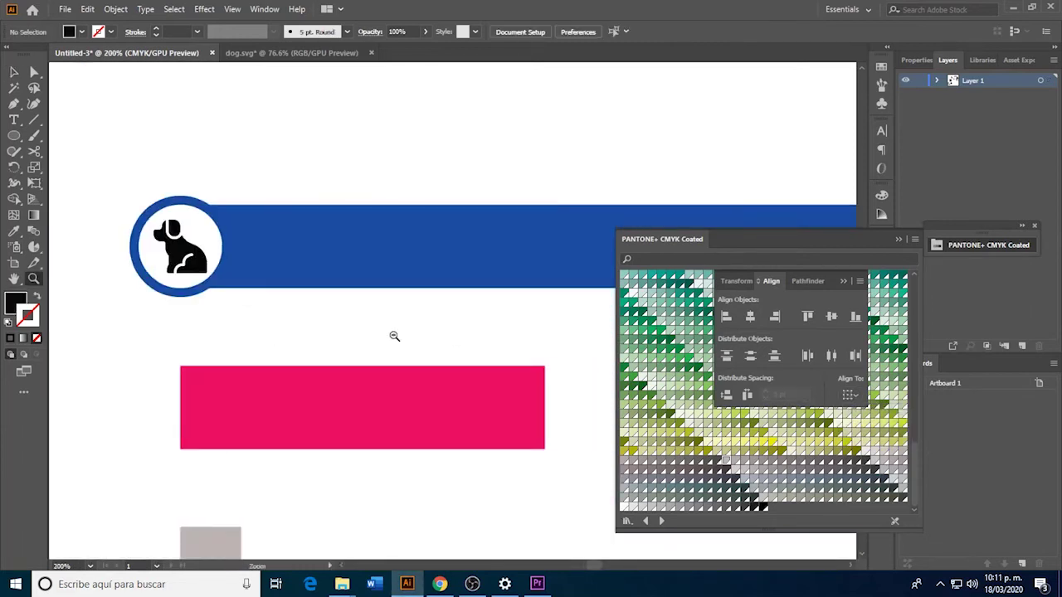
{"action": "key", "text": "ctrl+minus"}
{"action": "mouse_move", "coordinate": [481, 357]}
{"action": "left_mouse_down"}
{"action": "mouse_move", "coordinate": [256, 359]}
{"action": "mouse_move", "coordinate": [336, 434]}
{"action": "left_mouse_up"}
{"action": "key", "text": "v"}
{"action": "left_click", "coordinate": [327, 414]}
{"action": "mouse_move", "coordinate": [315, 369]}
{"action": "left_mouse_down"}
{"action": "mouse_move", "coordinate": [196, 334]}
{"action": "mouse_move", "coordinate": [244, 341]}
{"action": "left_mouse_up"}
{"action": "left_click", "coordinate": [146, 292]}
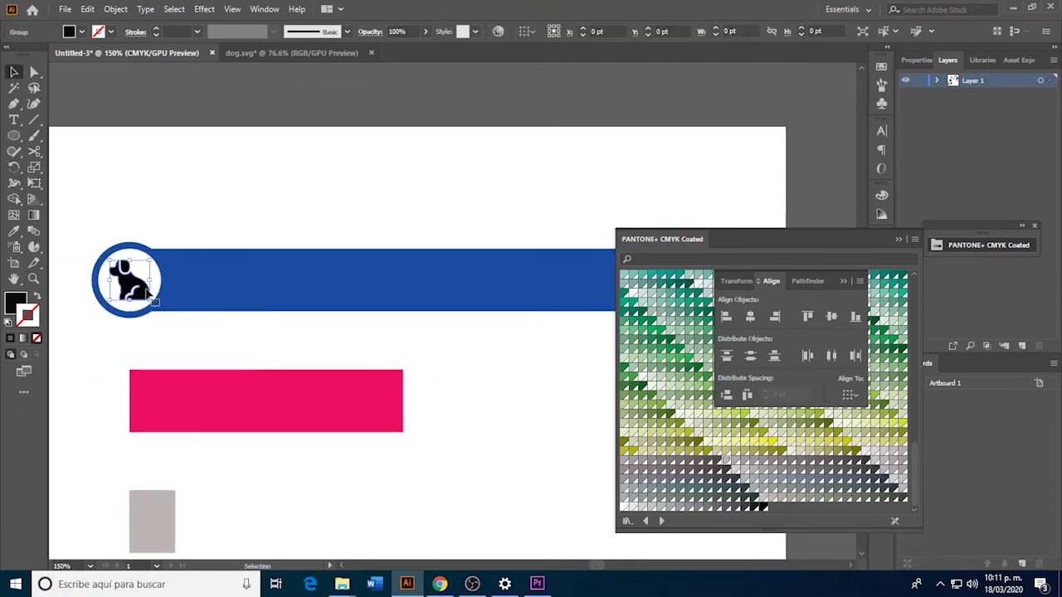
{"action": "left_click", "coordinate": [219, 322]}
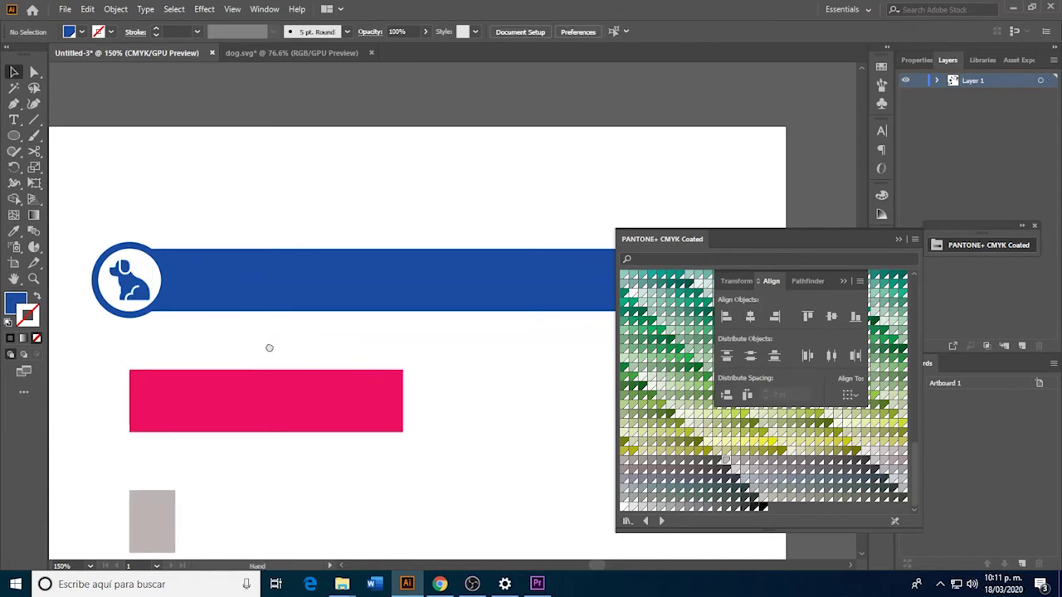
{"action": "left_click_drag", "start_coordinate": [269, 348], "coordinate": [323, 296]}
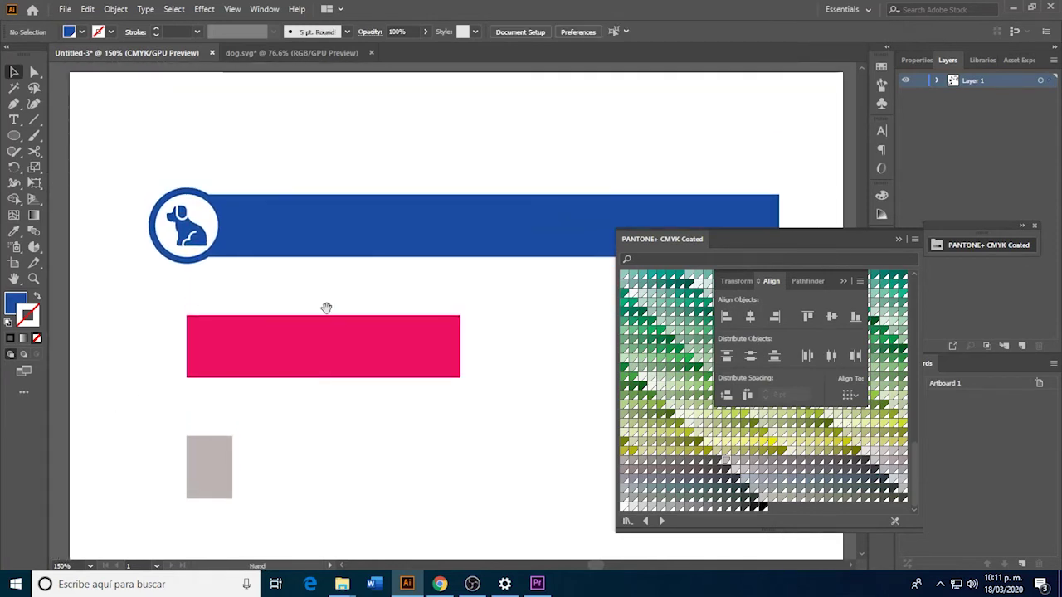
{"action": "left_click_drag", "start_coordinate": [331, 309], "coordinate": [348, 309]}
{"action": "left_click", "coordinate": [219, 192]}
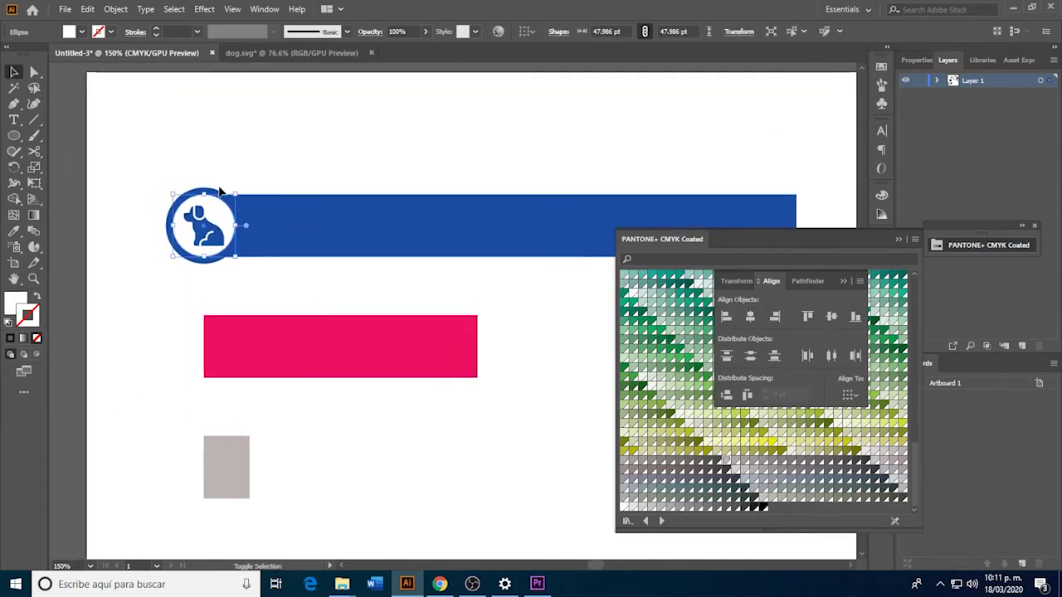
Place a copy of the ring at the pink bar's left end.
{"action": "left_click_drag", "start_coordinate": [214, 193], "coordinate": [224, 333]}
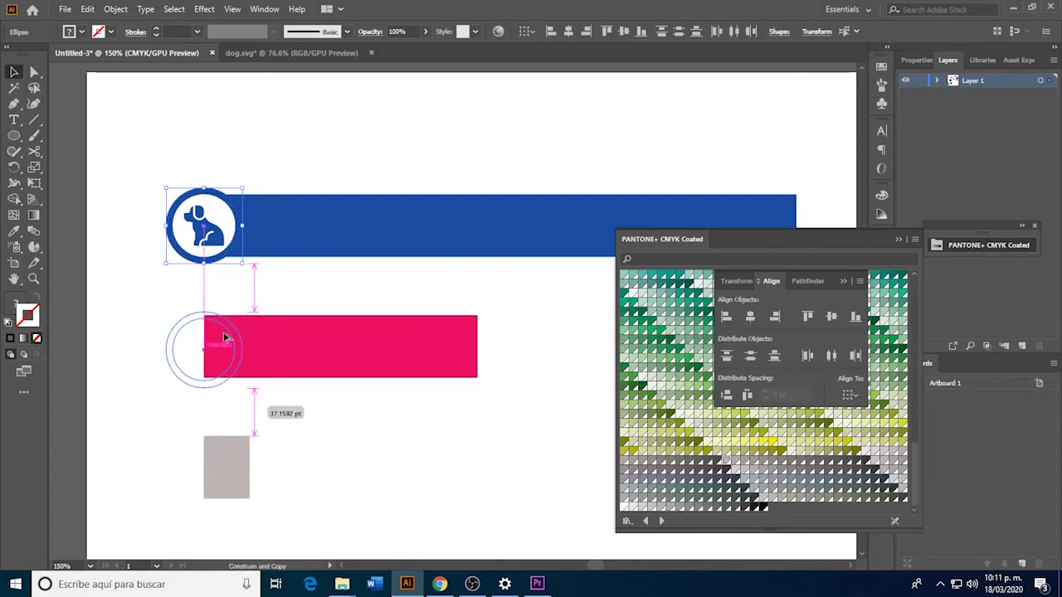
{"action": "left_click", "coordinate": [258, 289]}
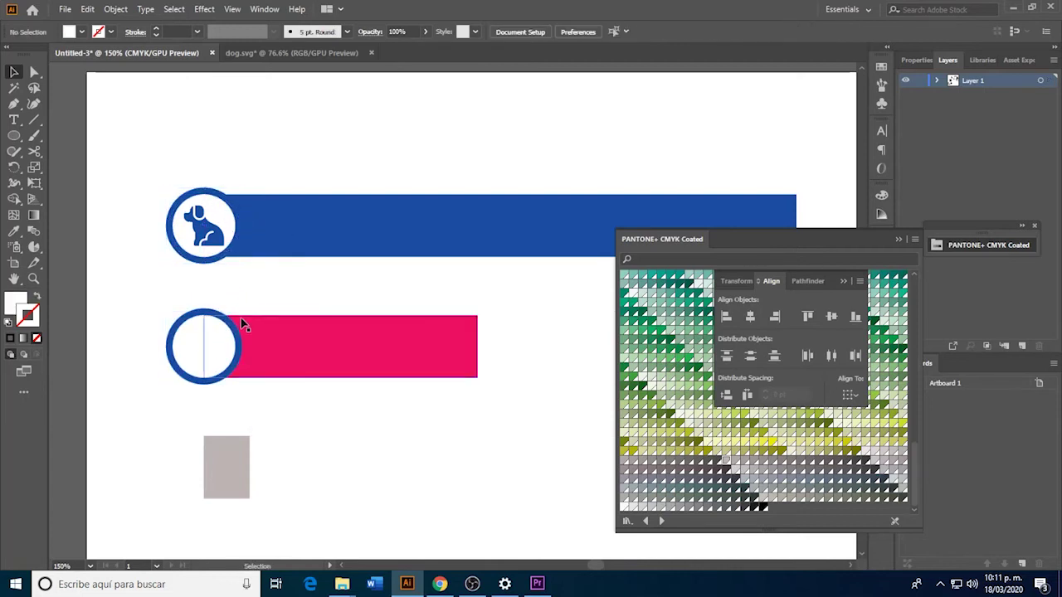
{"action": "key", "text": "ctrl+z"}
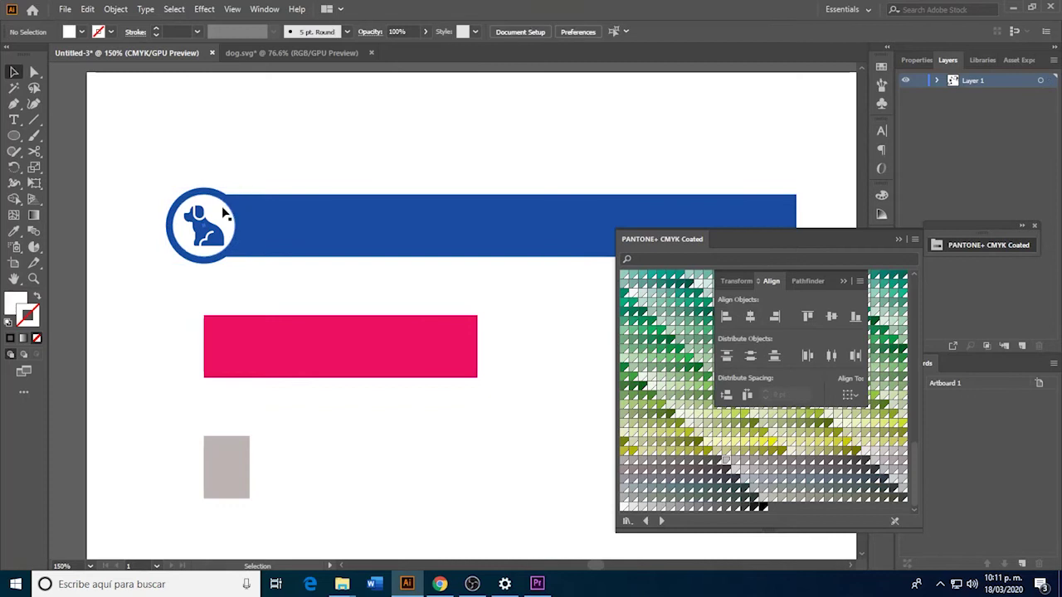
{"action": "left_click", "coordinate": [193, 192], "text": "shift"}
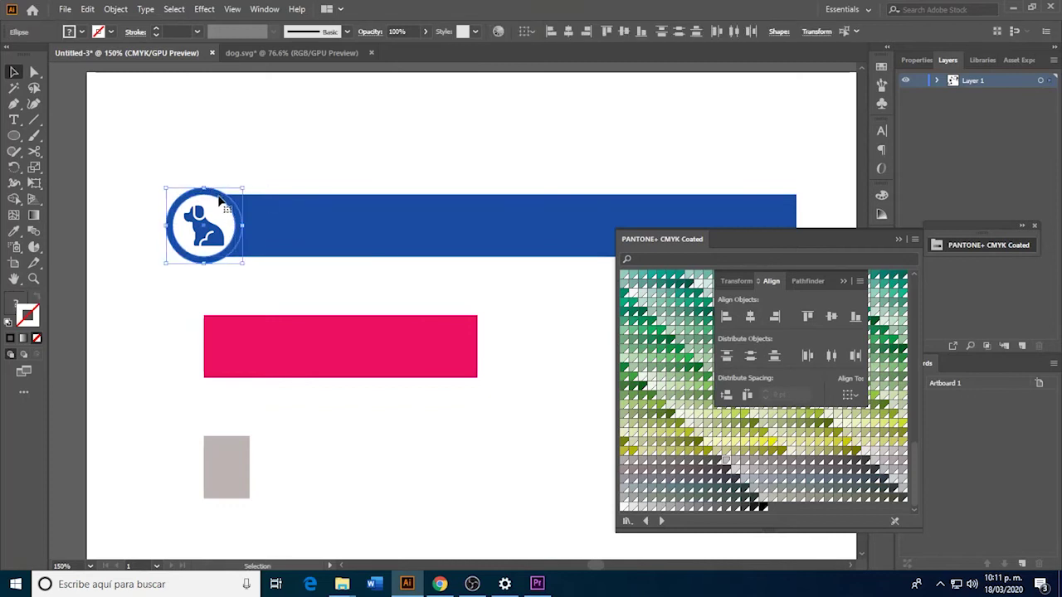
{"action": "left_click_drag", "start_coordinate": [221, 209], "coordinate": [222, 330]}
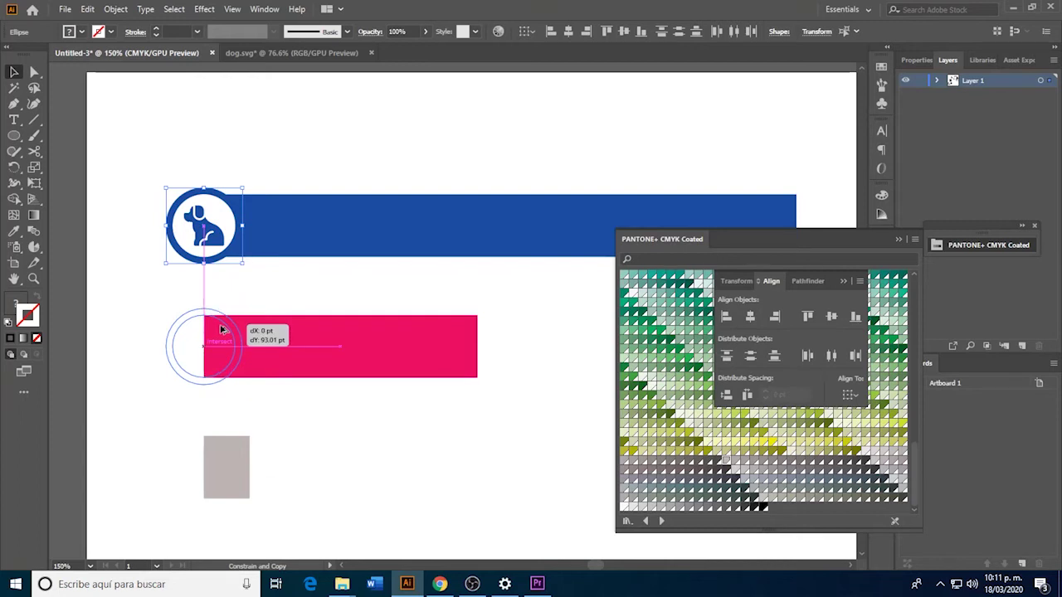
{"action": "left_click_drag", "start_coordinate": [222, 330], "coordinate": [221, 330]}
{"action": "left_click", "coordinate": [218, 315]}
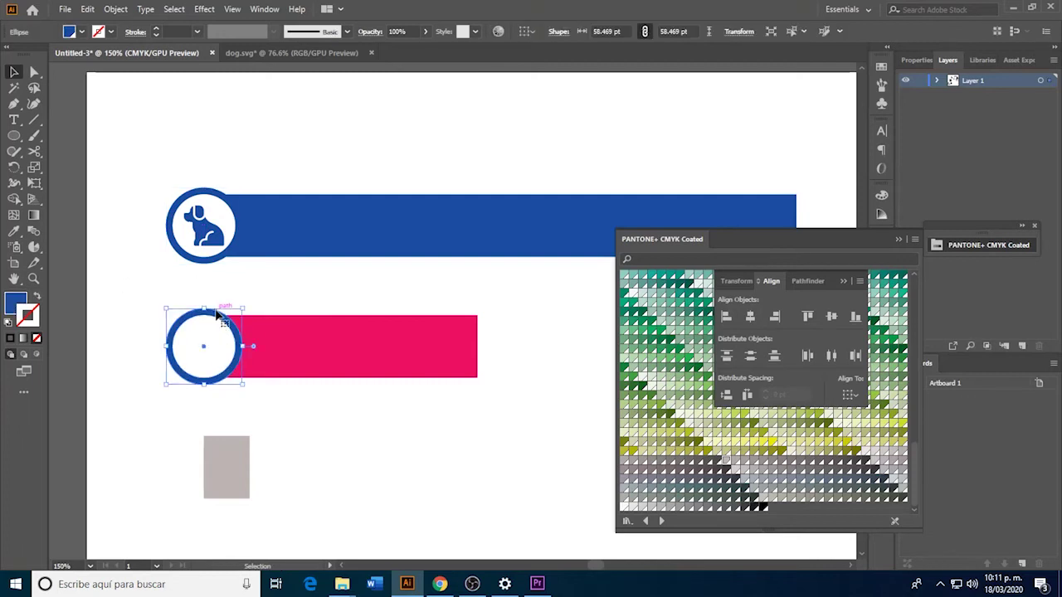
Recolour the copied ring with the pink bar's colour using the Eyedropper.
{"action": "key", "text": "i"}
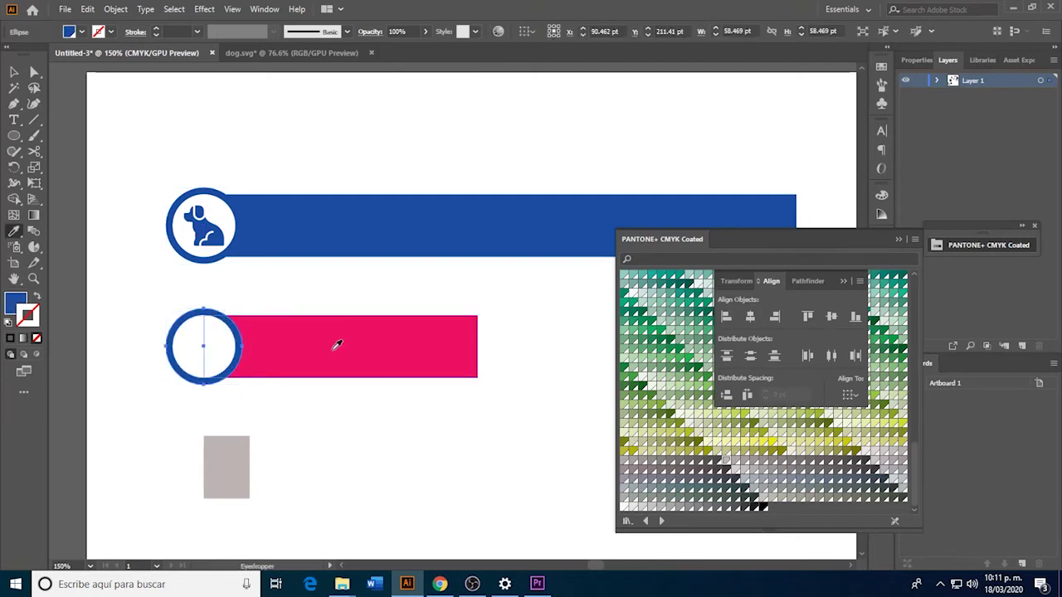
{"action": "left_click", "coordinate": [337, 346]}
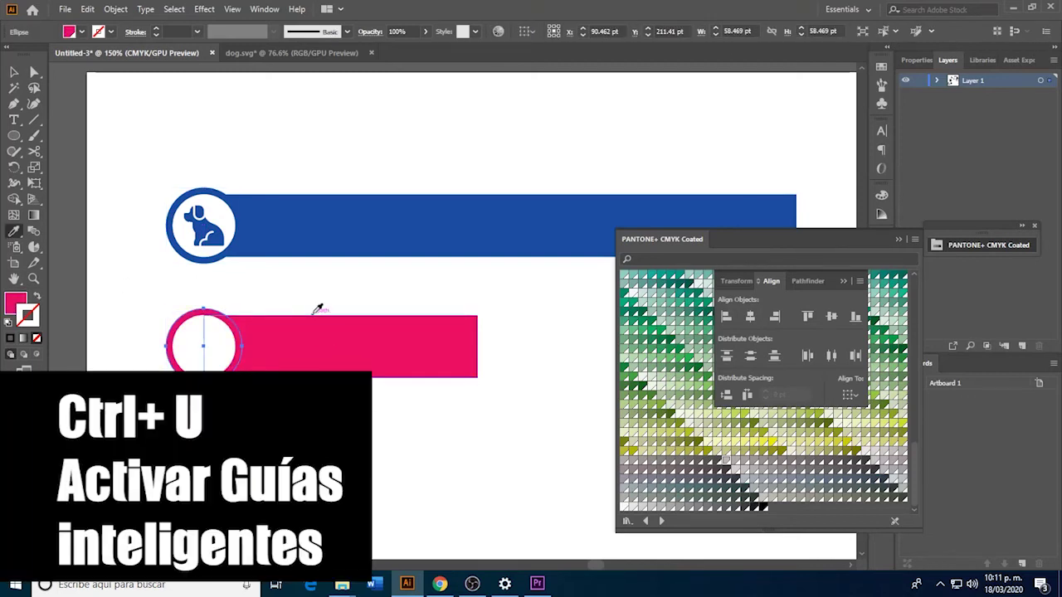
{"action": "key", "text": "v"}
{"action": "left_click", "coordinate": [213, 308]}
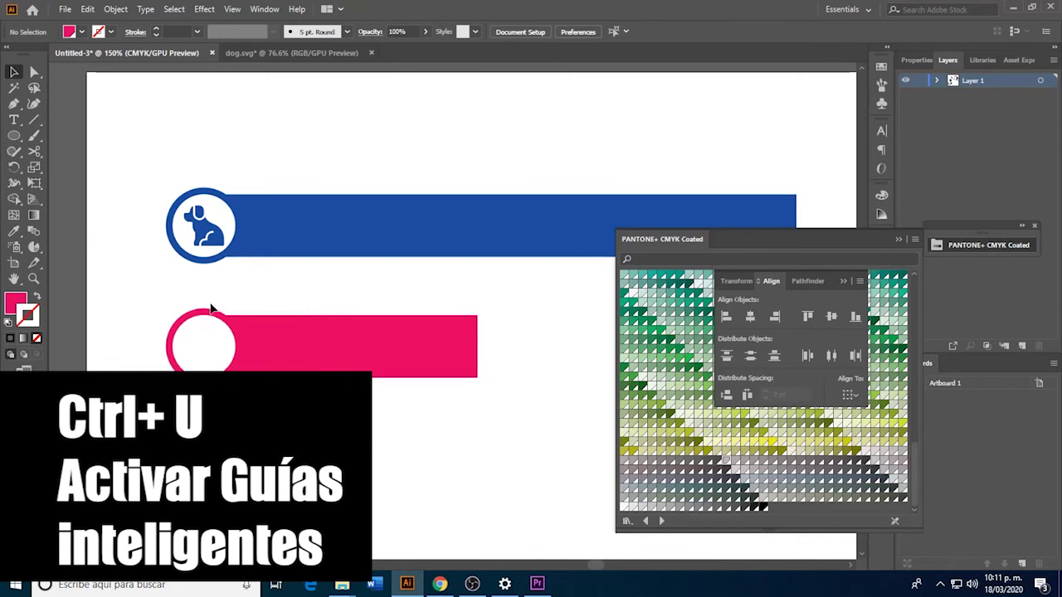
{"action": "left_click", "coordinate": [212, 313]}
{"action": "key", "text": "i"}
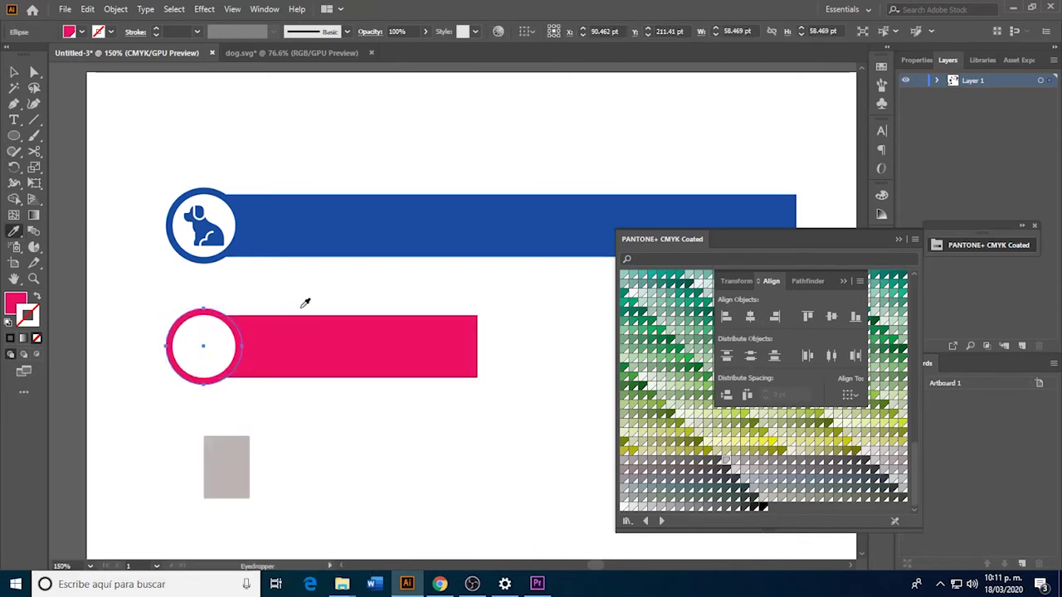
{"action": "key", "text": "v"}
{"action": "left_click", "coordinate": [303, 308]}
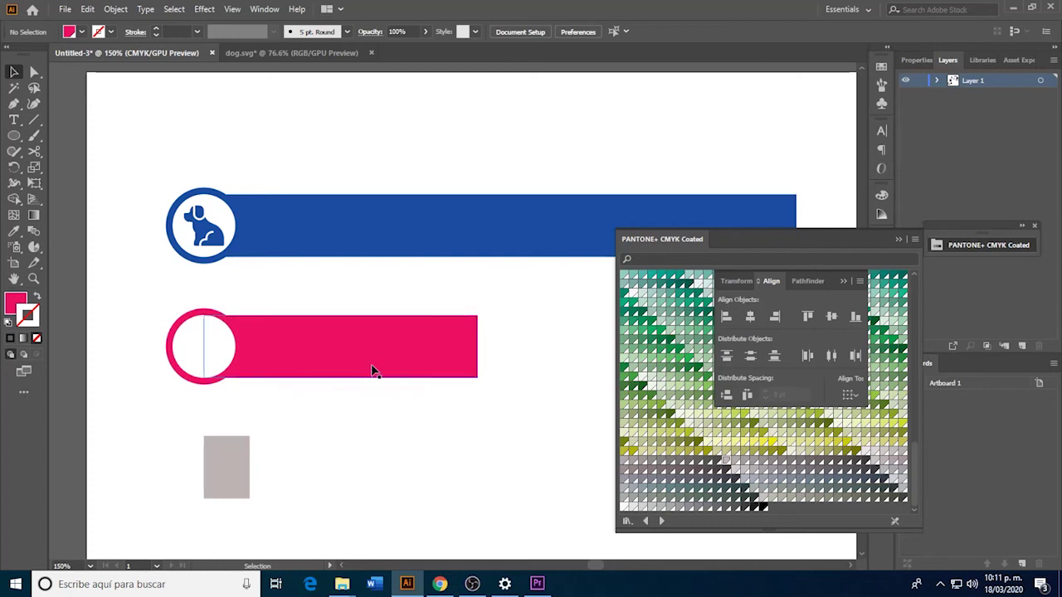
Close the dog icon details in Flaticon and search for 'cat' icons.
{"action": "key", "text": "alt+Tab"}
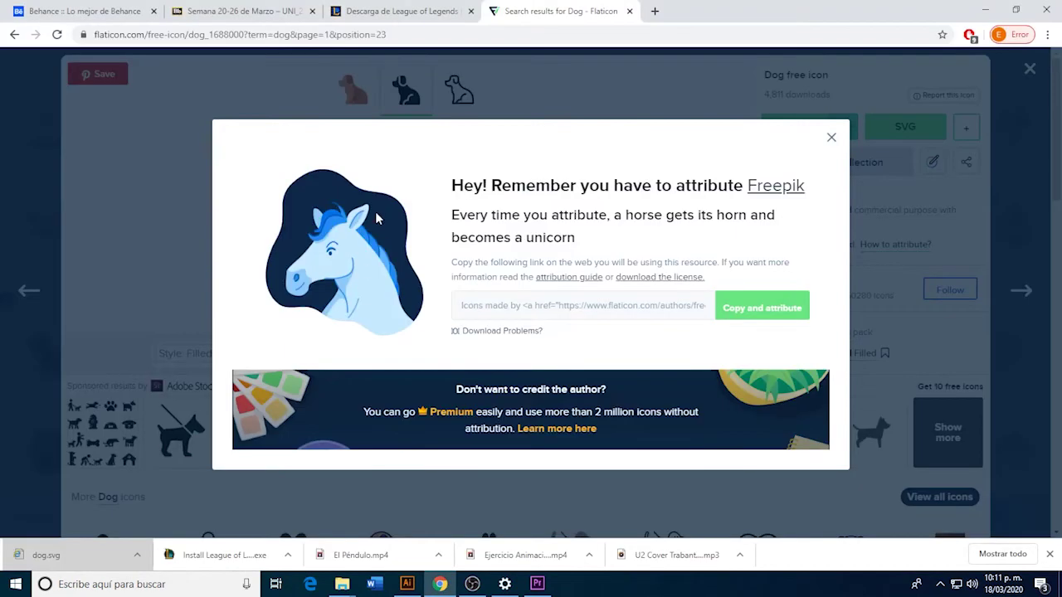
{"action": "left_click", "coordinate": [160, 164]}
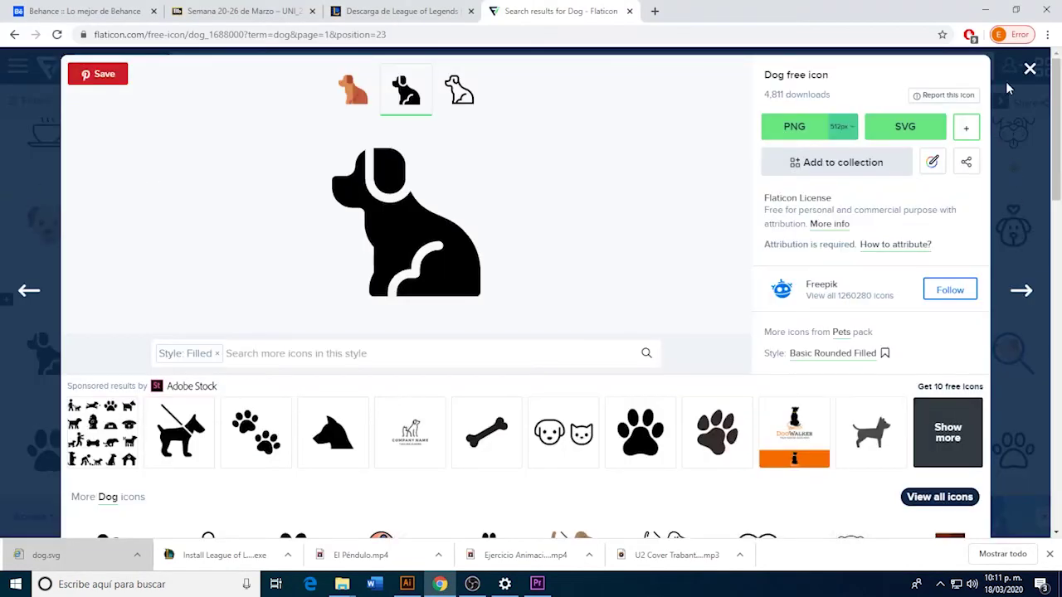
{"action": "left_click", "coordinate": [1027, 70]}
{"action": "type", "text": "cat"}
{"action": "key", "text": "Return"}
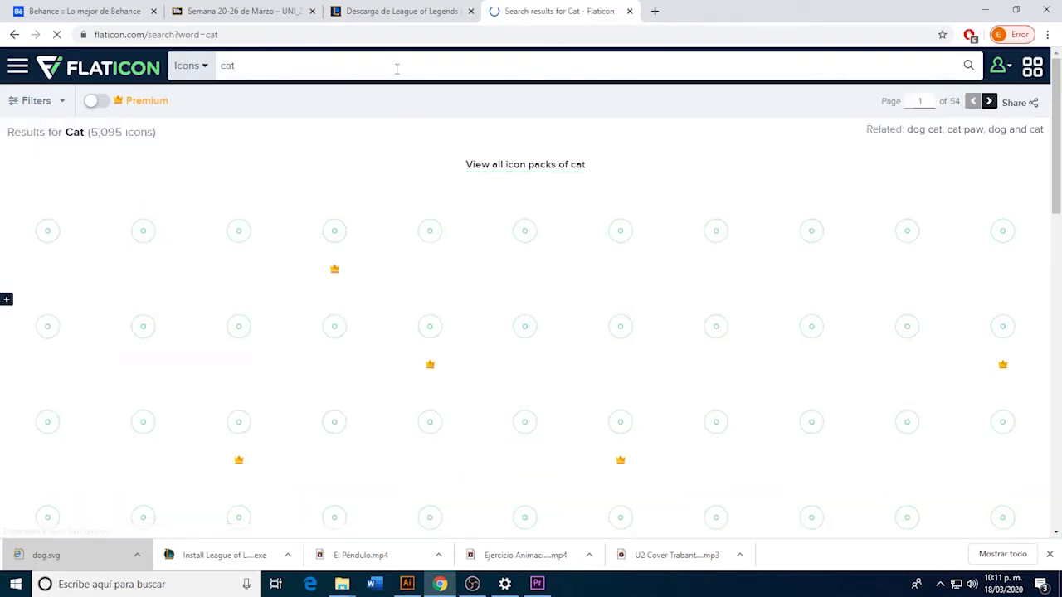
Download the black sitting-cat icon as cat.svg.
{"action": "scroll", "coordinate": [493, 235], "scroll_direction": "down", "scroll_amount": 1}
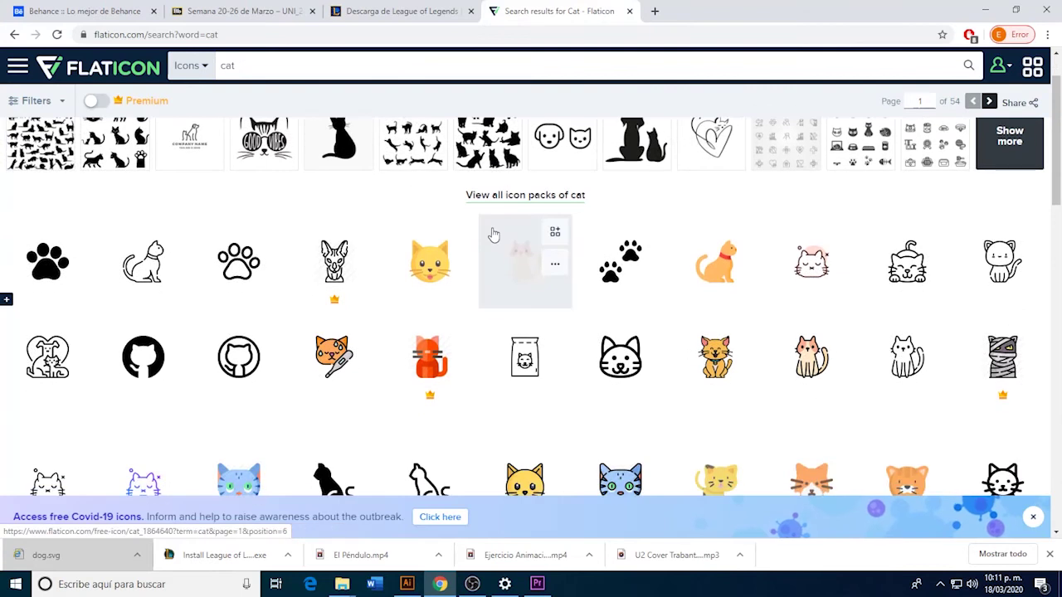
{"action": "scroll", "coordinate": [489, 245], "scroll_direction": "down", "scroll_amount": 1}
{"action": "scroll", "coordinate": [477, 266], "scroll_direction": "down", "scroll_amount": 2}
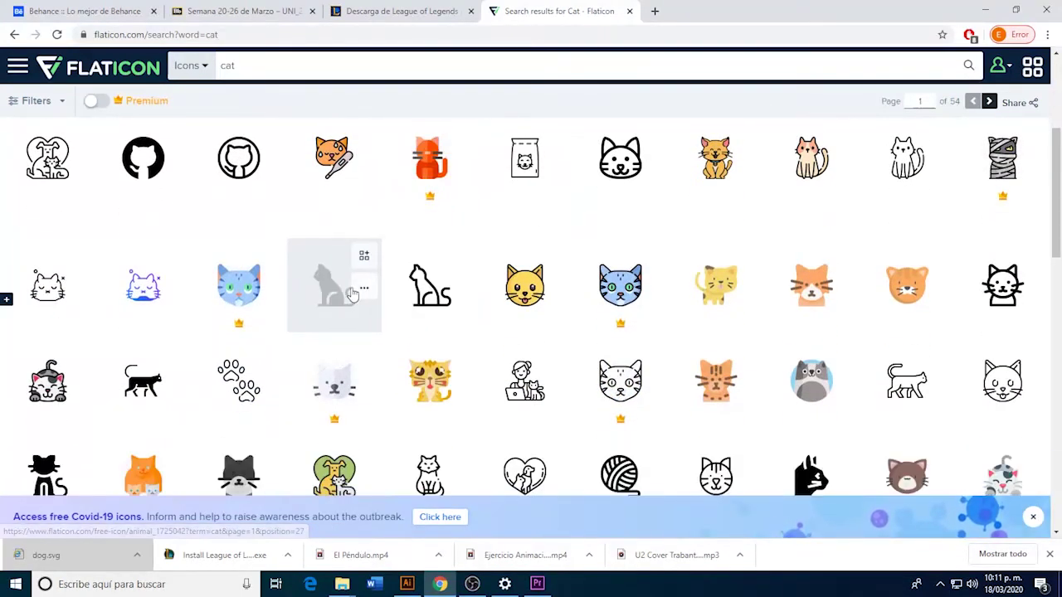
{"action": "left_click", "coordinate": [351, 294]}
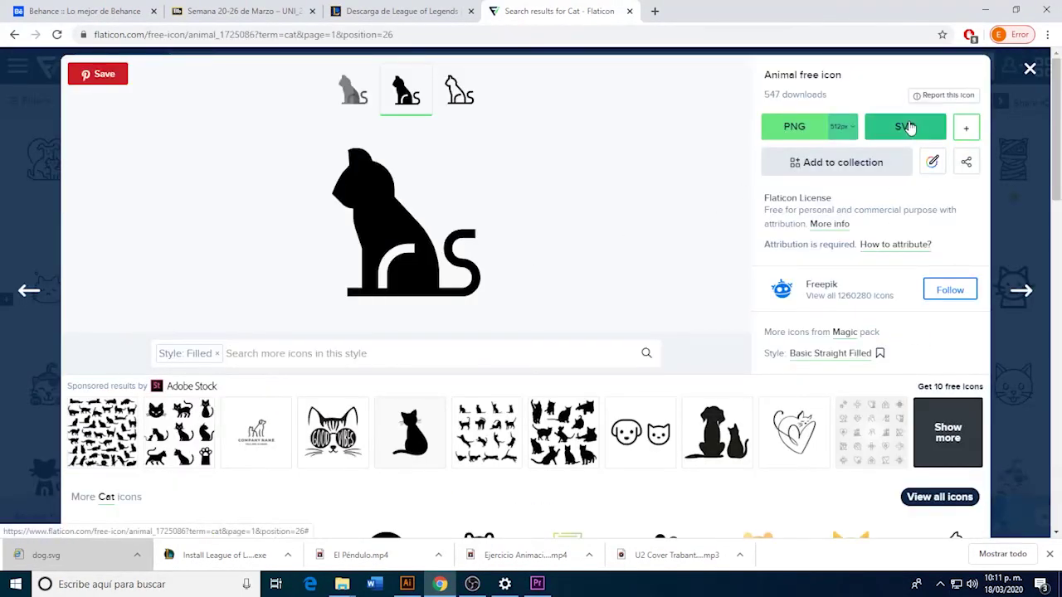
{"action": "left_click", "coordinate": [909, 127]}
{"action": "left_click", "coordinate": [689, 299]}
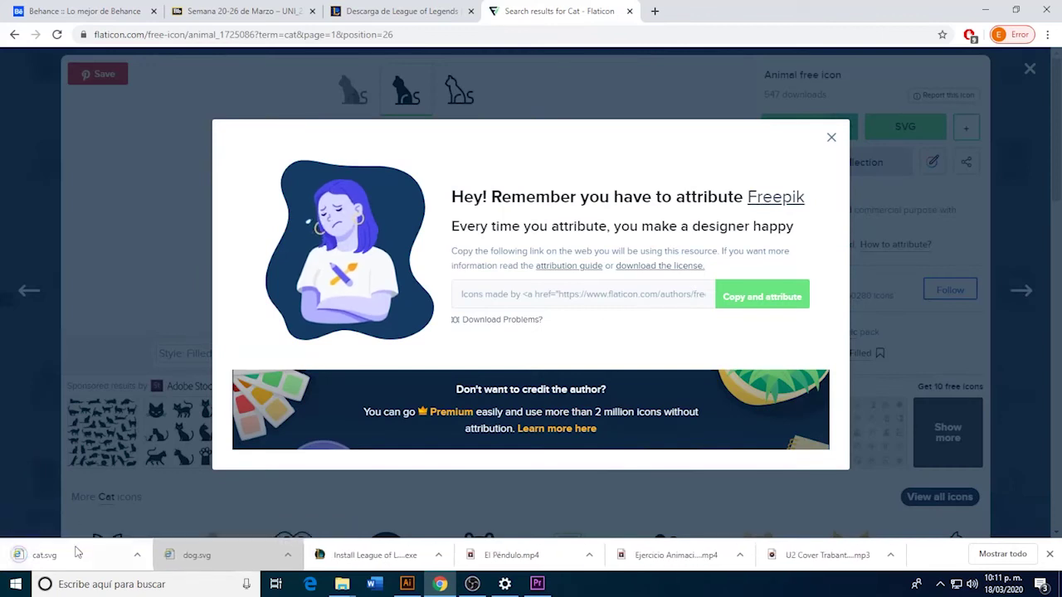
Open cat.svg as its own document, trying then undoing Release Compound Path.
{"action": "left_click_drag", "start_coordinate": [79, 550], "coordinate": [401, 100]}
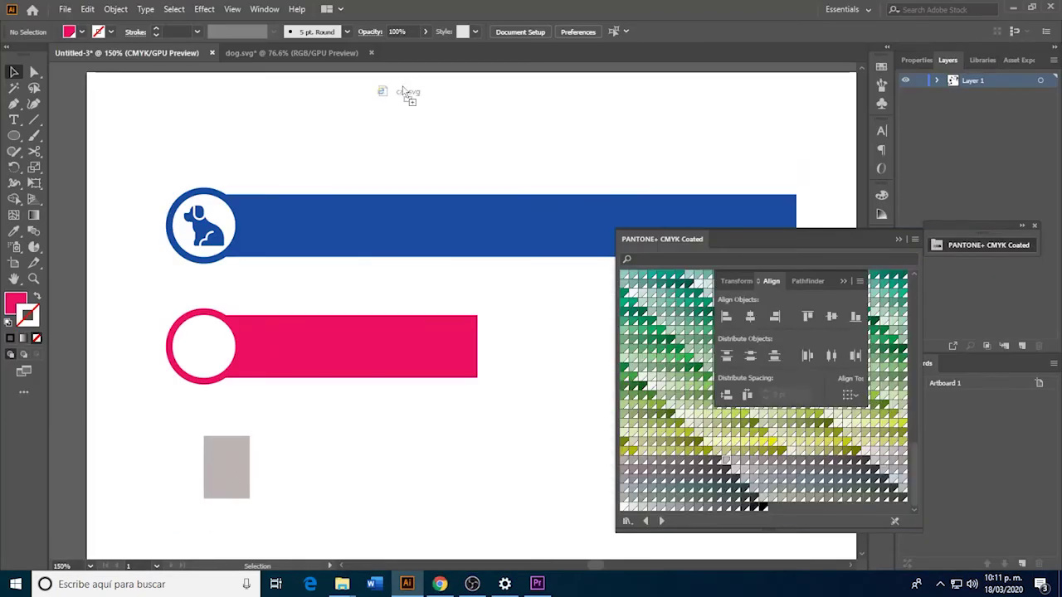
{"action": "left_click_drag", "start_coordinate": [401, 98], "coordinate": [418, 56]}
{"action": "left_click", "coordinate": [405, 265]}
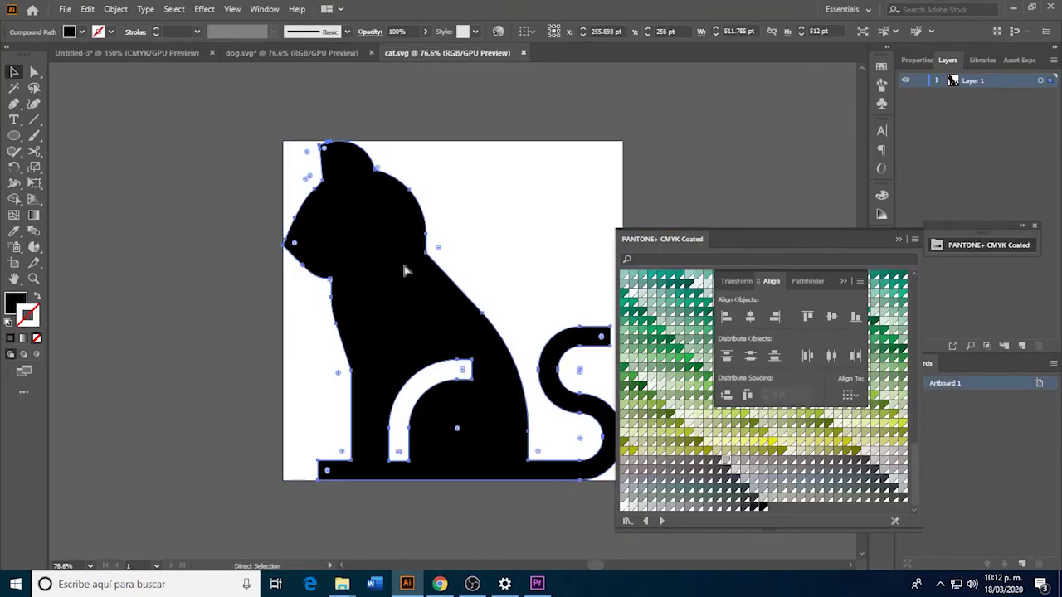
{"action": "right_click", "coordinate": [397, 222]}
{"action": "left_click", "coordinate": [366, 334]}
{"action": "right_click", "coordinate": [385, 295]}
{"action": "left_click", "coordinate": [435, 394]}
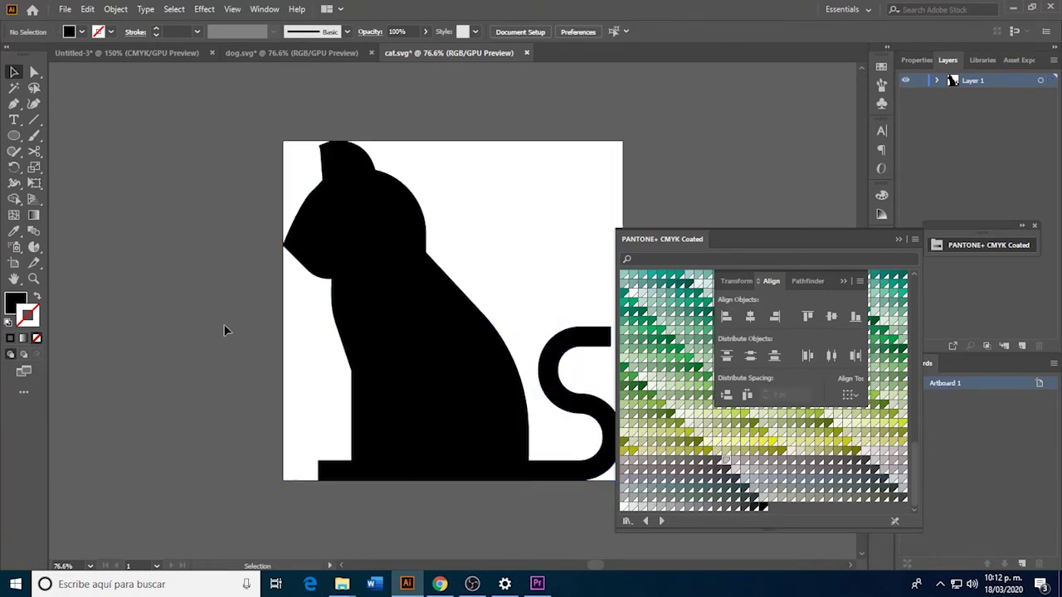
{"action": "key", "text": "ctrl+z"}
Cut the cat shape out of cat.svg and return to Untitled-3.
{"action": "left_click_drag", "start_coordinate": [360, 334], "coordinate": [240, 352]}
{"action": "key", "text": "ctrl+z"}
{"action": "right_click", "coordinate": [349, 286]}
{"action": "left_click", "coordinate": [307, 310]}
{"action": "left_click", "coordinate": [366, 301]}
{"action": "key", "text": "Delete"}
{"action": "left_click", "coordinate": [166, 53]}
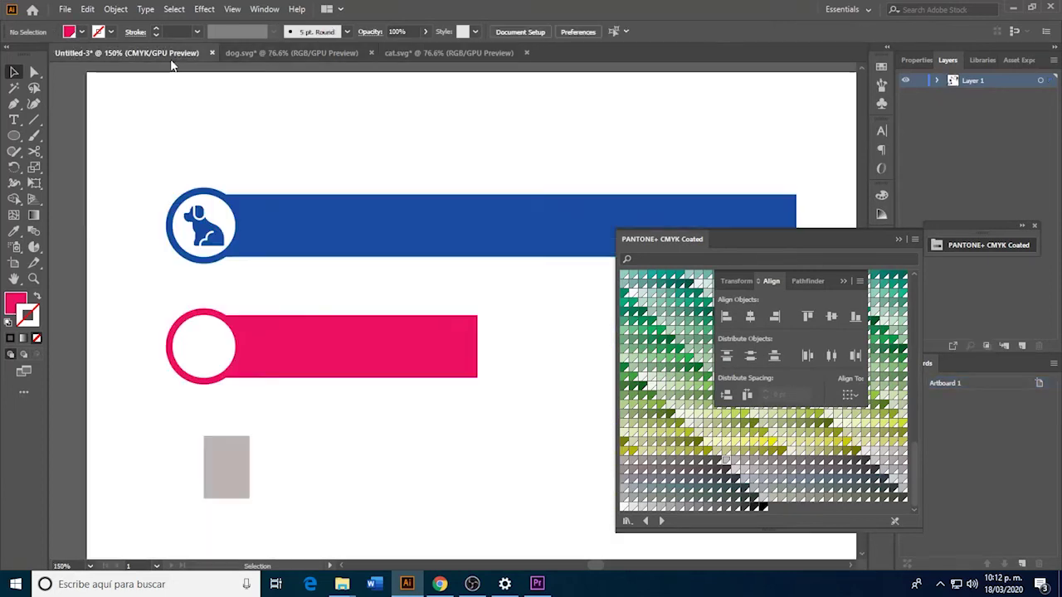
Paste the cat into the bars document, shrink it and move it over the pink circle.
{"action": "key", "text": "ctrl+v"}
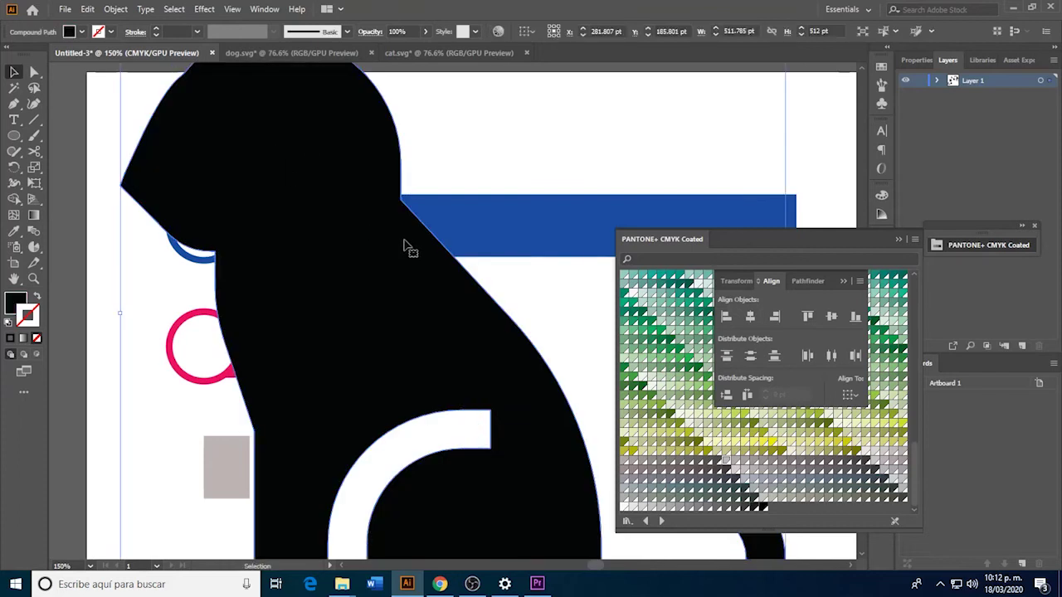
{"action": "key", "text": "ctrl+minus"}
{"action": "key", "text": "ctrl+minus"}
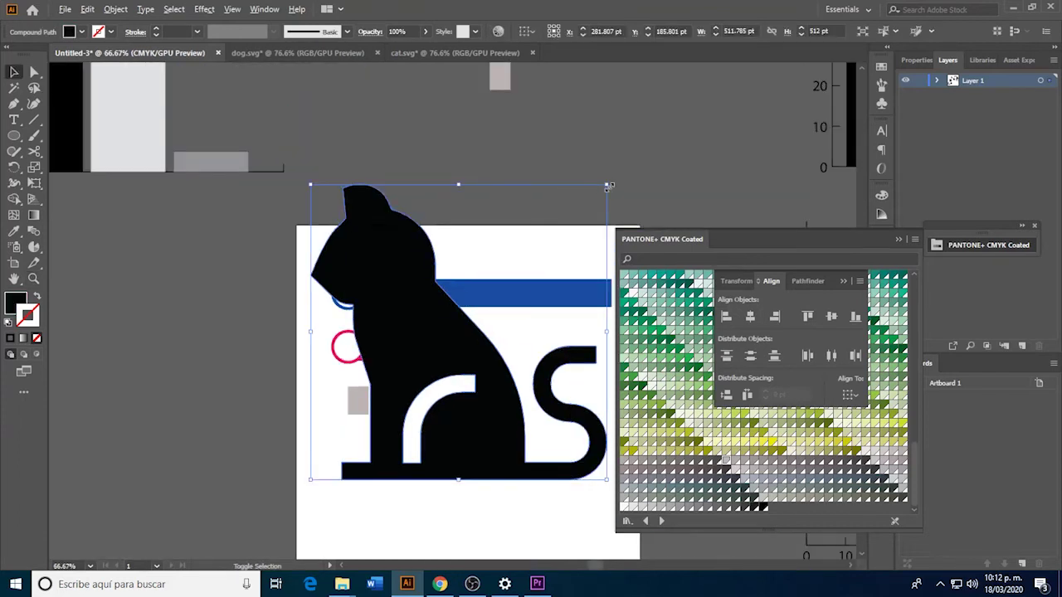
{"action": "left_click_drag", "start_coordinate": [609, 189], "coordinate": [489, 296]}
{"action": "key", "text": "z"}
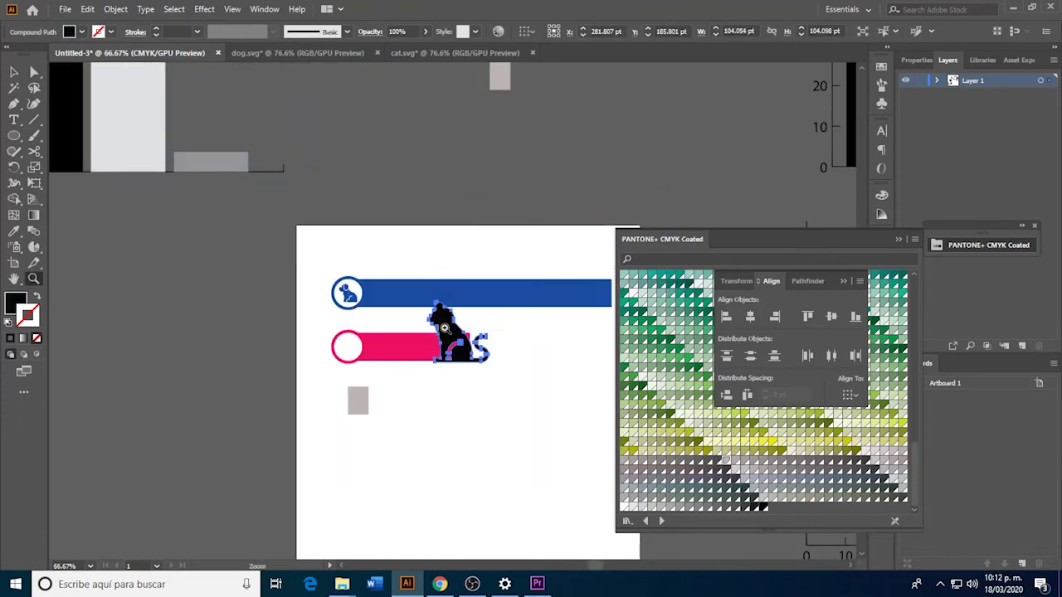
{"action": "left_click", "coordinate": [462, 339]}
{"action": "key", "text": "v"}
{"action": "left_click_drag", "start_coordinate": [462, 339], "coordinate": [296, 346]}
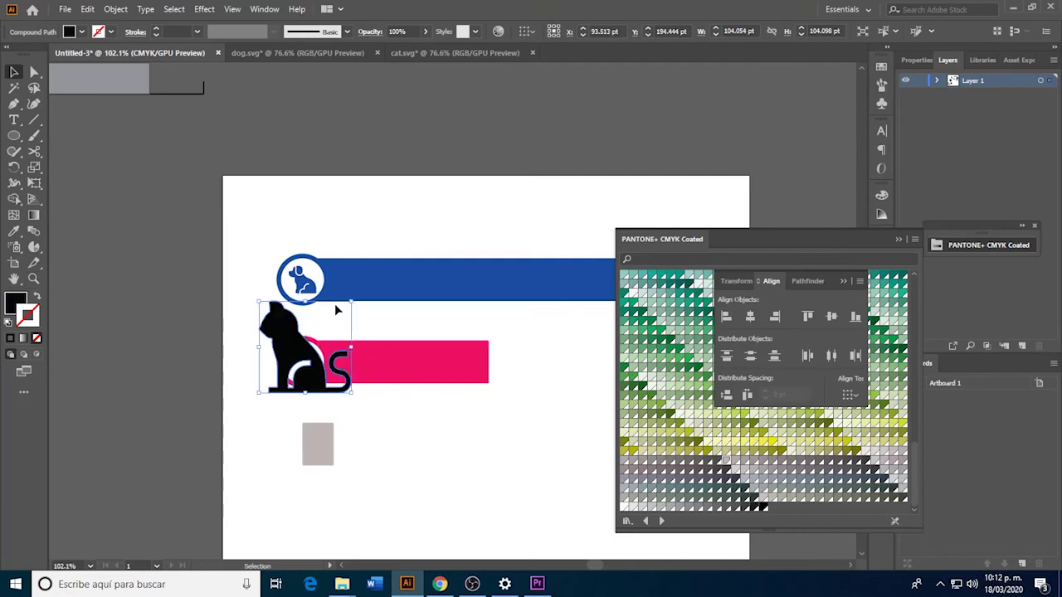
Shrink the cat to about 45 pt and fit it inside the pink ring's white centre.
{"action": "mouse_move", "coordinate": [350, 306]}
{"action": "left_mouse_down"}
{"action": "mouse_move", "coordinate": [354, 330]}
{"action": "mouse_move", "coordinate": [491, 529]}
{"action": "left_mouse_up"}
{"action": "key", "text": "z"}
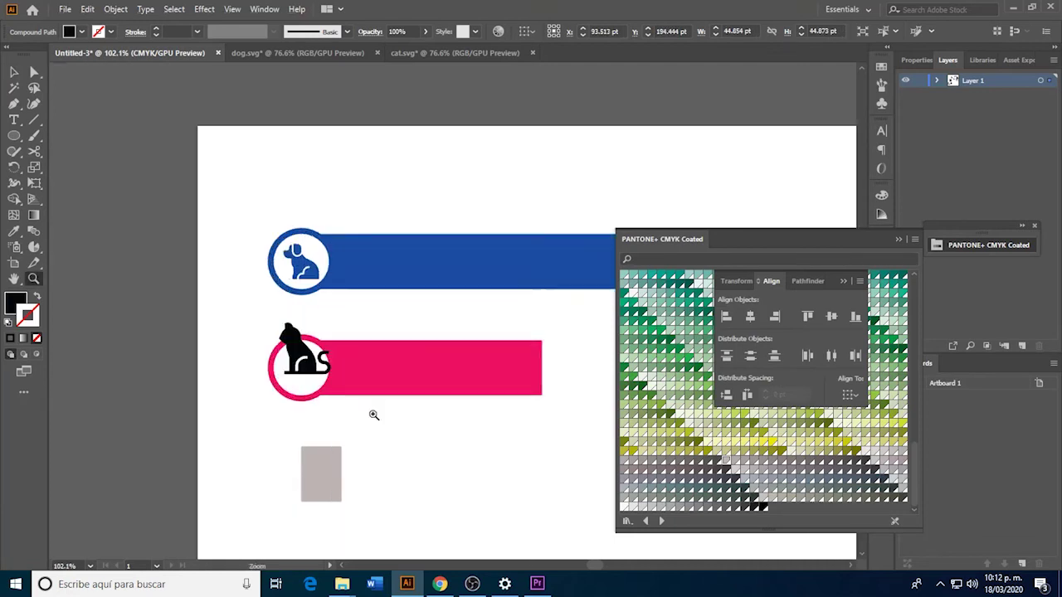
{"action": "key", "text": "v"}
{"action": "left_click_drag", "start_coordinate": [299, 357], "coordinate": [298, 392]}
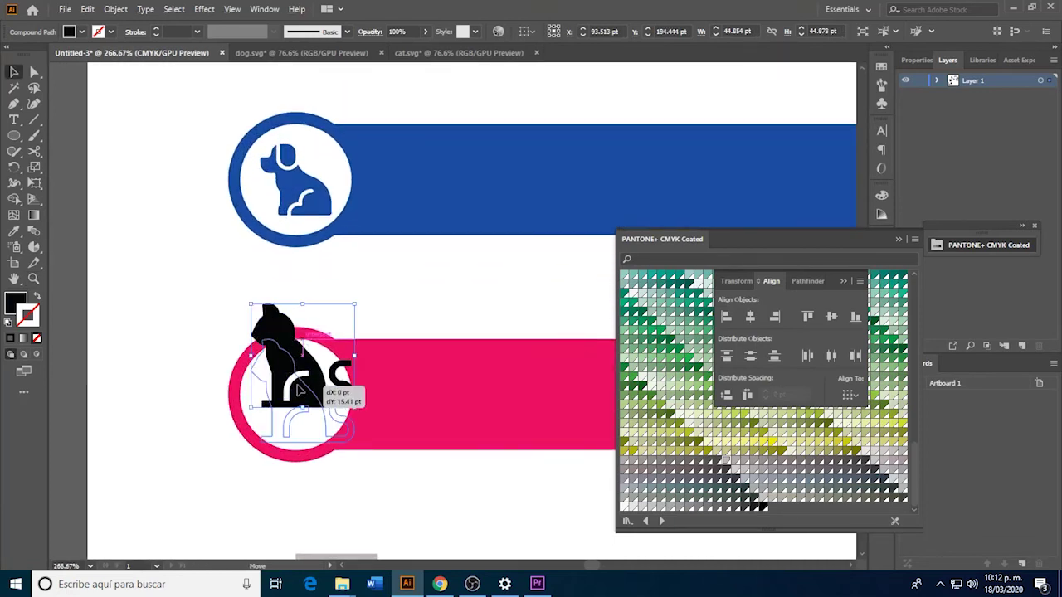
{"action": "left_click_drag", "start_coordinate": [355, 445], "coordinate": [331, 426]}
{"action": "left_click", "coordinate": [358, 468]}
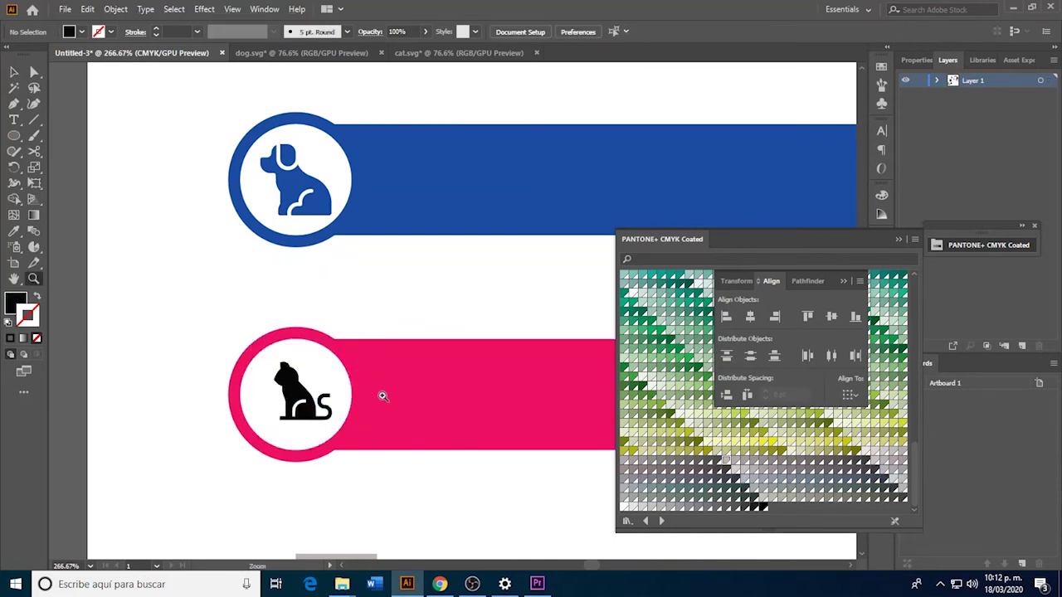
Slightly enlarge the cat icon inside the ring.
{"action": "scroll", "coordinate": [357, 381], "scroll_direction": "up", "scroll_amount": 2}
{"action": "left_click", "coordinate": [257, 419]}
{"action": "left_click_drag", "start_coordinate": [228, 355], "coordinate": [218, 345]}
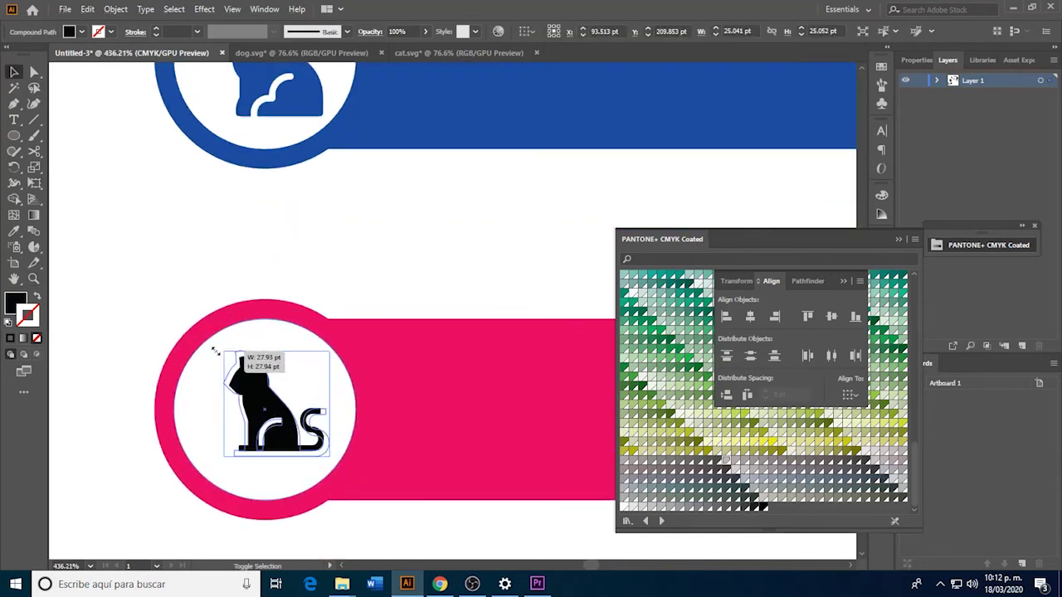
{"action": "left_click", "coordinate": [281, 330], "text": "shift"}
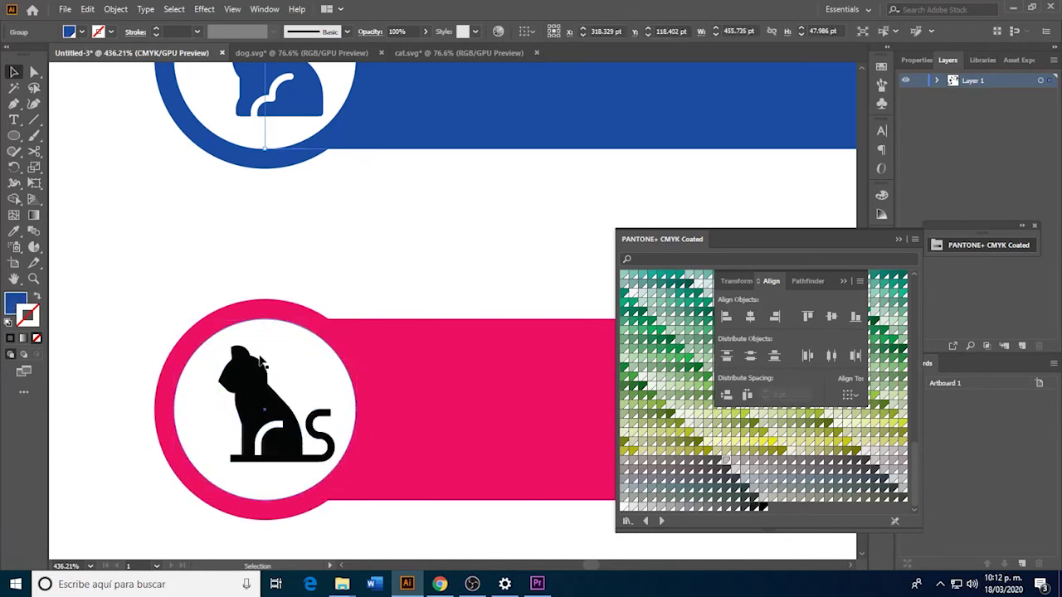
{"action": "left_click", "coordinate": [353, 266]}
Fill the cat with the pink bar's colour using the Eyedropper.
{"action": "left_click", "coordinate": [282, 403]}
{"action": "key", "text": "i"}
{"action": "left_click", "coordinate": [403, 368]}
{"action": "key", "text": "v"}
{"action": "left_click", "coordinate": [368, 286]}
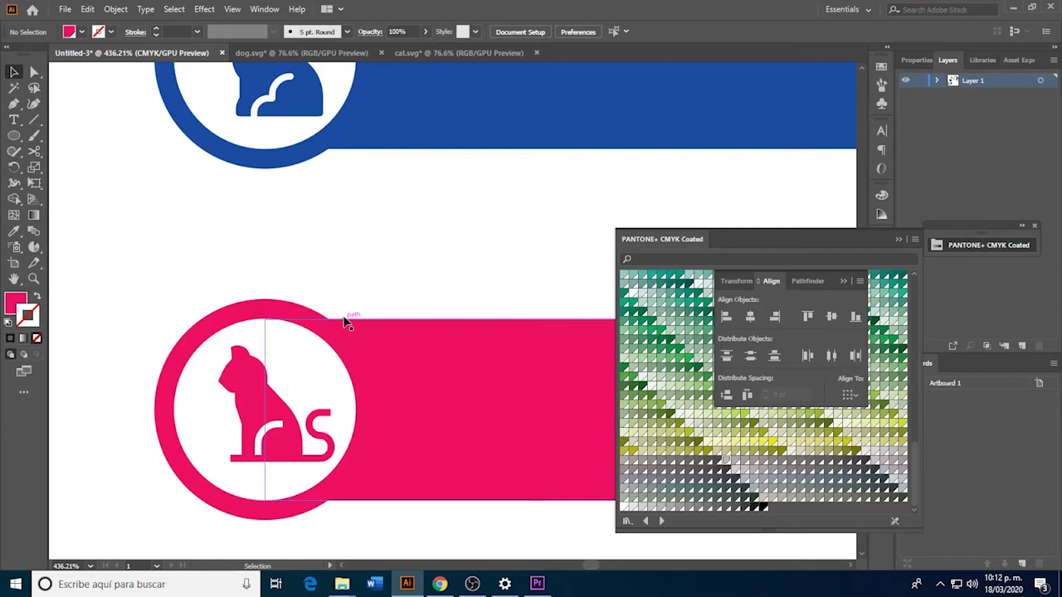
{"action": "left_click", "coordinate": [267, 390]}
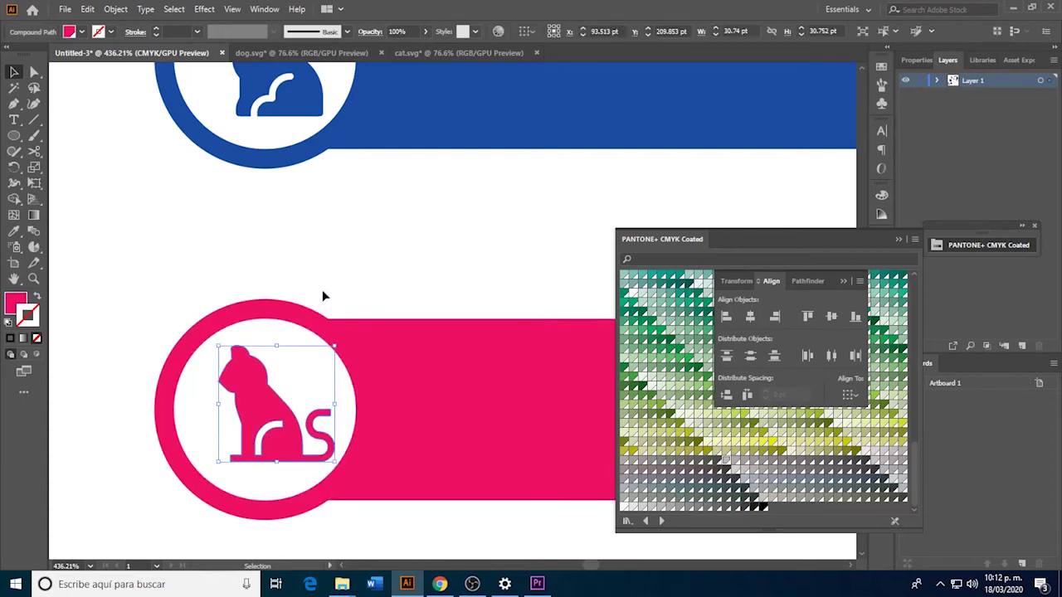
{"action": "left_click", "coordinate": [361, 270]}
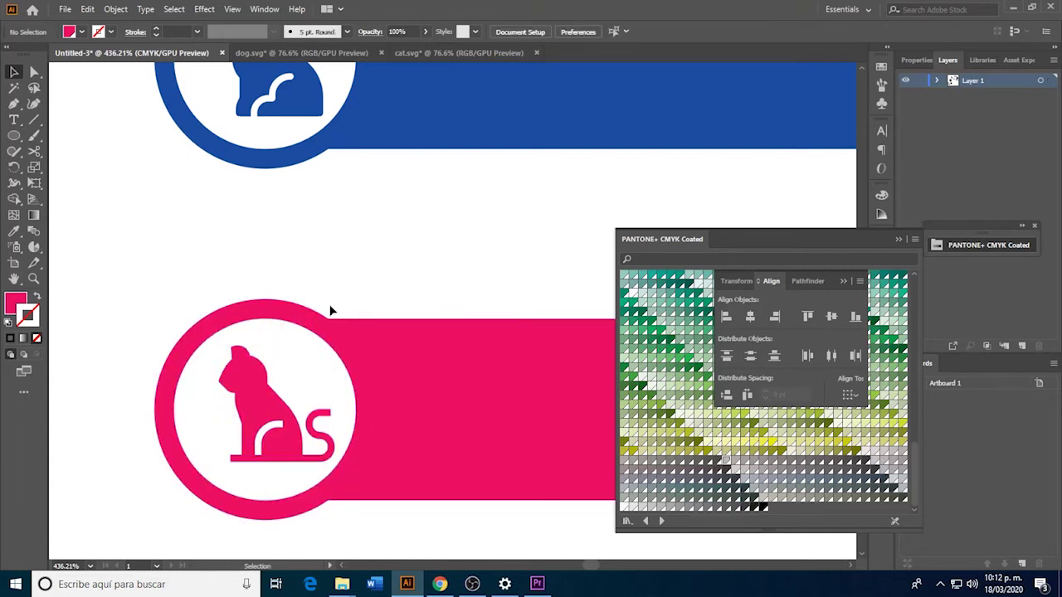
{"action": "left_click", "coordinate": [266, 400]}
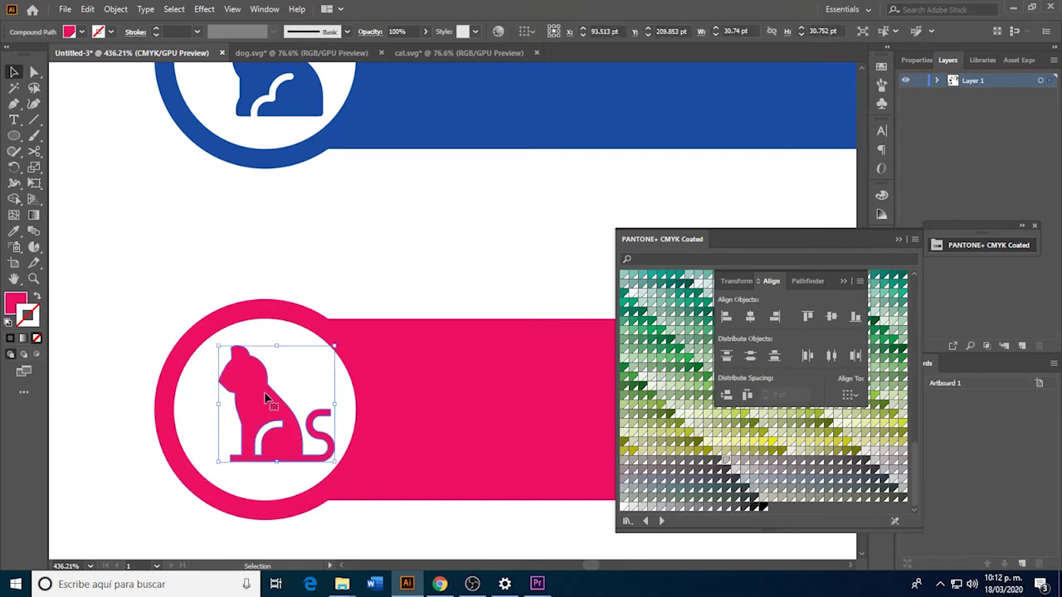
{"action": "key", "text": "i"}
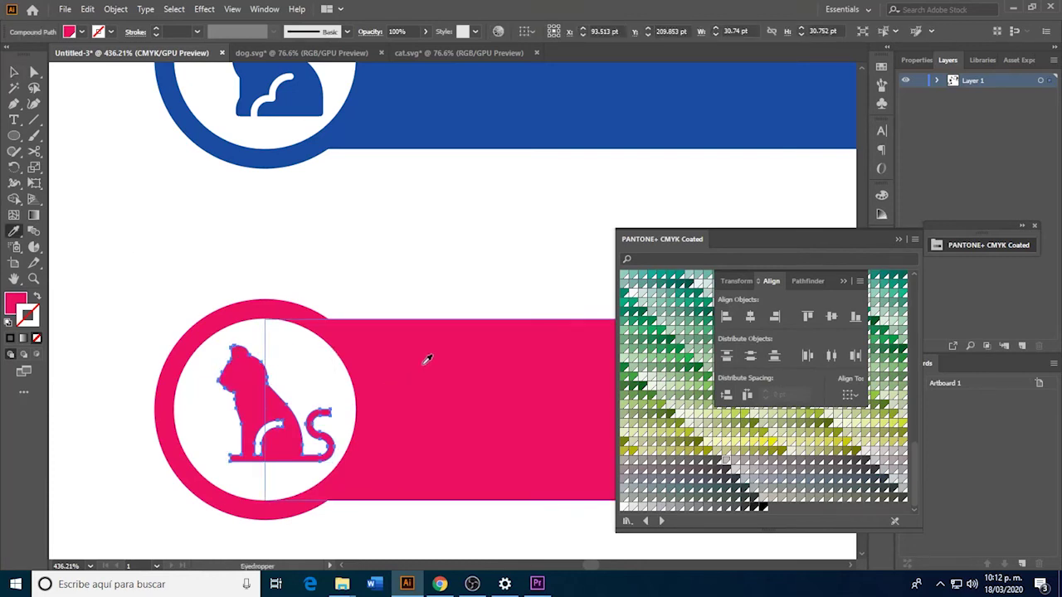
{"action": "key", "text": "v"}
{"action": "left_click", "coordinate": [394, 291]}
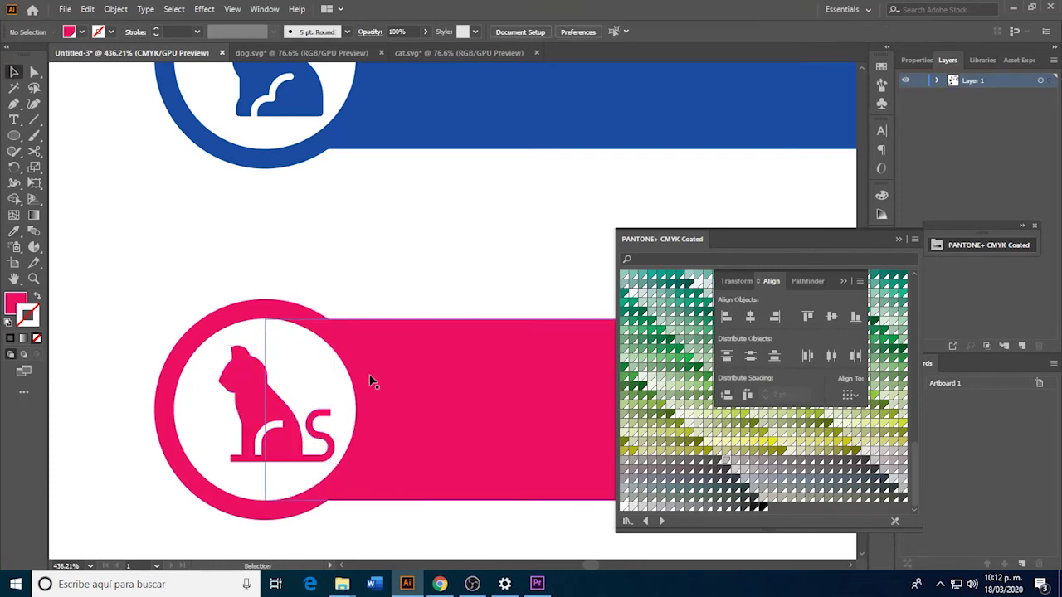
Centre the cat horizontally and vertically on the white circle as key object.
{"action": "left_click", "coordinate": [243, 414]}
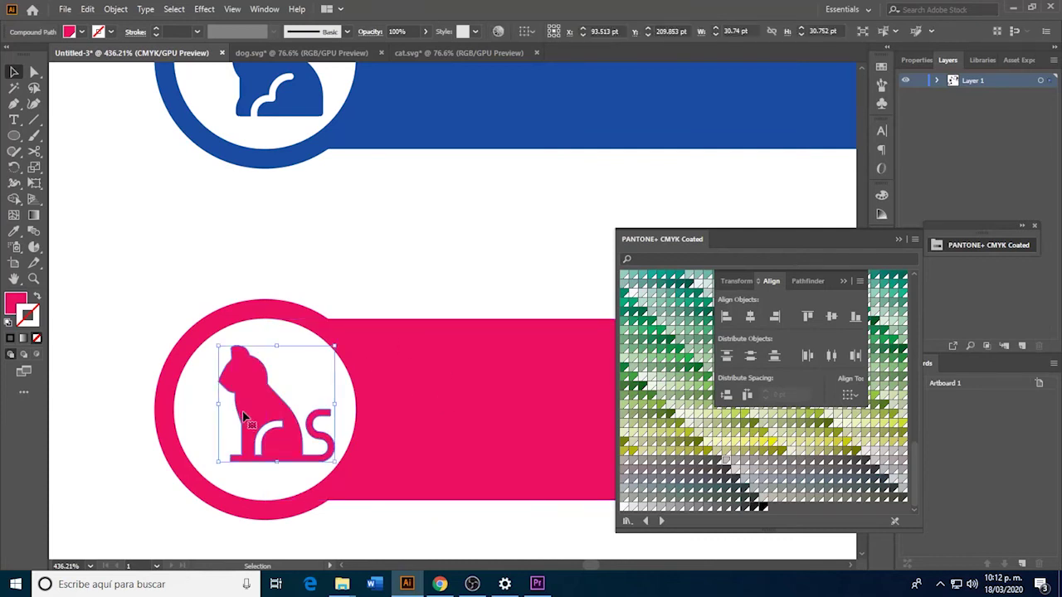
{"action": "left_click", "coordinate": [274, 334], "text": "shift"}
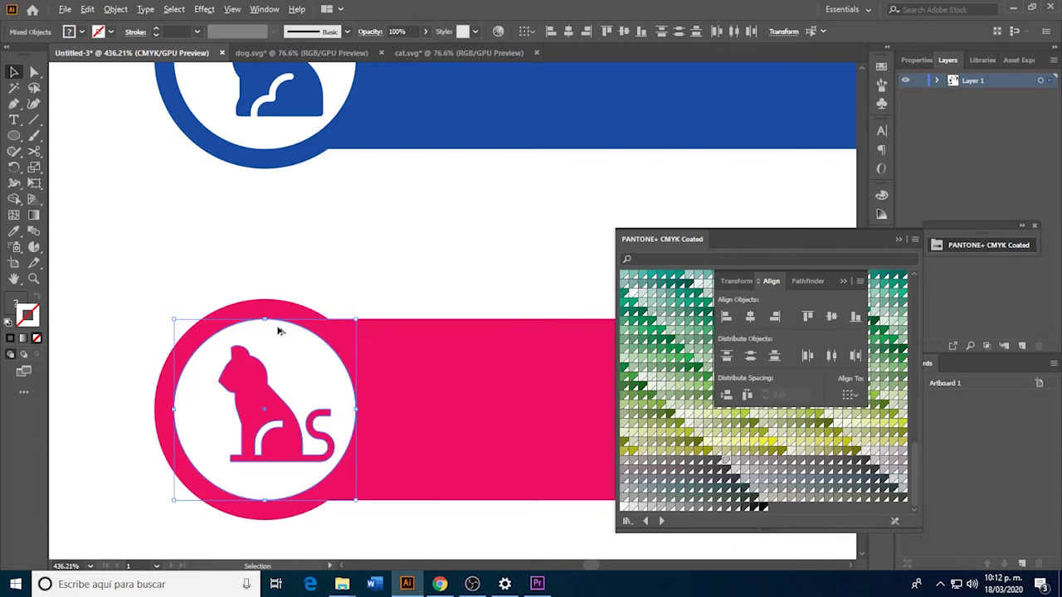
{"action": "left_click", "coordinate": [279, 332]}
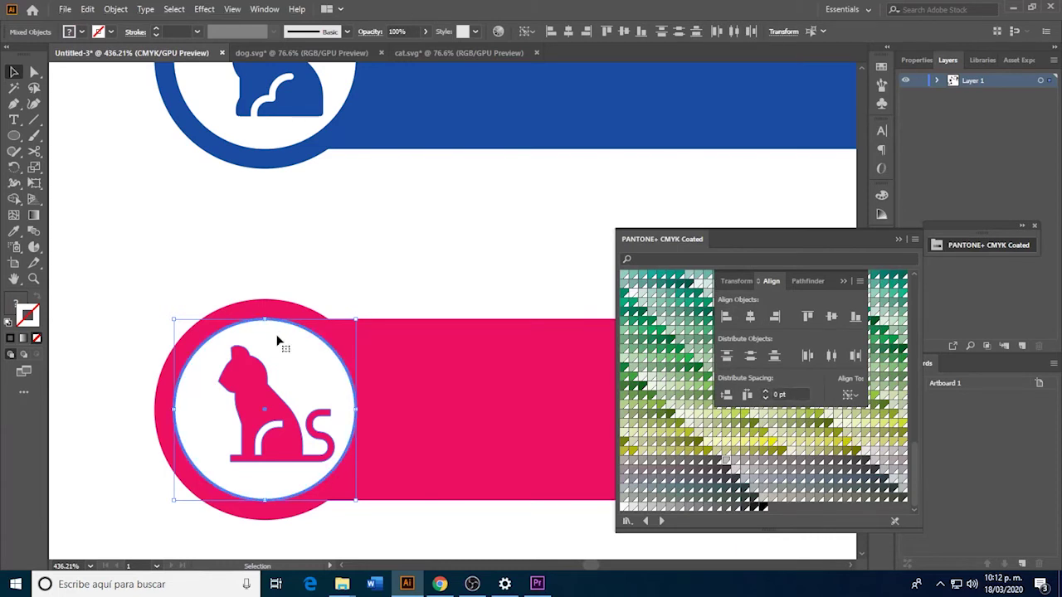
{"action": "left_click", "coordinate": [747, 320]}
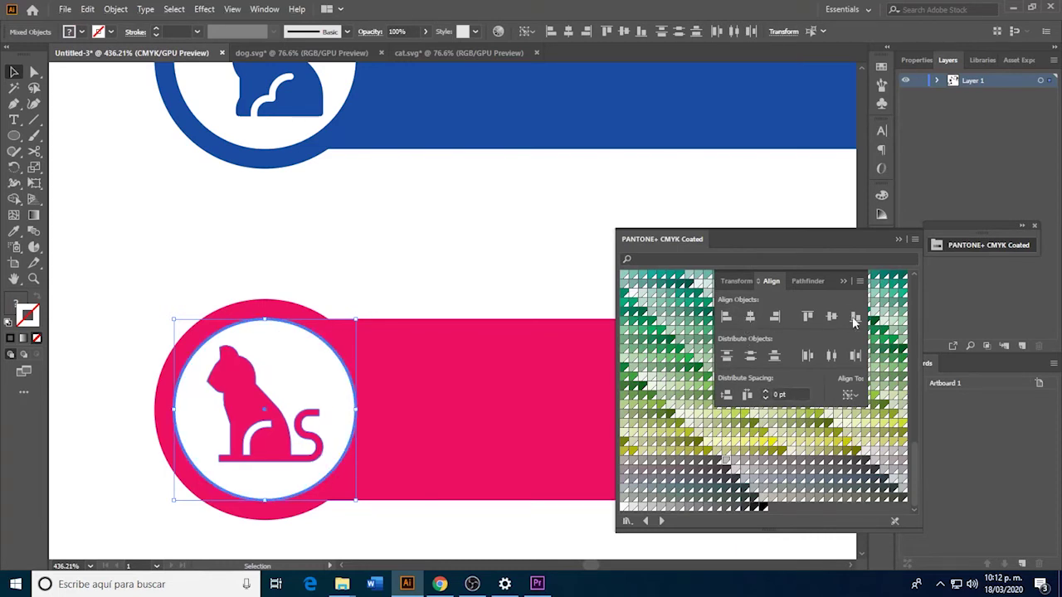
{"action": "left_click", "coordinate": [826, 318]}
{"action": "left_click", "coordinate": [490, 289]}
{"action": "key", "text": "z"}
{"action": "left_click", "coordinate": [495, 386], "text": "alt"}
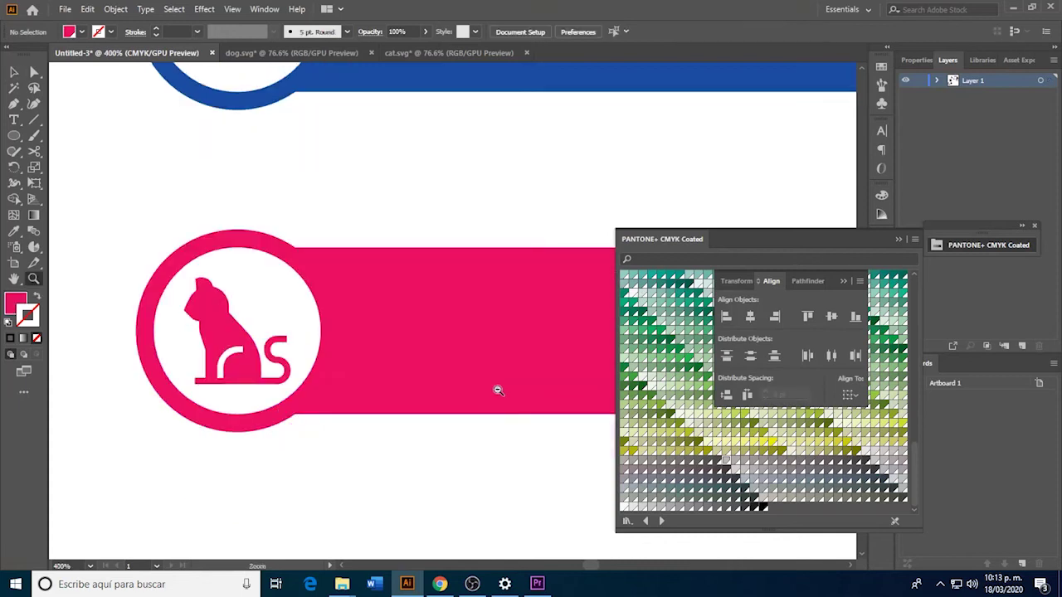
Place a copy of the pink ring below the pink bar, at the grey bar's left end.
{"action": "left_click", "coordinate": [498, 390], "text": "alt"}
{"action": "scroll", "coordinate": [420, 399], "scroll_direction": "up", "scroll_amount": 3}
{"action": "scroll", "coordinate": [351, 391], "scroll_direction": "right", "scroll_amount": 3}
{"action": "key", "text": "v"}
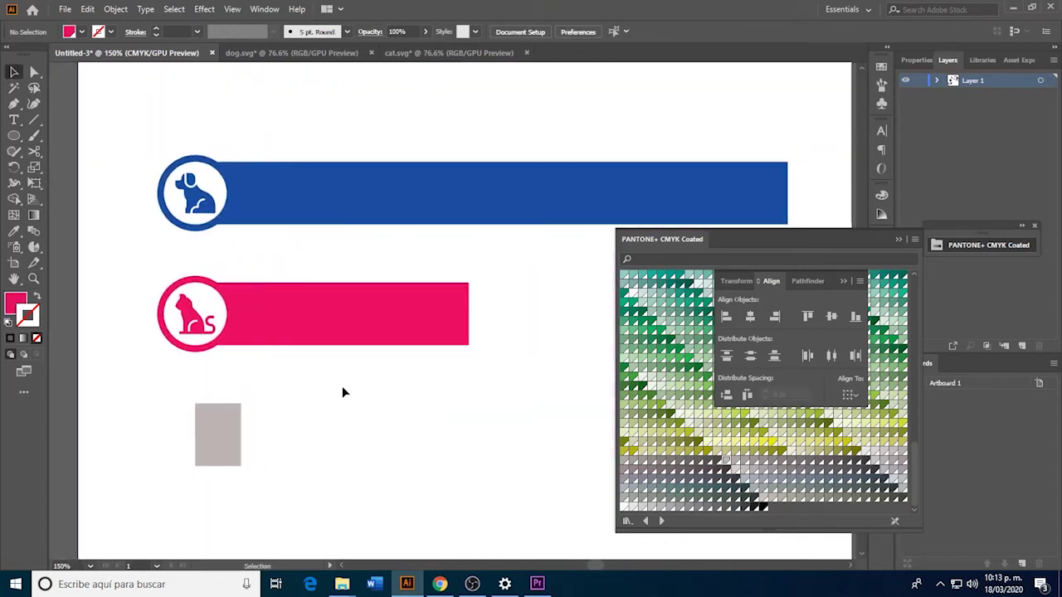
{"action": "key", "text": "z"}
{"action": "left_click", "coordinate": [302, 356], "text": "alt"}
{"action": "scroll", "coordinate": [277, 303], "scroll_direction": "right", "scroll_amount": 3}
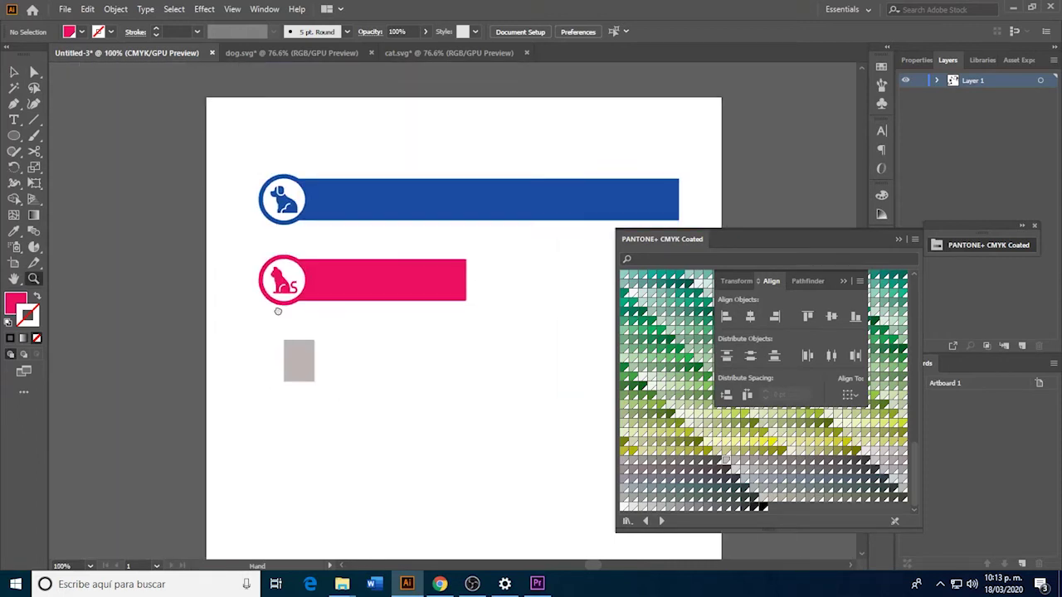
{"action": "left_click_drag", "start_coordinate": [254, 275], "coordinate": [355, 367]}
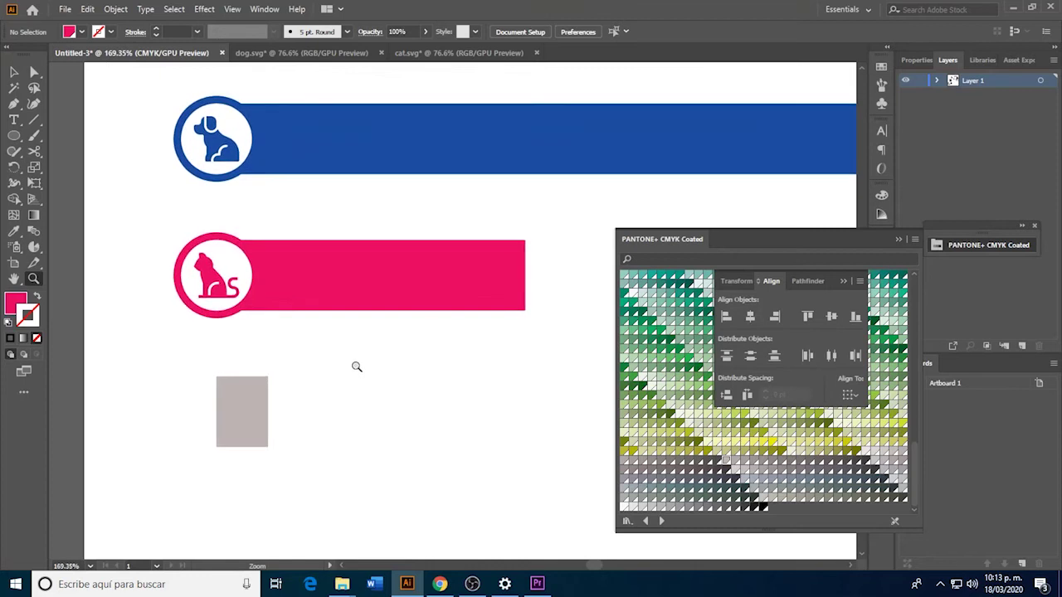
{"action": "key", "text": "v"}
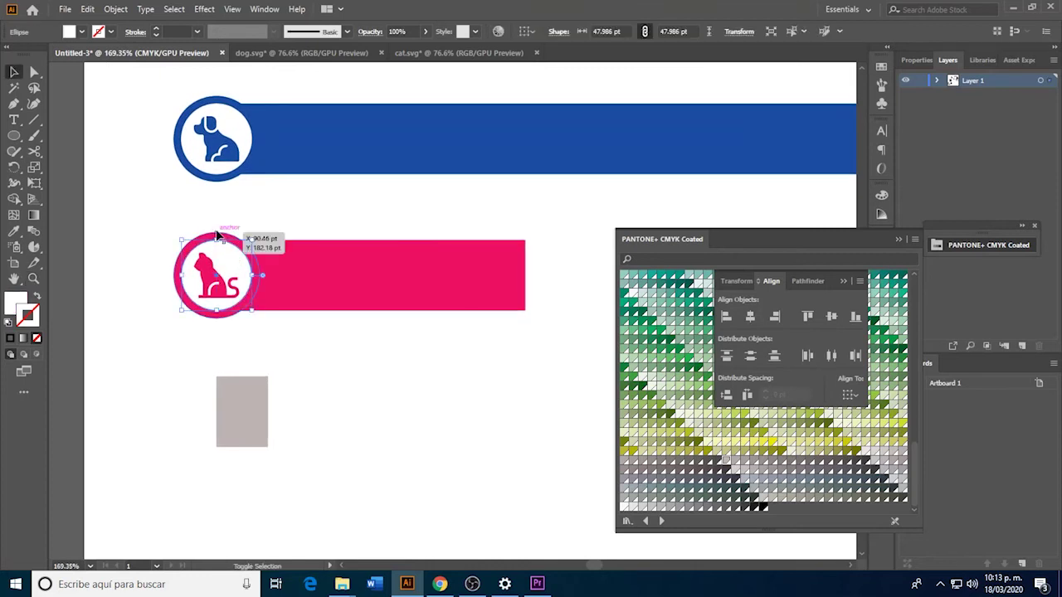
{"action": "left_click", "coordinate": [218, 256]}
{"action": "left_click_drag", "start_coordinate": [234, 264], "coordinate": [246, 402]}
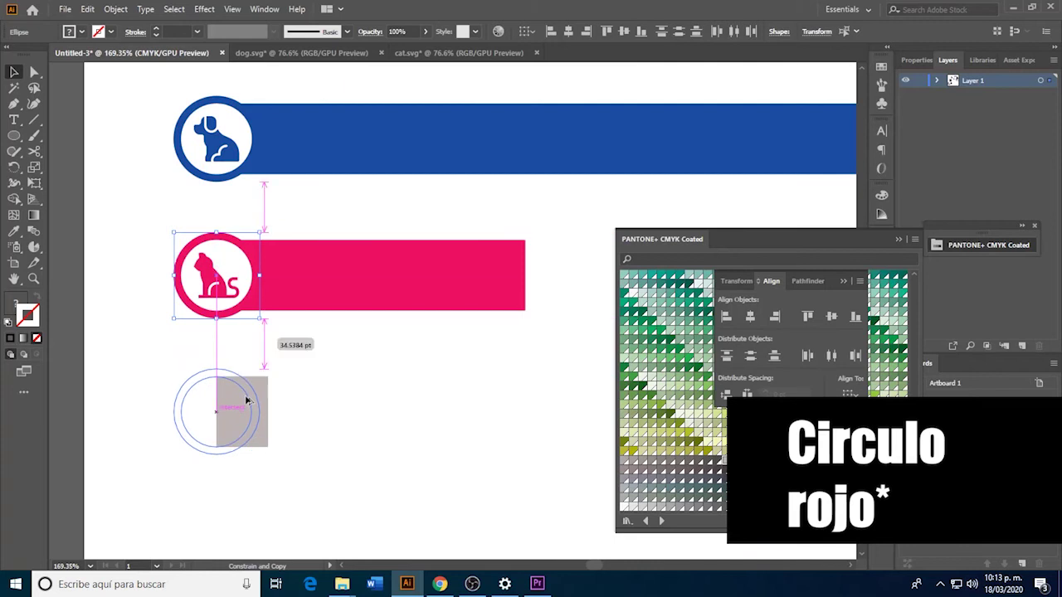
{"action": "left_click_drag", "start_coordinate": [246, 402], "coordinate": [246, 402]}
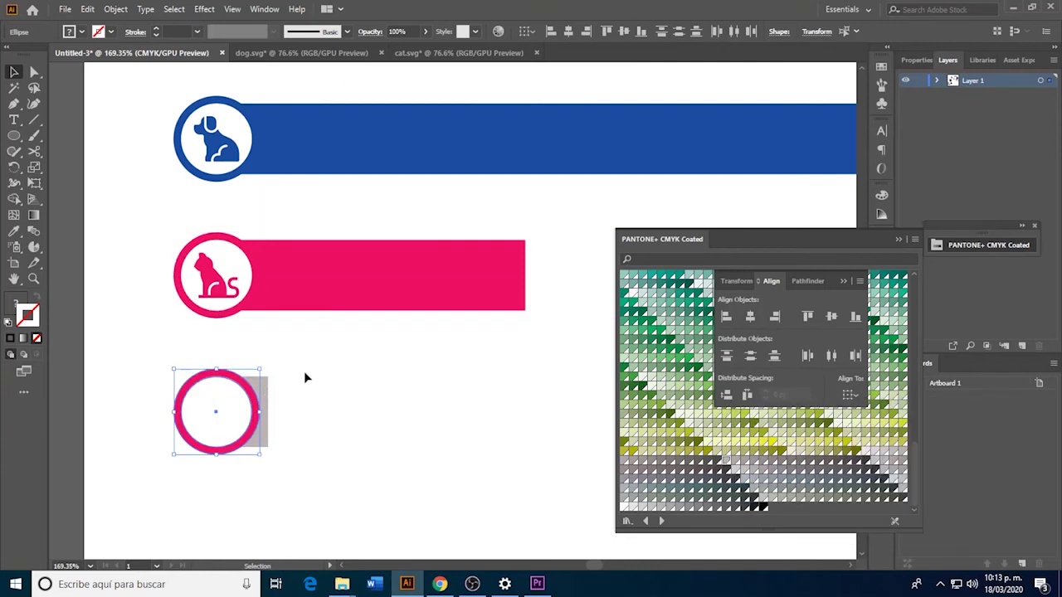
{"action": "left_click", "coordinate": [304, 370]}
Recolour the lower ring with the grey bar's colour using the Eyedropper.
{"action": "left_click", "coordinate": [209, 372]}
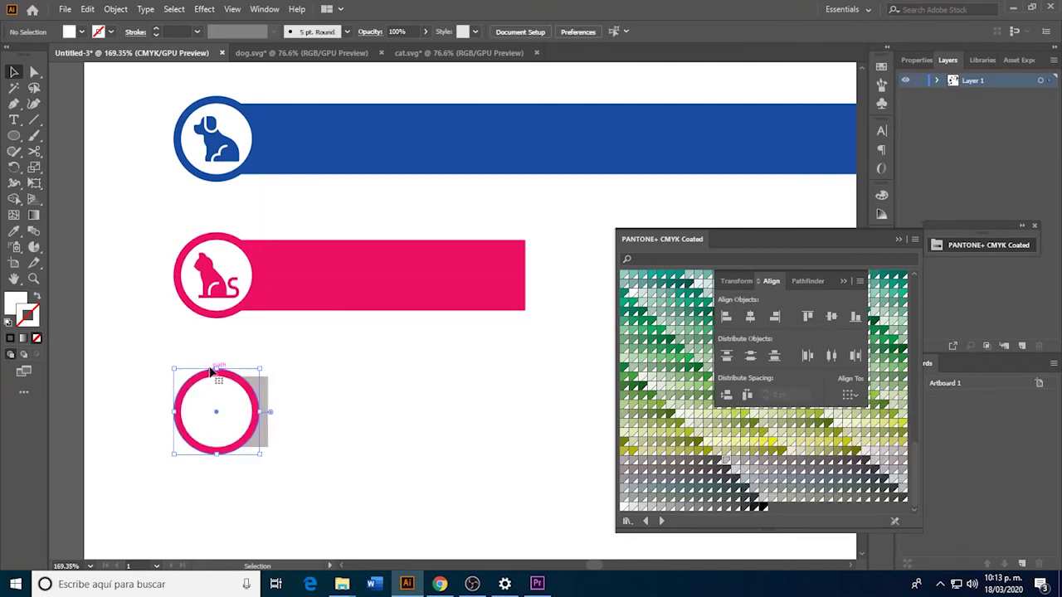
{"action": "key", "text": "i"}
{"action": "left_click", "coordinate": [267, 385]}
{"action": "key", "text": "ctrl+minus"}
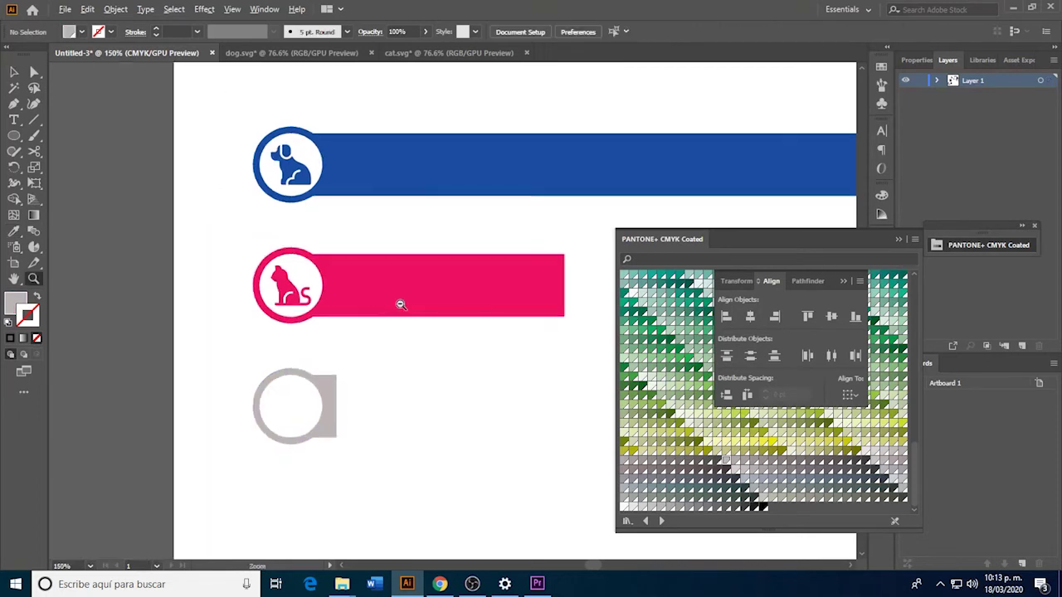
{"action": "key", "text": "ctrl+minus"}
{"action": "left_click", "coordinate": [71, 139]}
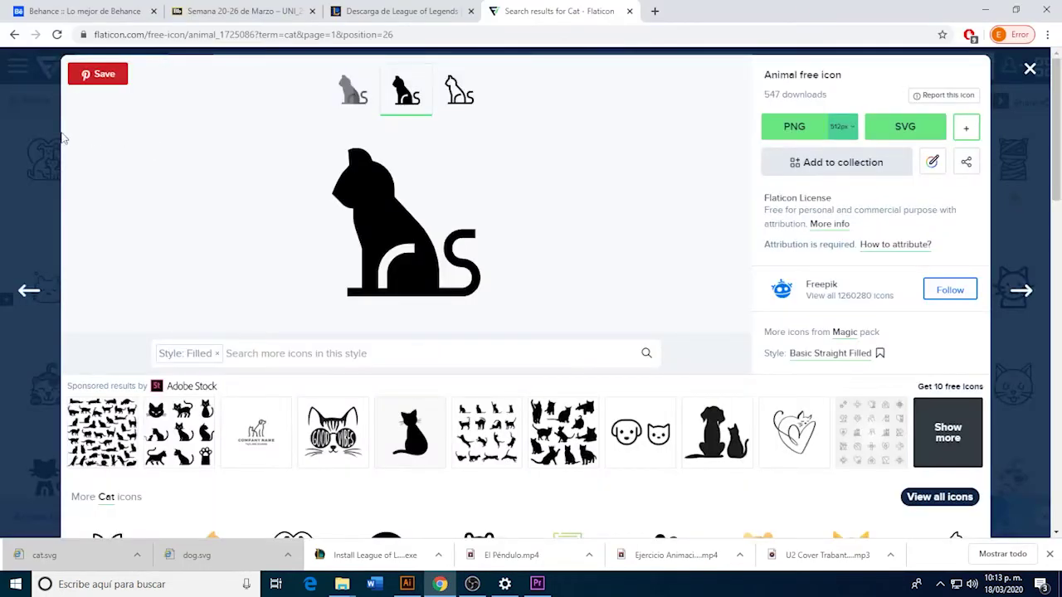
Search Flaticon for 'death' icons and browse the results.
{"action": "left_click", "coordinate": [1030, 70]}
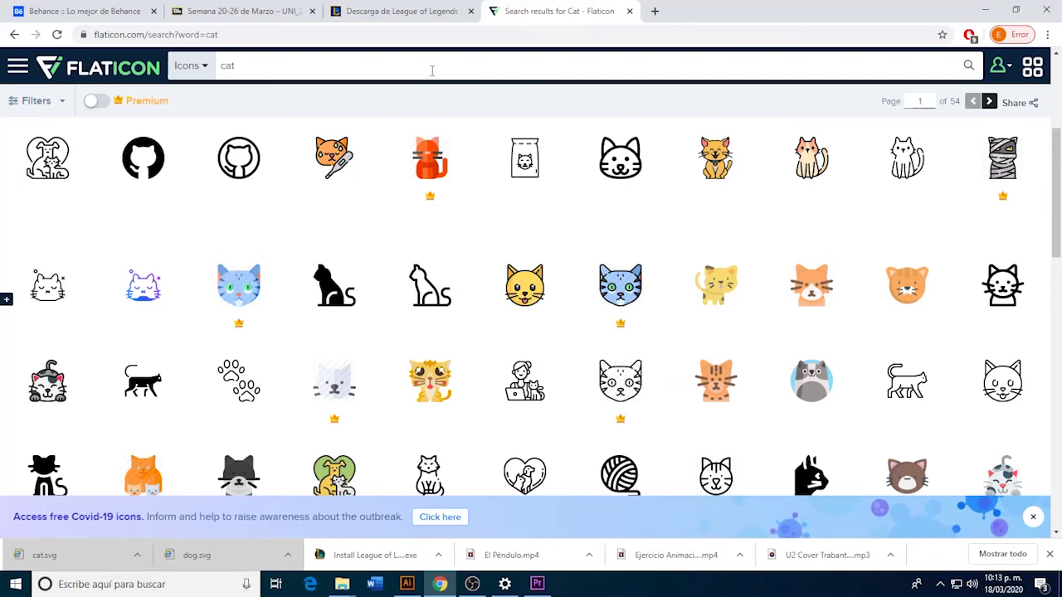
{"action": "type", "text": "de"}
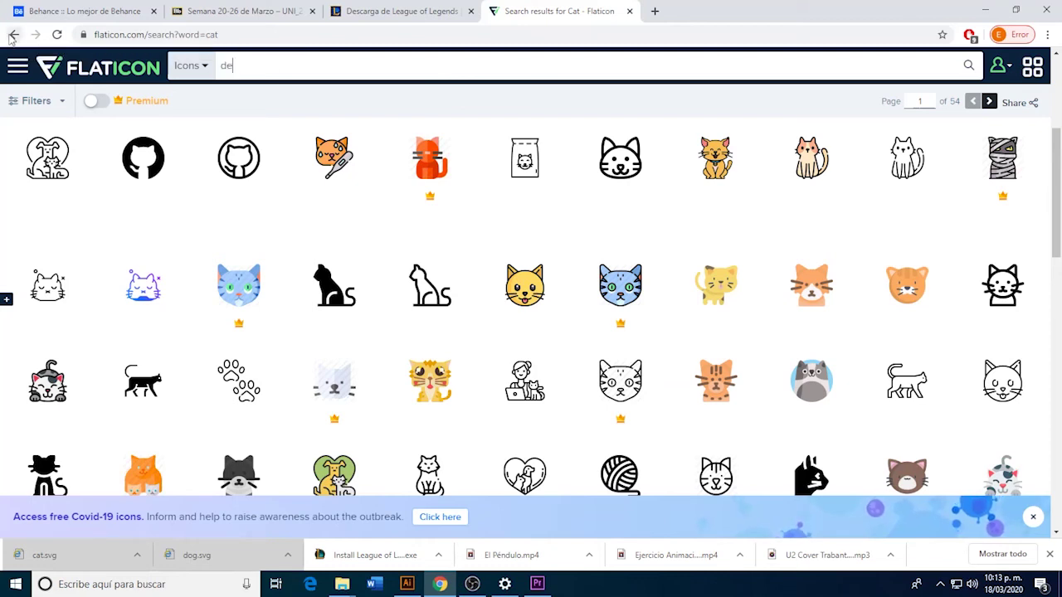
{"action": "key", "text": "BackSpace"}
{"action": "key", "text": "BackSpace"}
{"action": "type", "text": "th"}
{"action": "key", "text": "Return"}
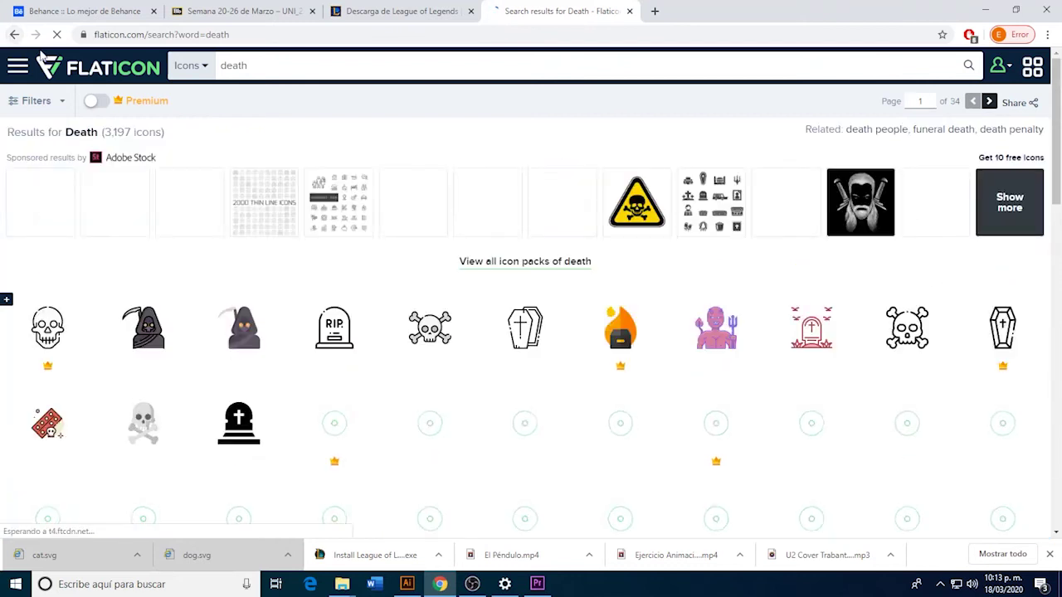
{"action": "scroll", "coordinate": [208, 240], "scroll_direction": "down", "scroll_amount": 3}
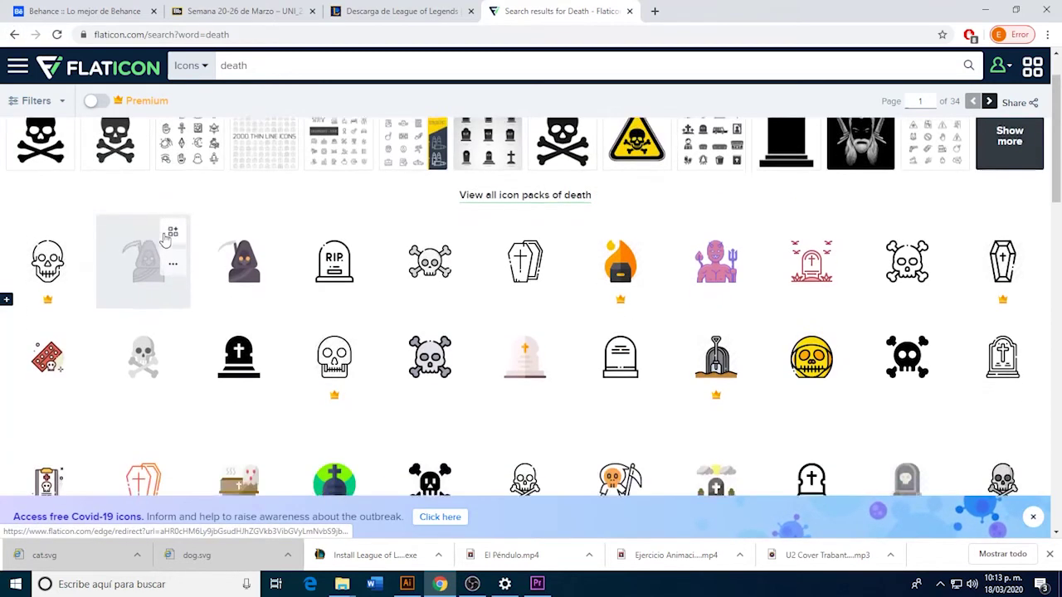
{"action": "scroll", "coordinate": [213, 241], "scroll_direction": "down", "scroll_amount": 3}
{"action": "scroll", "coordinate": [498, 348], "scroll_direction": "down", "scroll_amount": 1}
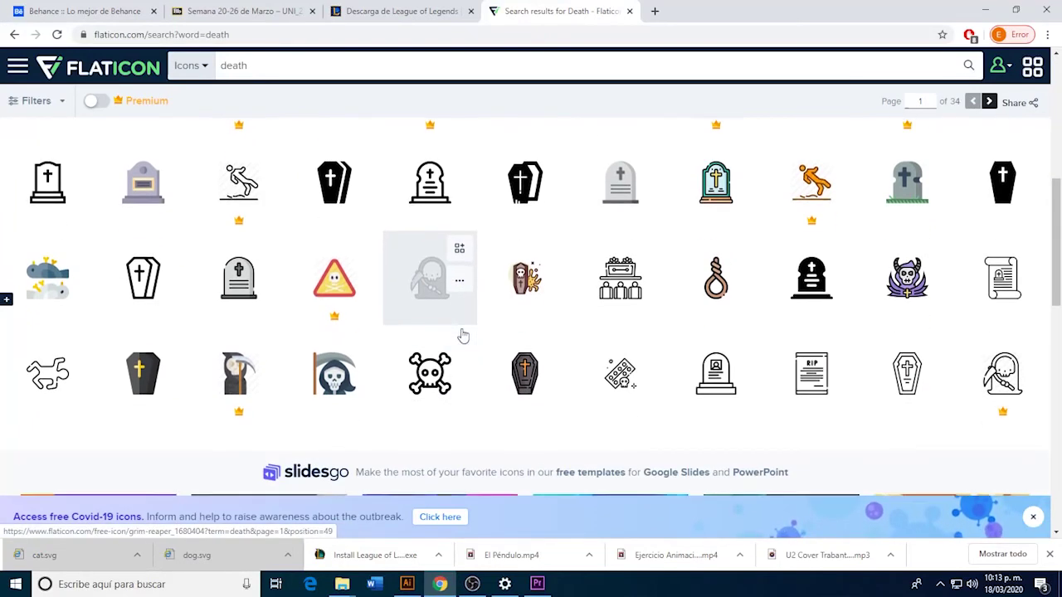
{"action": "scroll", "coordinate": [722, 334], "scroll_direction": "up", "scroll_amount": 2}
{"action": "scroll", "coordinate": [722, 335], "scroll_direction": "up", "scroll_amount": 2}
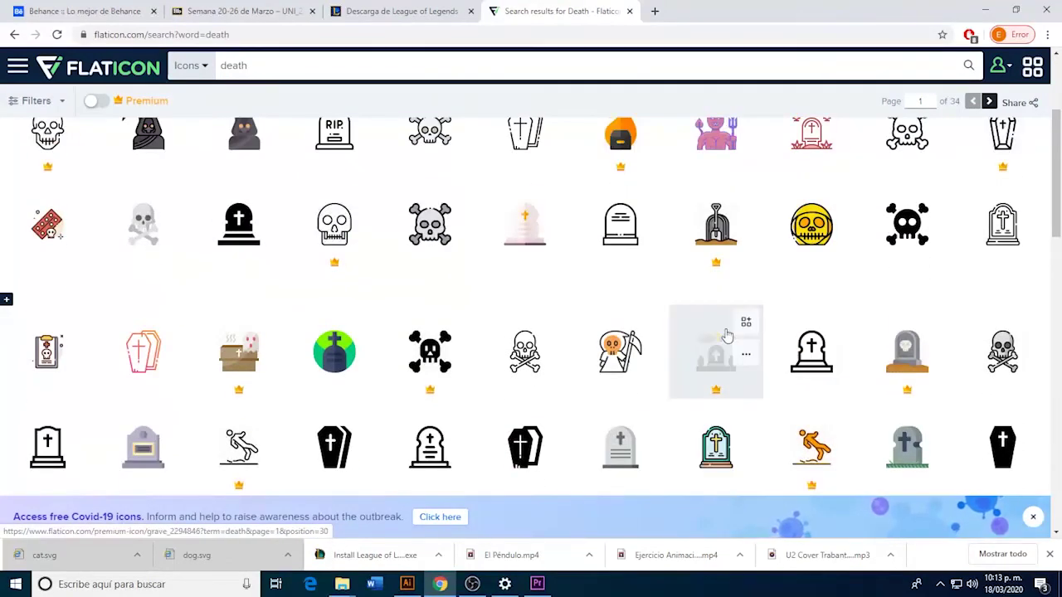
{"action": "scroll", "coordinate": [877, 335], "scroll_direction": "up", "scroll_amount": 1}
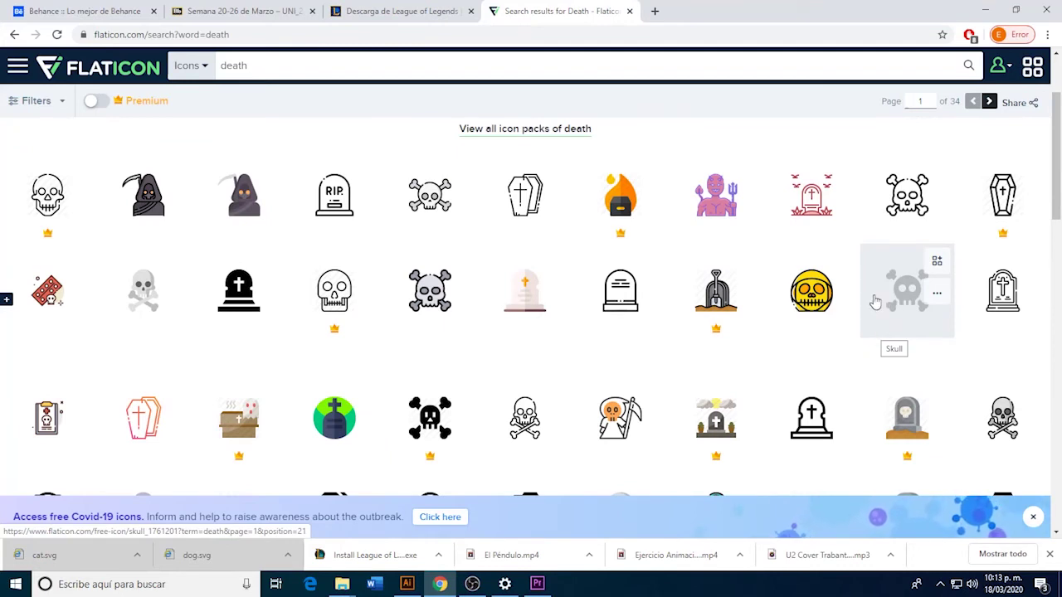
Download the filled skull icon free as skull.svg and open it.
{"action": "left_click", "coordinate": [877, 303]}
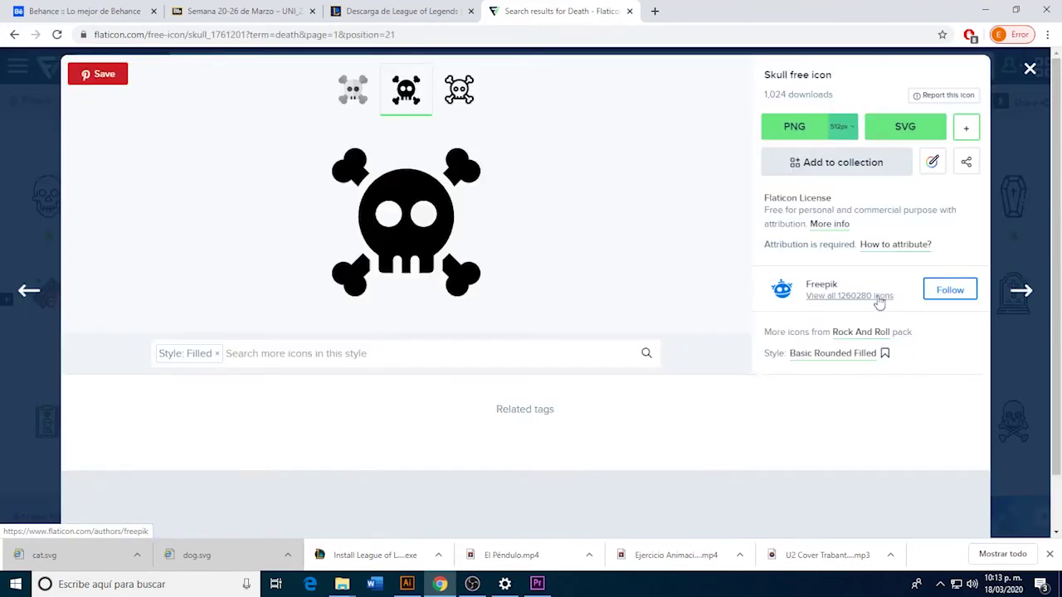
{"action": "left_click", "coordinate": [833, 129]}
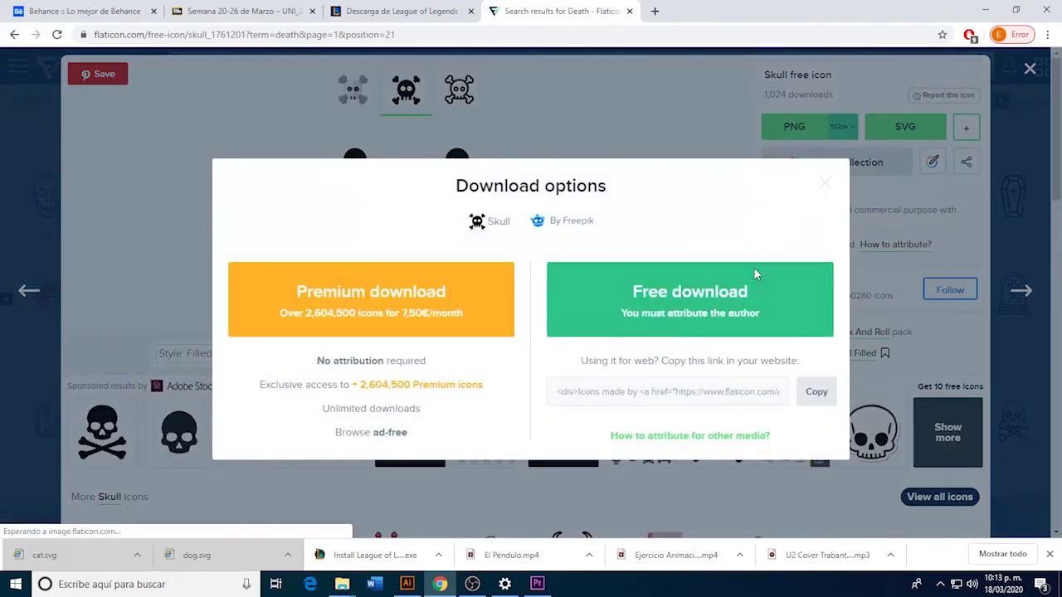
{"action": "left_click", "coordinate": [753, 273]}
{"action": "left_click", "coordinate": [71, 559]}
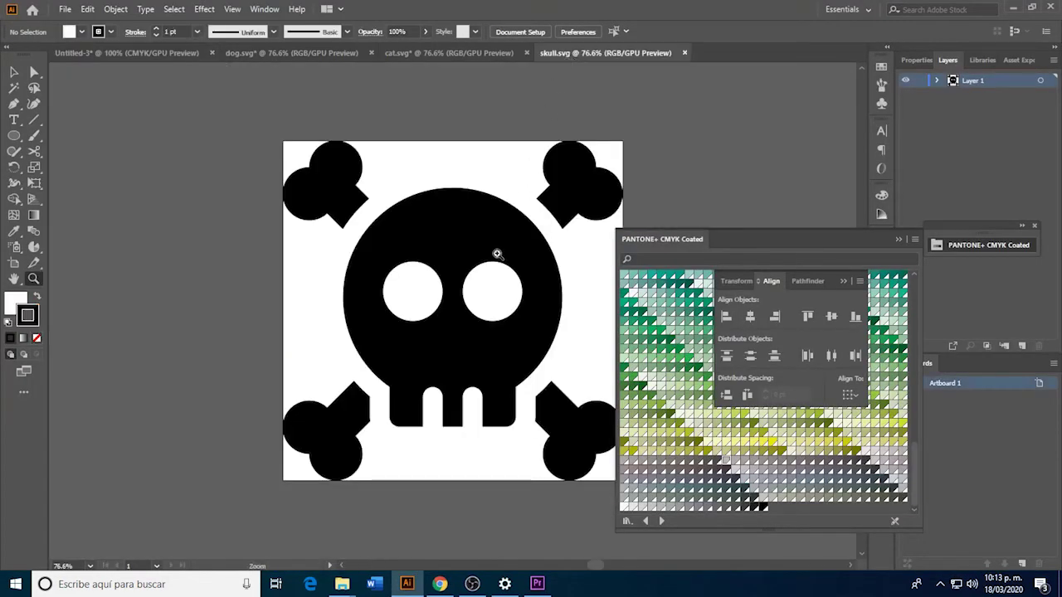
Select the skull and its four crossbones in skull.svg and cut them.
{"action": "key", "text": "v"}
{"action": "left_click", "coordinate": [483, 243]}
{"action": "left_click", "coordinate": [322, 192], "text": "shift"}
{"action": "left_click", "coordinate": [562, 191], "text": "shift"}
{"action": "left_click", "coordinate": [342, 400], "text": "shift"}
{"action": "left_click", "coordinate": [557, 437], "text": "shift"}
{"action": "key", "text": "a"}
{"action": "key", "text": "ctrl+x"}
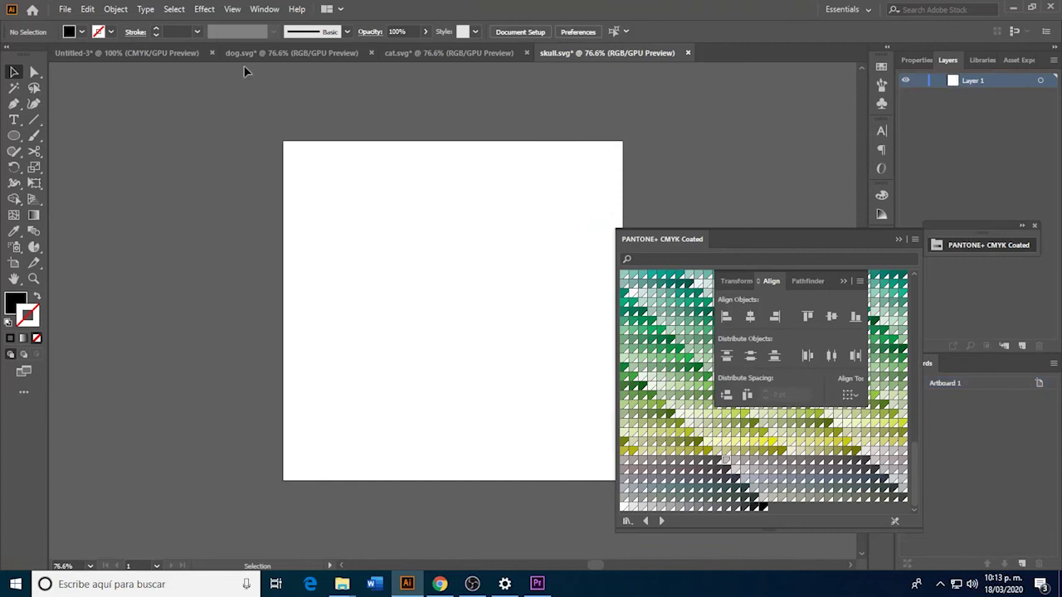
Paste the skull into the chart, group it, and scale it down over the grey ring.
{"action": "left_click", "coordinate": [154, 53]}
{"action": "key", "text": "ctrl+v"}
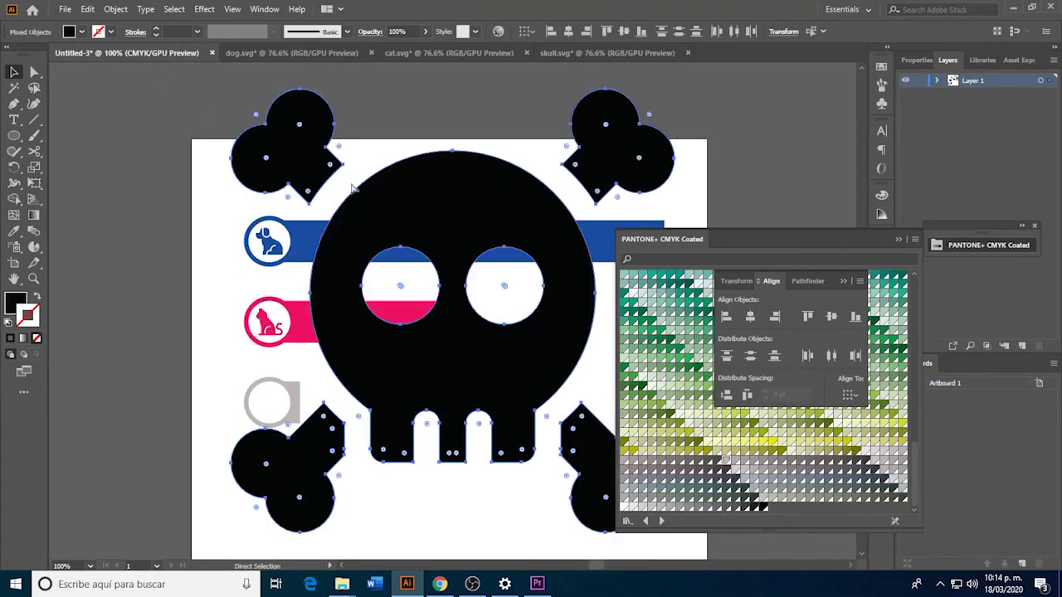
{"action": "key", "text": "ctrl+g"}
{"action": "mouse_move", "coordinate": [673, 89]}
{"action": "left_mouse_down"}
{"action": "mouse_move", "coordinate": [633, 143]}
{"action": "mouse_move", "coordinate": [489, 270]}
{"action": "left_mouse_up"}
{"action": "left_click_drag", "start_coordinate": [450, 309], "coordinate": [261, 380]}
Shrink the skull to fit the ring and align it centred on the white circle.
{"action": "mouse_move", "coordinate": [241, 329]}
{"action": "left_mouse_down"}
{"action": "mouse_move", "coordinate": [355, 203]}
{"action": "mouse_move", "coordinate": [289, 230]}
{"action": "mouse_move", "coordinate": [253, 305]}
{"action": "left_mouse_up"}
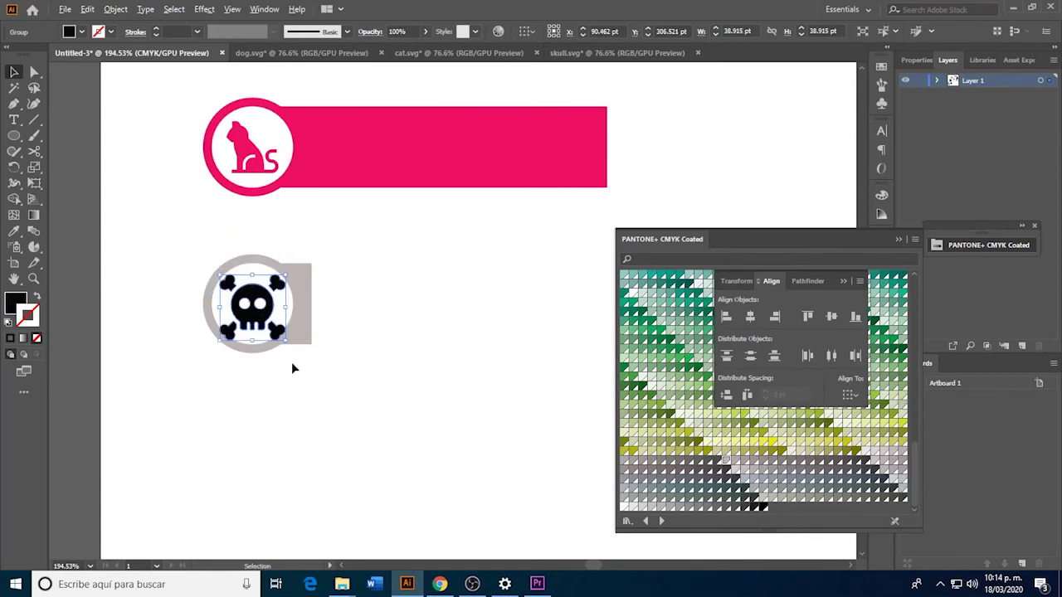
{"action": "left_click_drag", "start_coordinate": [286, 339], "coordinate": [278, 335]}
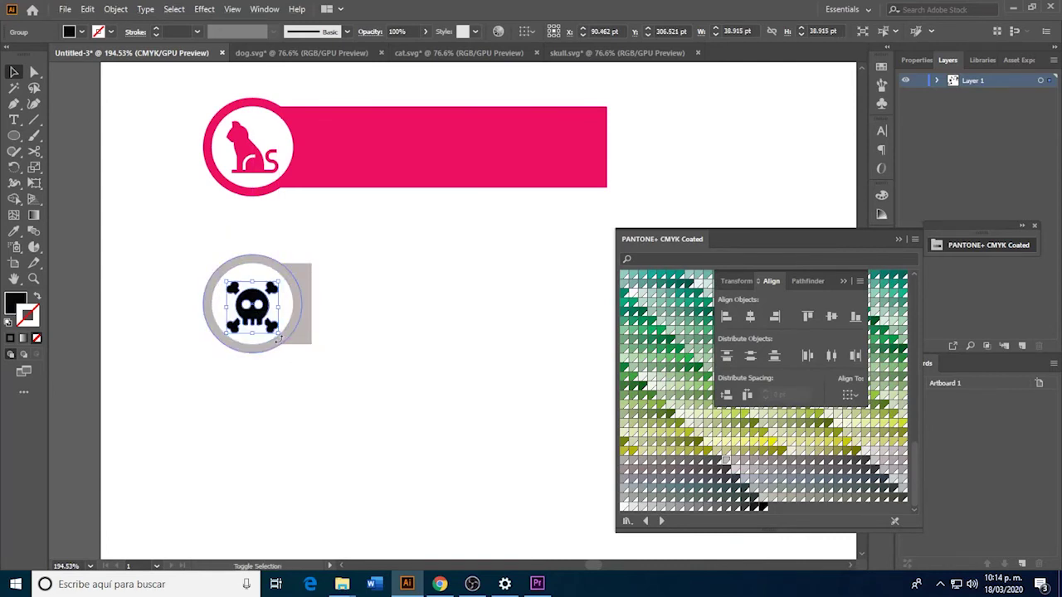
{"action": "left_click", "coordinate": [307, 225]}
{"action": "left_click_drag", "start_coordinate": [260, 310], "coordinate": [264, 305]}
{"action": "left_click", "coordinate": [255, 268], "text": "shift"}
{"action": "left_click", "coordinate": [255, 275]}
{"action": "left_click", "coordinate": [614, 30]}
{"action": "left_click", "coordinate": [358, 271]}
Eyedrop the light grey onto the skull and zoom out to the whole chart.
{"action": "left_click", "coordinate": [278, 301]}
{"action": "key", "text": "i"}
{"action": "left_click", "coordinate": [279, 300]}
{"action": "left_click", "coordinate": [437, 292]}
{"action": "key", "text": "ctrl+minus"}
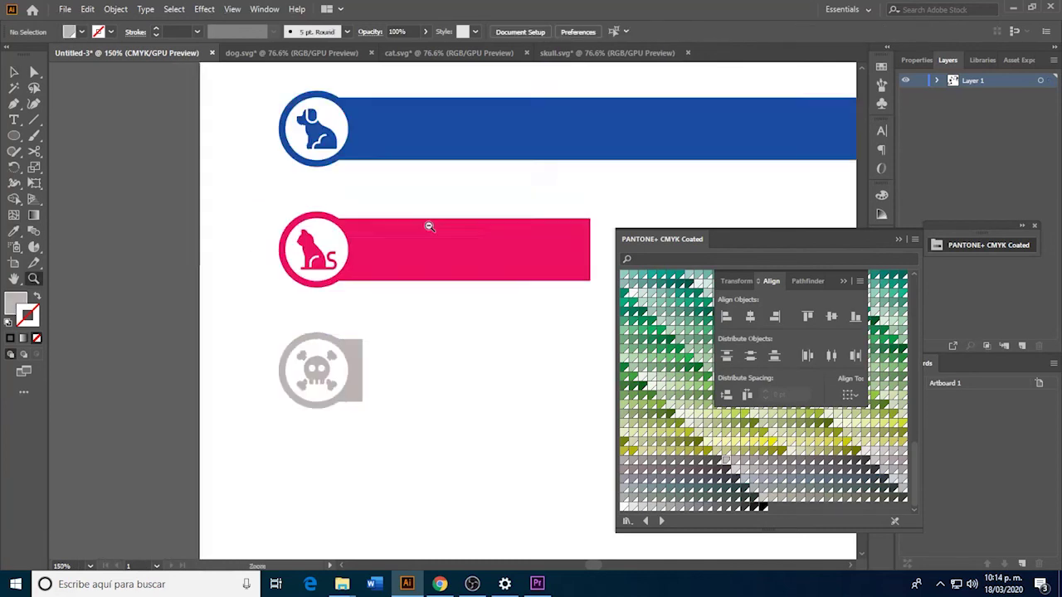
{"action": "key", "text": "ctrl+minus"}
{"action": "key", "text": "v"}
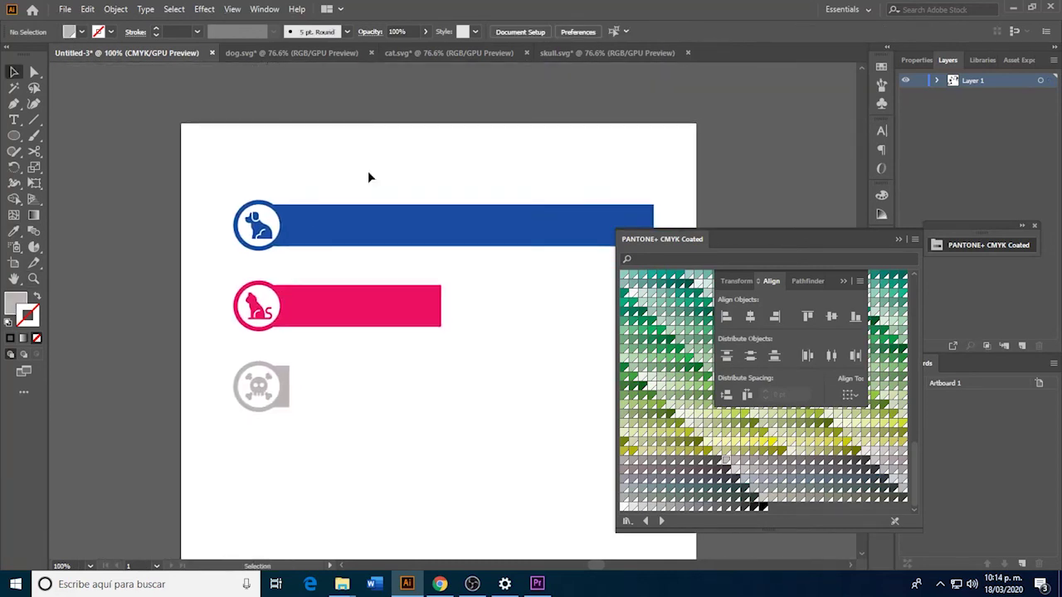
{"action": "key", "text": "t"}
{"action": "left_click", "coordinate": [369, 175]}
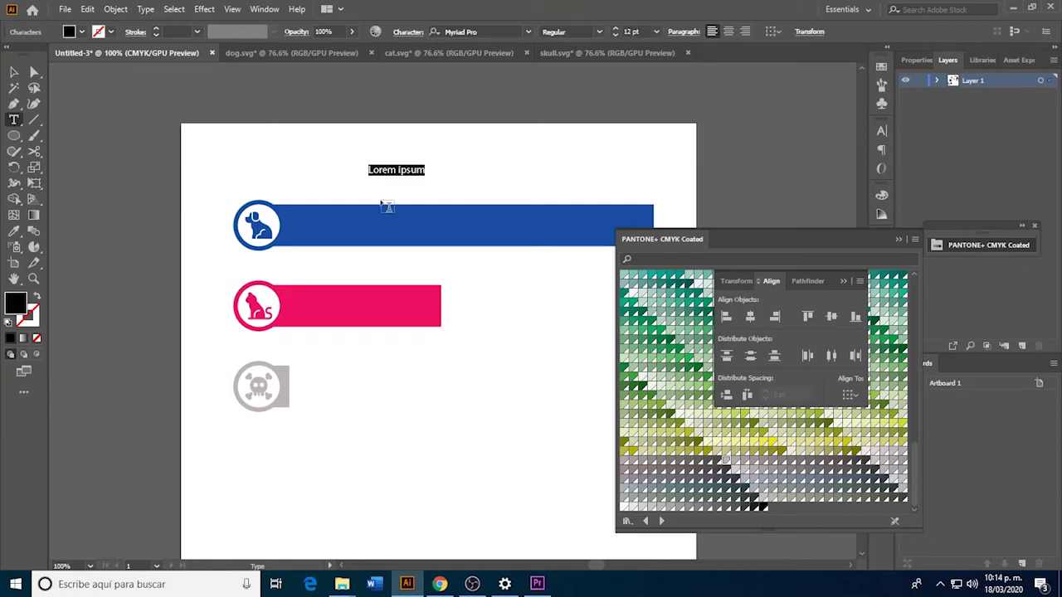
Type the '65% les gustan los perros' label and set it in Gilroy ExtraBold.
{"action": "type", "text": "65% les gustan los perros"}
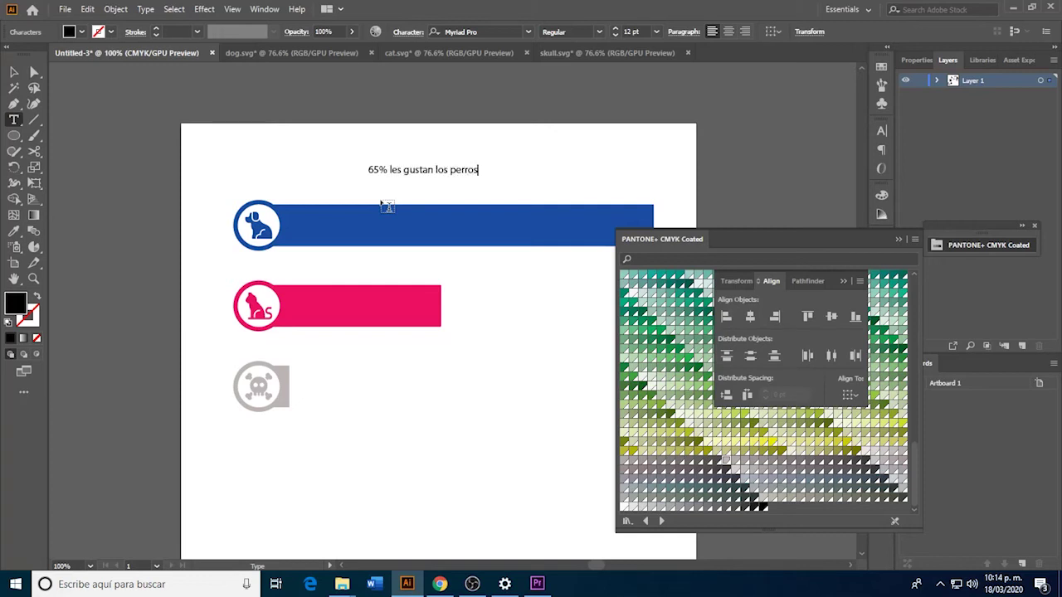
{"action": "key", "text": "Escape"}
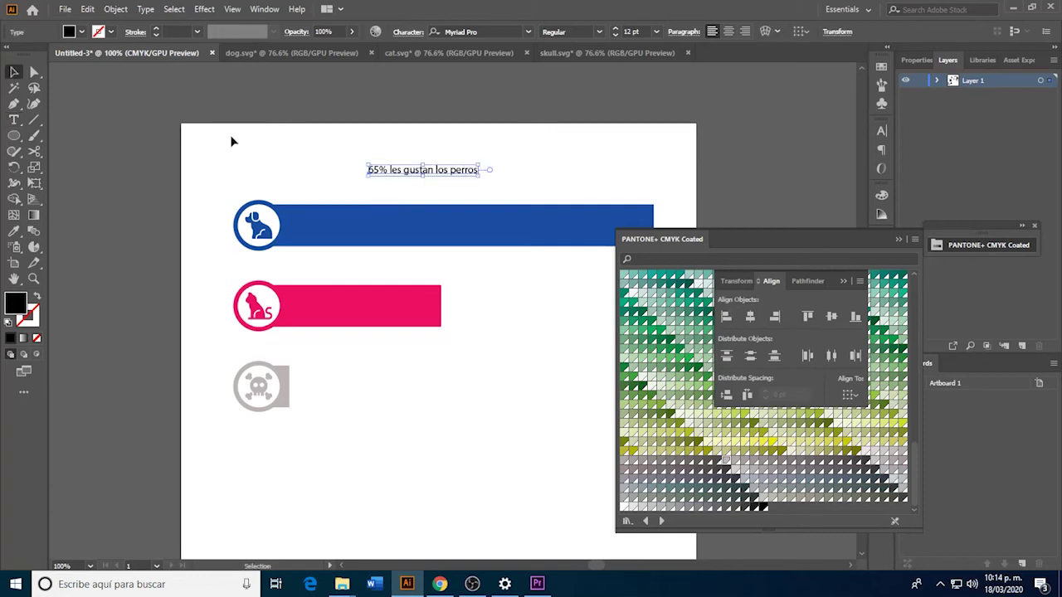
{"action": "left_click", "coordinate": [489, 31]}
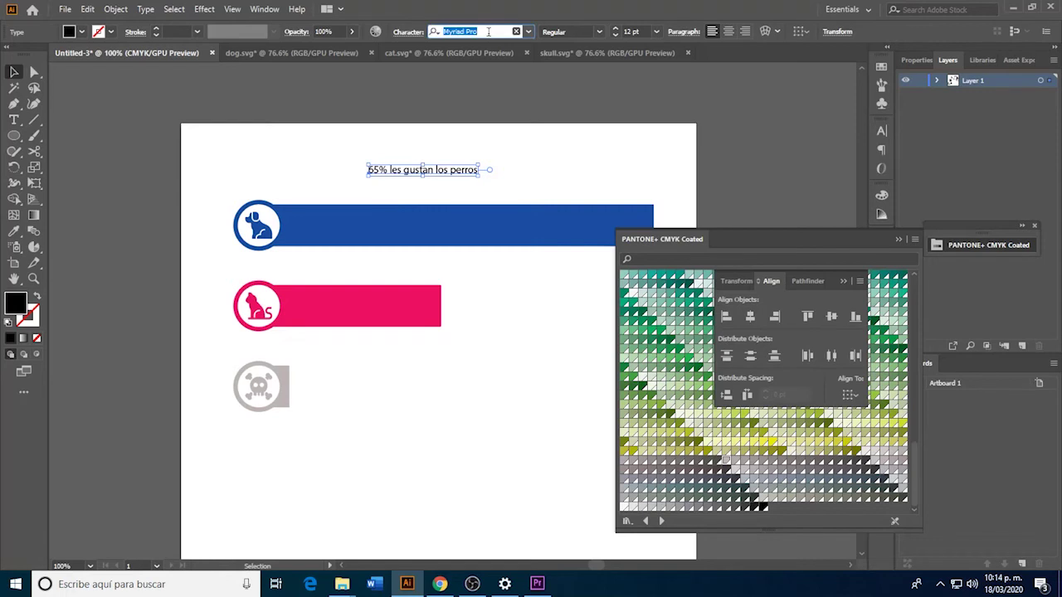
{"action": "type", "text": "gilr"}
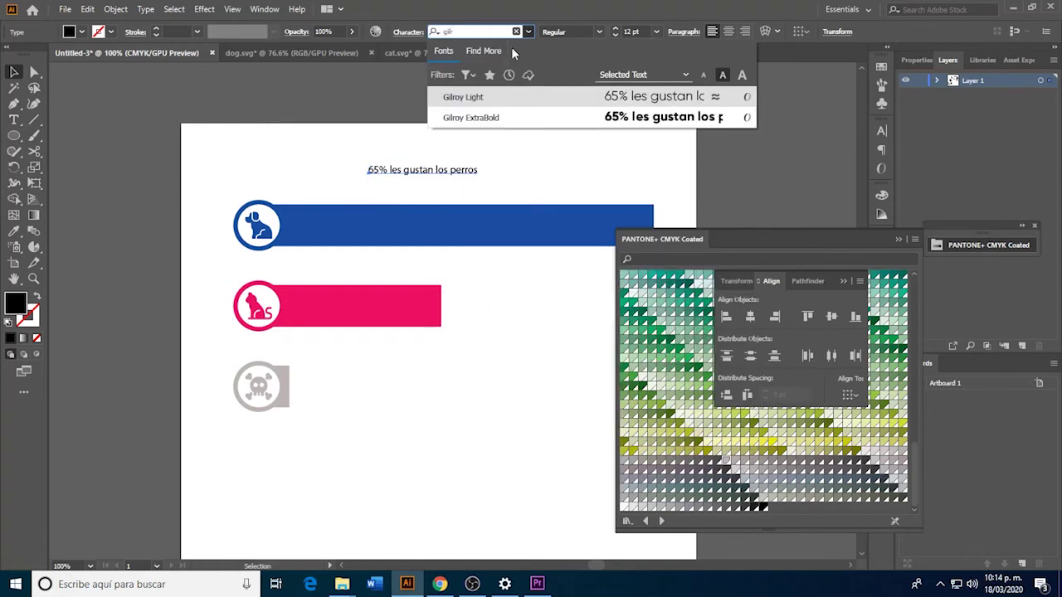
{"action": "left_click", "coordinate": [522, 117]}
Make the label white, enlarge it on the blue bar, and Alt-drag a copy onto the pink bar.
{"action": "mouse_move", "coordinate": [448, 172]}
{"action": "left_mouse_down"}
{"action": "mouse_move", "coordinate": [388, 224]}
{"action": "mouse_move", "coordinate": [533, 276]}
{"action": "left_mouse_up"}
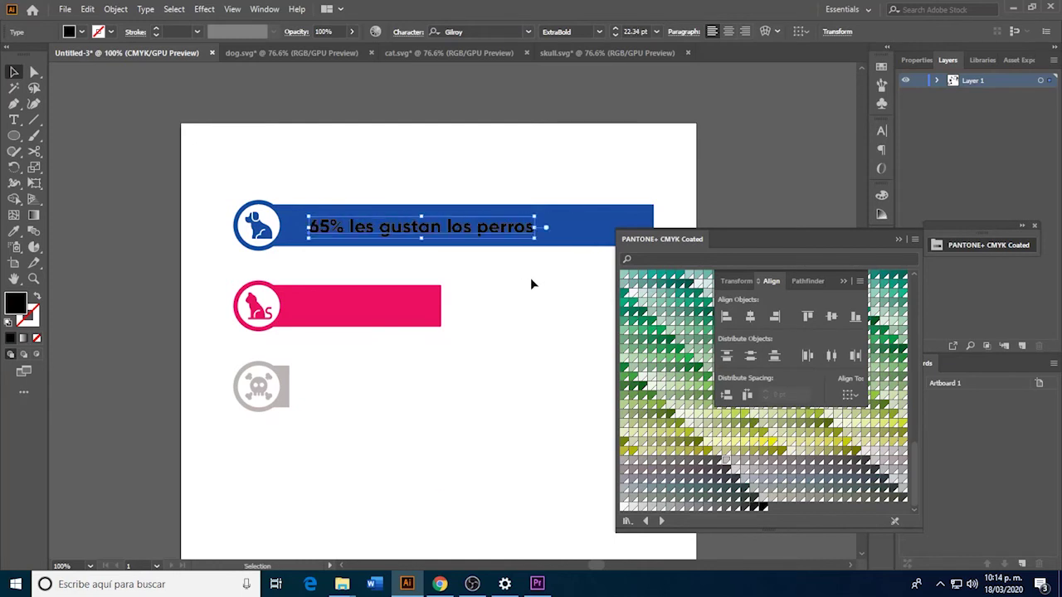
{"action": "key", "text": "i"}
{"action": "left_click", "coordinate": [496, 286]}
{"action": "key", "text": "v"}
{"action": "left_click", "coordinate": [481, 240]}
{"action": "left_click", "coordinate": [488, 251]}
{"action": "left_click_drag", "start_coordinate": [362, 223], "coordinate": [350, 219]}
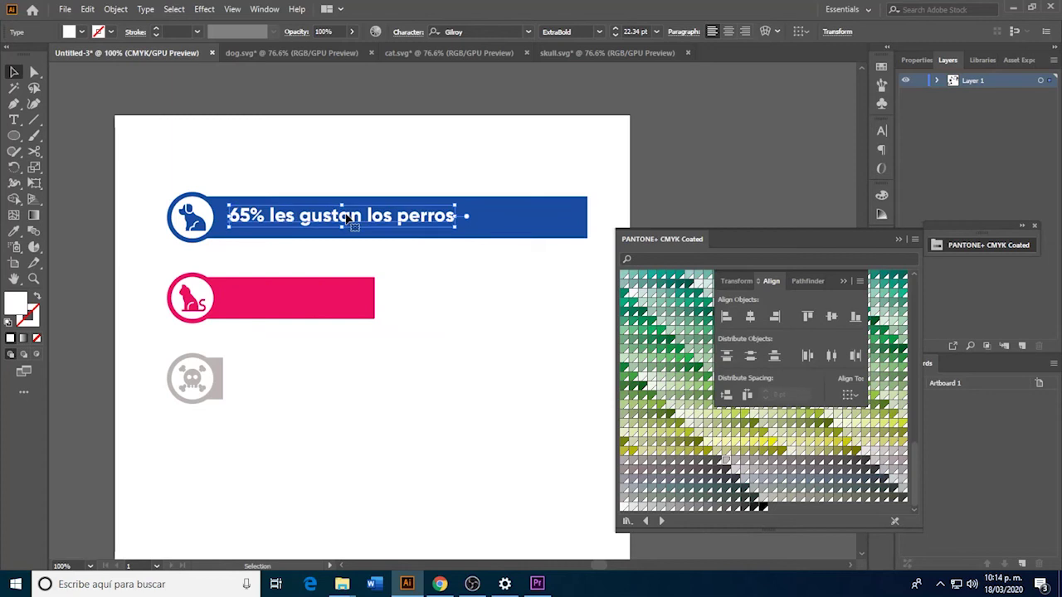
{"action": "left_click_drag", "start_coordinate": [454, 226], "coordinate": [507, 270]}
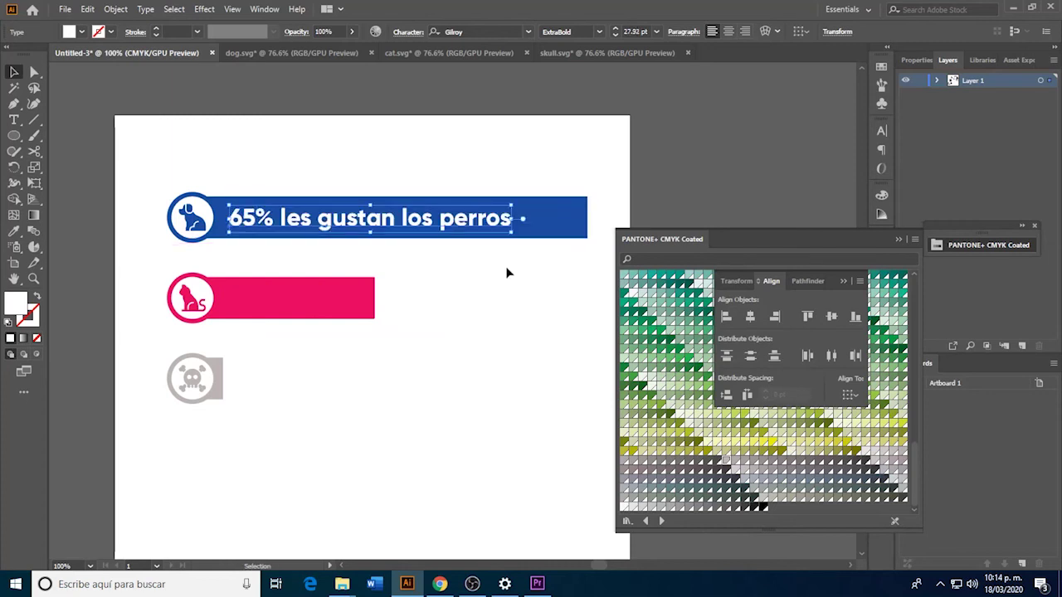
{"action": "left_click", "coordinate": [465, 264]}
{"action": "left_click_drag", "start_coordinate": [398, 220], "coordinate": [395, 306]}
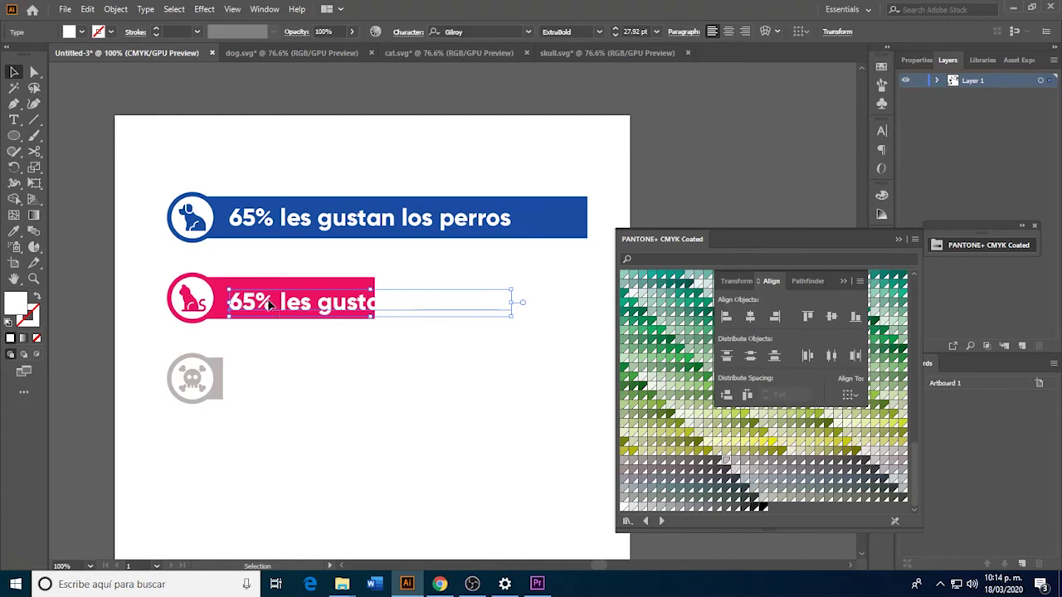
Change the pink-bar copy's number to 30% and shrink it to fit the bar.
{"action": "double_click", "coordinate": [274, 302]}
{"action": "left_click_drag", "start_coordinate": [229, 302], "coordinate": [259, 302]}
{"action": "type", "text": "30"}
{"action": "key", "text": "Escape"}
{"action": "left_click_drag", "start_coordinate": [512, 316], "coordinate": [383, 336]}
{"action": "left_click", "coordinate": [438, 339]}
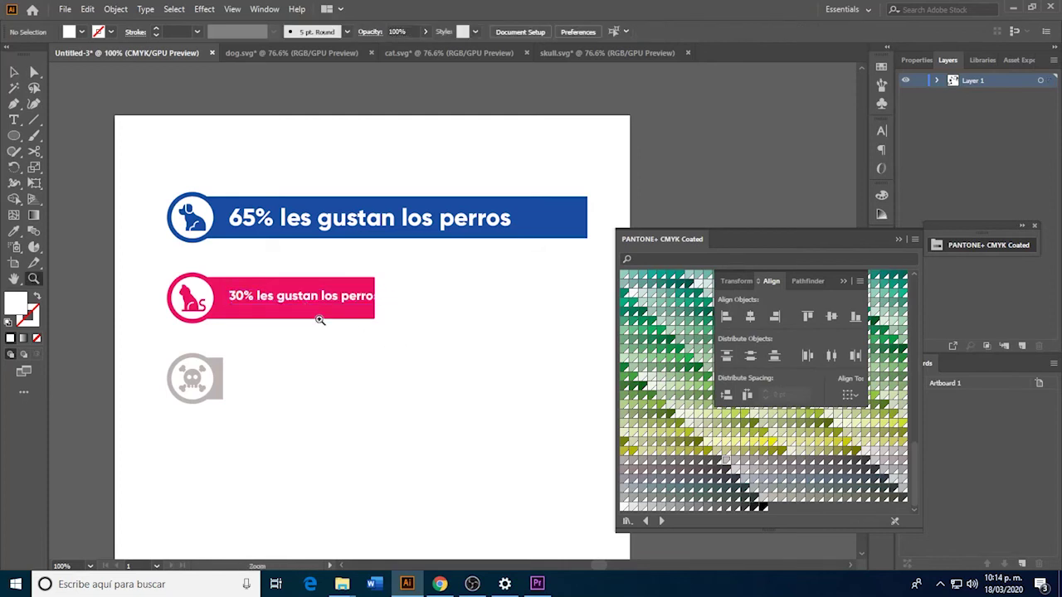
Nudge the blue and pink captions into alignment with each other.
{"action": "key", "text": "ctrl+equal"}
{"action": "left_click", "coordinate": [344, 160]}
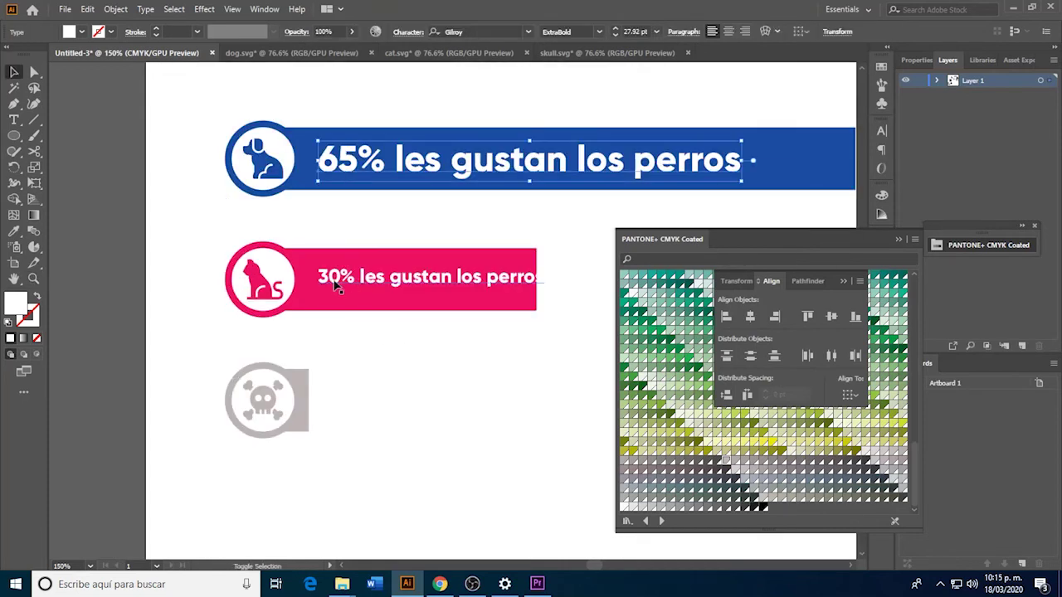
{"action": "left_click_drag", "start_coordinate": [341, 280], "coordinate": [319, 280]}
{"action": "left_click", "coordinate": [462, 351]}
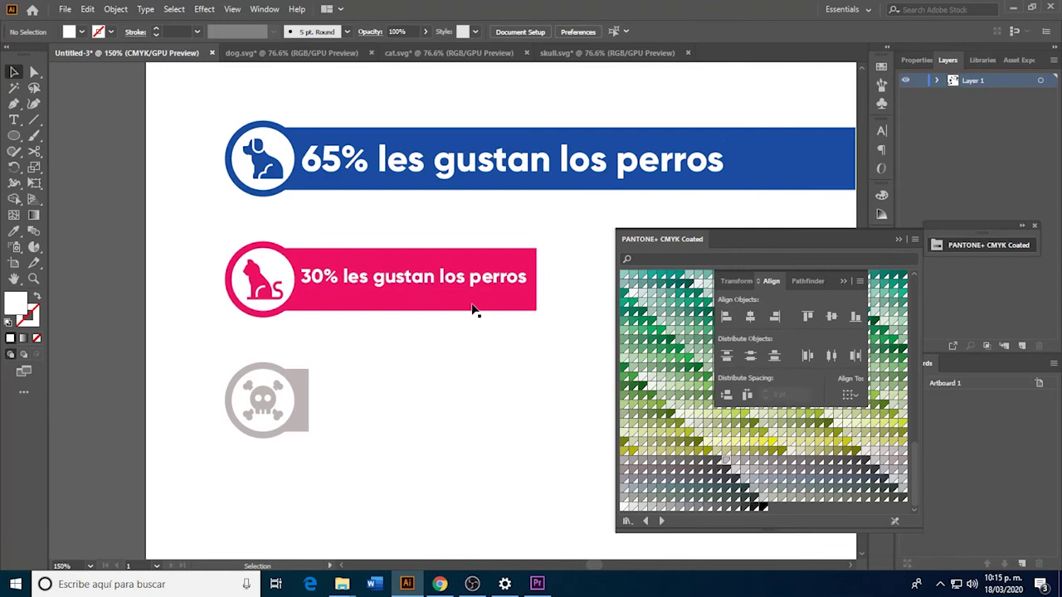
{"action": "left_click_drag", "start_coordinate": [446, 283], "coordinate": [445, 279]}
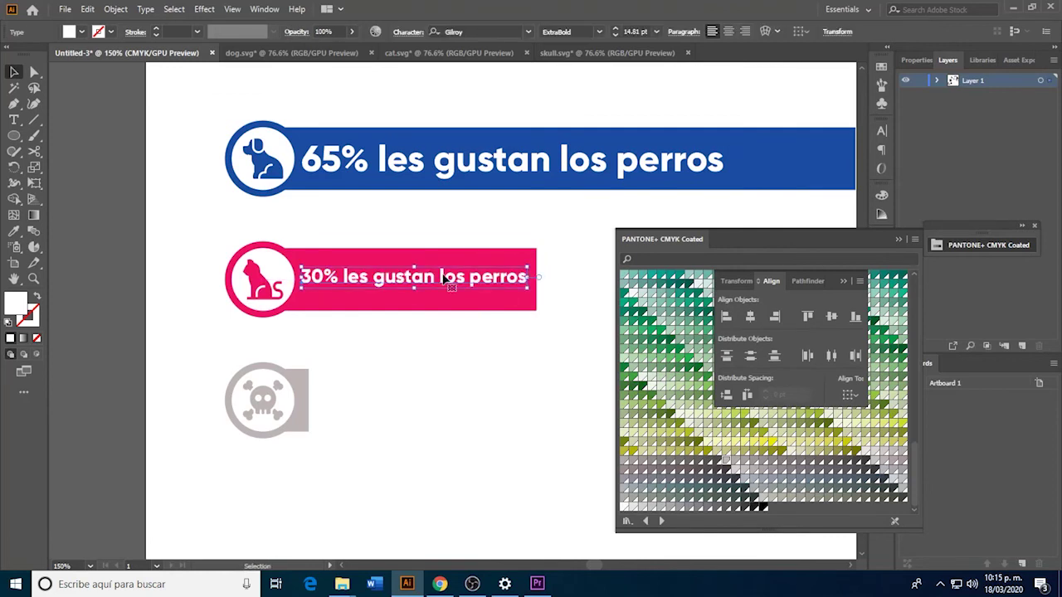
Break the pink caption after 'gustan' and shift both captions right, away from the icons.
{"action": "key", "text": "t"}
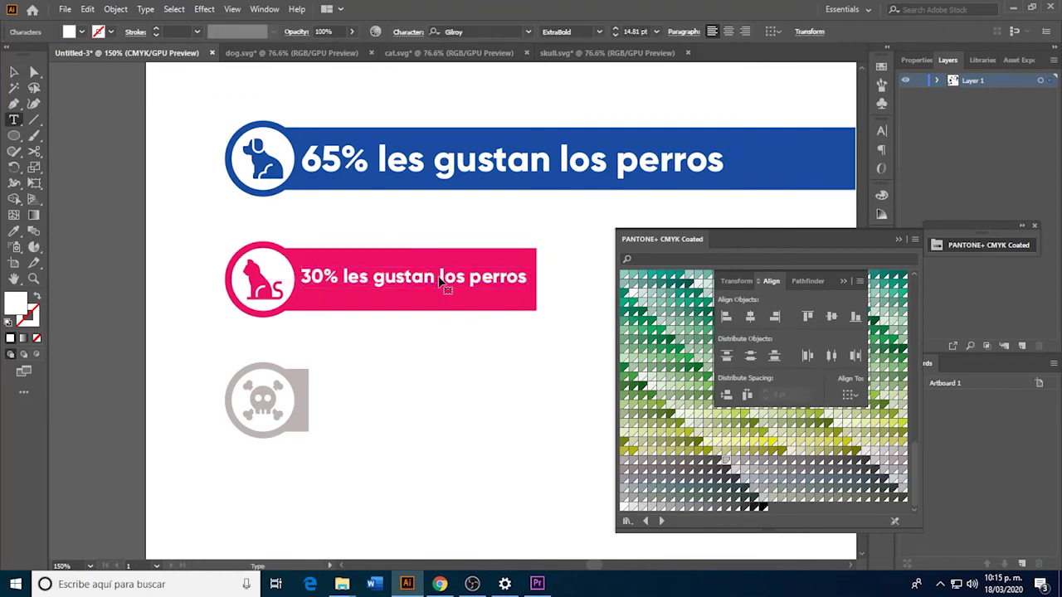
{"action": "left_click", "coordinate": [440, 276]}
{"action": "key", "text": "Return"}
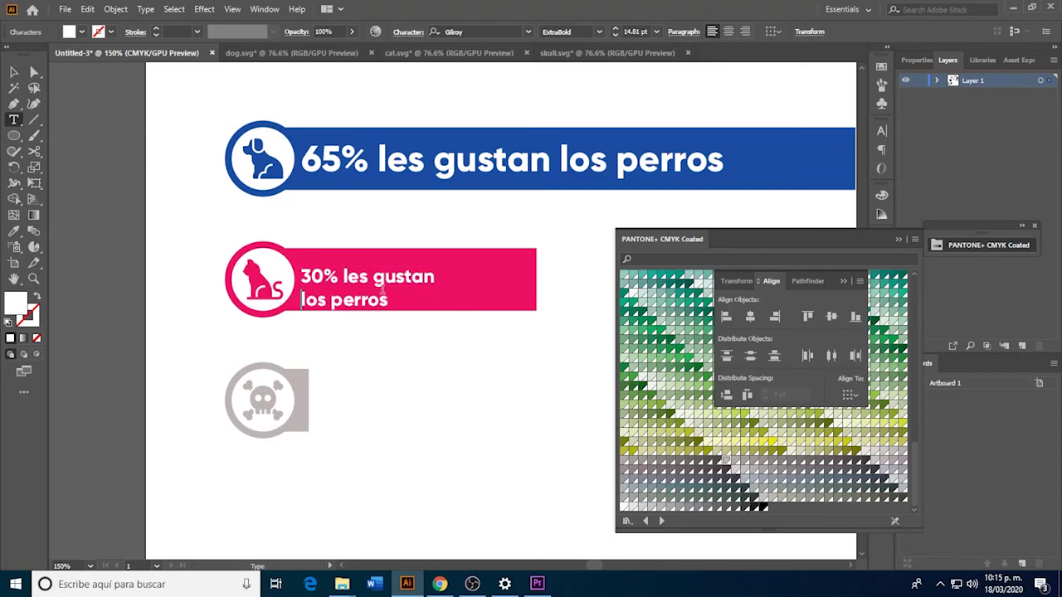
{"action": "key", "text": "Escape"}
{"action": "mouse_move", "coordinate": [440, 286]}
{"action": "left_mouse_down"}
{"action": "mouse_move", "coordinate": [378, 264]}
{"action": "mouse_move", "coordinate": [454, 307]}
{"action": "left_mouse_up"}
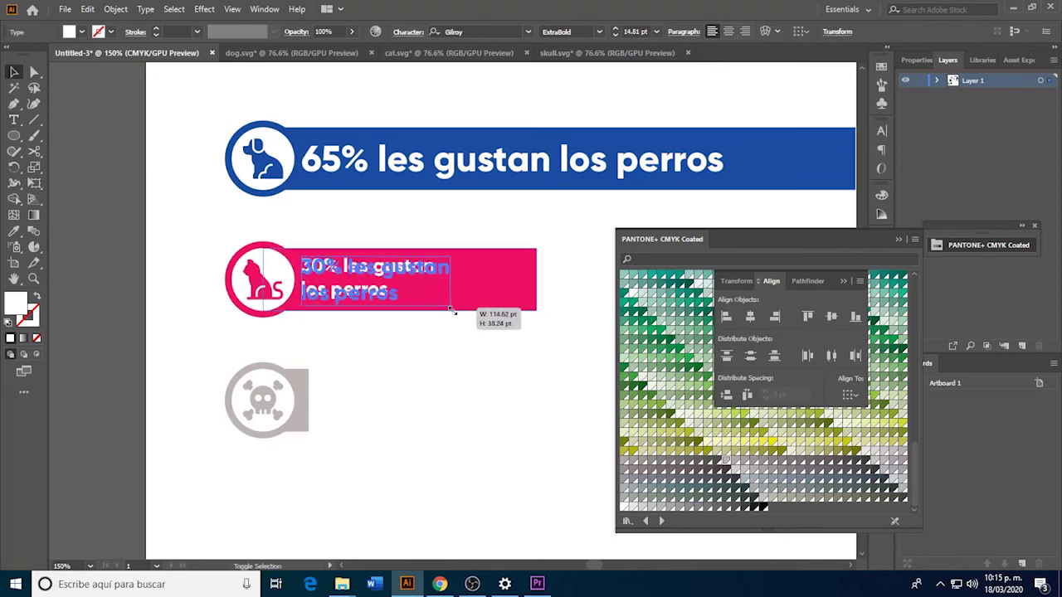
{"action": "left_click", "coordinate": [354, 170], "text": "shift"}
{"action": "left_click_drag", "start_coordinate": [353, 168], "coordinate": [375, 168]}
Replace 'perros' with 'gatos' in the pink caption and copy it beside the skull.
{"action": "key", "text": "t"}
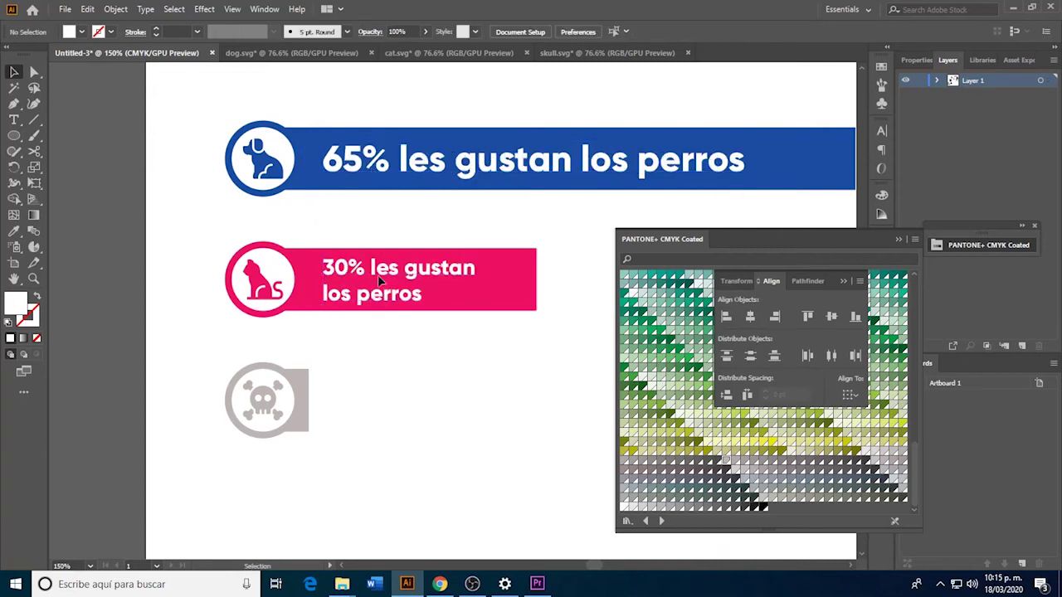
{"action": "triple_click", "coordinate": [373, 294]}
{"action": "left_click", "coordinate": [375, 294]}
{"action": "left_click_drag", "start_coordinate": [355, 293], "coordinate": [474, 308]}
{"action": "type", "text": "gatos"}
{"action": "key", "text": "Escape"}
{"action": "left_click", "coordinate": [379, 320]}
{"action": "left_click_drag", "start_coordinate": [371, 307], "coordinate": [372, 426]}
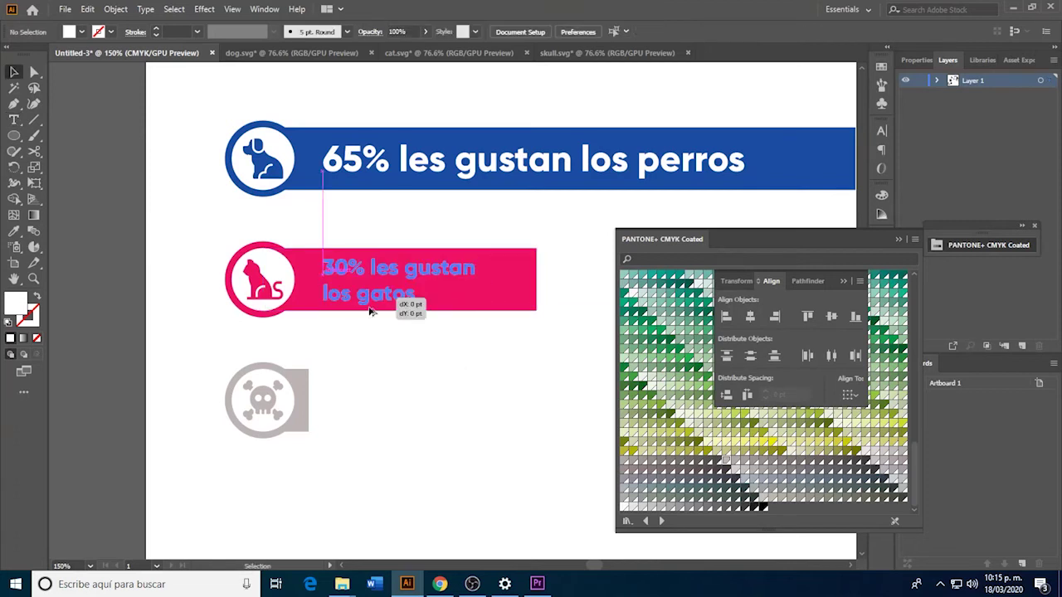
Colour the copied caption the skull's grey and shrink it to about 13.62 pt.
{"action": "key", "text": "i"}
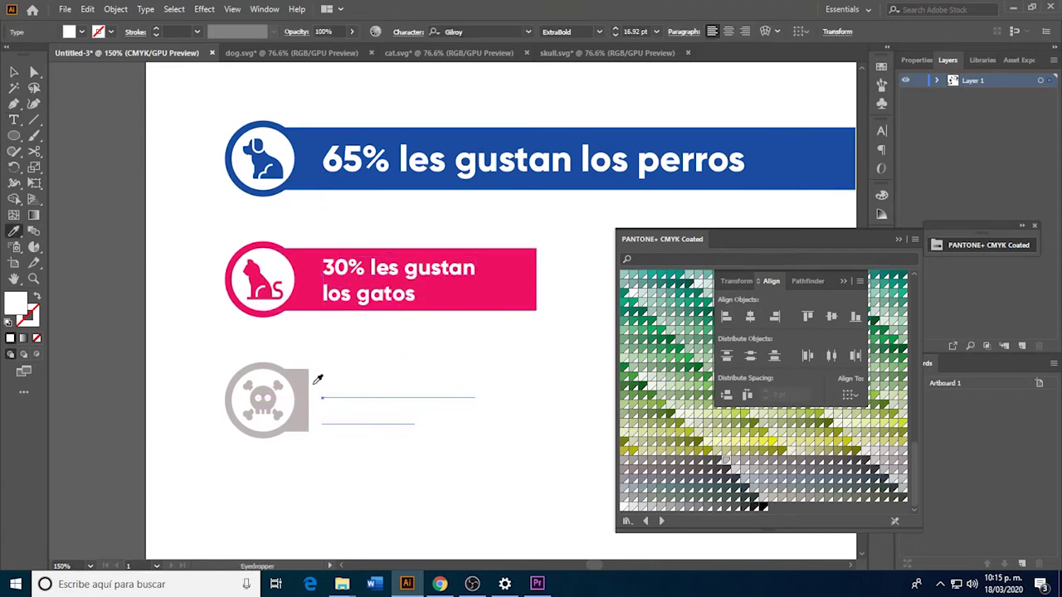
{"action": "left_click", "coordinate": [282, 415]}
{"action": "key", "text": "v"}
{"action": "left_click_drag", "start_coordinate": [475, 432], "coordinate": [446, 421]}
Replace the grey caption's text with '5% no les gustan ni los perros ni lo gatos'.
{"action": "double_click", "coordinate": [360, 389]}
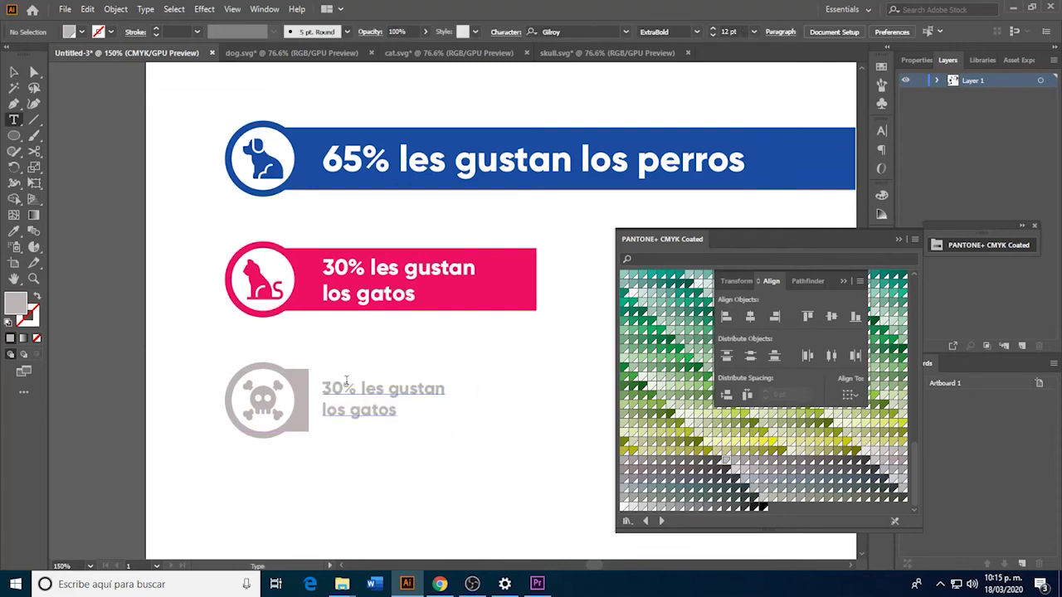
{"action": "key", "text": "ctrl+a"}
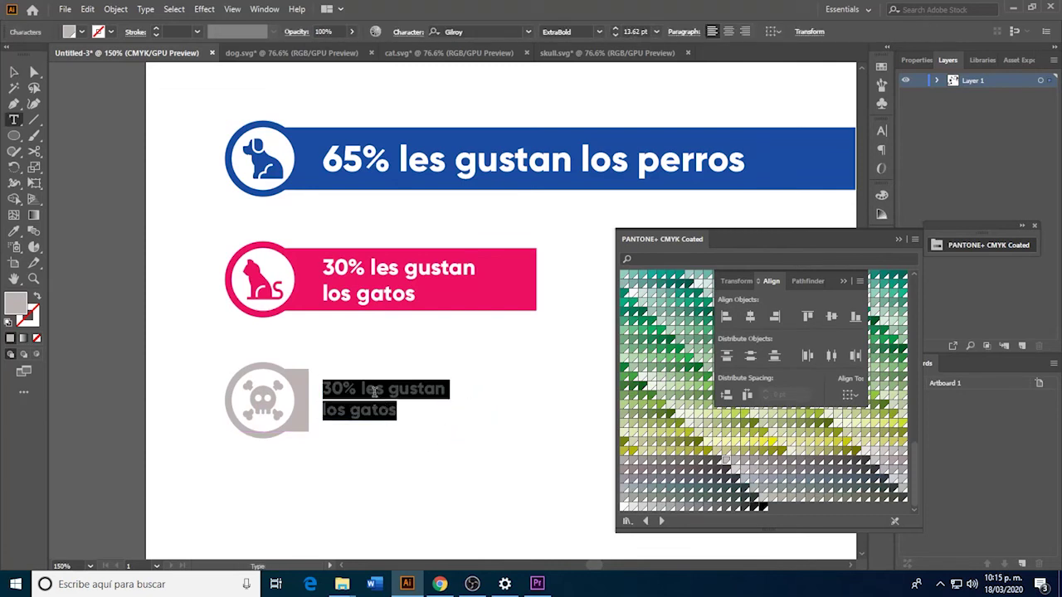
{"action": "type", "text": "5"}
{"action": "type", "text": "0"}
{"action": "key", "text": "BackSpace"}
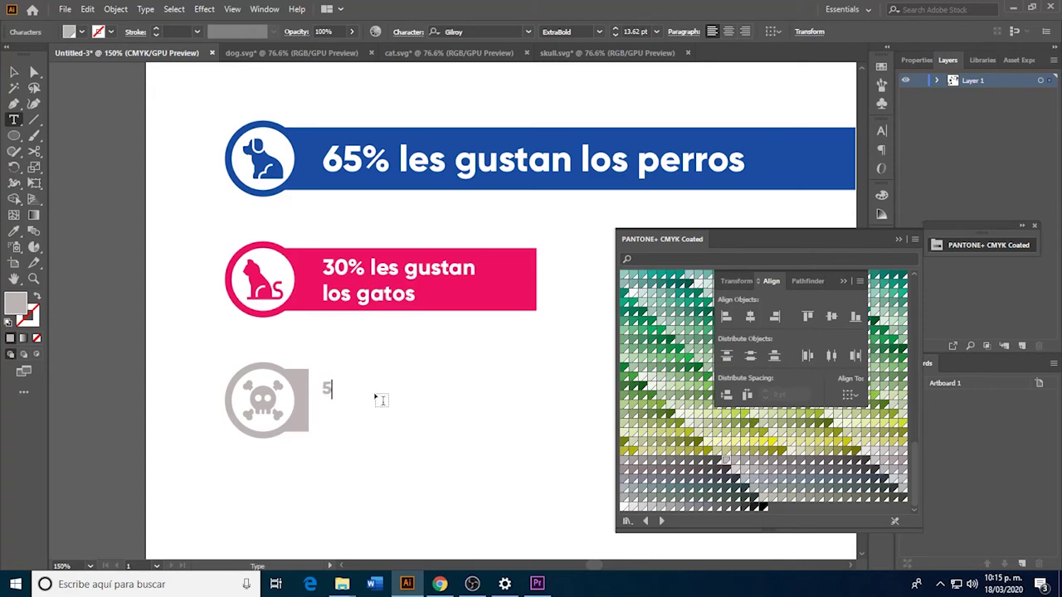
{"action": "type", "text": "$"}
{"action": "key", "text": "BackSpace"}
{"action": "key", "text": "BackSpace"}
{"action": "key", "text": "BackSpace"}
{"action": "key", "text": "BackSpace"}
{"action": "type", "text": "les gustan ni l"}
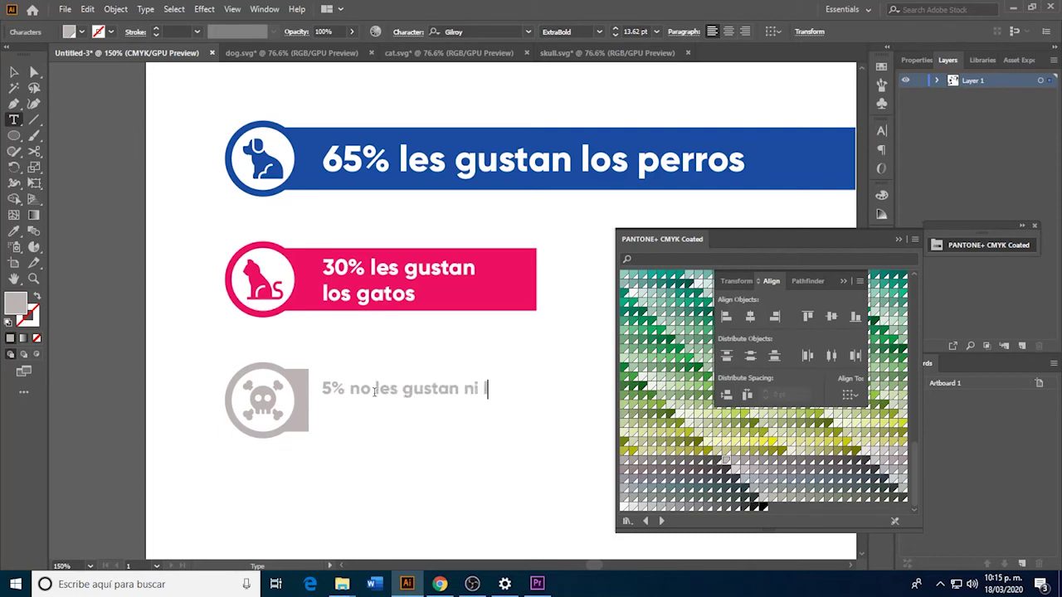
{"action": "type", "text": "os perros"}
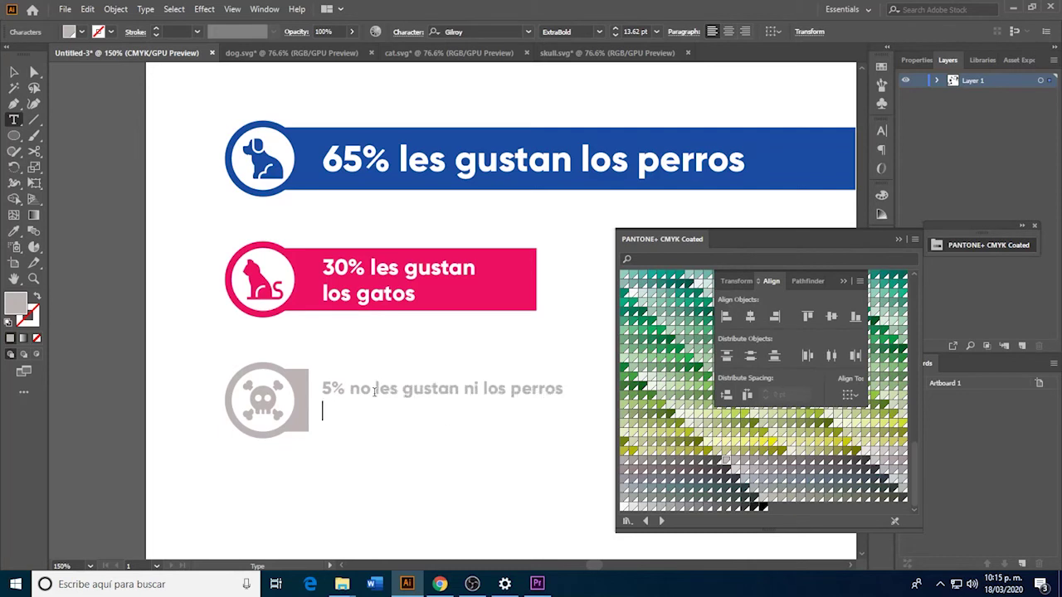
{"action": "type", "text": "og "}
{"action": "type", "text": "os"}
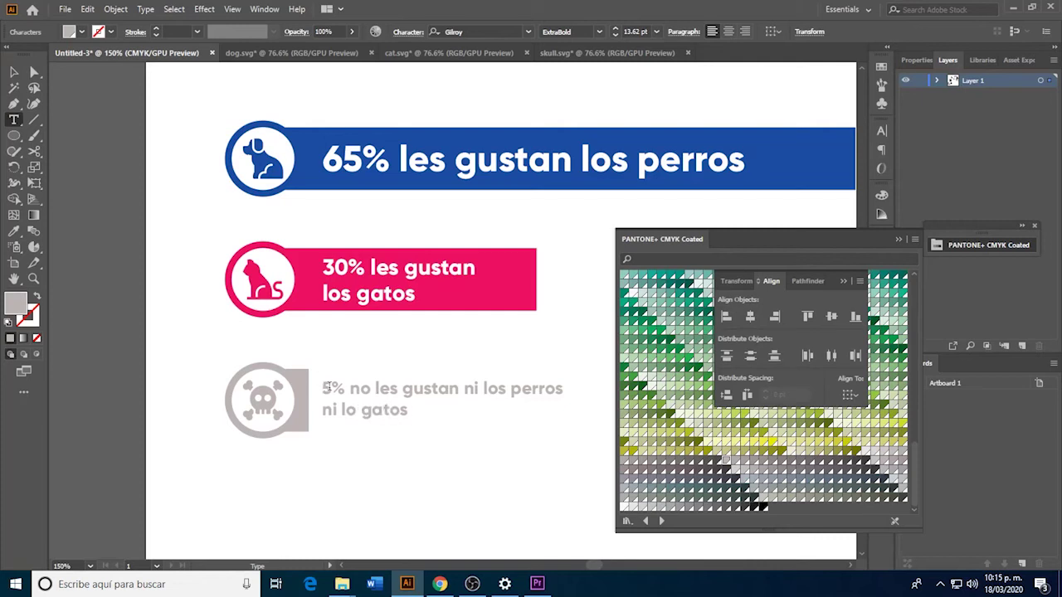
{"action": "left_click", "coordinate": [331, 388]}
Prefix the grey, pink and blue captions with 'Al' to read 'Al 5%', 'Al 30%', 'Al 65%'.
{"action": "type", "text": "A"}
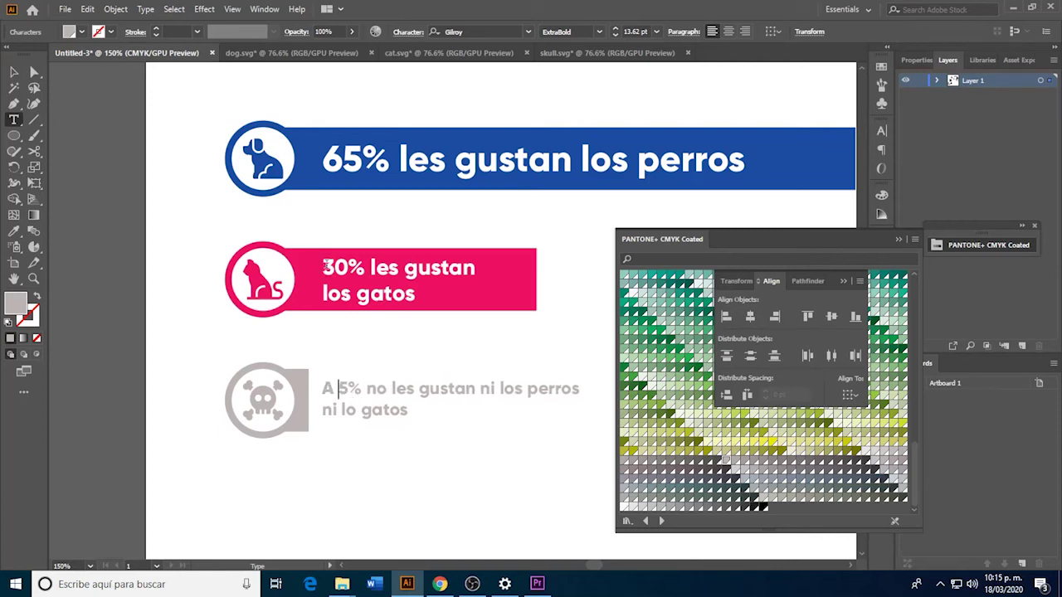
{"action": "left_click", "coordinate": [328, 267]}
{"action": "type", "text": "Q"}
{"action": "key", "text": "BackSpace"}
{"action": "type", "text": "Al"}
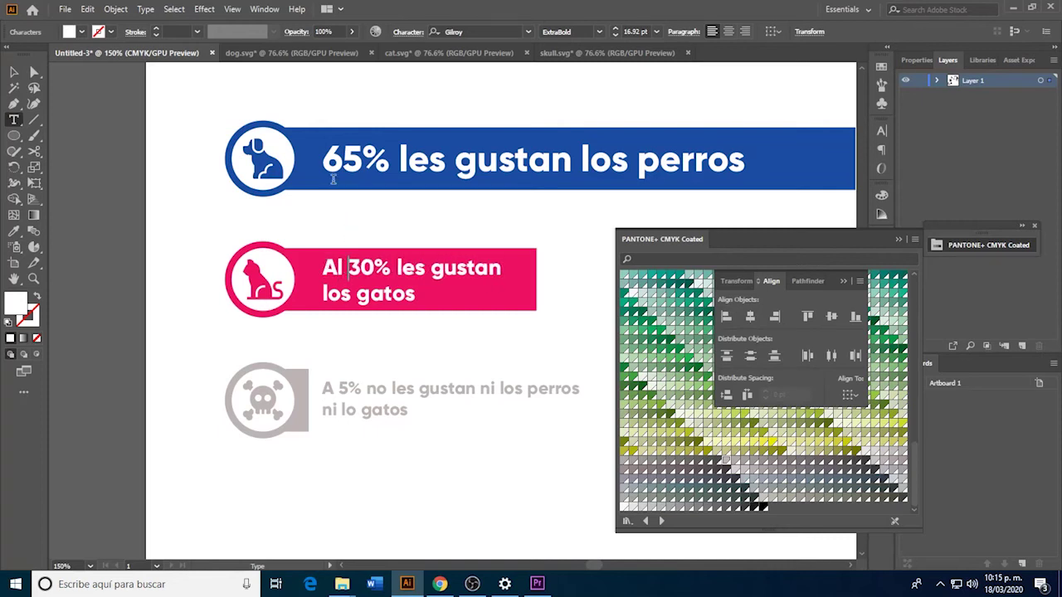
{"action": "left_click", "coordinate": [326, 160]}
{"action": "type", "text": "Al"}
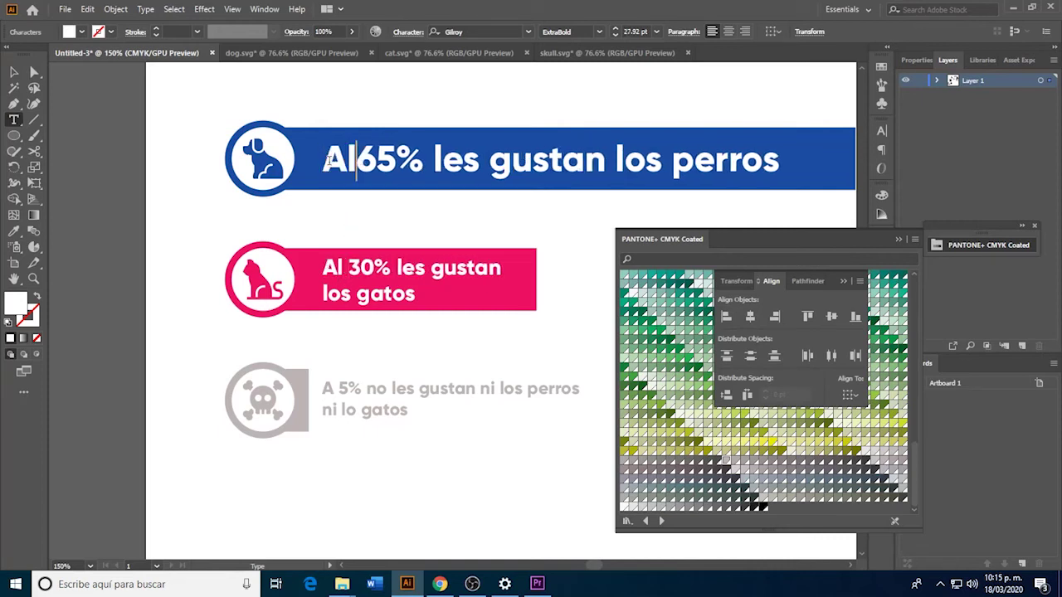
{"action": "left_click", "coordinate": [329, 389]}
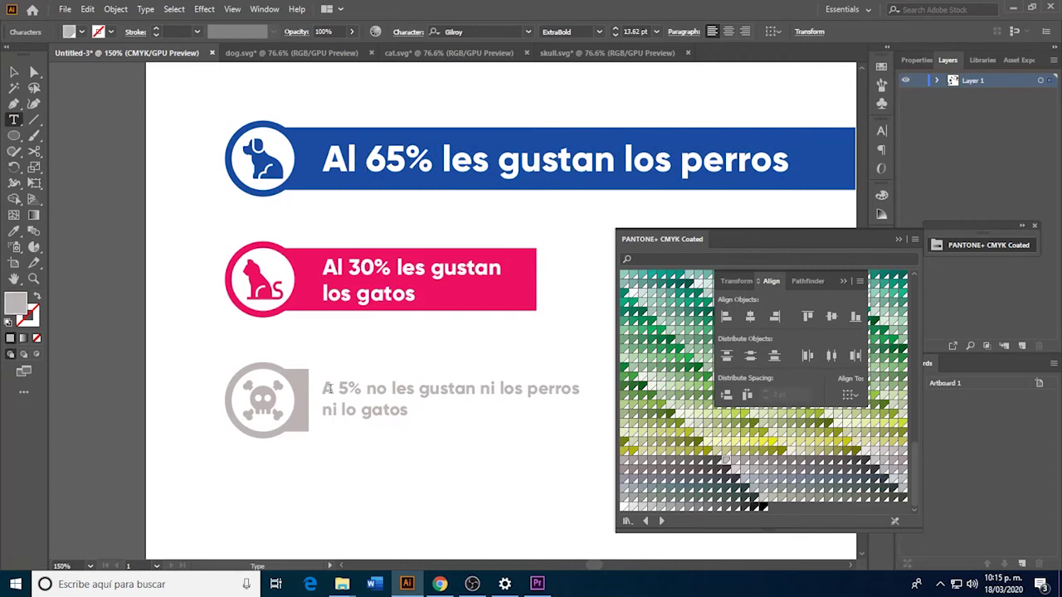
{"action": "type", "text": "l"}
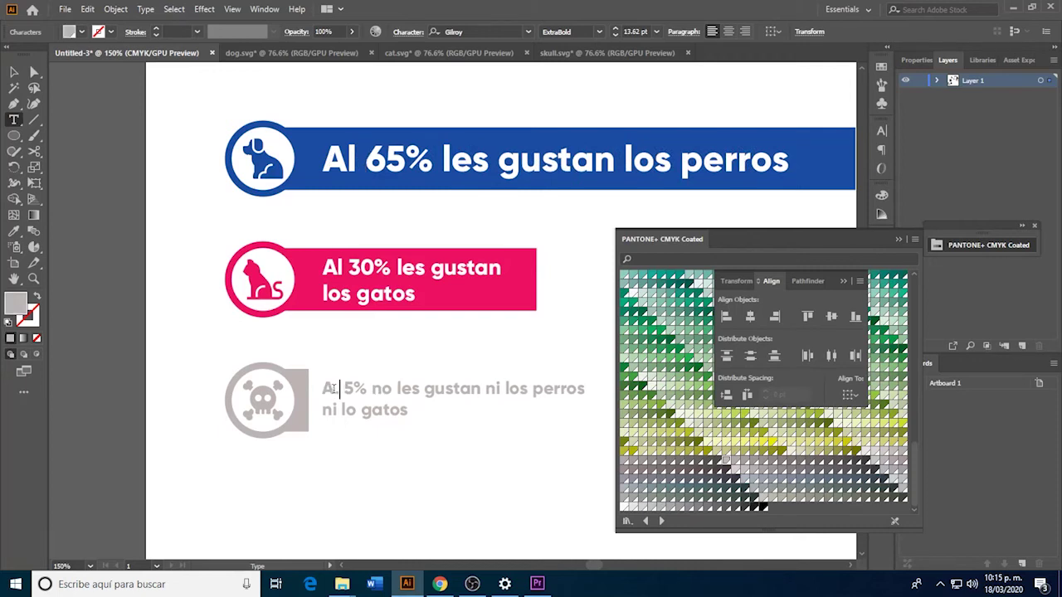
{"action": "key", "text": "BackSpace"}
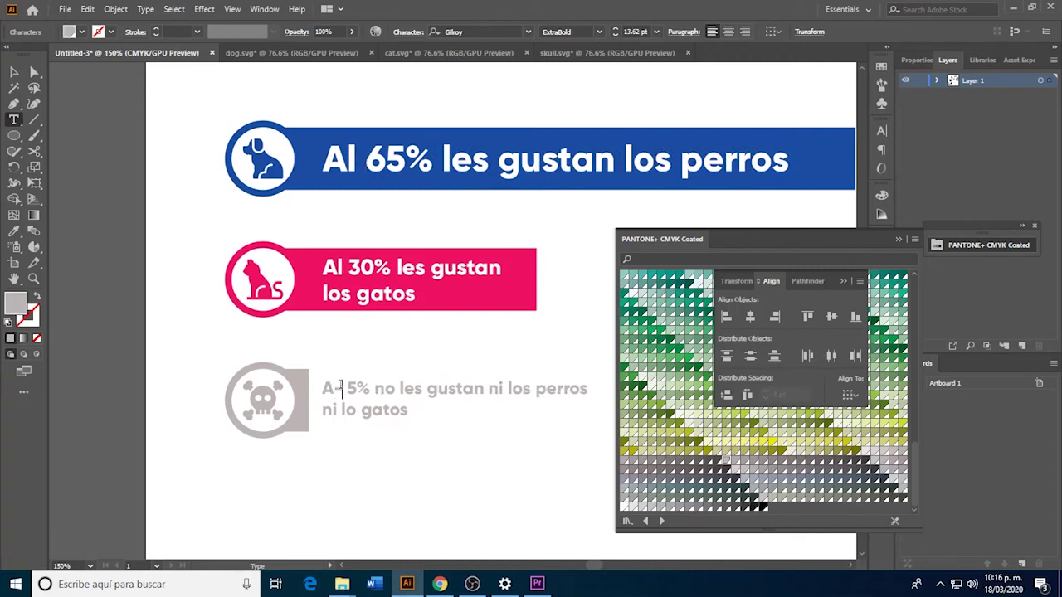
{"action": "type", "text": "l"}
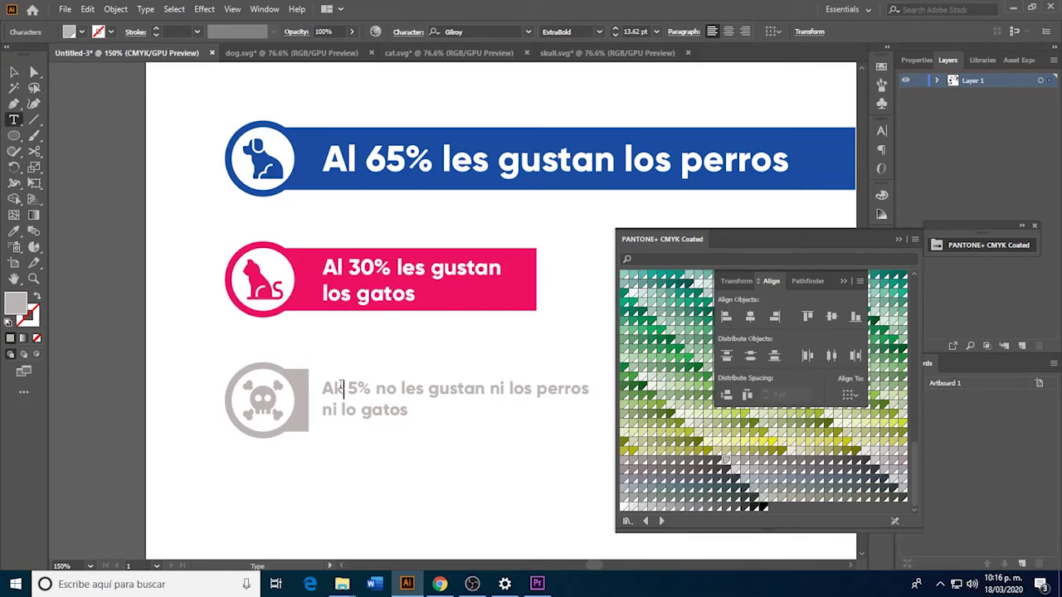
{"action": "key", "text": "Escape"}
{"action": "left_click", "coordinate": [477, 364]}
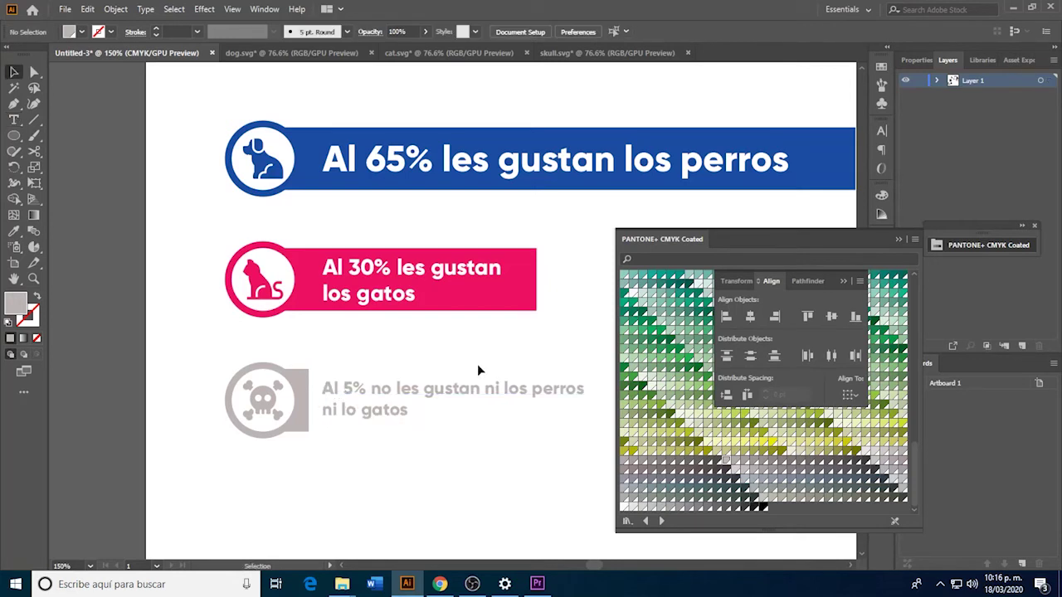
Zoom out to 50% and centre the finished artboard in view.
{"action": "key", "text": "z"}
{"action": "left_click", "coordinate": [458, 343], "text": "alt"}
{"action": "left_click", "coordinate": [415, 357], "text": "alt"}
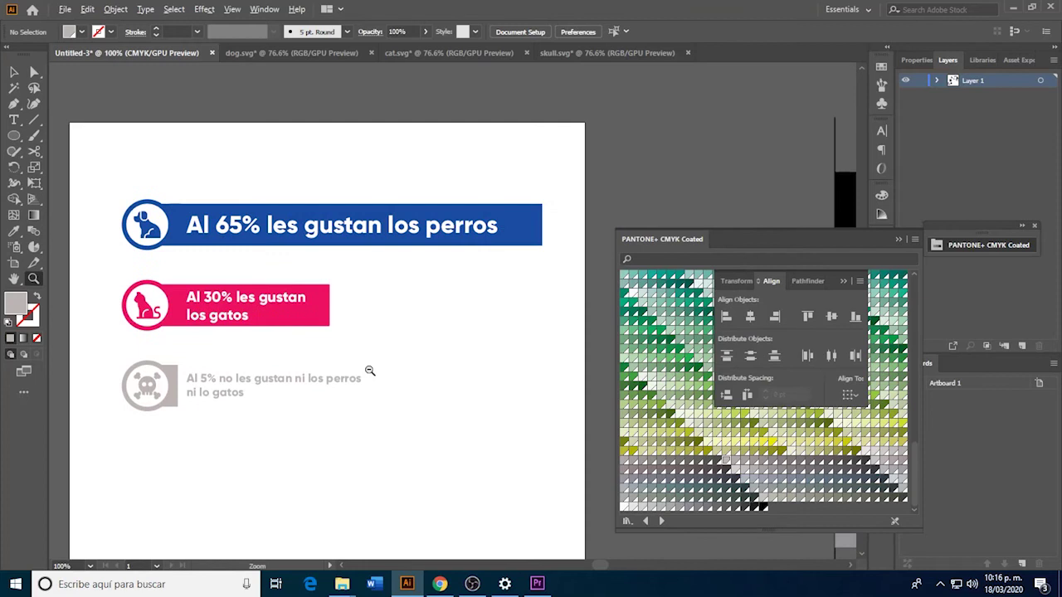
{"action": "left_click", "coordinate": [390, 355]}
{"action": "left_click_drag", "start_coordinate": [423, 308], "coordinate": [329, 392]}
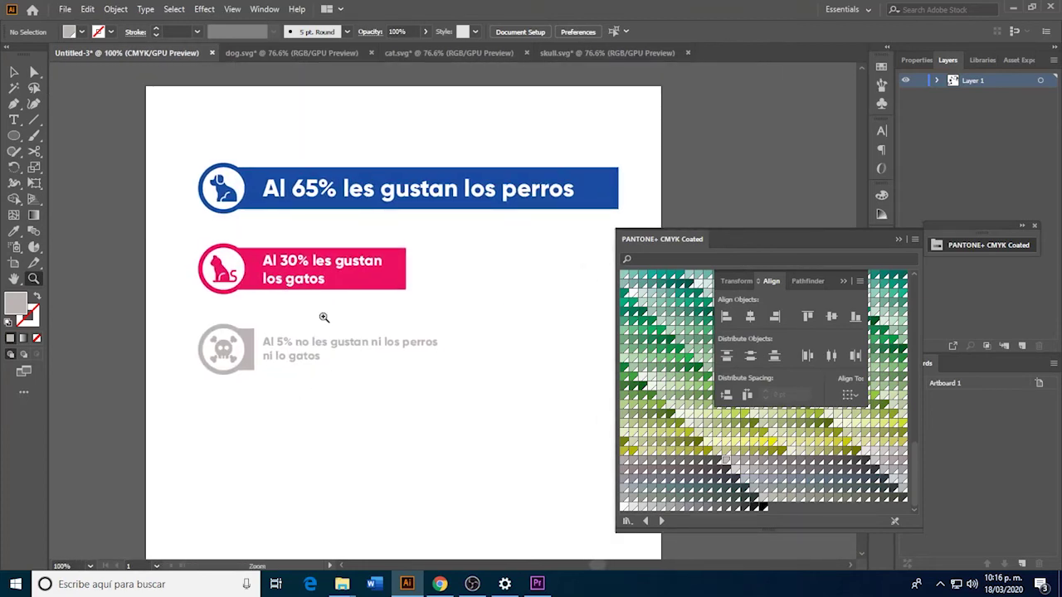
{"action": "left_click", "coordinate": [430, 319], "text": "alt"}
{"action": "left_click", "coordinate": [451, 320], "text": "alt"}
{"action": "left_click_drag", "start_coordinate": [458, 315], "coordinate": [434, 318]}
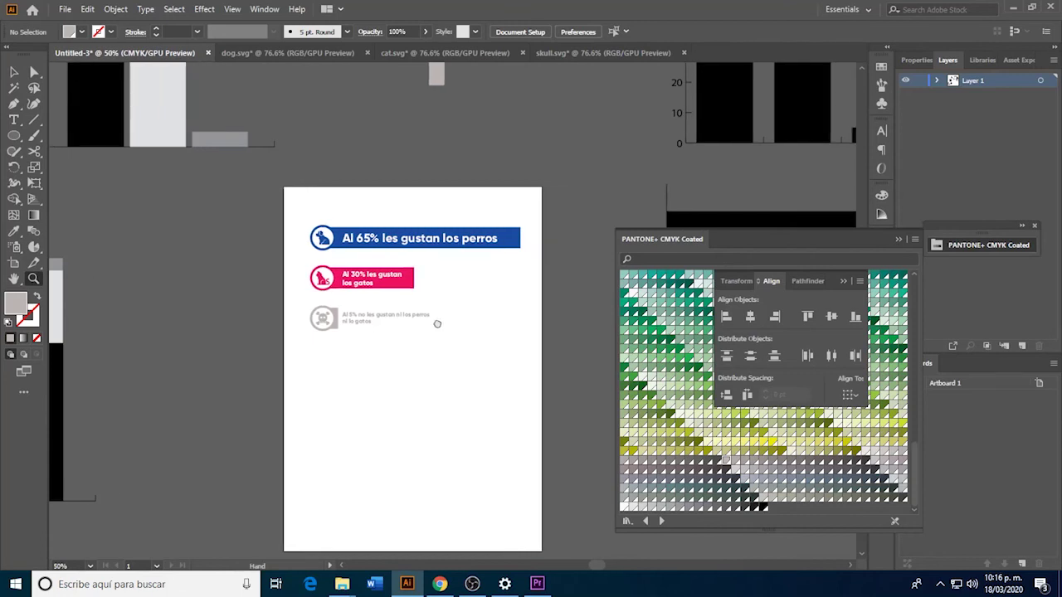
{"action": "key", "text": "v"}
{"action": "left_click_drag", "start_coordinate": [305, 238], "coordinate": [305, 238]}
{"action": "left_click", "coordinate": [454, 376]}
Pan around to show the reference bar charts alongside the artboard.
{"action": "mouse_move", "coordinate": [457, 367]}
{"action": "left_mouse_down"}
{"action": "mouse_move", "coordinate": [421, 268]}
{"action": "mouse_move", "coordinate": [329, 337]}
{"action": "mouse_move", "coordinate": [271, 436]}
{"action": "mouse_move", "coordinate": [340, 403]}
{"action": "mouse_move", "coordinate": [379, 437]}
{"action": "mouse_move", "coordinate": [467, 444]}
{"action": "mouse_move", "coordinate": [500, 434]}
{"action": "left_mouse_up"}
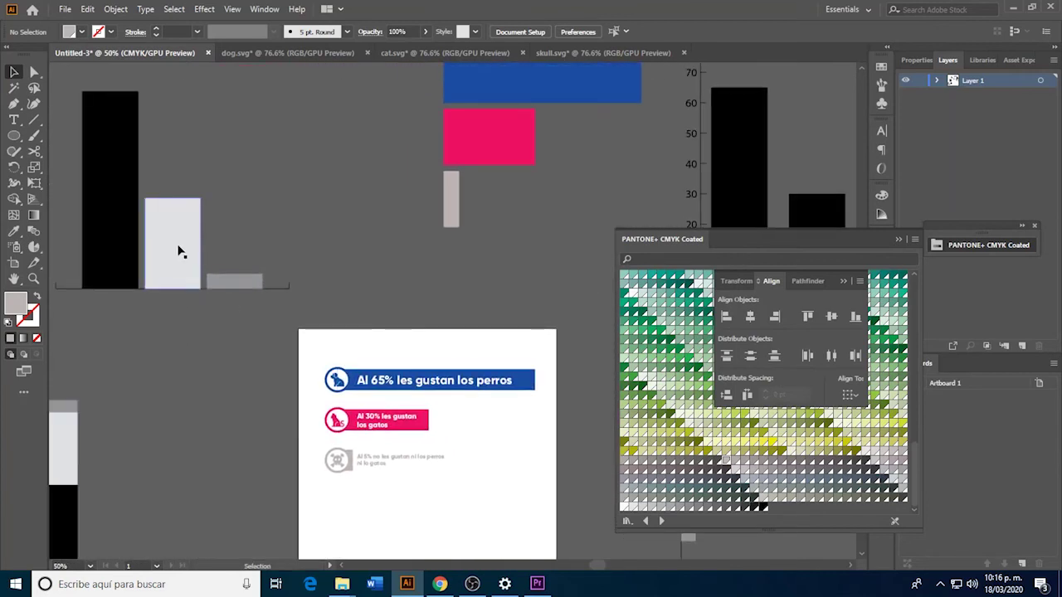
{"action": "left_click", "coordinate": [179, 249]}
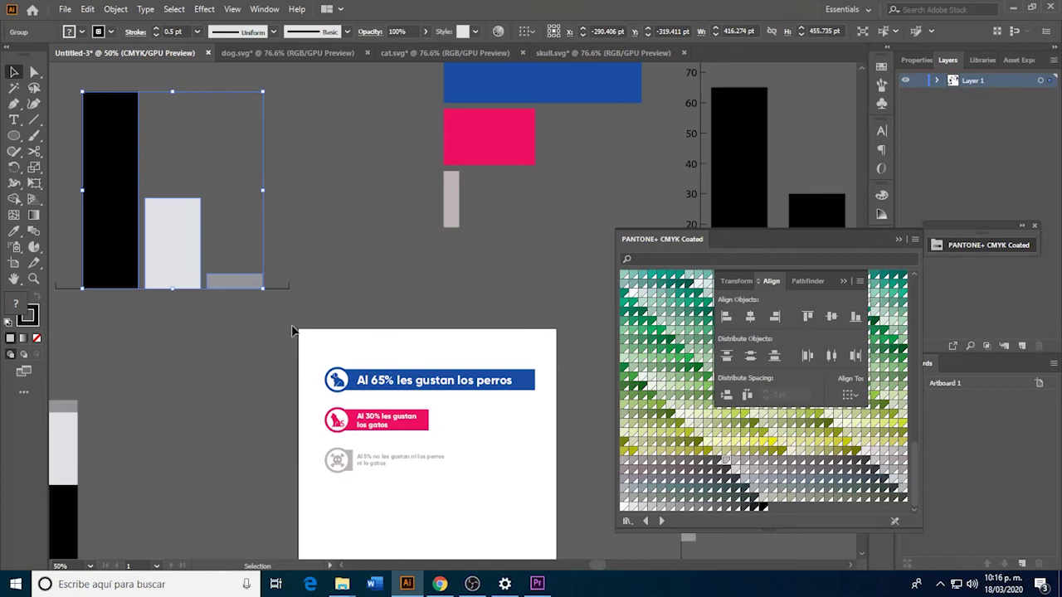
{"action": "left_click_drag", "start_coordinate": [346, 350], "coordinate": [293, 254]}
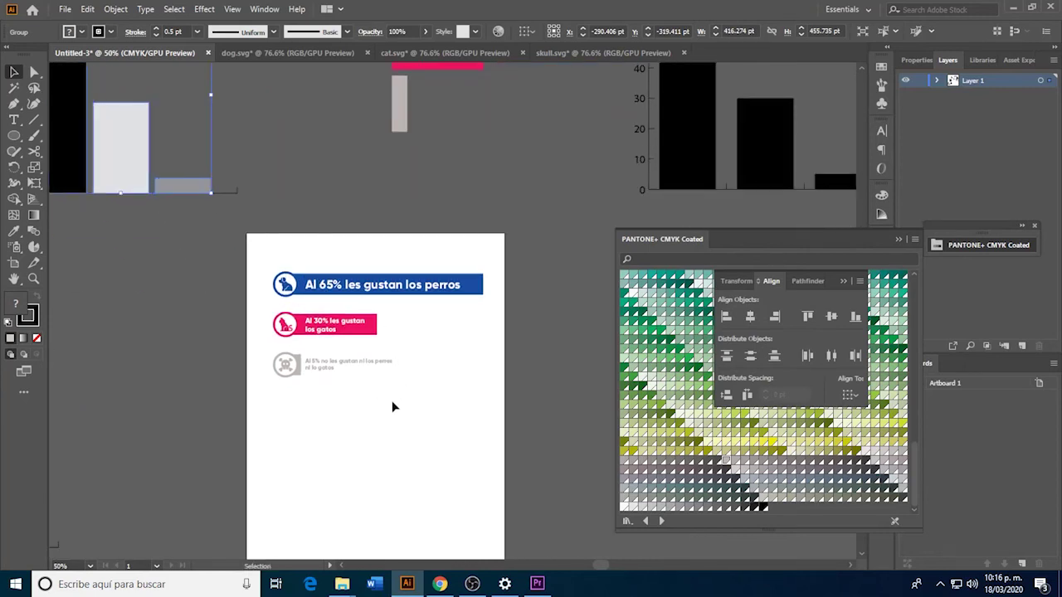
{"action": "mouse_move", "coordinate": [393, 406]}
{"action": "left_mouse_down"}
{"action": "mouse_move", "coordinate": [322, 314]}
{"action": "mouse_move", "coordinate": [516, 190]}
{"action": "mouse_move", "coordinate": [531, 221]}
{"action": "mouse_move", "coordinate": [191, 434]}
{"action": "left_mouse_up"}
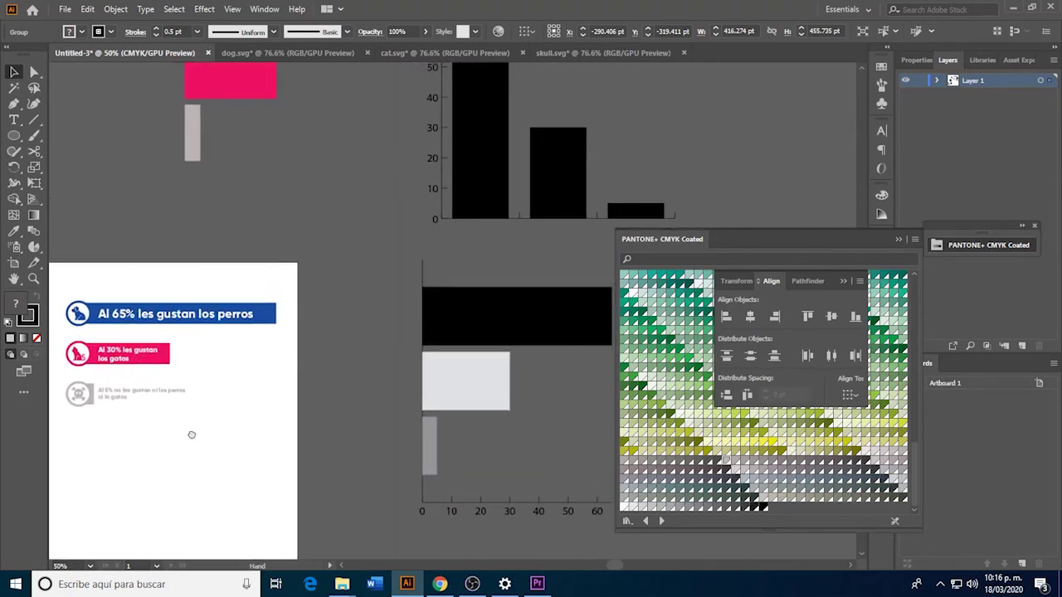
{"action": "mouse_move", "coordinate": [421, 355]}
{"action": "left_mouse_down"}
{"action": "mouse_move", "coordinate": [403, 426]}
{"action": "mouse_move", "coordinate": [521, 337]}
{"action": "mouse_move", "coordinate": [480, 248]}
{"action": "left_mouse_up"}
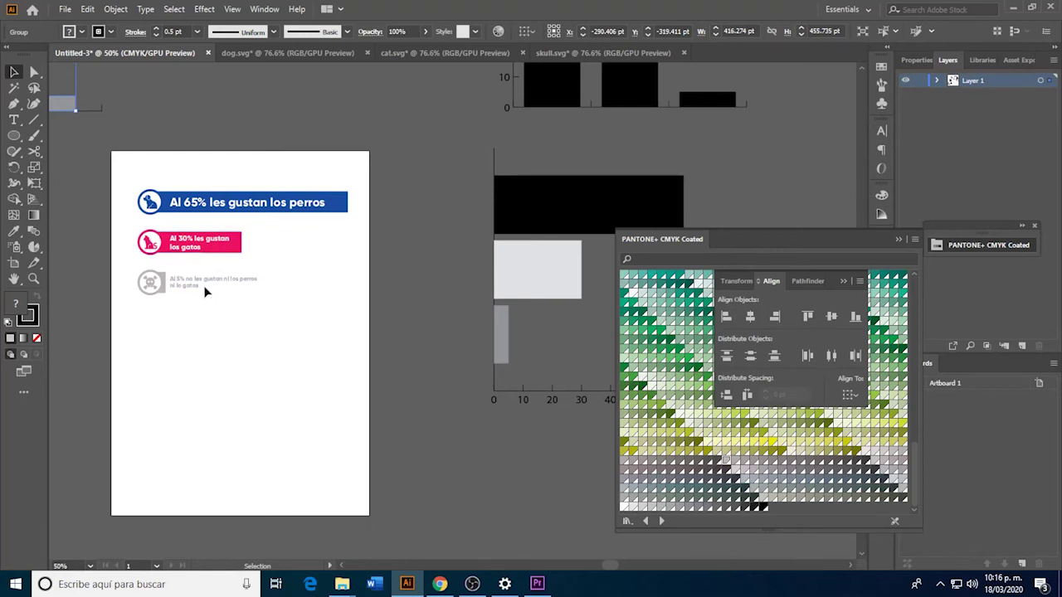
Zoom out so all the leftover charts on the canvas are visible.
{"action": "scroll", "coordinate": [212, 276], "scroll_direction": "down", "scroll_amount": 2}
{"action": "scroll", "coordinate": [257, 300], "scroll_direction": "up", "scroll_amount": 4}
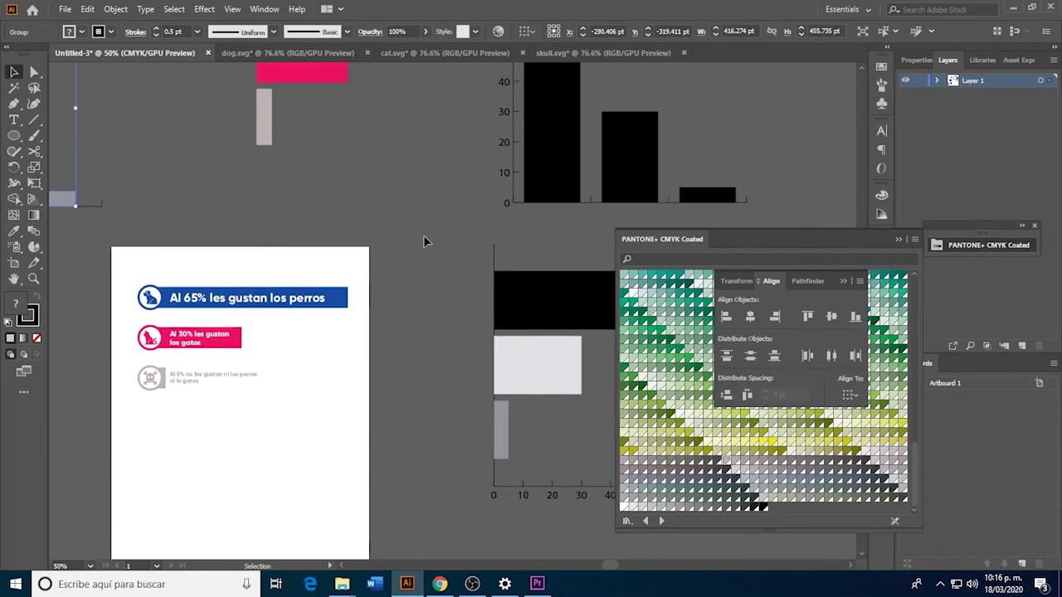
{"action": "scroll", "coordinate": [440, 211], "scroll_direction": "up", "scroll_amount": 1}
{"action": "scroll", "coordinate": [462, 186], "scroll_direction": "down", "scroll_amount": 1}
{"action": "scroll", "coordinate": [408, 227], "scroll_direction": "down", "scroll_amount": 1}
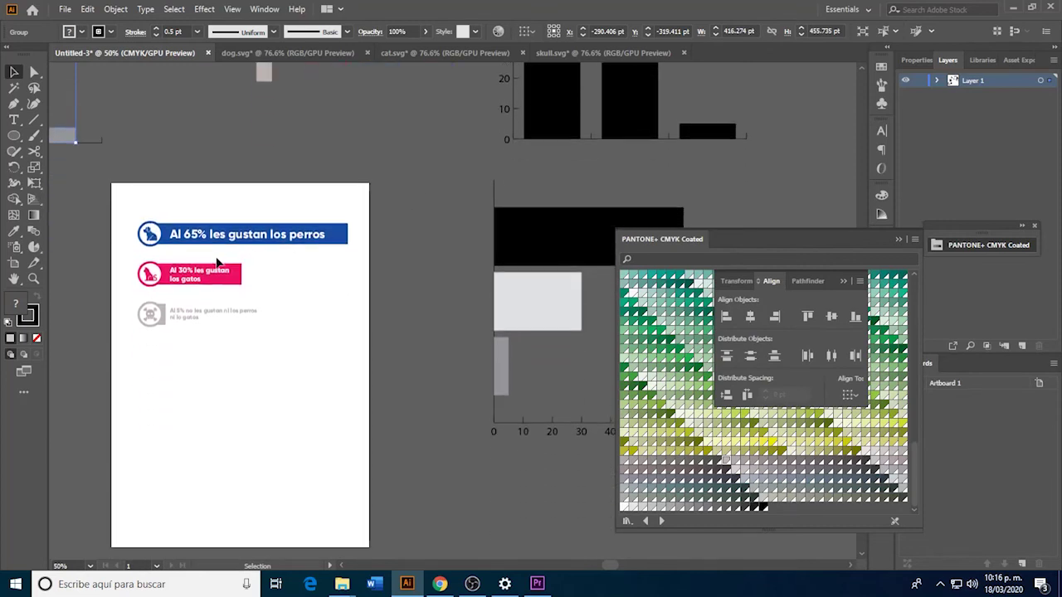
{"action": "scroll", "coordinate": [217, 262], "scroll_direction": "left", "scroll_amount": 6}
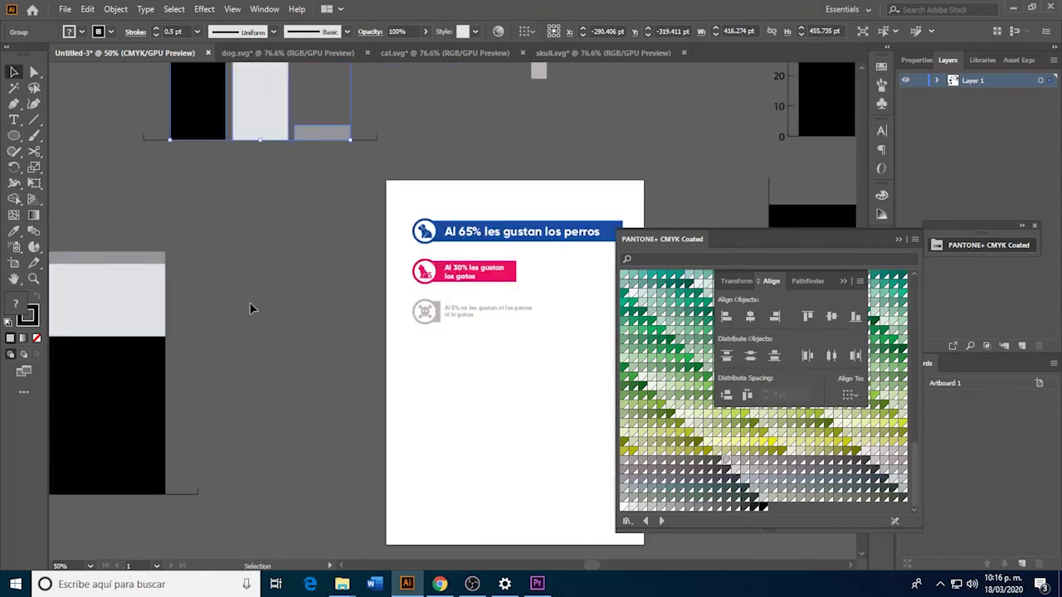
{"action": "scroll", "coordinate": [323, 300], "scroll_direction": "right", "scroll_amount": 4}
{"action": "key", "text": "z"}
{"action": "left_click", "coordinate": [462, 337], "text": "alt"}
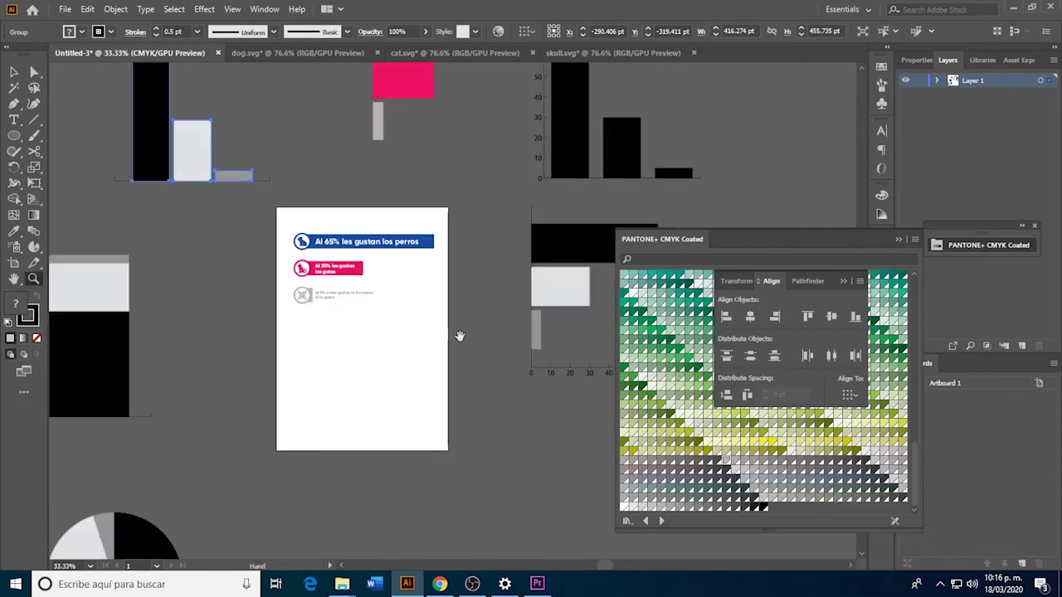
{"action": "left_click", "coordinate": [391, 335], "text": "alt"}
Delete the right-side bar charts, the left bar and stacked charts, and the line chart.
{"action": "key", "text": "v"}
{"action": "left_click", "coordinate": [462, 340]}
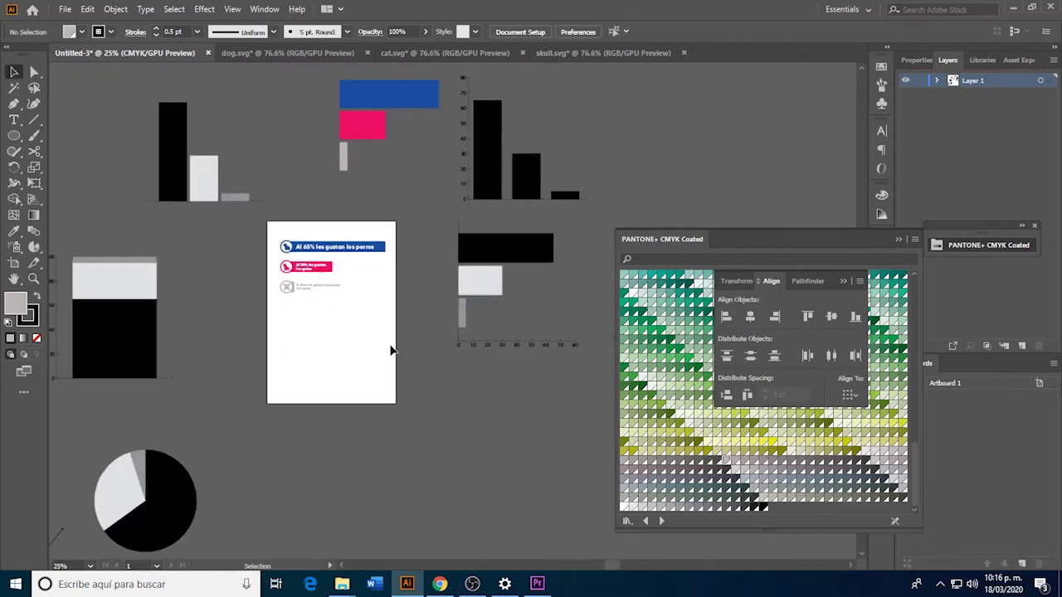
{"action": "left_click", "coordinate": [468, 133]}
{"action": "key", "text": "Delete"}
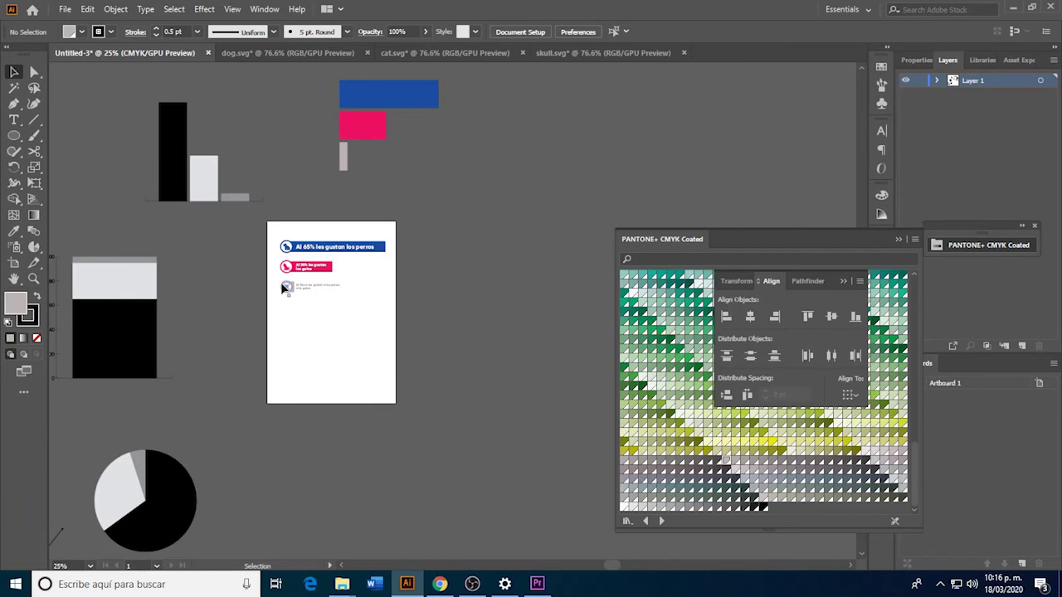
{"action": "left_click_drag", "start_coordinate": [201, 378], "coordinate": [116, 146]}
{"action": "key", "text": "Delete"}
{"action": "left_click_drag", "start_coordinate": [178, 316], "coordinate": [277, 87]}
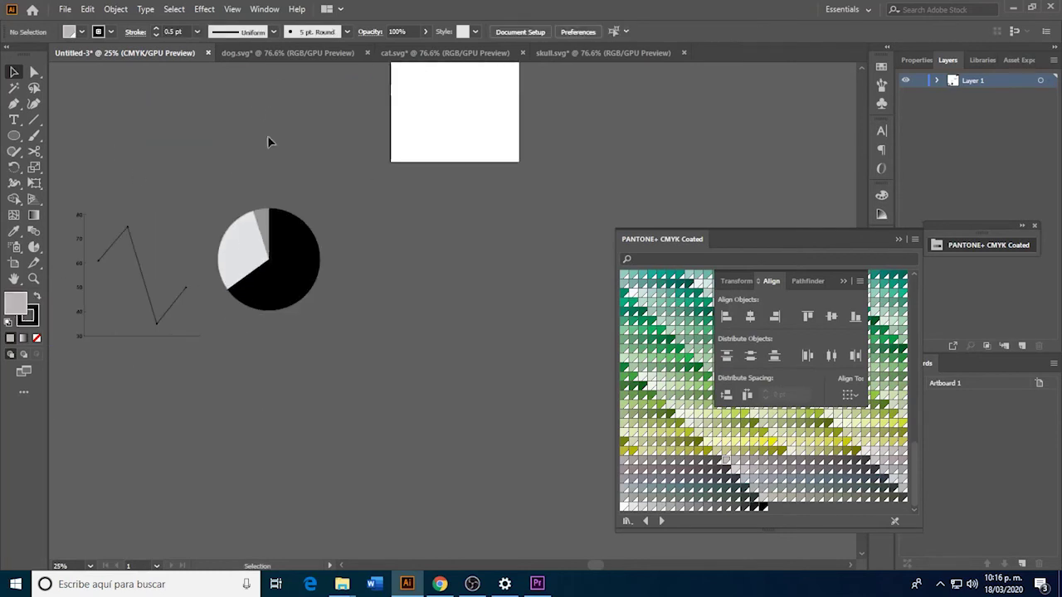
{"action": "left_click_drag", "start_coordinate": [93, 181], "coordinate": [139, 355]}
{"action": "key", "text": "Delete"}
Move the pie chart onto the artboard below the three labels.
{"action": "mouse_move", "coordinate": [336, 262]}
{"action": "left_mouse_down"}
{"action": "mouse_move", "coordinate": [152, 461]}
{"action": "mouse_move", "coordinate": [351, 327]}
{"action": "mouse_move", "coordinate": [469, 443]}
{"action": "mouse_move", "coordinate": [498, 444]}
{"action": "left_mouse_up"}
{"action": "key", "text": "z"}
{"action": "key", "text": "v"}
{"action": "left_click_drag", "start_coordinate": [482, 512], "coordinate": [450, 483]}
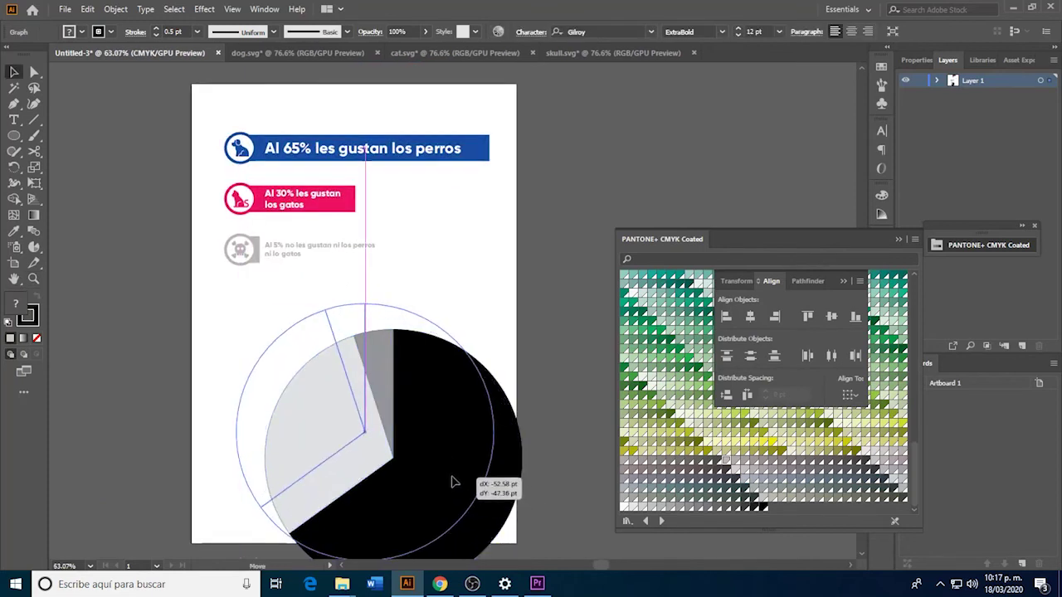
Set the pie chart's stroke to None.
{"action": "scroll", "coordinate": [441, 448], "scroll_direction": "down", "scroll_amount": 3}
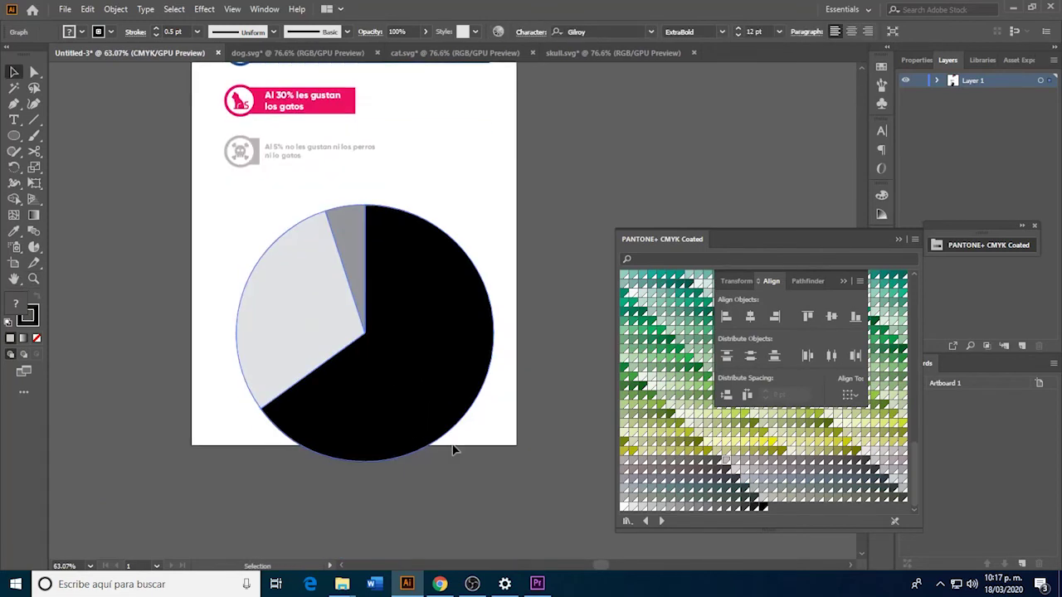
{"action": "scroll", "coordinate": [453, 339], "scroll_direction": "up", "scroll_amount": 2}
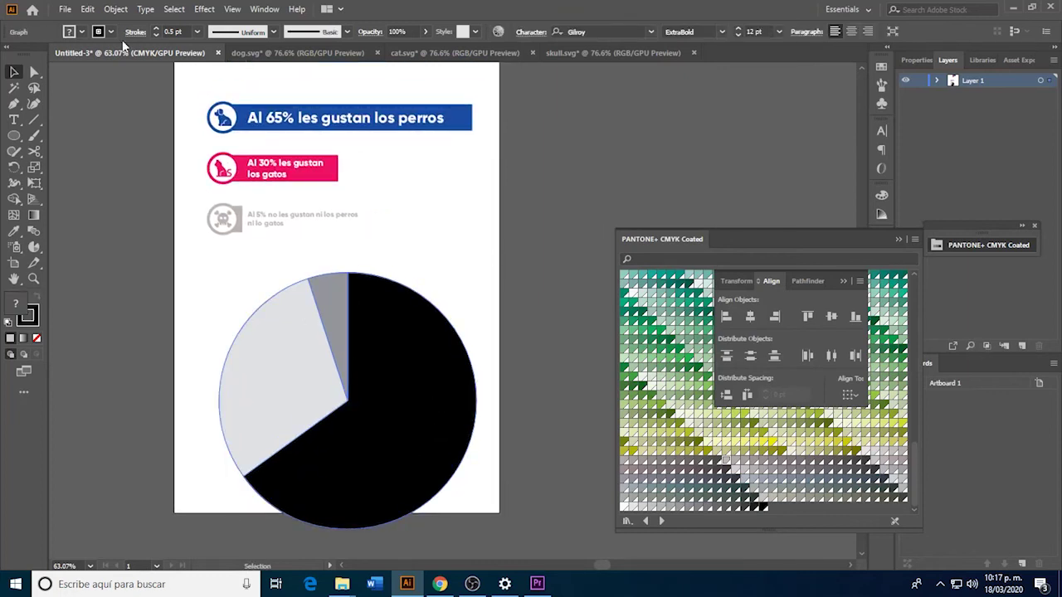
{"action": "left_click", "coordinate": [35, 325]}
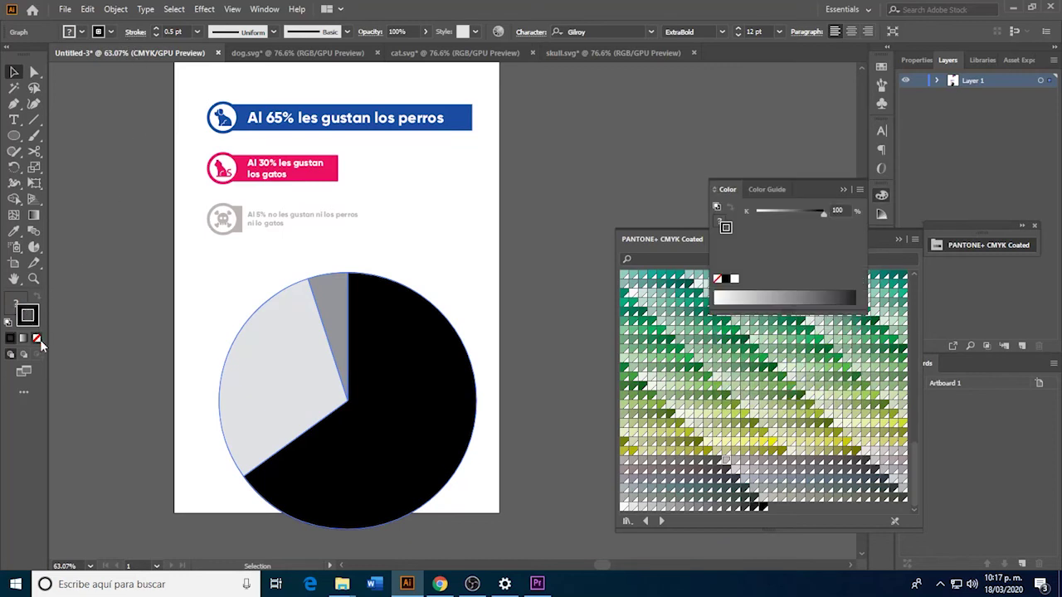
{"action": "left_click", "coordinate": [36, 340]}
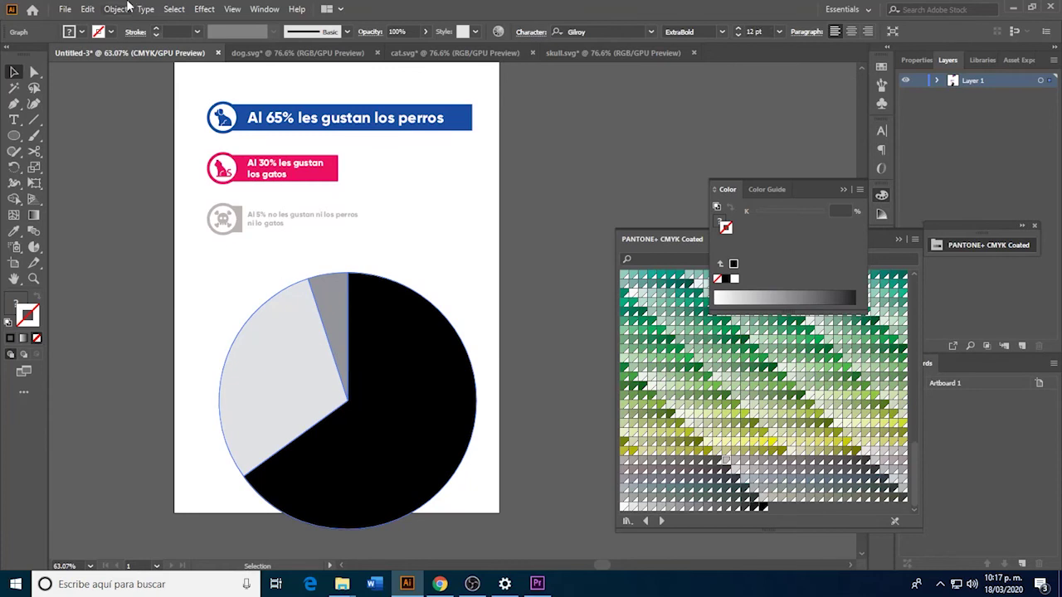
Ungroup the pie graph with Object > Ungroup, confirming the graph warning.
{"action": "left_click", "coordinate": [16, 70]}
{"action": "left_click", "coordinate": [258, 296]}
{"action": "left_click", "coordinate": [297, 343]}
{"action": "left_click", "coordinate": [125, 9]}
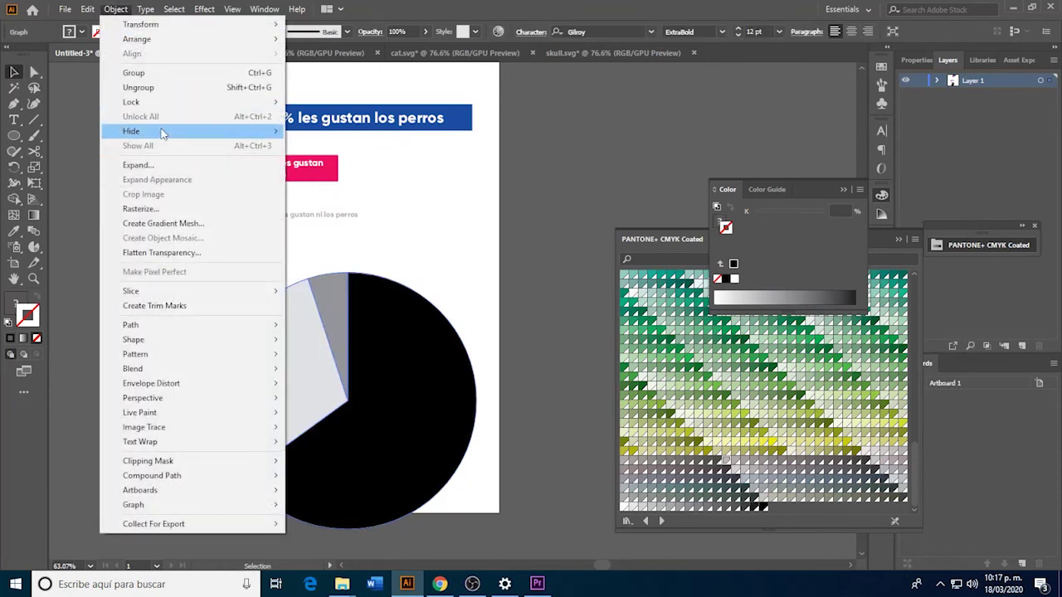
{"action": "left_click", "coordinate": [154, 87]}
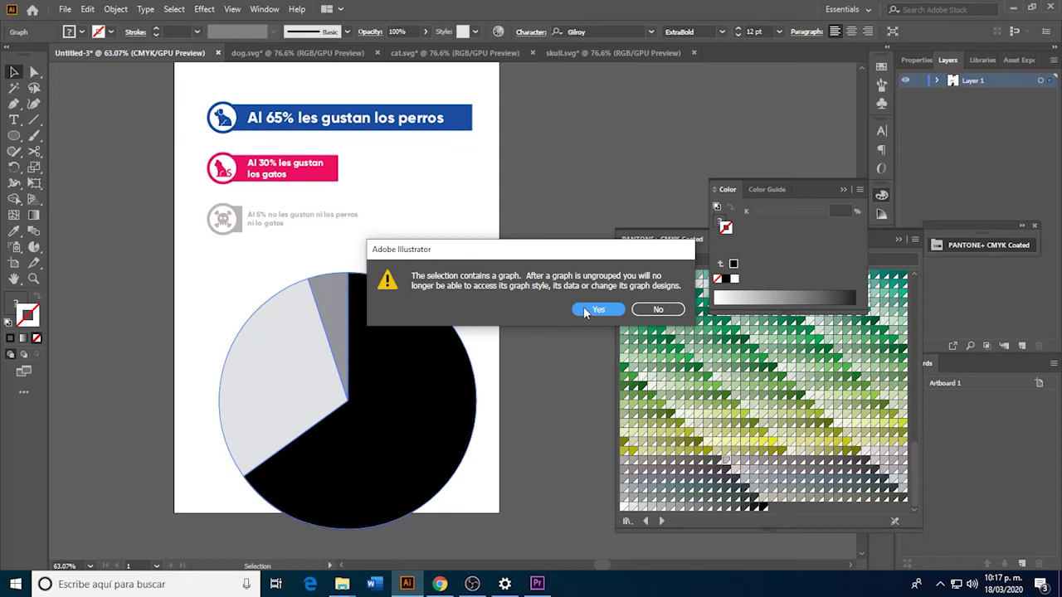
{"action": "left_click", "coordinate": [585, 310]}
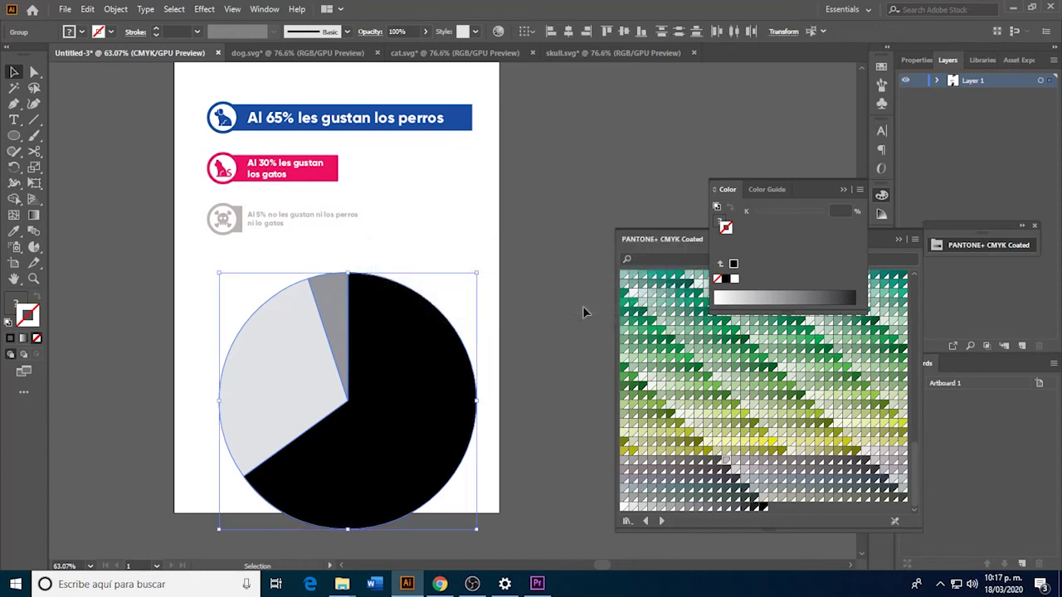
{"action": "left_click", "coordinate": [490, 484]}
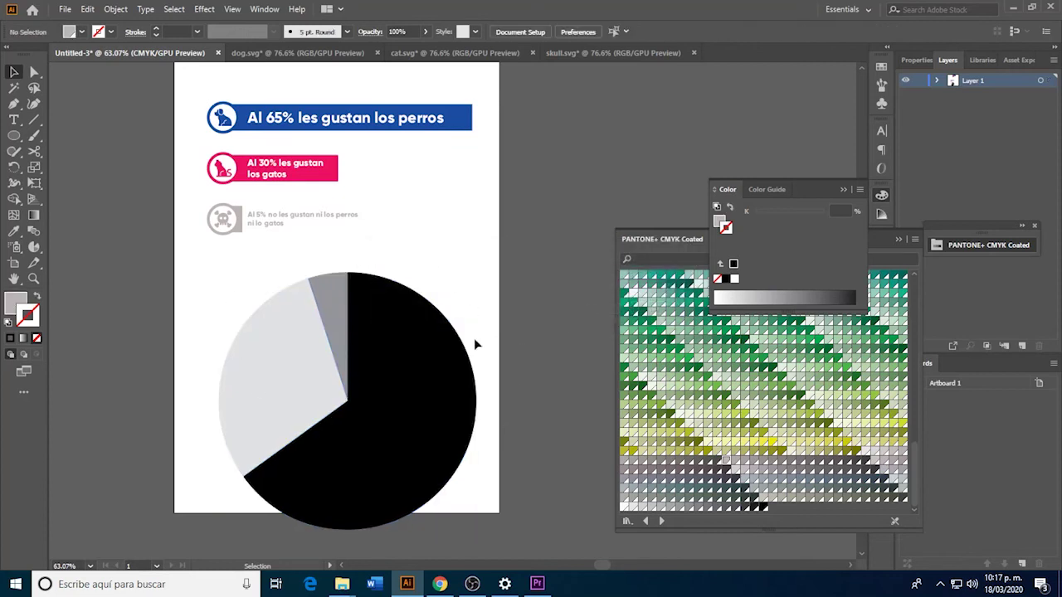
Shrink the pie and draw a white circle over its middle.
{"action": "mouse_move", "coordinate": [208, 276]}
{"action": "left_mouse_down"}
{"action": "mouse_move", "coordinate": [524, 496]}
{"action": "mouse_move", "coordinate": [509, 511]}
{"action": "mouse_move", "coordinate": [420, 475]}
{"action": "left_mouse_up"}
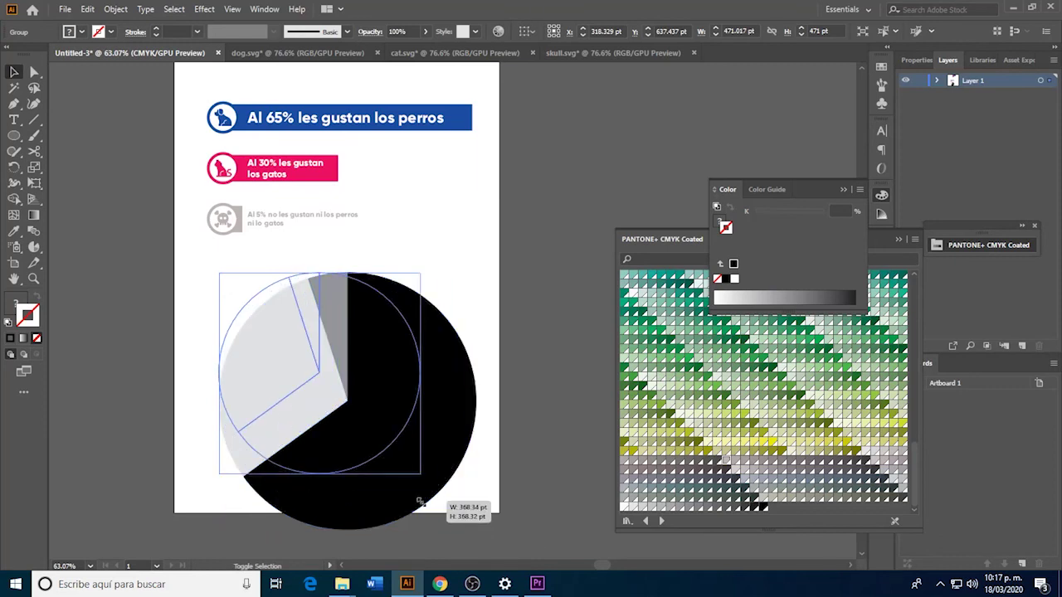
{"action": "left_click", "coordinate": [509, 413]}
{"action": "left_click", "coordinate": [14, 135]}
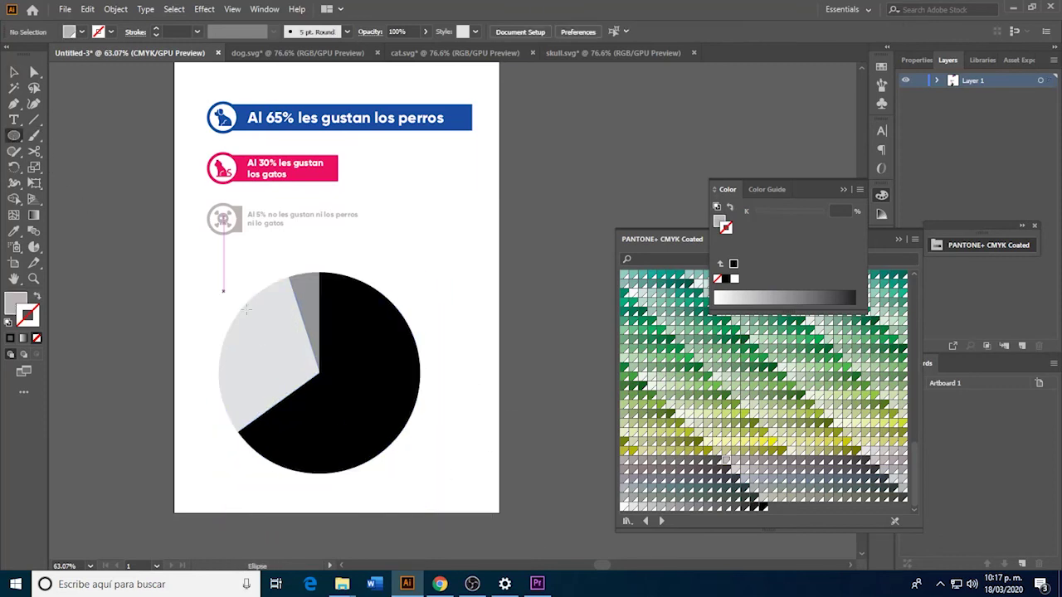
{"action": "mouse_move", "coordinate": [262, 314]}
{"action": "left_mouse_down"}
{"action": "mouse_move", "coordinate": [352, 435]}
{"action": "mouse_move", "coordinate": [360, 427]}
{"action": "left_mouse_up"}
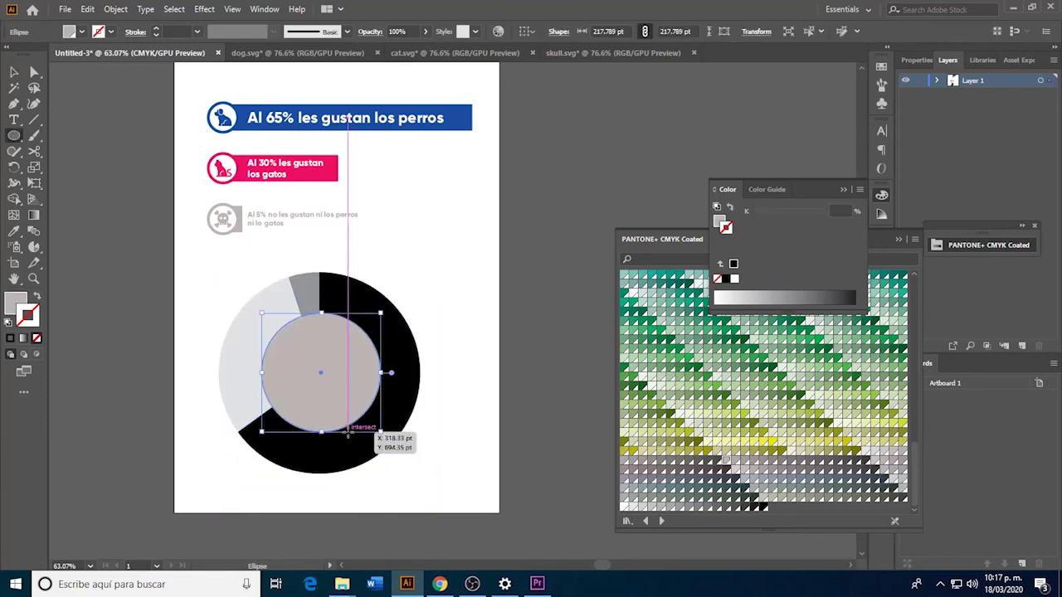
{"action": "key", "text": "i"}
{"action": "left_click", "coordinate": [437, 233]}
{"action": "key", "text": "v"}
{"action": "left_click", "coordinate": [470, 370]}
Center the white circle on the pie both horizontally and vertically.
{"action": "left_click", "coordinate": [302, 287]}
{"action": "left_click", "coordinate": [470, 358]}
{"action": "left_click", "coordinate": [363, 308]}
{"action": "left_click", "coordinate": [360, 348], "text": "shift"}
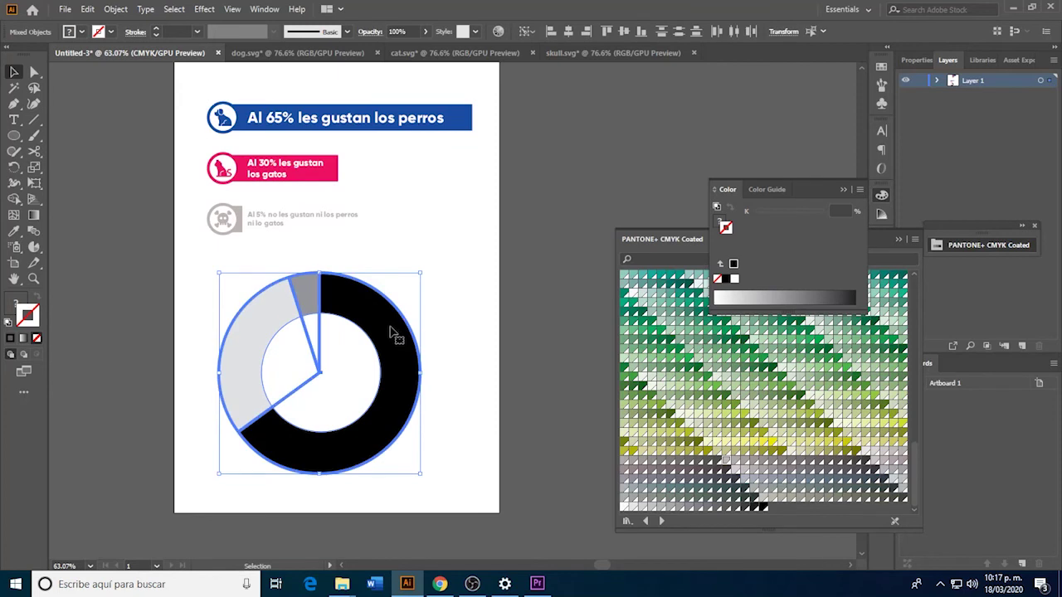
{"action": "left_click", "coordinate": [568, 31]}
{"action": "left_click", "coordinate": [623, 30]}
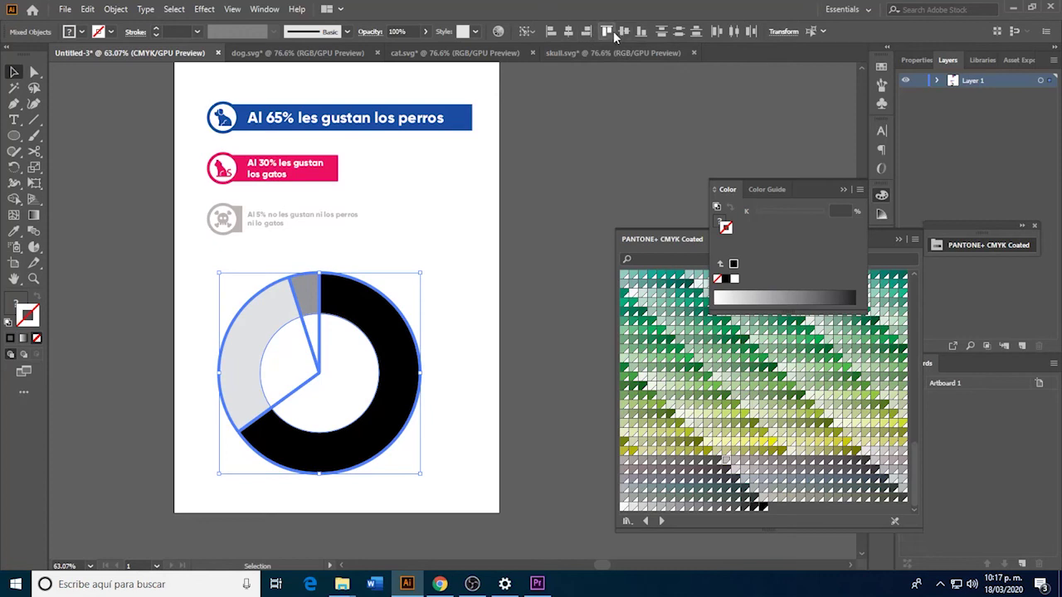
{"action": "left_click", "coordinate": [462, 304]}
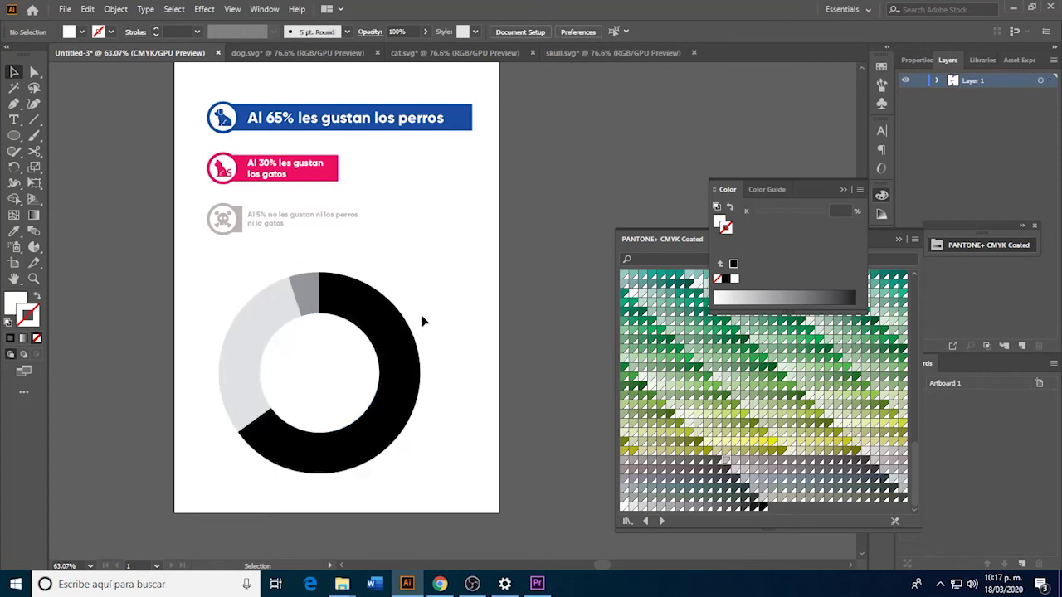
{"action": "left_click", "coordinate": [336, 309]}
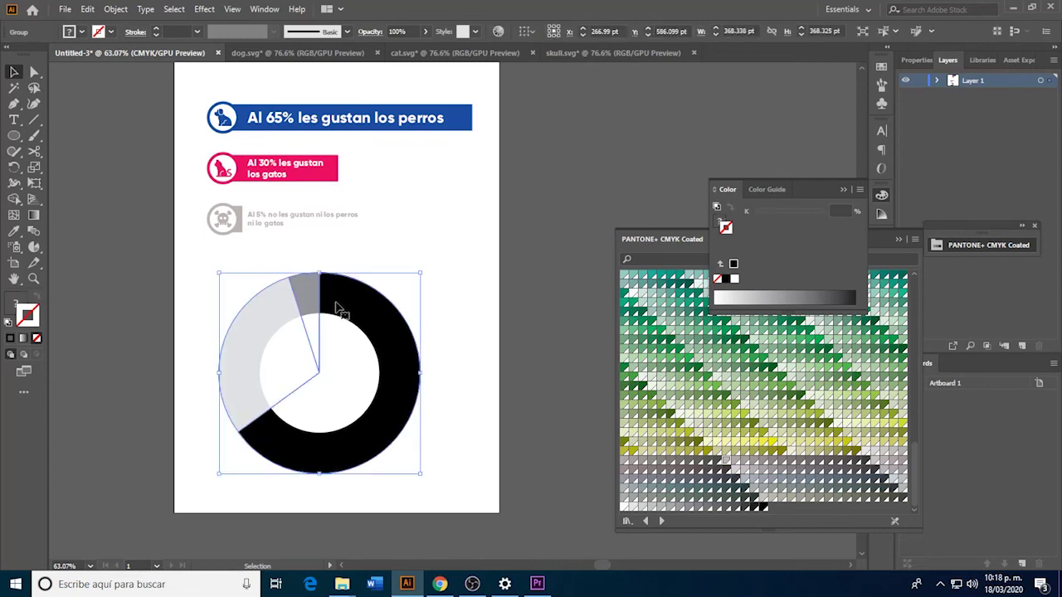
Ungroup the donut and recolour the large black segment with the 30% banner's pink.
{"action": "right_click", "coordinate": [336, 308]}
{"action": "left_click", "coordinate": [371, 415]}
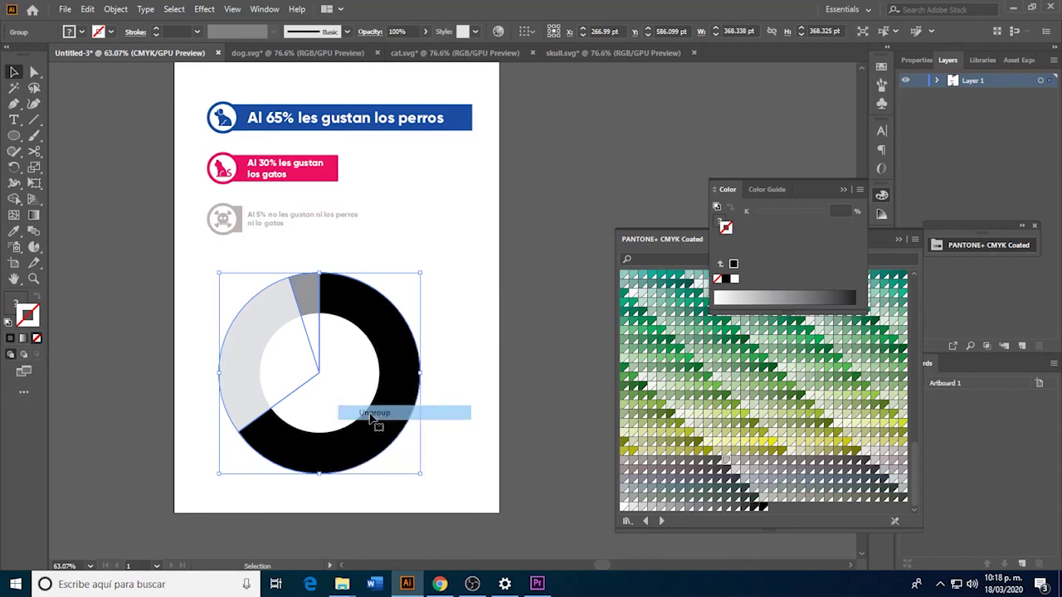
{"action": "left_click", "coordinate": [448, 390]}
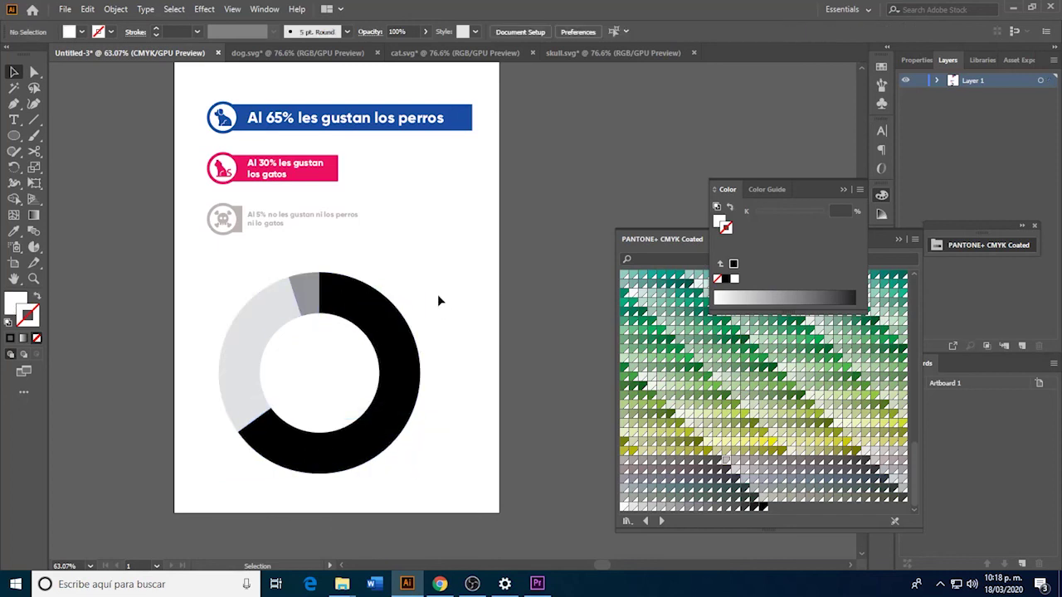
{"action": "left_click", "coordinate": [355, 306]}
{"action": "key", "text": "i"}
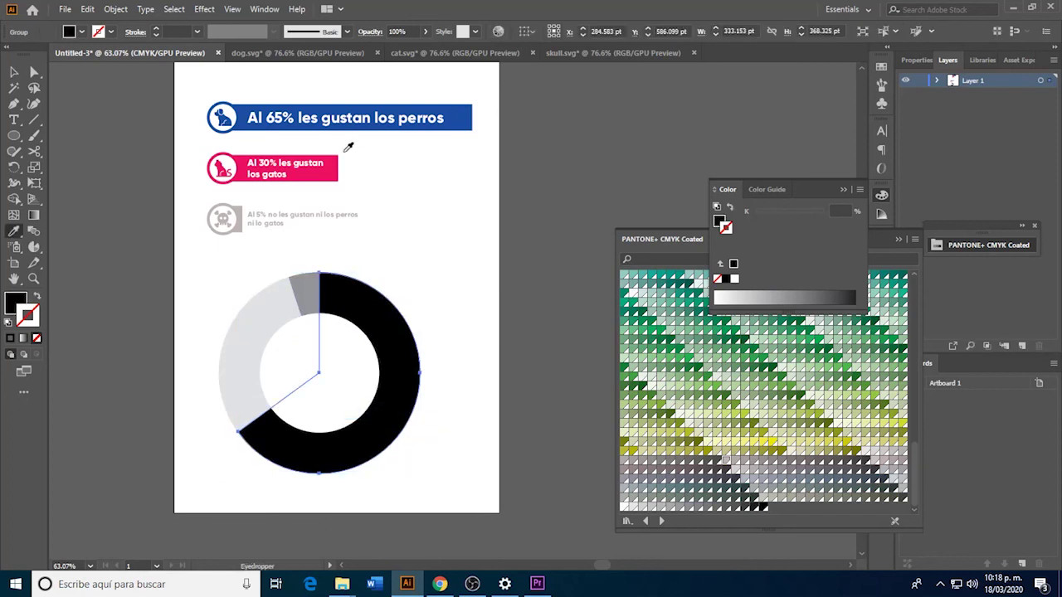
{"action": "left_click", "coordinate": [327, 174]}
{"action": "key", "text": "v"}
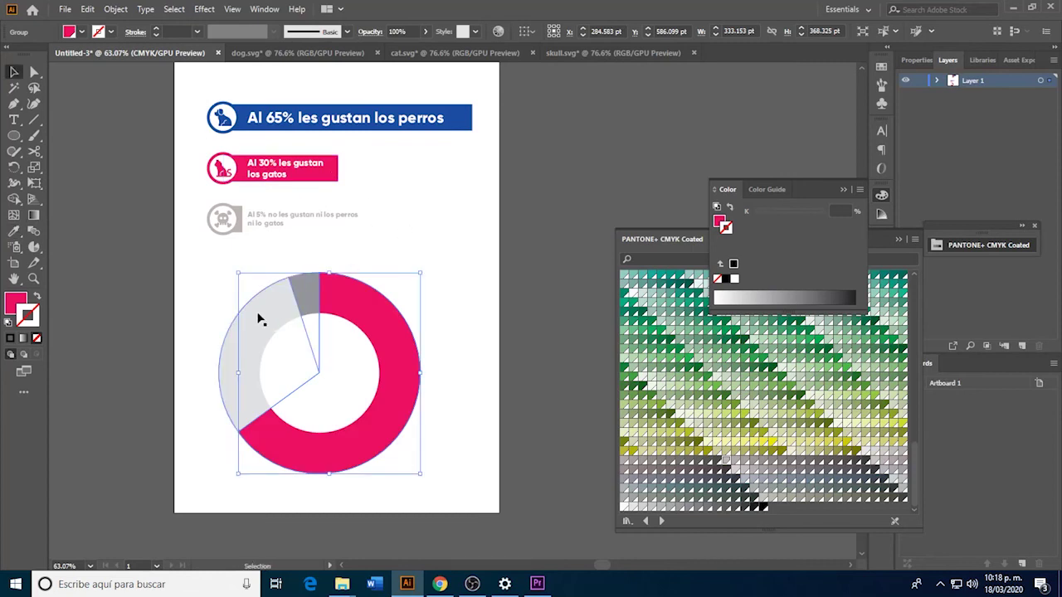
Recolour the light-grey segment pink and the large segment blue like the top banner.
{"action": "left_click", "coordinate": [257, 317]}
{"action": "key", "text": "i"}
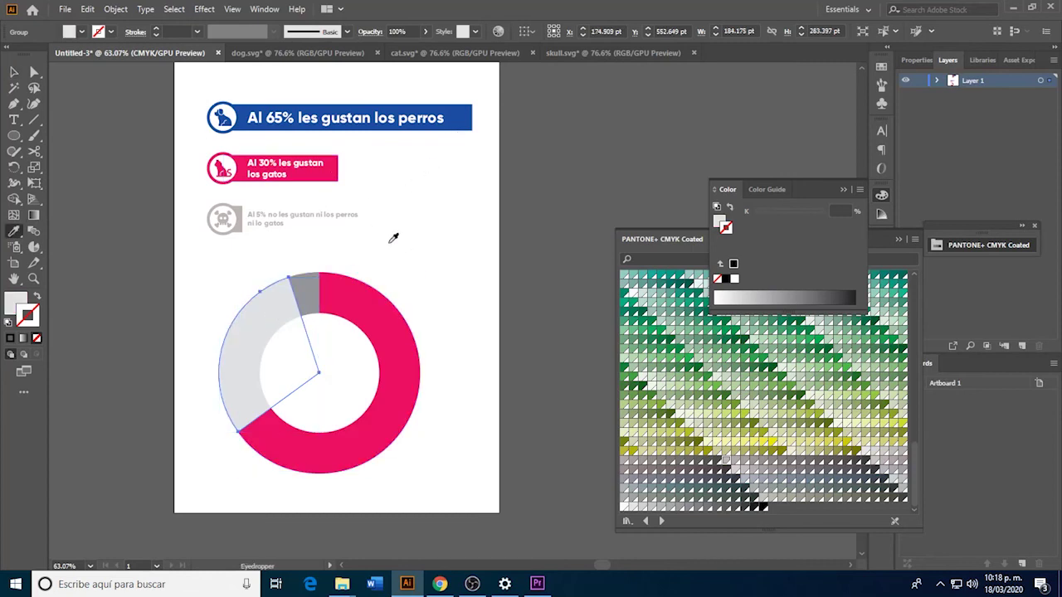
{"action": "left_click", "coordinate": [323, 166]}
{"action": "key", "text": "v"}
{"action": "left_click", "coordinate": [374, 308]}
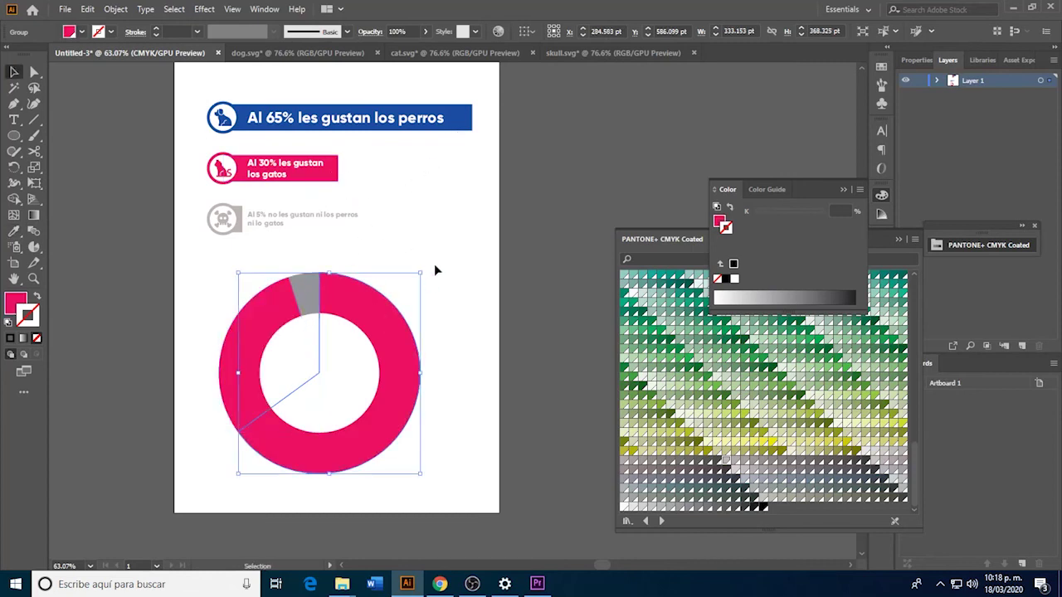
{"action": "key", "text": "i"}
{"action": "left_click", "coordinate": [431, 120]}
{"action": "key", "text": "v"}
{"action": "left_click", "coordinate": [418, 256]}
Give the narrow top slice the skull icon's light grey.
{"action": "left_click", "coordinate": [296, 301]}
{"action": "left_click", "coordinate": [303, 296]}
{"action": "key", "text": "i"}
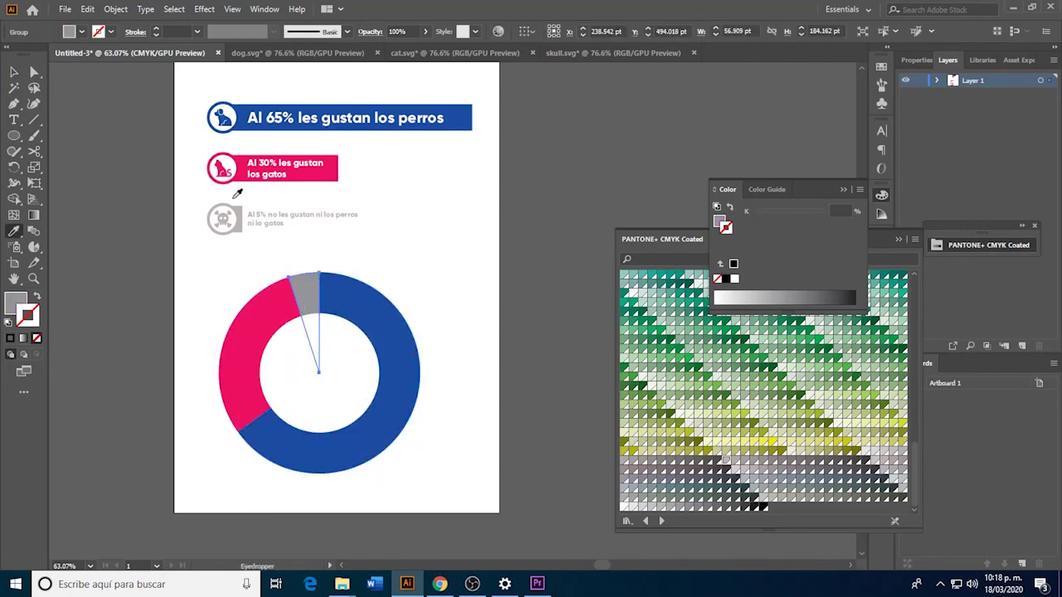
{"action": "left_click", "coordinate": [222, 218]}
{"action": "key", "text": "v"}
{"action": "left_click", "coordinate": [385, 264]}
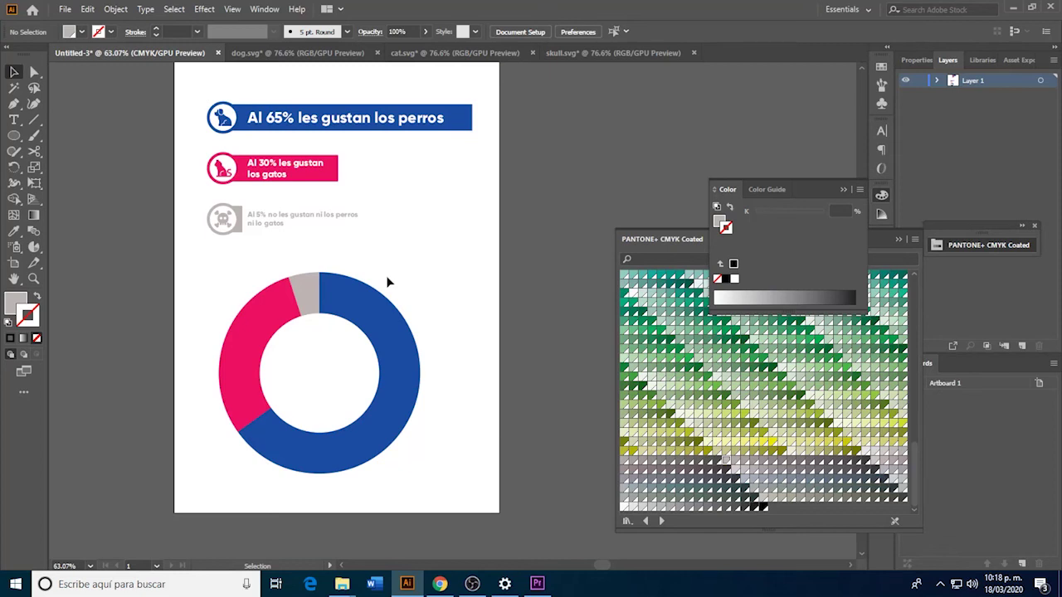
Move the cat and dog icons into the donut, bring both to front, and enlarge the cat.
{"action": "left_click_drag", "start_coordinate": [239, 167], "coordinate": [309, 370]}
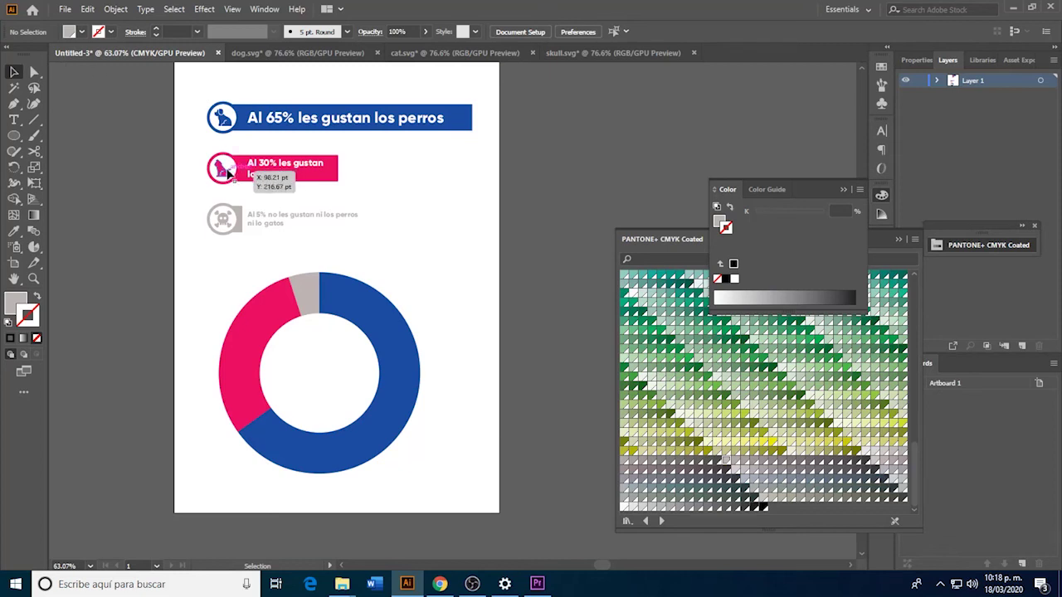
{"action": "right_click", "coordinate": [315, 377]}
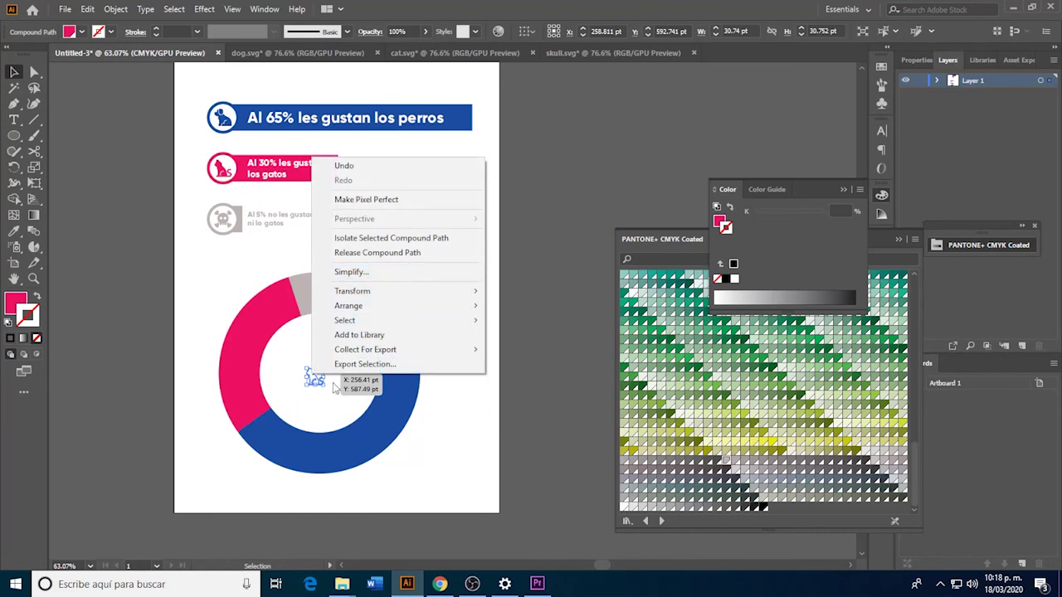
{"action": "mouse_move", "coordinate": [348, 305]}
{"action": "left_click", "coordinate": [510, 305]}
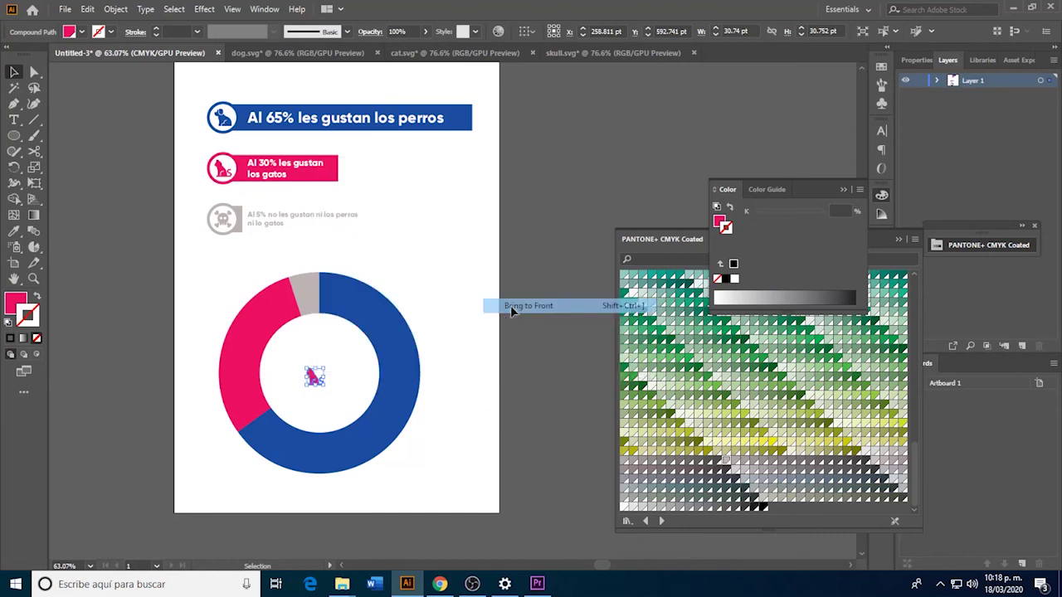
{"action": "left_click_drag", "start_coordinate": [325, 362], "coordinate": [356, 351]}
{"action": "left_click", "coordinate": [380, 237]}
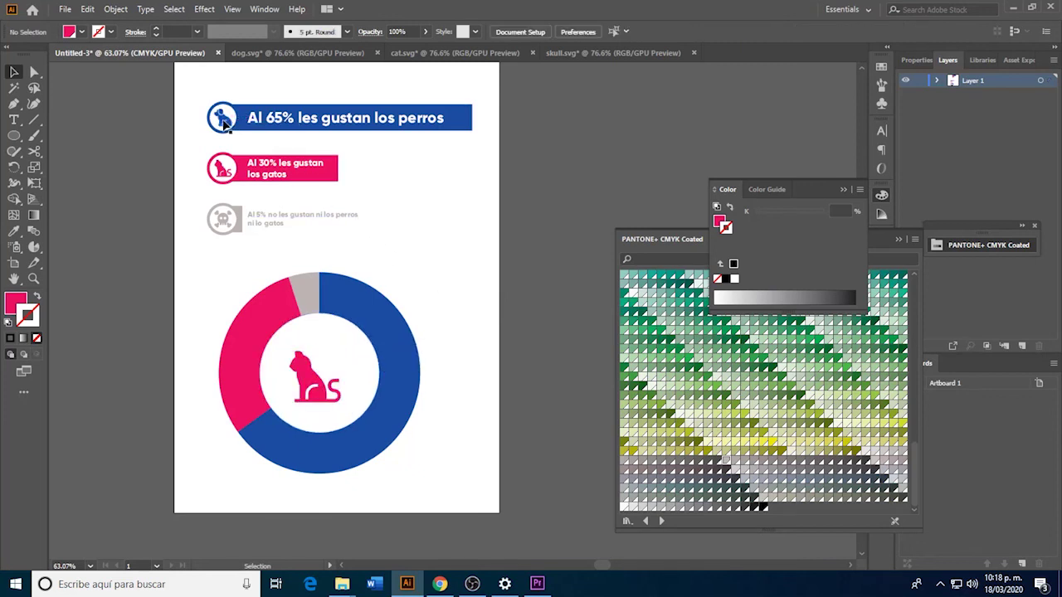
{"action": "left_click_drag", "start_coordinate": [331, 380], "coordinate": [350, 384]}
{"action": "left_click", "coordinate": [324, 378]}
{"action": "right_click", "coordinate": [330, 370]}
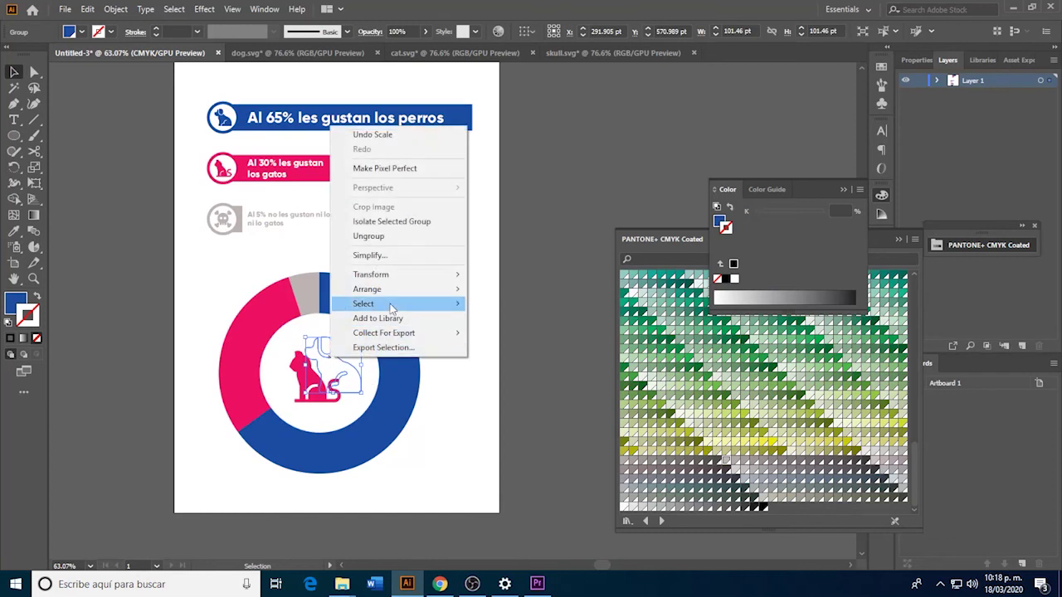
{"action": "left_click", "coordinate": [504, 289]}
Set the cat beside the dog, group them, and center them vertically in the white circle.
{"action": "left_click_drag", "start_coordinate": [306, 396], "coordinate": [299, 383]}
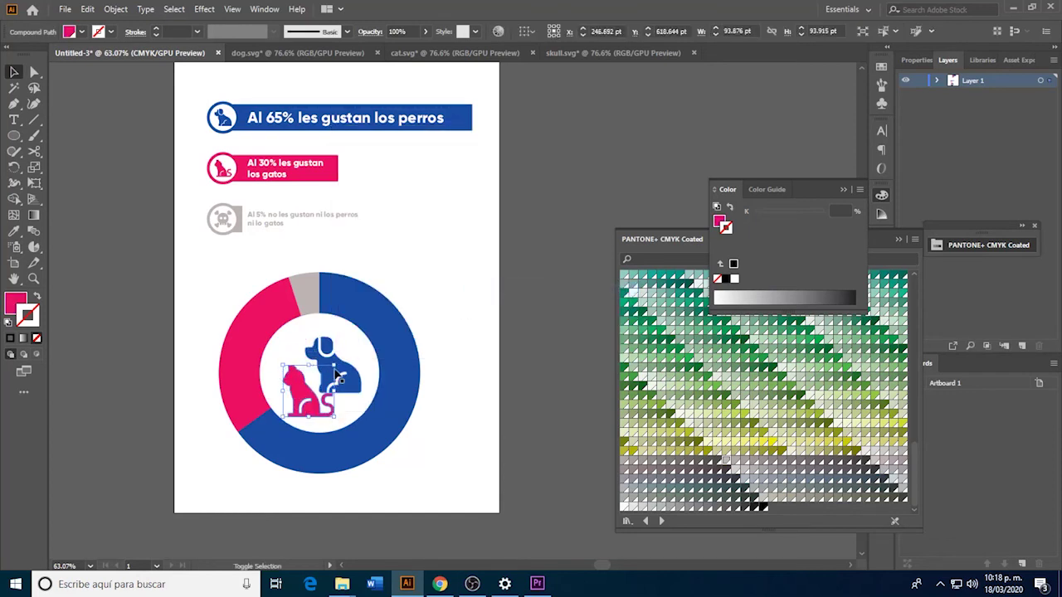
{"action": "left_click", "coordinate": [336, 353], "text": "shift"}
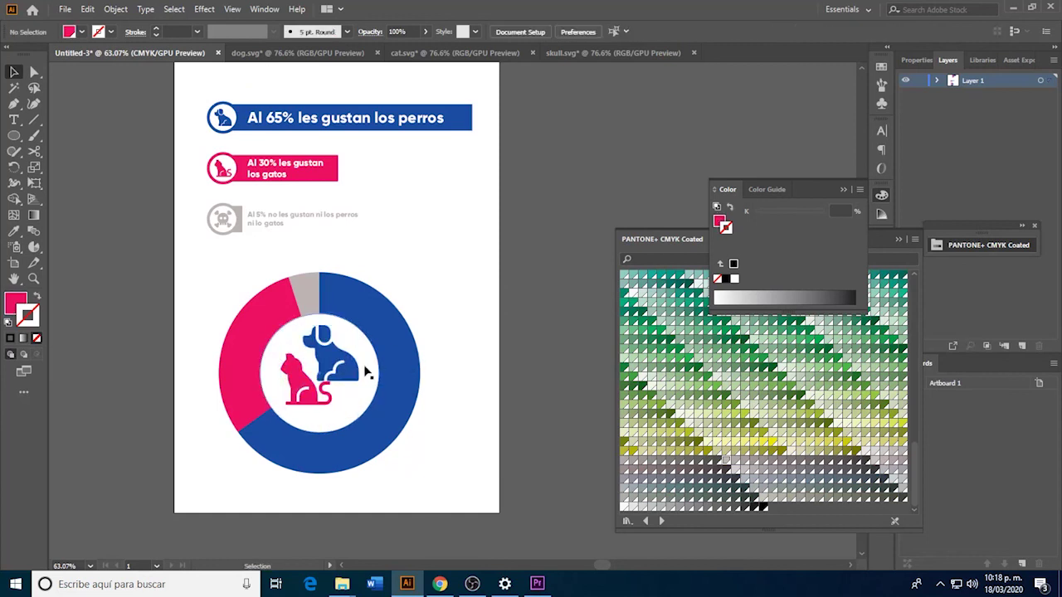
{"action": "left_click_drag", "start_coordinate": [321, 388], "coordinate": [340, 390]}
{"action": "key", "text": "ctrl+g"}
{"action": "left_click", "coordinate": [376, 385], "text": "shift"}
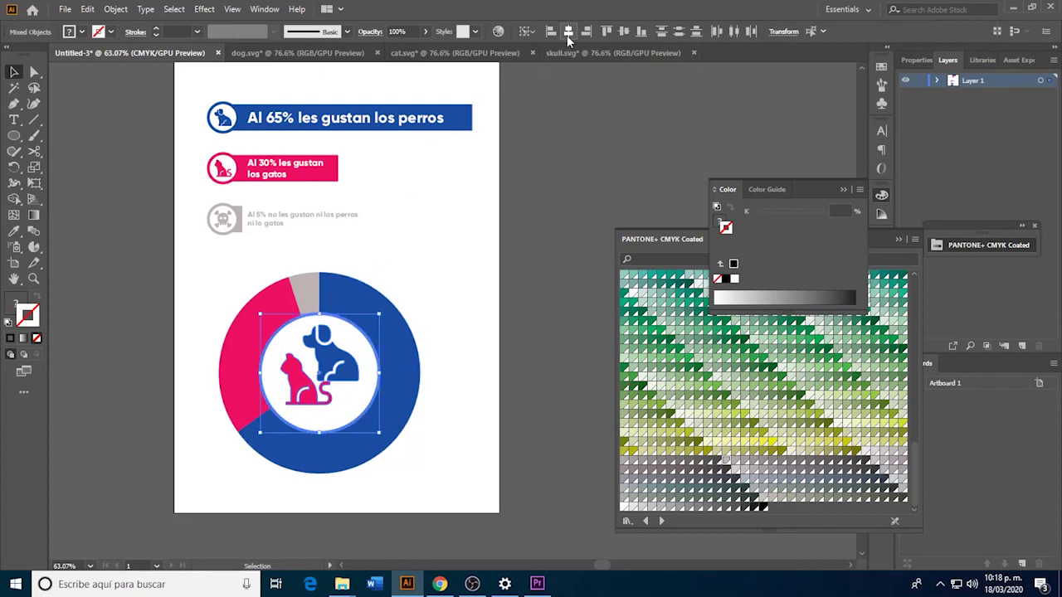
{"action": "left_click", "coordinate": [623, 31]}
{"action": "left_click", "coordinate": [447, 352]}
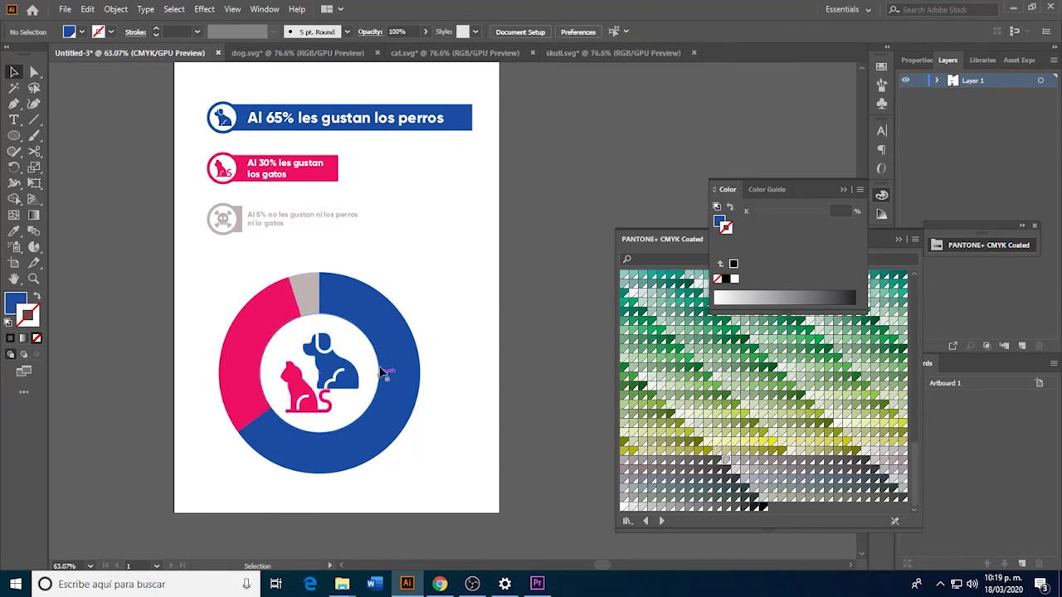
Nudge the donut chart right and scale it down around its centre.
{"action": "left_click_drag", "start_coordinate": [241, 292], "coordinate": [272, 291]}
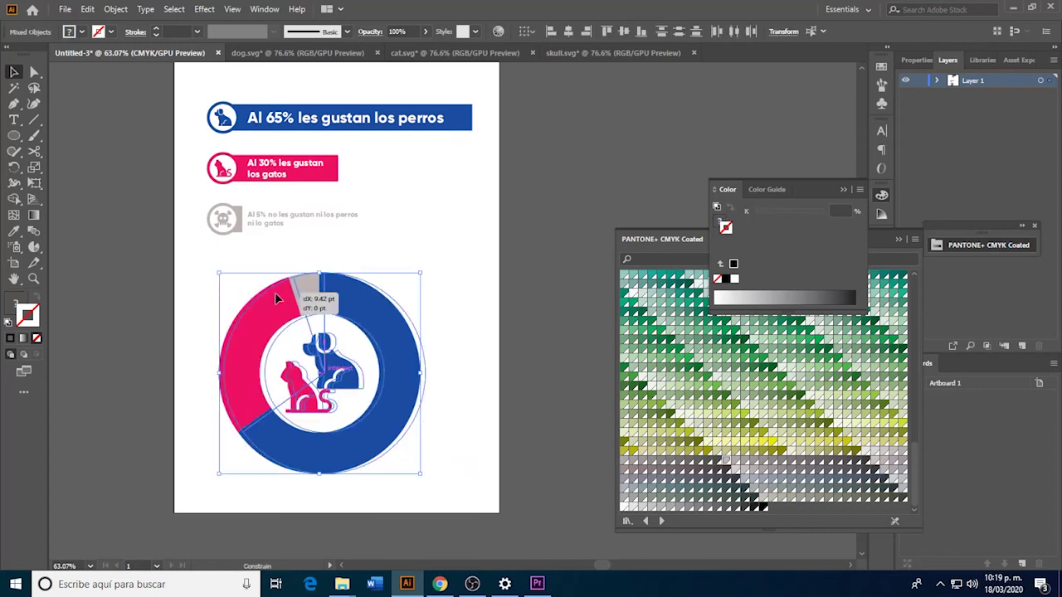
{"action": "key", "text": "shift+Right"}
{"action": "key", "text": "shift+Right"}
{"action": "left_click_drag", "start_coordinate": [427, 475], "coordinate": [407, 451]}
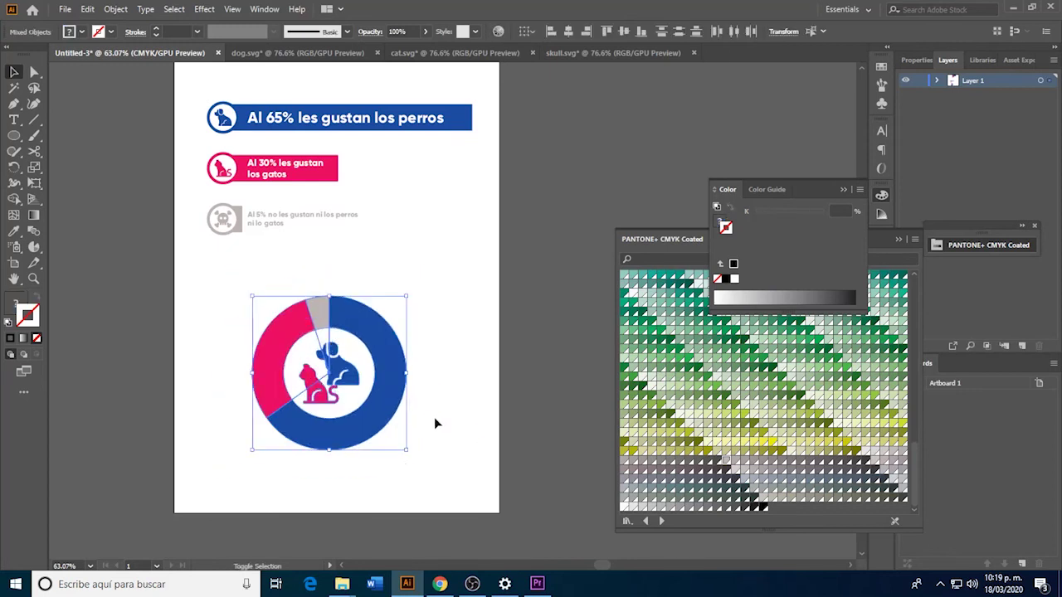
{"action": "left_click", "coordinate": [478, 359]}
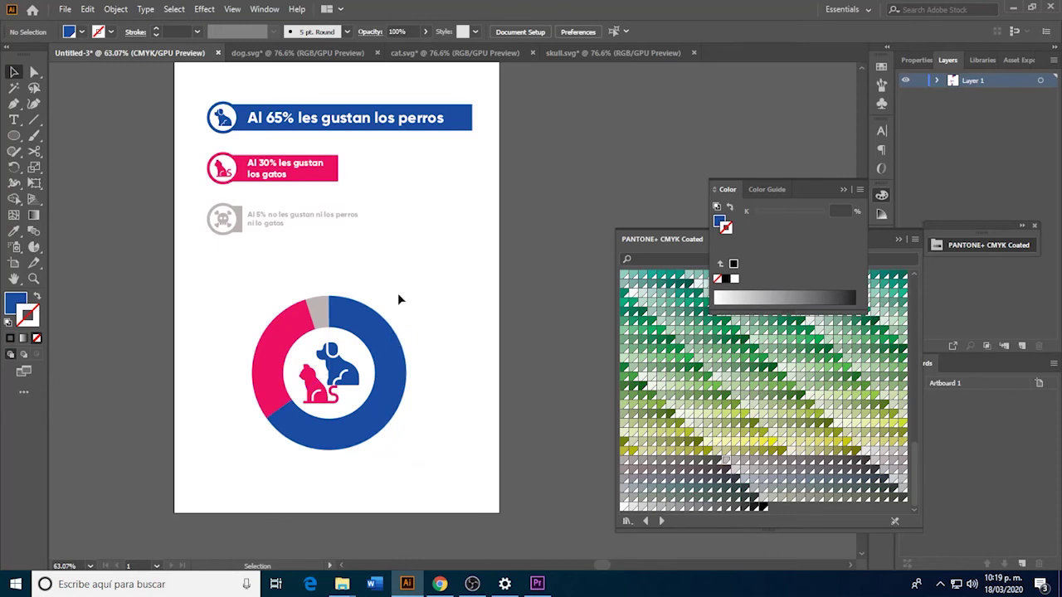
Try rotating the donut about 135 degrees, then undo the rotation.
{"action": "left_click", "coordinate": [267, 338]}
{"action": "left_click", "coordinate": [307, 445], "text": "shift"}
{"action": "left_click_drag", "start_coordinate": [410, 293], "coordinate": [302, 479]}
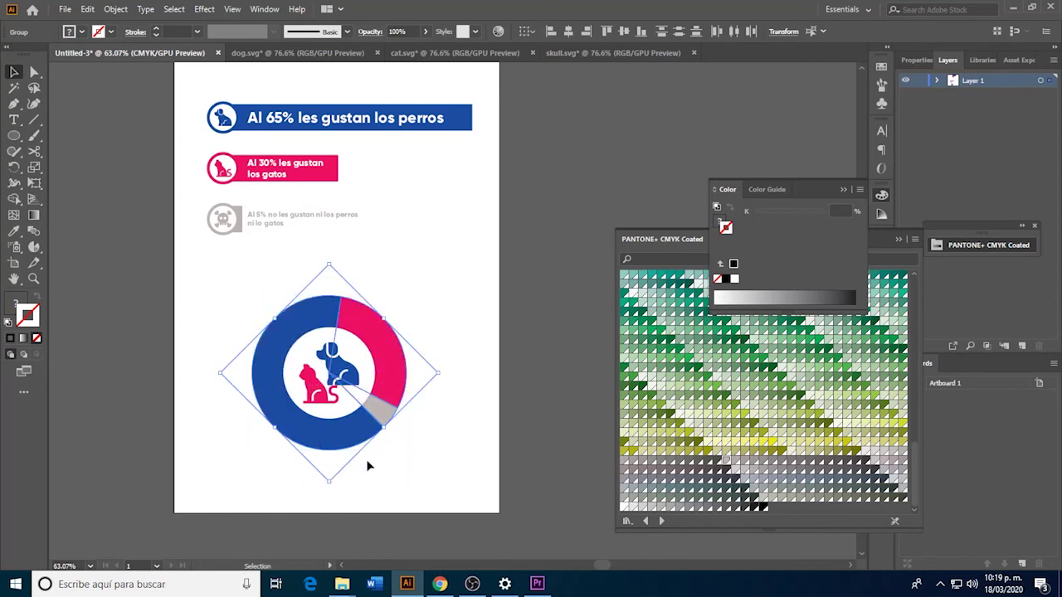
{"action": "key", "text": "ctrl+z"}
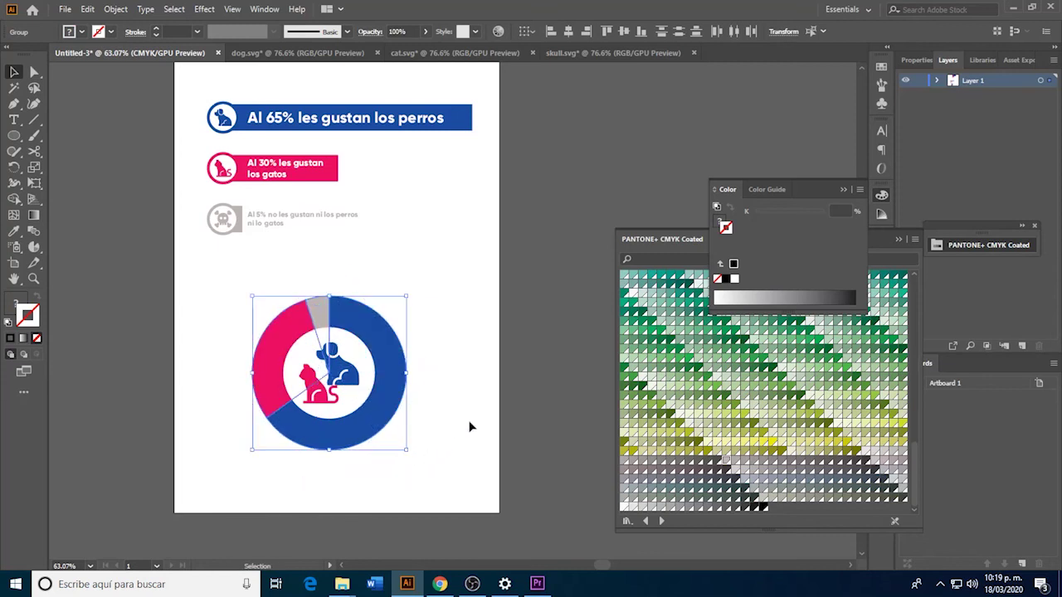
{"action": "left_click", "coordinate": [469, 428]}
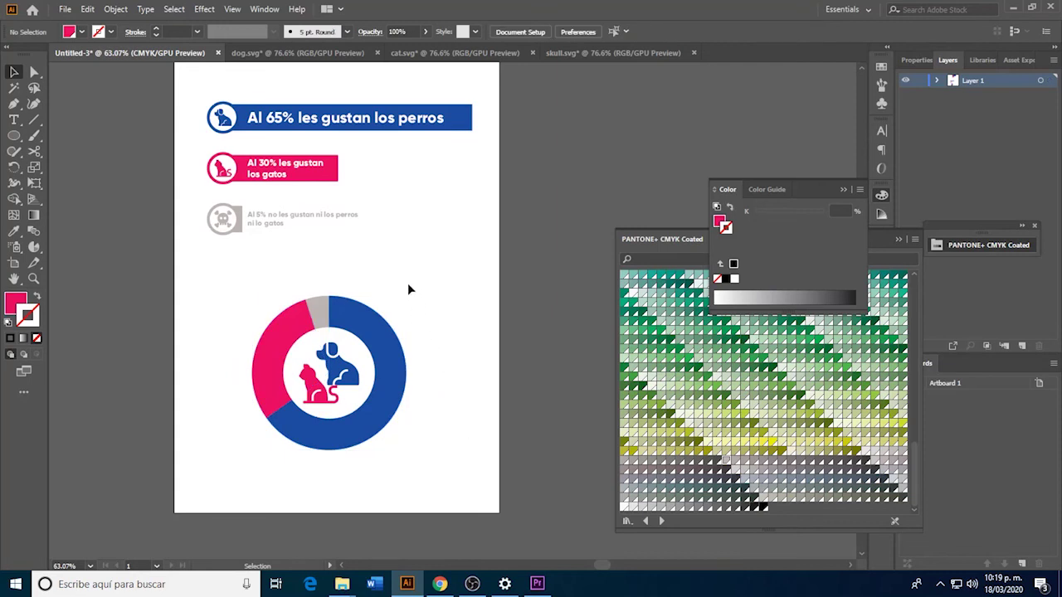
Copy the 30% cats label and try eyedropping styles from the other labels onto it.
{"action": "left_click_drag", "start_coordinate": [295, 168], "coordinate": [427, 273]}
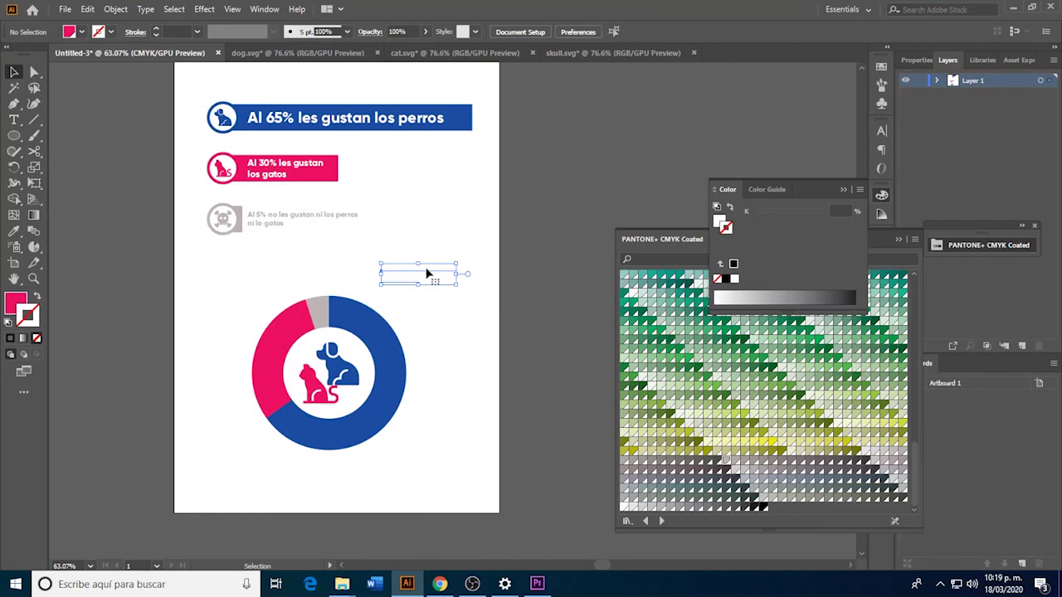
{"action": "key", "text": "i"}
{"action": "left_click", "coordinate": [304, 213]}
{"action": "left_click", "coordinate": [296, 323]}
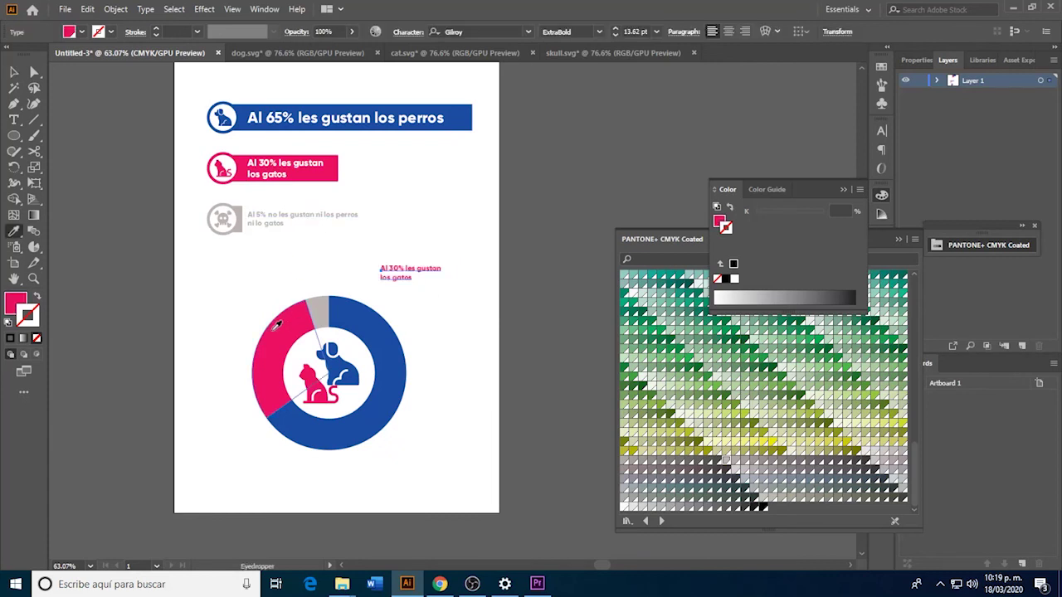
{"action": "left_click", "coordinate": [297, 213]}
{"action": "left_click", "coordinate": [292, 173]}
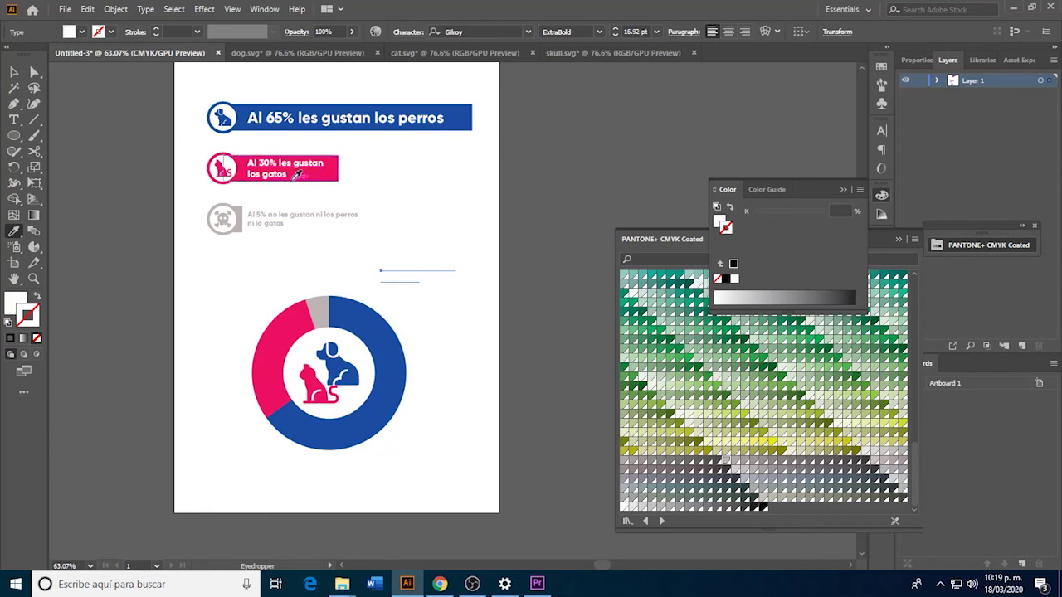
{"action": "left_click", "coordinate": [326, 116]}
{"action": "left_click", "coordinate": [265, 217]}
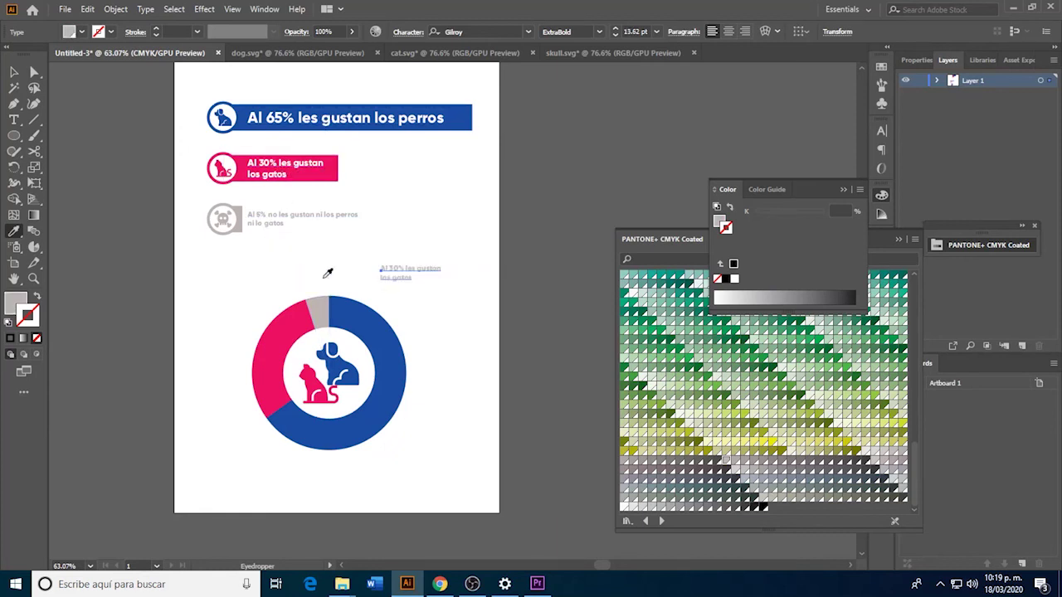
{"action": "left_click", "coordinate": [274, 168]}
{"action": "left_click", "coordinate": [288, 118]}
{"action": "key", "text": "v"}
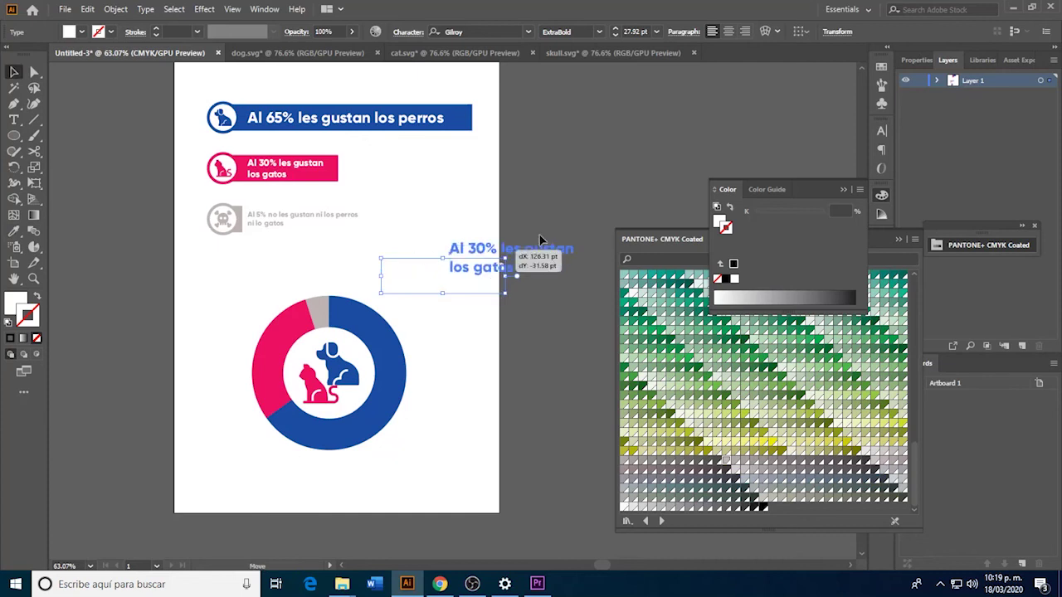
{"action": "left_click_drag", "start_coordinate": [438, 282], "coordinate": [604, 197]}
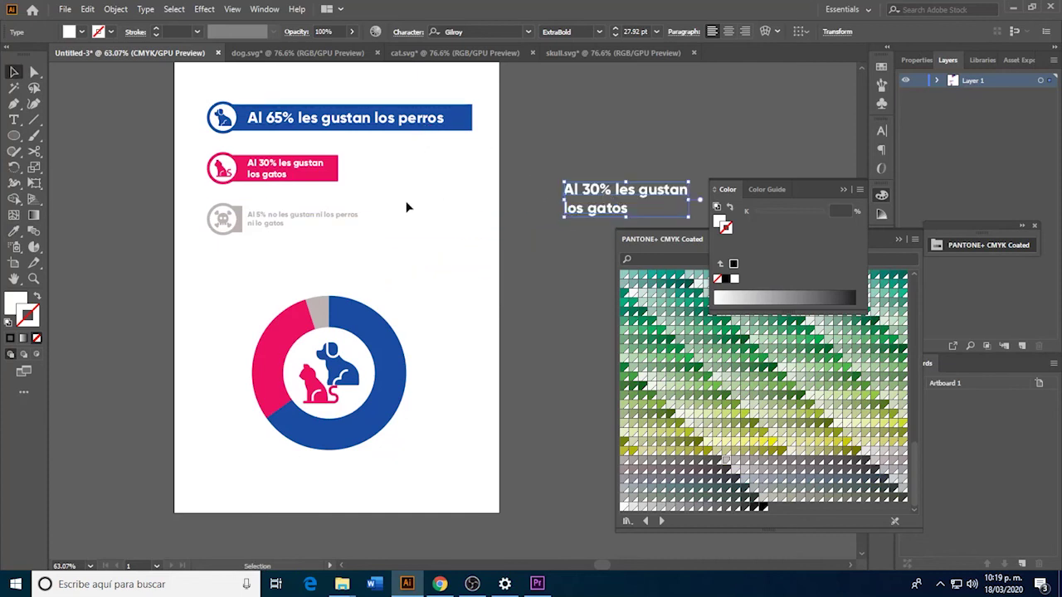
Give the 30% copy the small label style, place it above the donut, and colour it blue.
{"action": "key", "text": "i"}
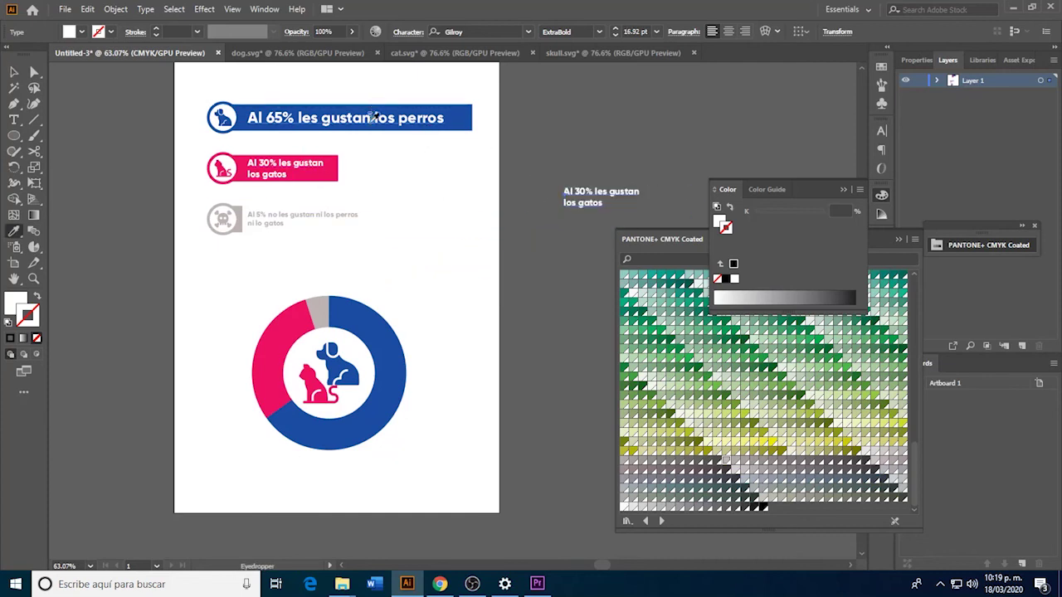
{"action": "left_click", "coordinate": [322, 210]}
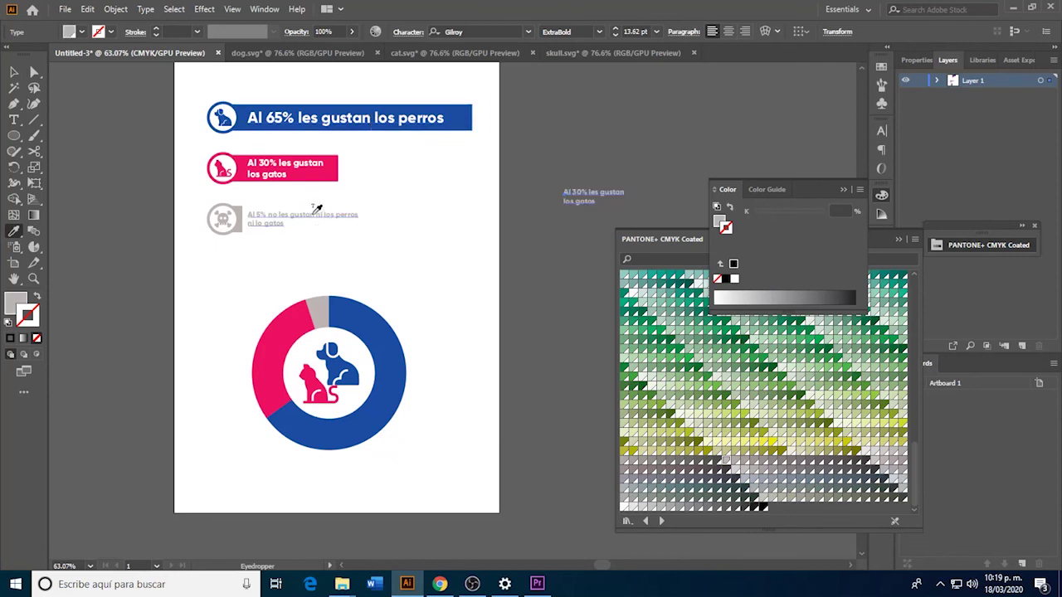
{"action": "key", "text": "v"}
{"action": "left_click_drag", "start_coordinate": [590, 198], "coordinate": [429, 286]}
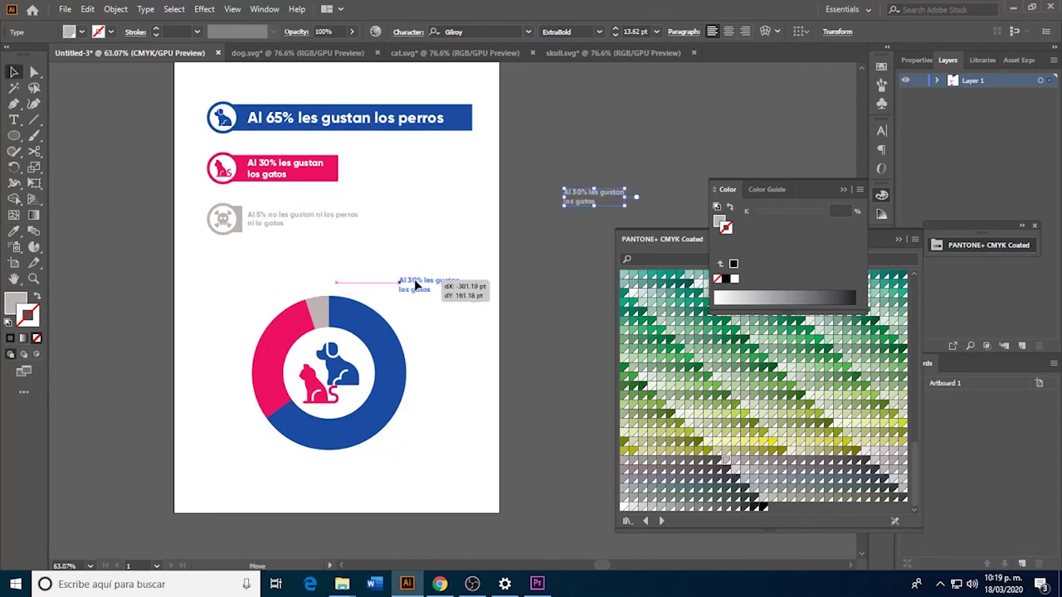
{"action": "key", "text": "i"}
{"action": "left_click", "coordinate": [397, 341]}
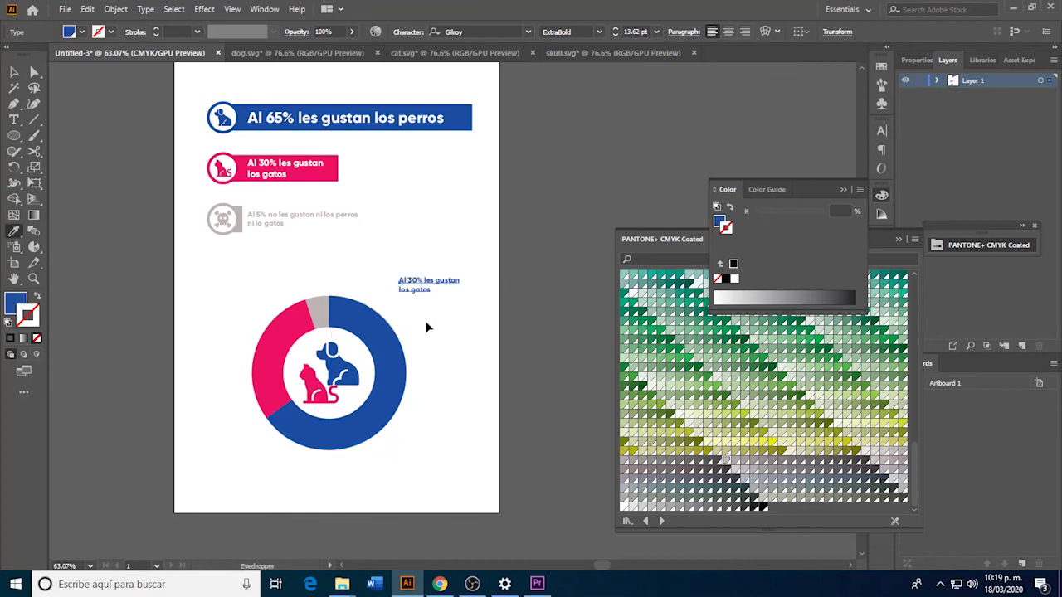
{"action": "key", "text": "v"}
{"action": "left_click", "coordinate": [400, 261]}
Copy the 65% dogs heading as small blue text; place both labels beside the donut.
{"action": "left_click_drag", "start_coordinate": [342, 119], "coordinate": [543, 248]}
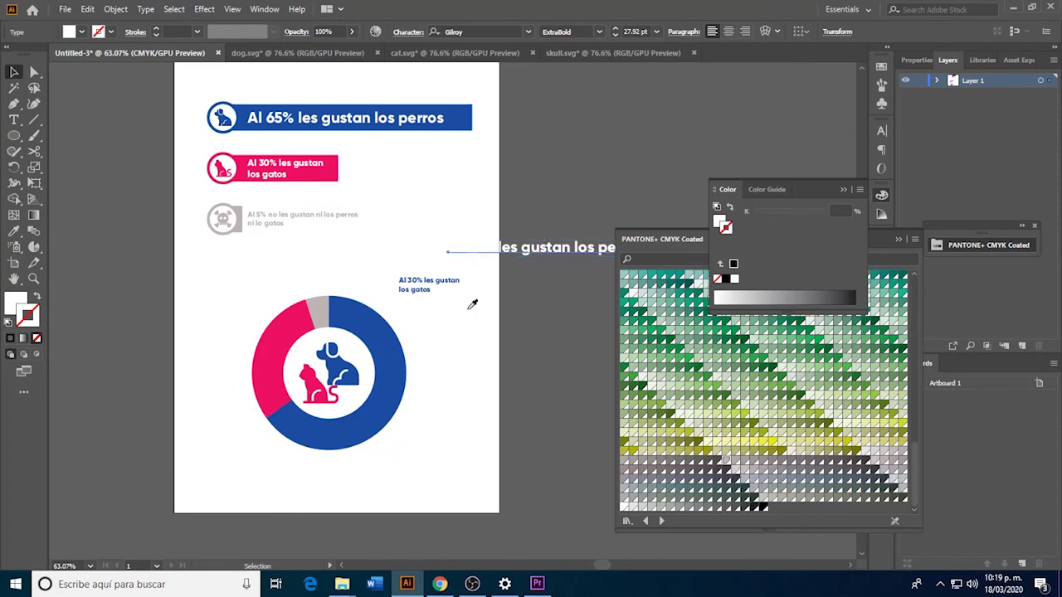
{"action": "key", "text": "i"}
{"action": "left_click", "coordinate": [457, 279]}
{"action": "key", "text": "v"}
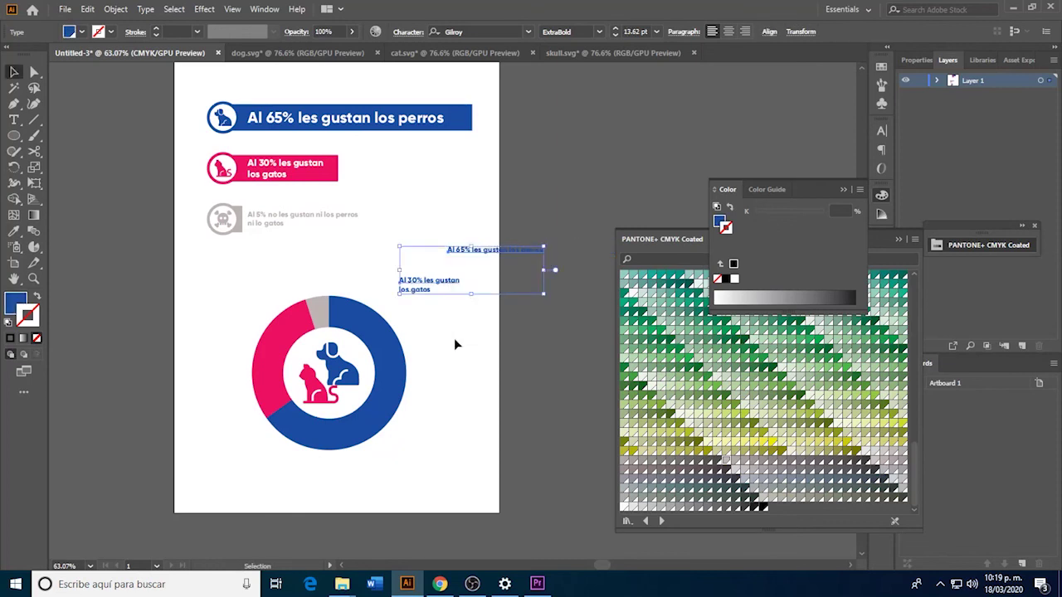
{"action": "left_click_drag", "start_coordinate": [419, 284], "coordinate": [258, 271]}
{"action": "left_click_drag", "start_coordinate": [470, 258], "coordinate": [433, 306]}
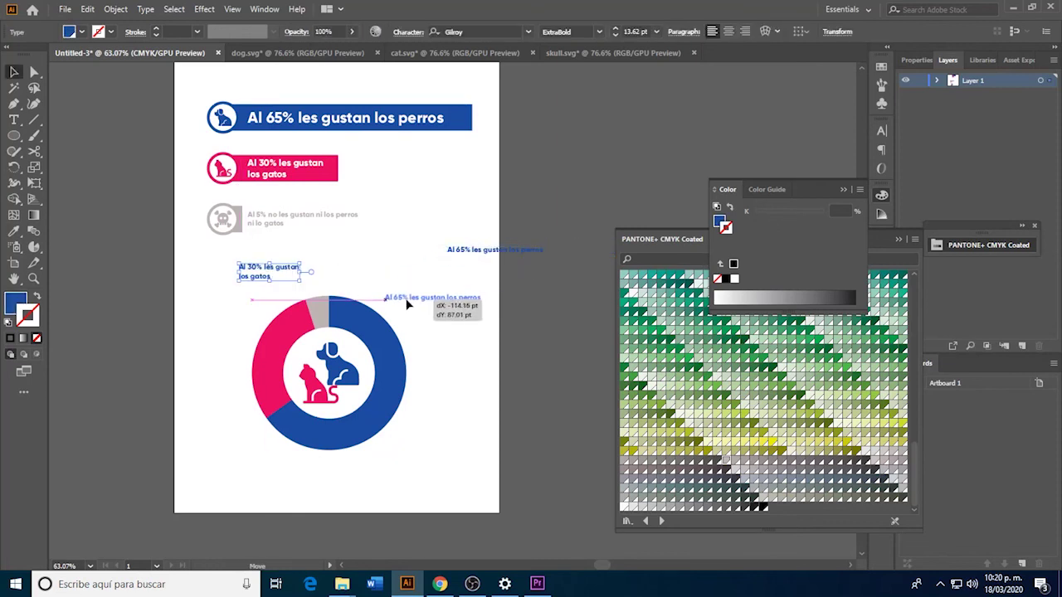
{"action": "double_click", "coordinate": [447, 297]}
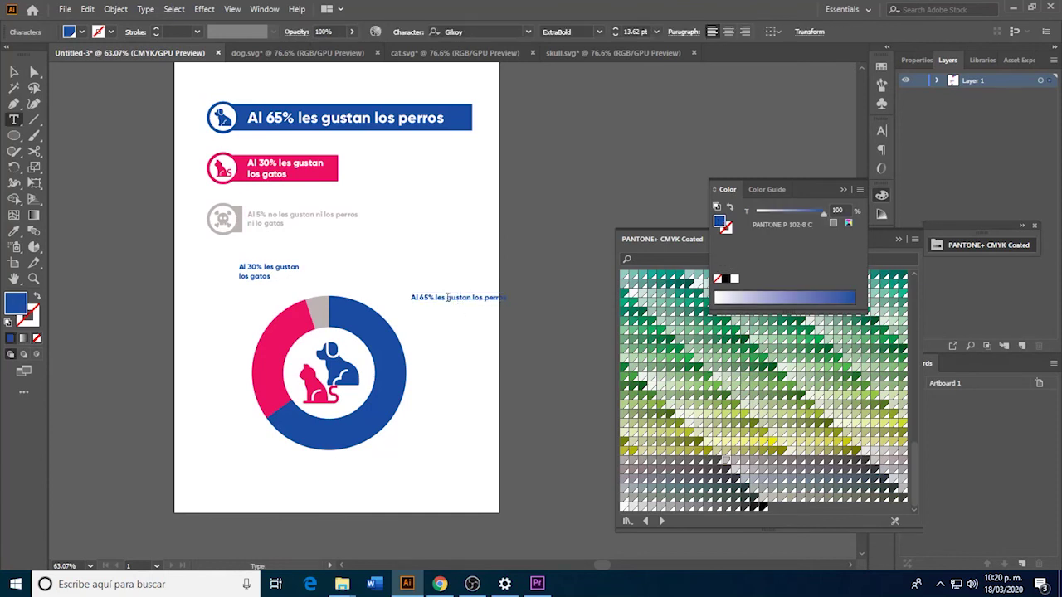
Break the Al 65% label into 'Al 65% les / gustan / los perros' and zoom in on it.
{"action": "key", "text": "Return"}
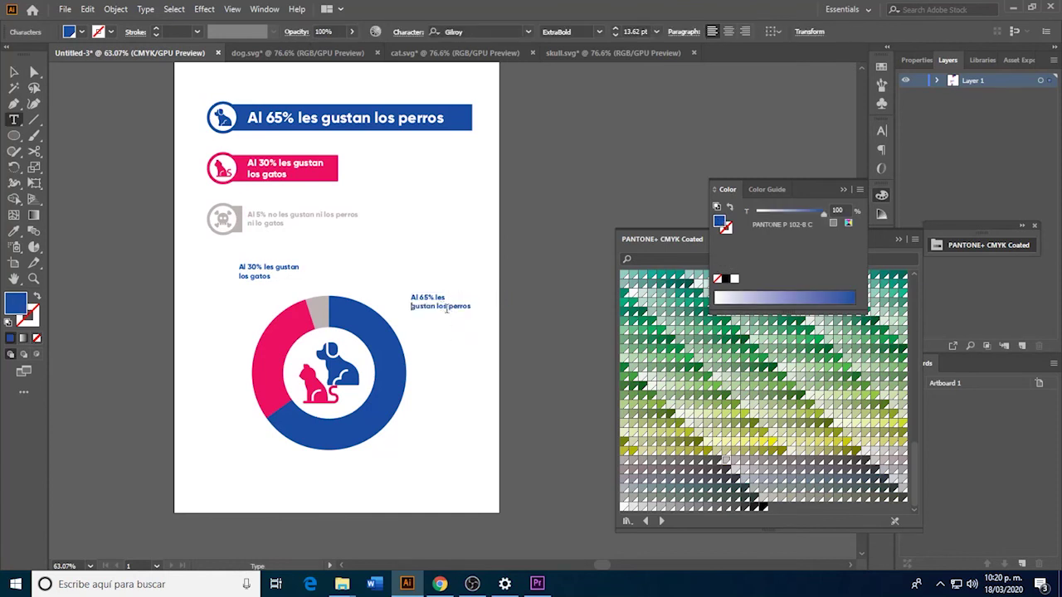
{"action": "key", "text": "Right"}
{"action": "key", "text": "Right"}
{"action": "key", "text": "Right"}
{"action": "key", "text": "Return"}
{"action": "key", "text": "Escape"}
{"action": "mouse_move", "coordinate": [432, 309]}
{"action": "left_mouse_down"}
{"action": "mouse_move", "coordinate": [420, 297]}
{"action": "mouse_move", "coordinate": [527, 426]}
{"action": "left_mouse_up"}
{"action": "key", "text": "z"}
{"action": "left_click_drag", "start_coordinate": [431, 332], "coordinate": [468, 351]}
{"action": "key", "text": "p"}
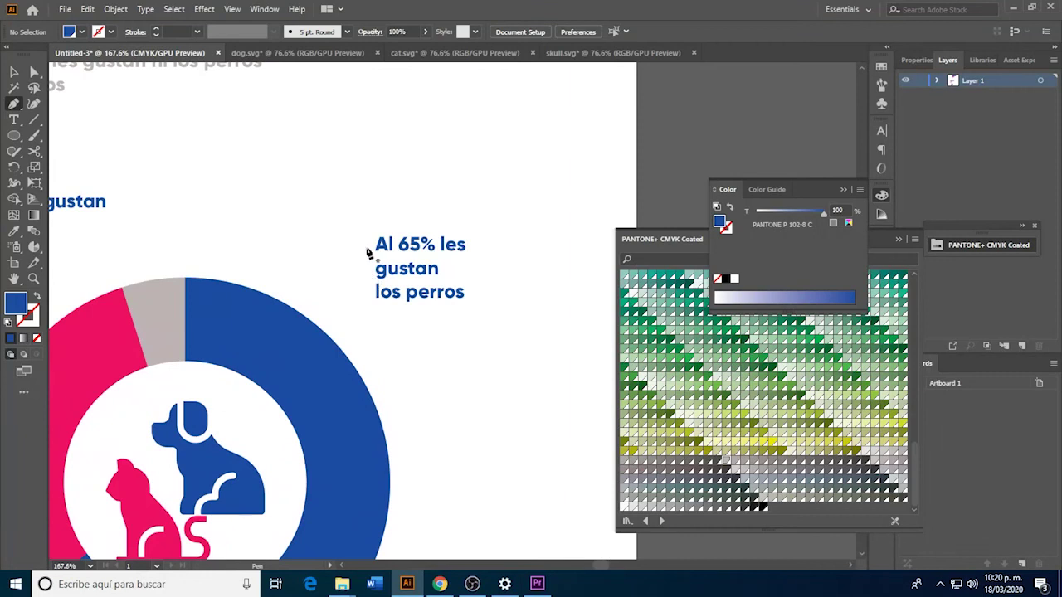
Draw a leader line from just left of Al 65% down to the blue ring.
{"action": "left_click_drag", "start_coordinate": [372, 244], "coordinate": [355, 247]}
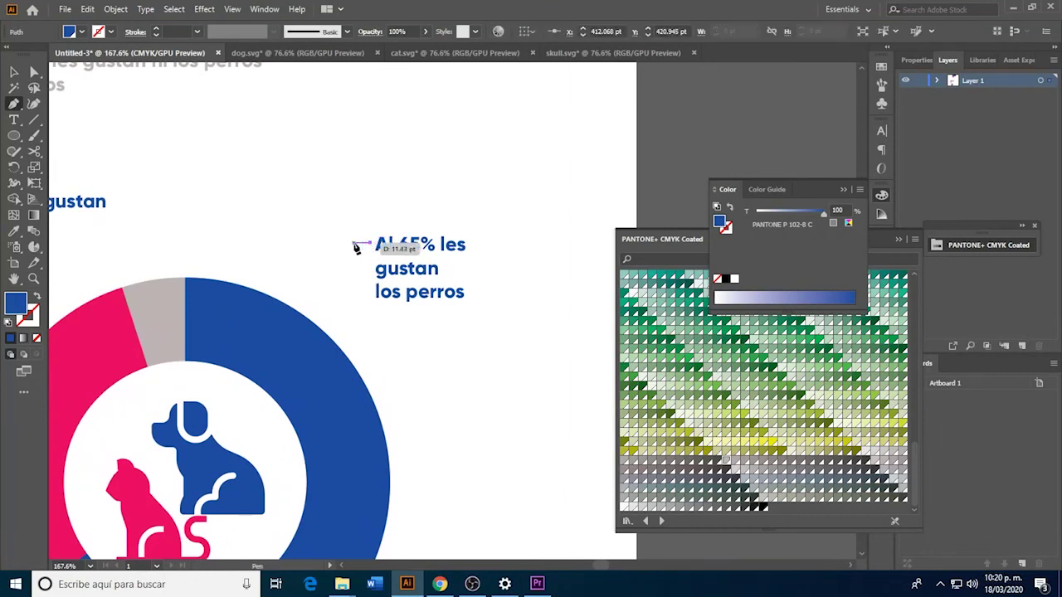
{"action": "mouse_move", "coordinate": [274, 321]}
{"action": "left_mouse_down"}
{"action": "mouse_move", "coordinate": [290, 328]}
{"action": "mouse_move", "coordinate": [53, 325]}
{"action": "mouse_move", "coordinate": [227, 347]}
{"action": "mouse_move", "coordinate": [35, 301]}
{"action": "mouse_move", "coordinate": [365, 322]}
{"action": "left_mouse_up"}
{"action": "key", "text": "v"}
{"action": "left_click", "coordinate": [454, 343]}
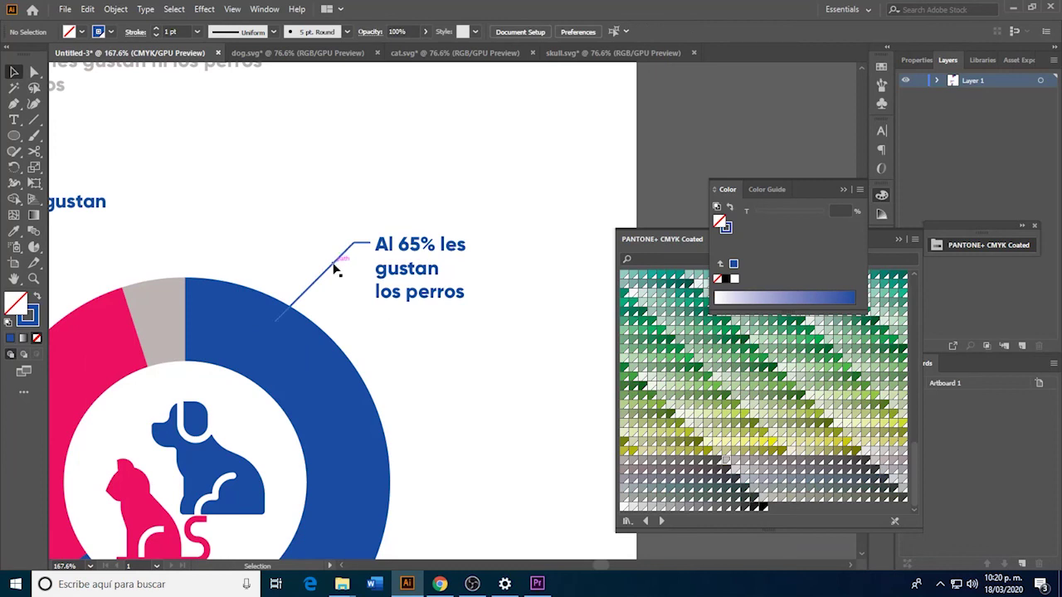
Select only the new leader line, without the label.
{"action": "left_click_drag", "start_coordinate": [401, 307], "coordinate": [350, 246]}
{"action": "left_click", "coordinate": [391, 336]}
{"action": "left_click", "coordinate": [336, 262]}
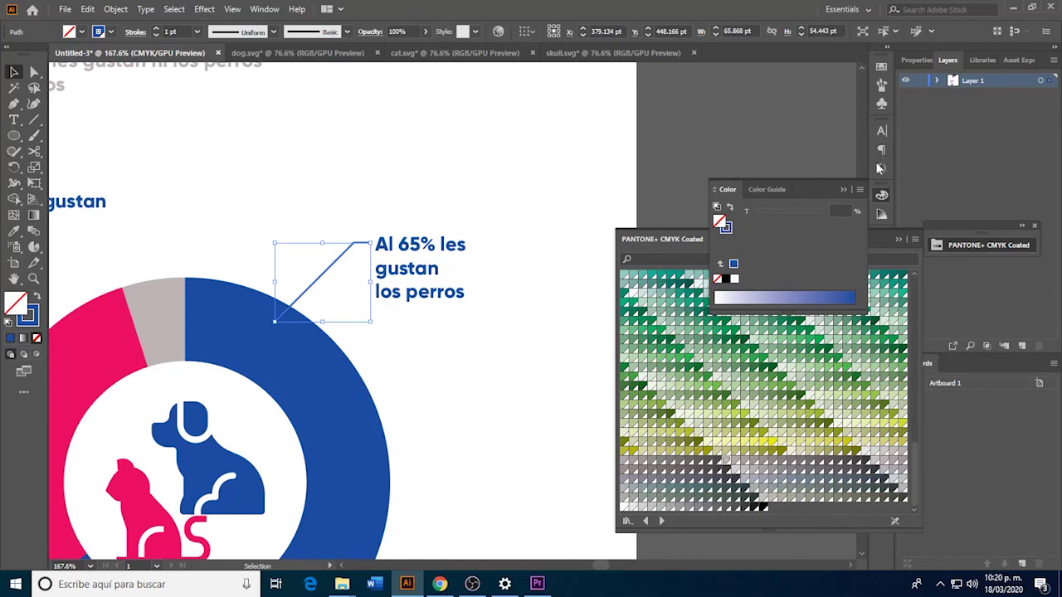
{"action": "left_click", "coordinate": [264, 9]}
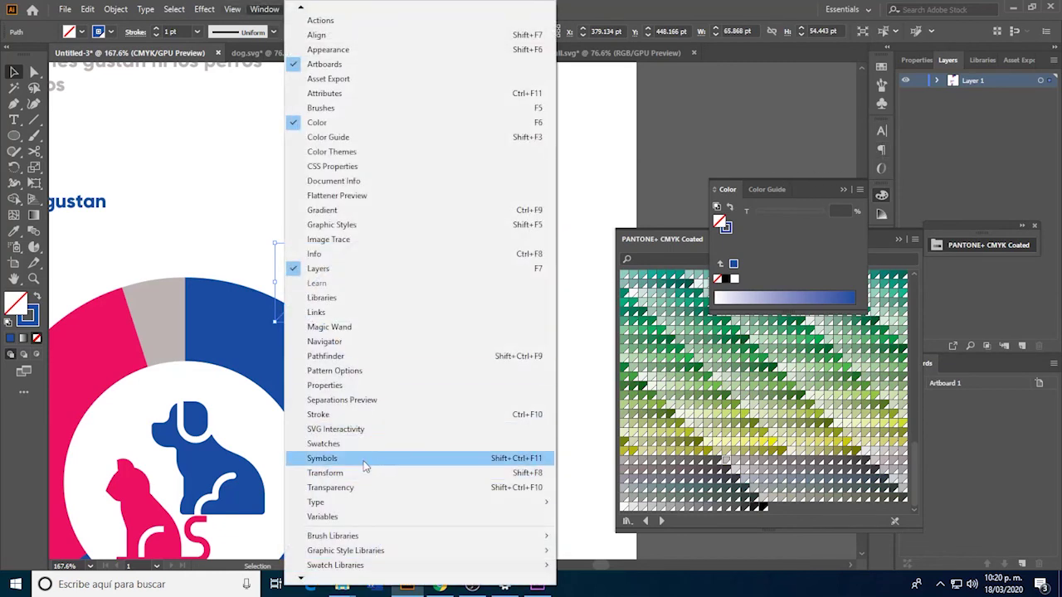
Give the Al 65% leader line a dashed stroke with 2 pt dashes.
{"action": "left_click", "coordinate": [362, 414]}
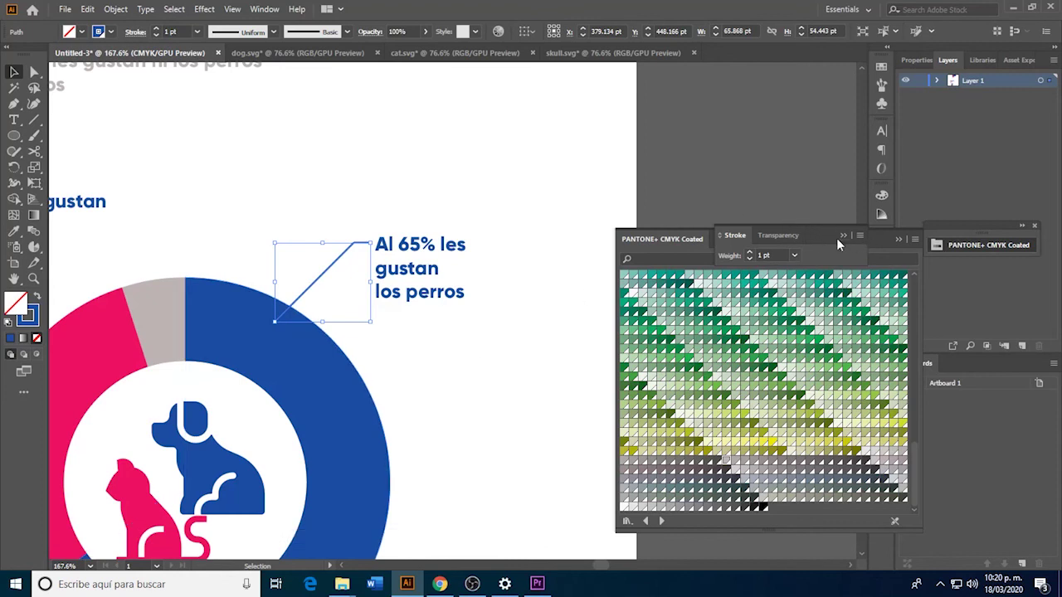
{"action": "left_click", "coordinate": [896, 240]}
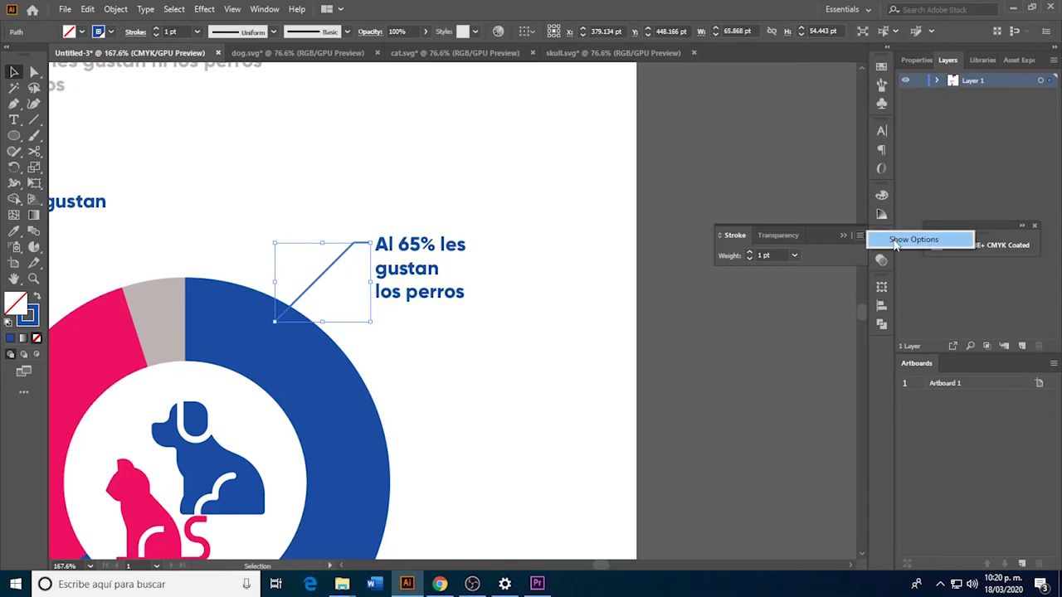
{"action": "left_click", "coordinate": [894, 243]}
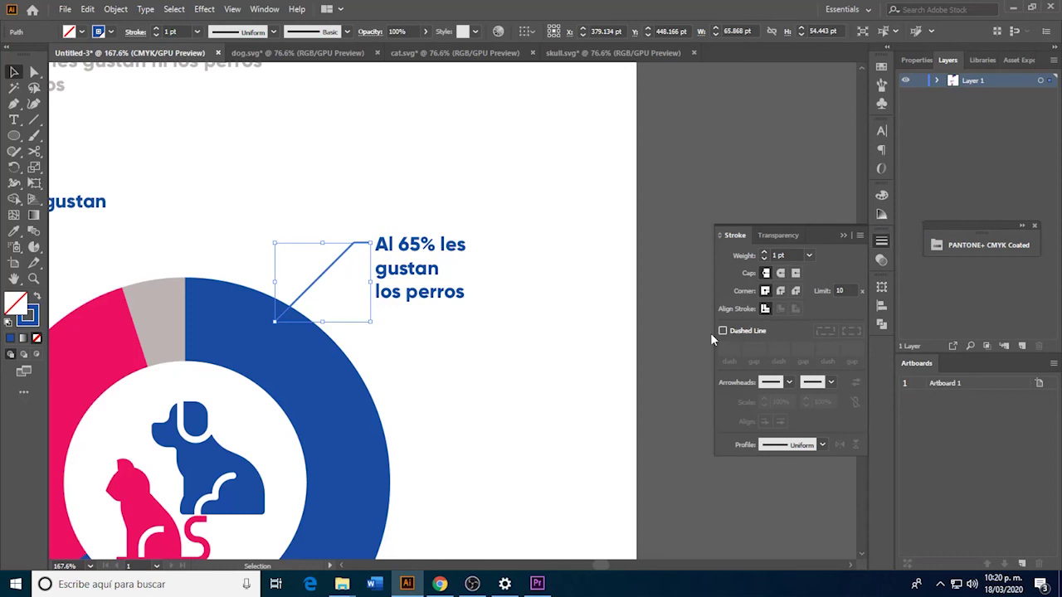
{"action": "left_click", "coordinate": [499, 334]}
{"action": "left_click", "coordinate": [331, 270]}
{"action": "left_click", "coordinate": [723, 331]}
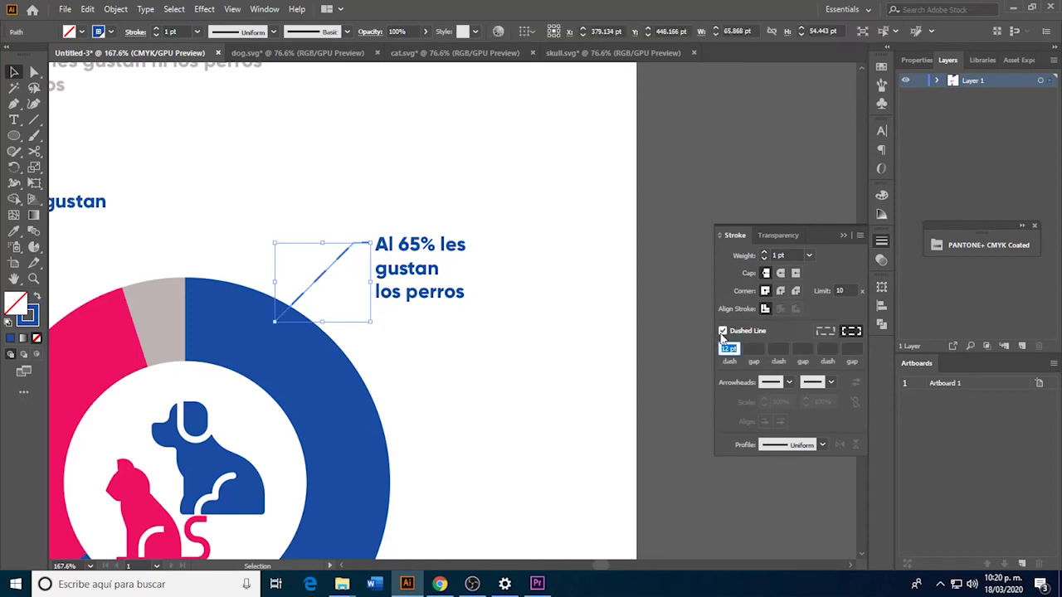
{"action": "left_click", "coordinate": [431, 315]}
{"action": "left_click", "coordinate": [337, 267]}
{"action": "left_click", "coordinate": [728, 350]}
{"action": "key", "text": "Tab"}
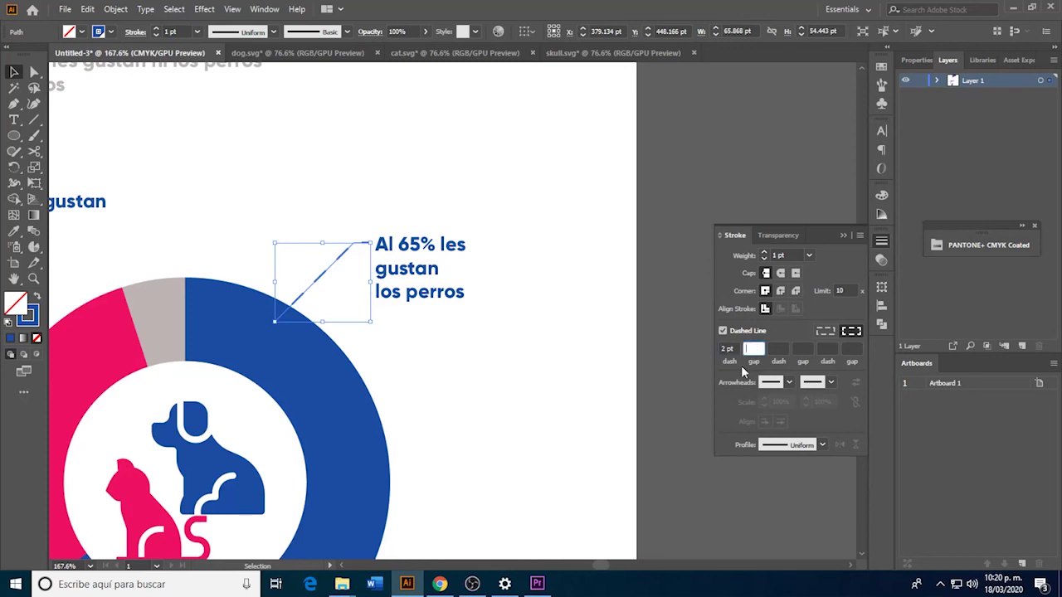
{"action": "type", "text": "1"}
{"action": "left_click", "coordinate": [518, 281]}
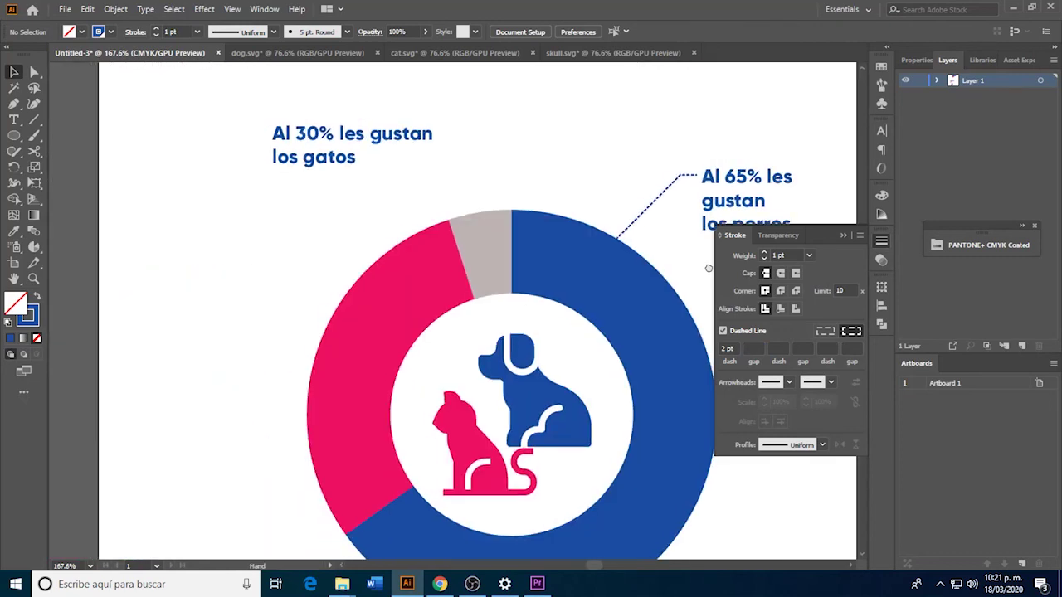
Color the Al 30% label with the ring's pink and move it down and left.
{"action": "left_click_drag", "start_coordinate": [385, 339], "coordinate": [549, 247]}
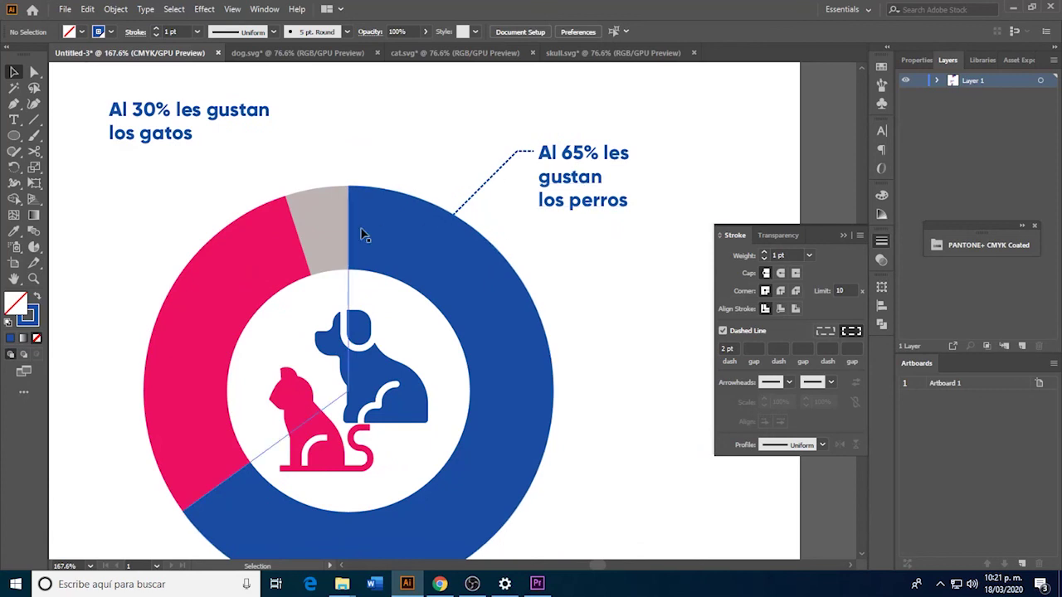
{"action": "key", "text": "ctrl+minus"}
{"action": "left_click_drag", "start_coordinate": [410, 247], "coordinate": [447, 222]}
{"action": "key", "text": "v"}
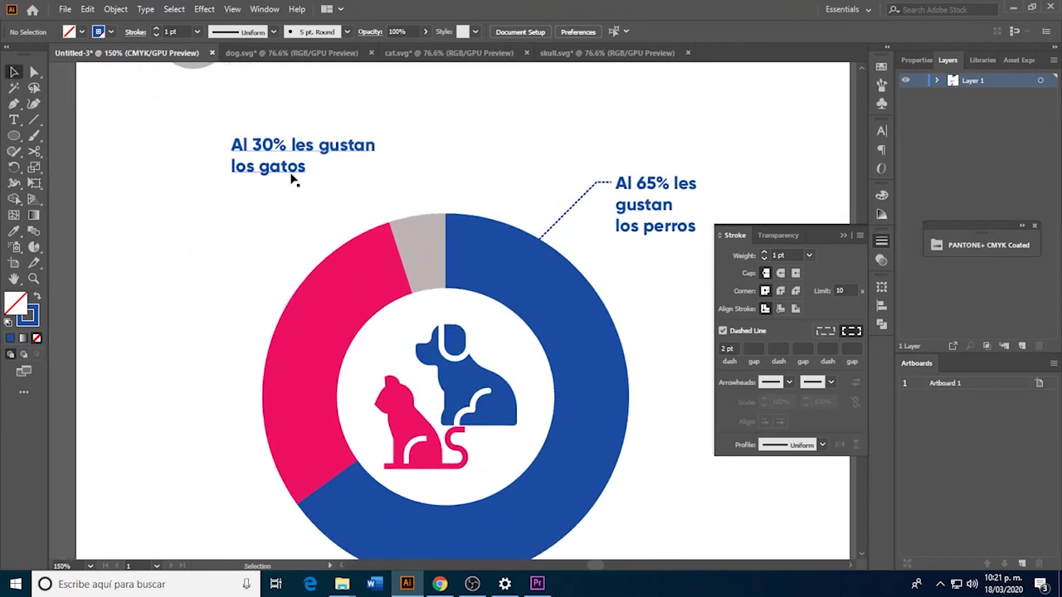
{"action": "left_click", "coordinate": [294, 173]}
{"action": "key", "text": "i"}
{"action": "left_click", "coordinate": [344, 265]}
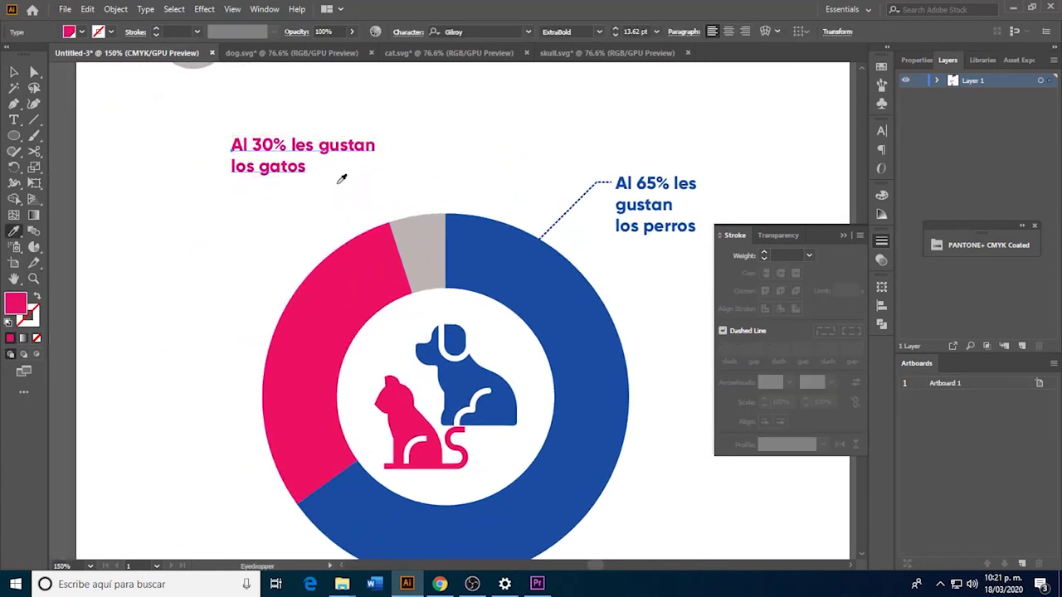
{"action": "key", "text": "v"}
{"action": "mouse_move", "coordinate": [315, 149]}
{"action": "left_mouse_down"}
{"action": "mouse_move", "coordinate": [255, 211]}
{"action": "mouse_move", "coordinate": [245, 198]}
{"action": "mouse_move", "coordinate": [314, 185]}
{"action": "mouse_move", "coordinate": [305, 191]}
{"action": "left_mouse_up"}
Draw a bent Pen leader line from after 'los gatos' to the pink ring.
{"action": "left_click", "coordinate": [467, 195]}
{"action": "key", "text": "p"}
{"action": "left_click", "coordinate": [294, 214]}
{"action": "left_click", "coordinate": [379, 215]}
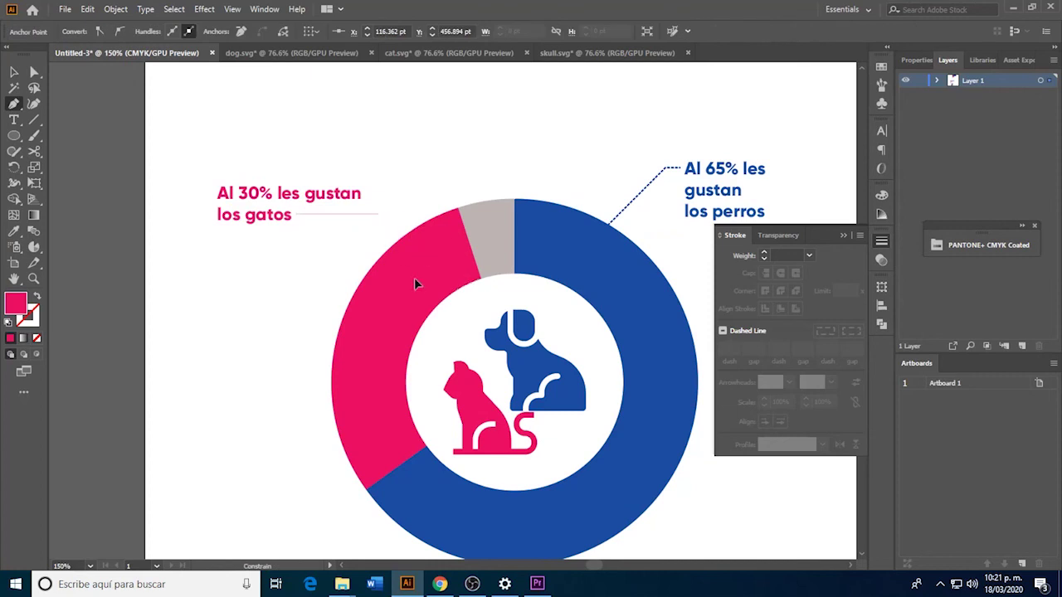
{"action": "left_click", "coordinate": [403, 235]}
{"action": "left_click", "coordinate": [389, 248]}
{"action": "key", "text": "v"}
{"action": "left_click", "coordinate": [394, 222]}
{"action": "left_click", "coordinate": [381, 221]}
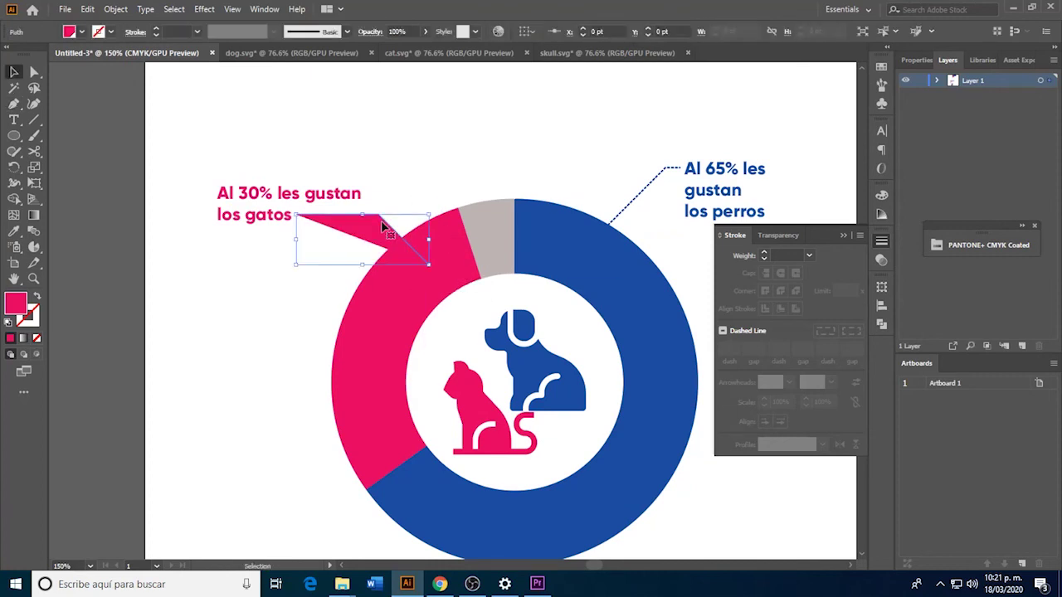
Copy the blue dashed stroke style onto the new leader line.
{"action": "key", "text": "i"}
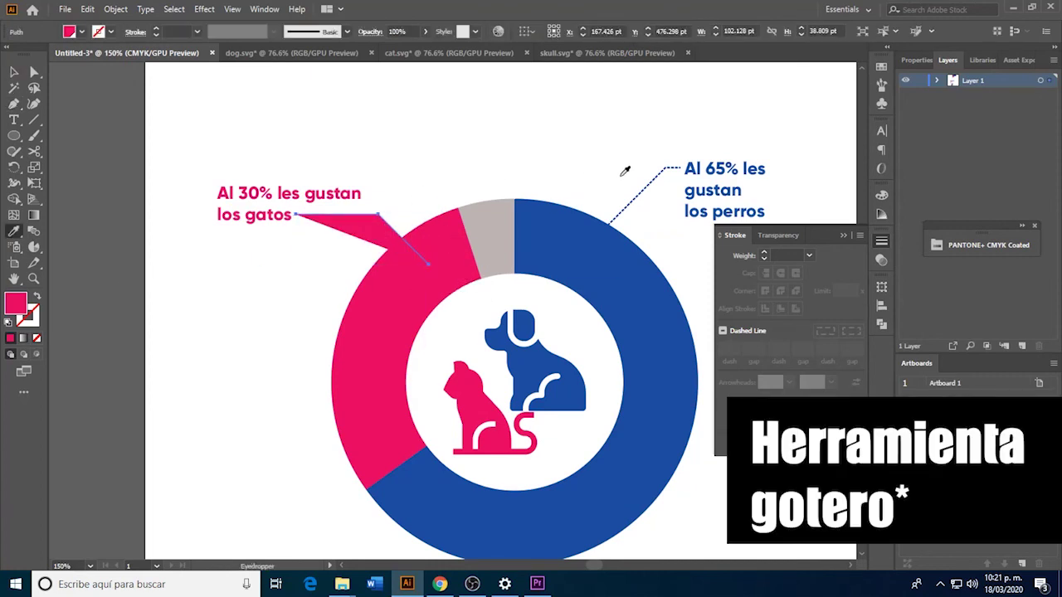
{"action": "left_click", "coordinate": [652, 180]}
{"action": "key", "text": "v"}
{"action": "left_click", "coordinate": [465, 199]}
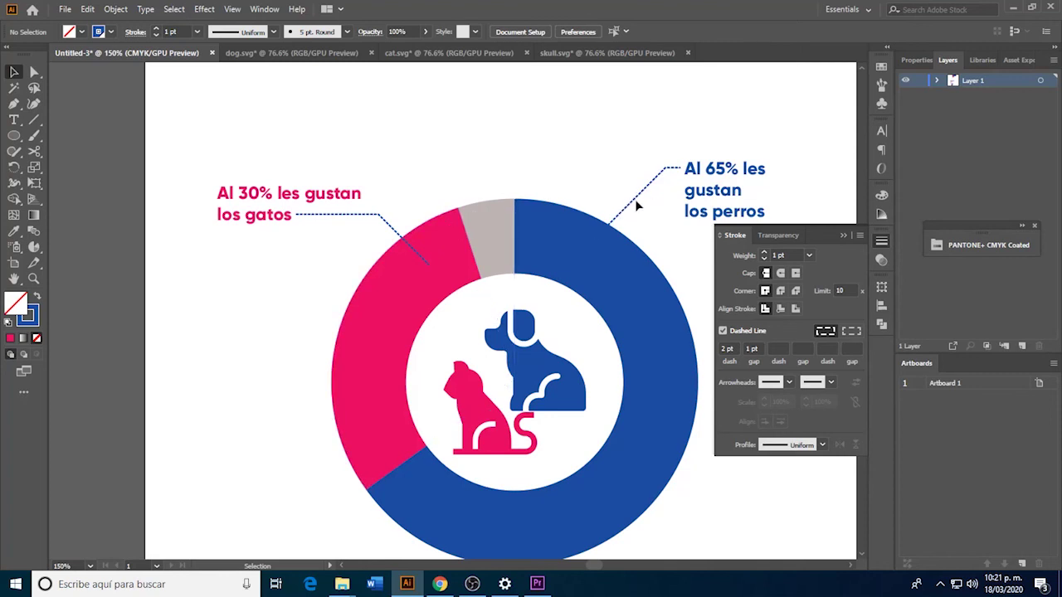
Make the new leader line's stroke pink to match the donut ring.
{"action": "left_click", "coordinate": [397, 232]}
{"action": "left_click", "coordinate": [31, 322]}
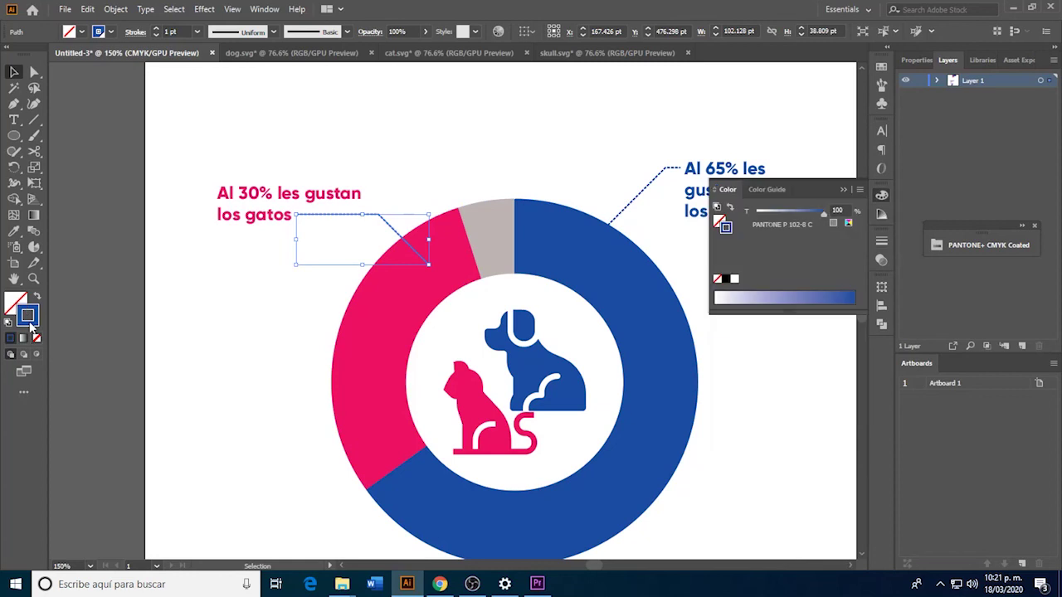
{"action": "key", "text": "i"}
{"action": "left_click", "coordinate": [405, 304], "text": "shift"}
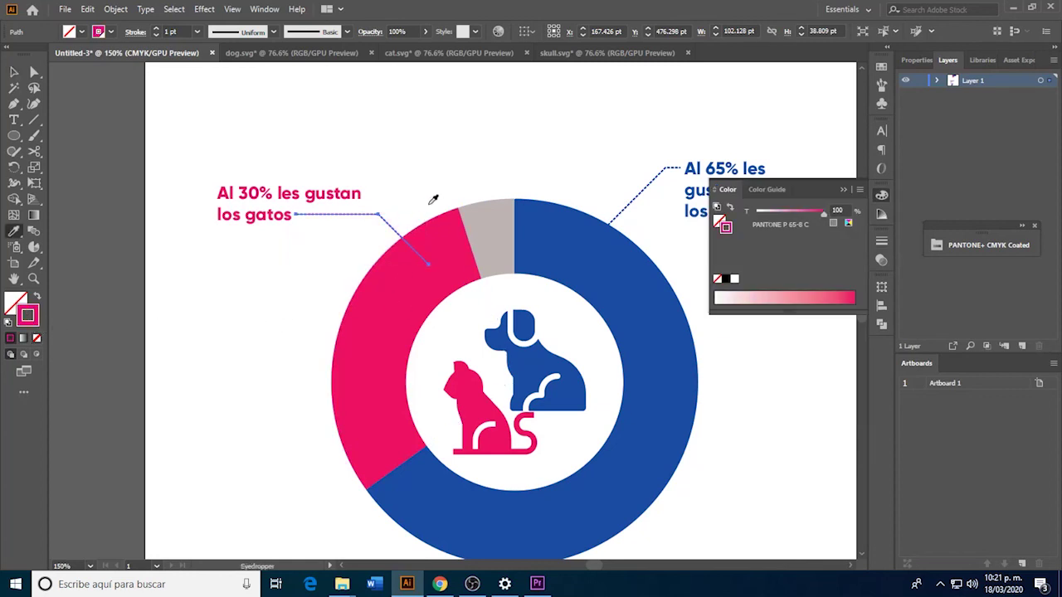
{"action": "key", "text": "v"}
{"action": "left_click", "coordinate": [440, 174]}
{"action": "left_click_drag", "start_coordinate": [439, 175], "coordinate": [340, 193]}
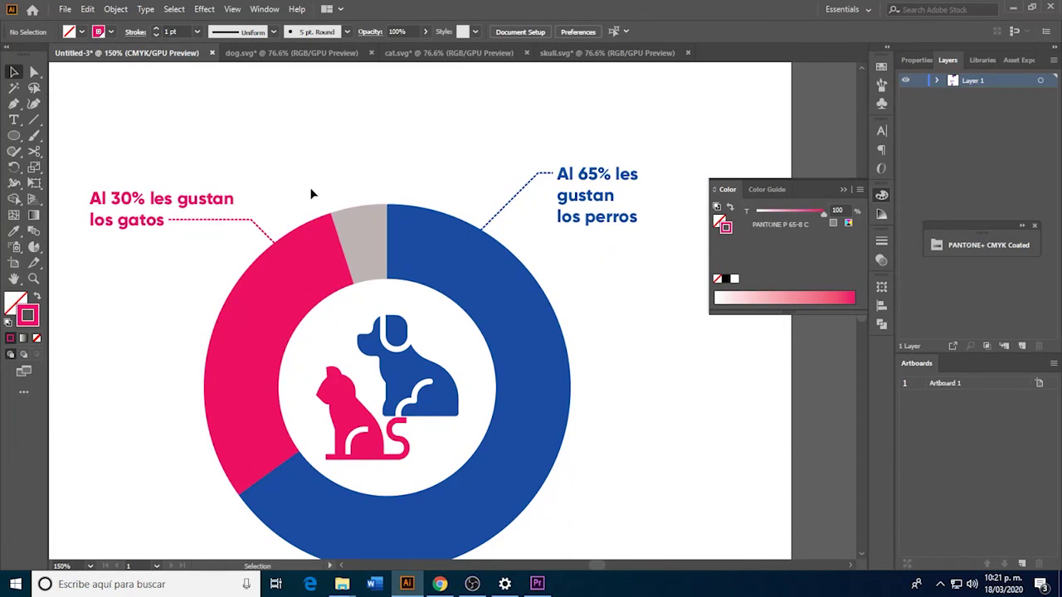
{"action": "left_click_drag", "start_coordinate": [309, 187], "coordinate": [356, 180]}
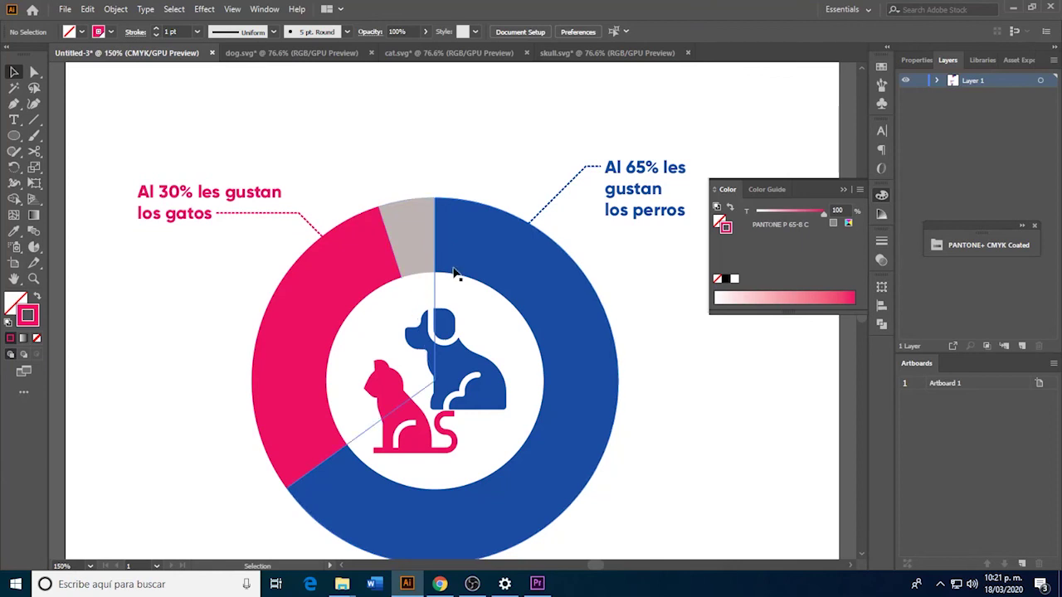
{"action": "key", "text": "z"}
{"action": "left_click", "coordinate": [441, 307], "text": "alt"}
Break the Al 30% label so 'les gustan' starts a new line.
{"action": "left_click", "coordinate": [441, 306], "text": "alt"}
{"action": "left_click", "coordinate": [441, 307]}
{"action": "left_click", "coordinate": [525, 349]}
{"action": "key", "text": "v"}
{"action": "double_click", "coordinate": [262, 223]}
{"action": "key", "text": "Return"}
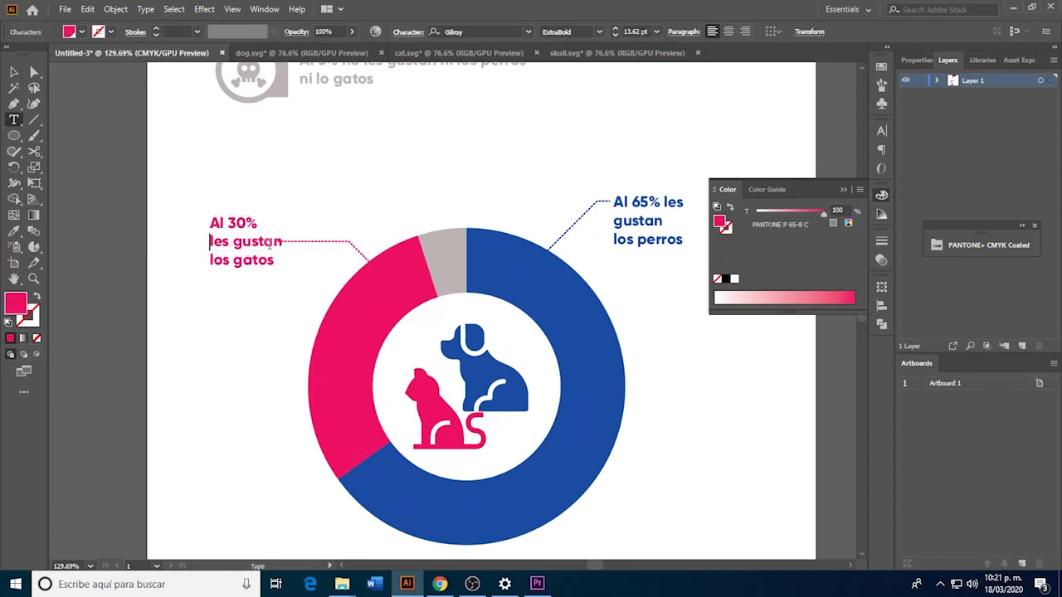
{"action": "key", "text": "Escape"}
{"action": "left_click", "coordinate": [290, 243]}
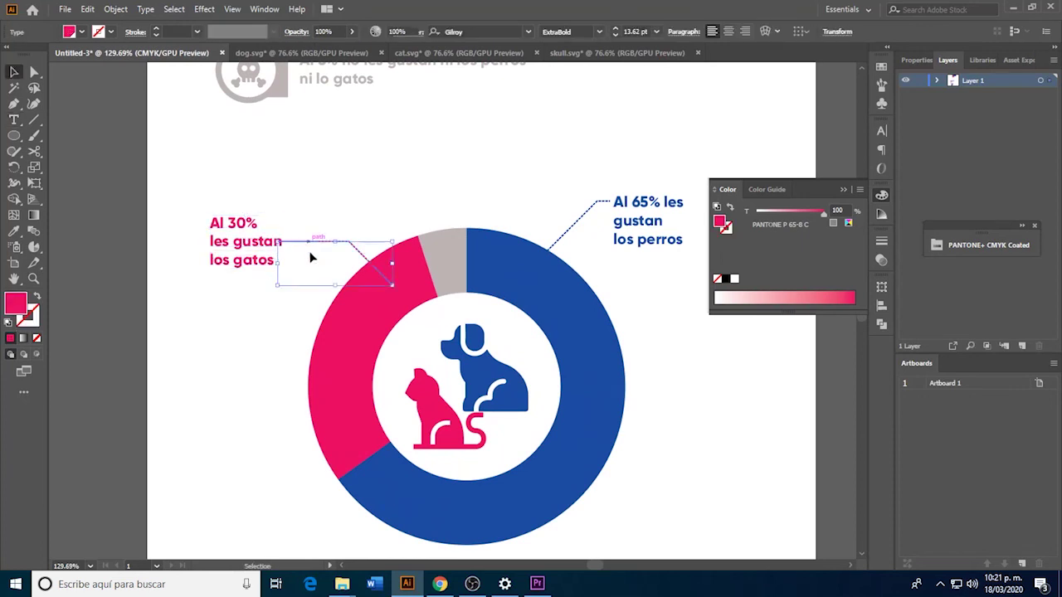
Drag the pink leader line's left anchor right to meet the narrower text.
{"action": "left_click", "coordinate": [277, 213]}
{"action": "scroll", "coordinate": [277, 213], "scroll_direction": "up", "scroll_amount": 3}
{"action": "key", "text": "a"}
{"action": "left_click_drag", "start_coordinate": [282, 282], "coordinate": [316, 287]}
{"action": "left_click", "coordinate": [375, 268]}
{"action": "key", "text": "z"}
{"action": "left_click", "coordinate": [428, 299], "text": "alt"}
{"action": "left_click", "coordinate": [452, 301], "text": "alt"}
{"action": "left_click_drag", "start_coordinate": [451, 302], "coordinate": [397, 236]}
{"action": "key", "text": "v"}
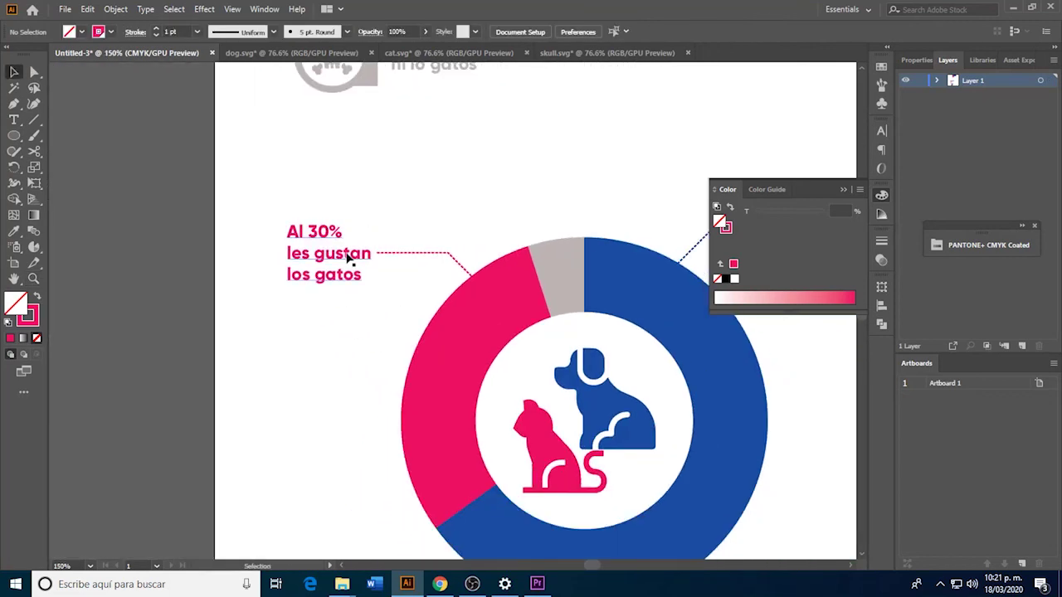
{"action": "left_click", "coordinate": [332, 253]}
{"action": "left_click", "coordinate": [417, 227]}
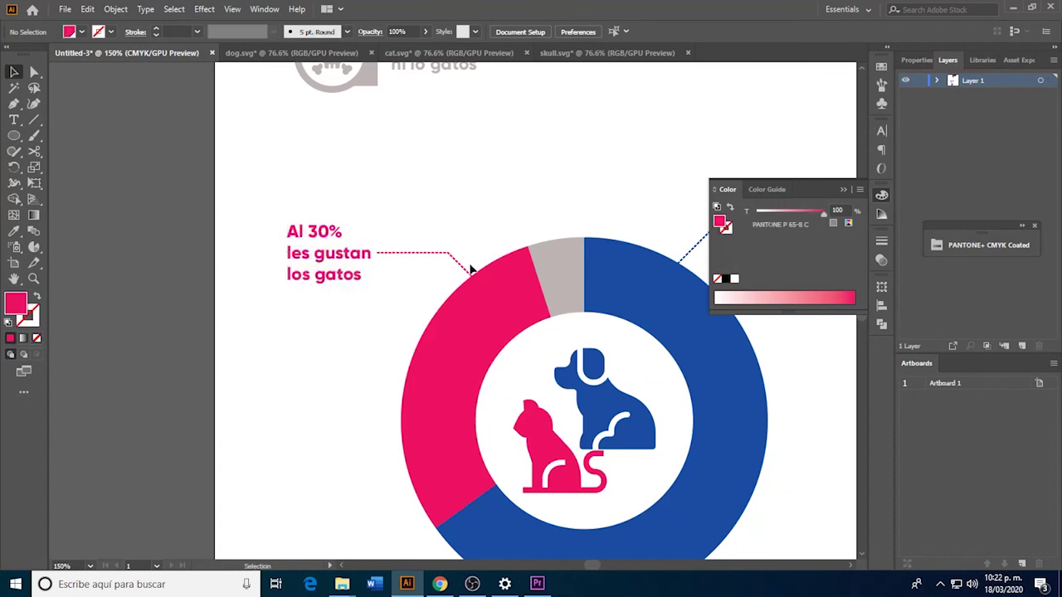
Zoom to the Al 65% label and select its blue dashed leader line.
{"action": "key", "text": "z"}
{"action": "left_click", "coordinate": [471, 292], "text": "alt"}
{"action": "left_click", "coordinate": [471, 292], "text": "alt"}
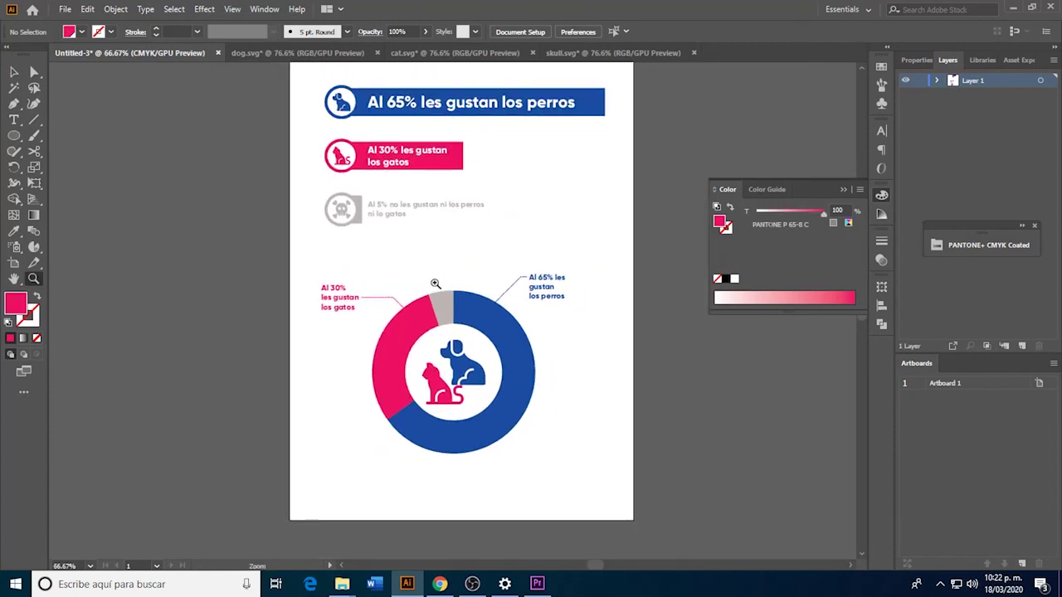
{"action": "mouse_move", "coordinate": [519, 278]}
{"action": "left_mouse_down"}
{"action": "mouse_move", "coordinate": [600, 400]}
{"action": "mouse_move", "coordinate": [545, 332]}
{"action": "mouse_move", "coordinate": [558, 352]}
{"action": "left_mouse_up"}
{"action": "key", "text": "v"}
{"action": "left_click", "coordinate": [508, 264]}
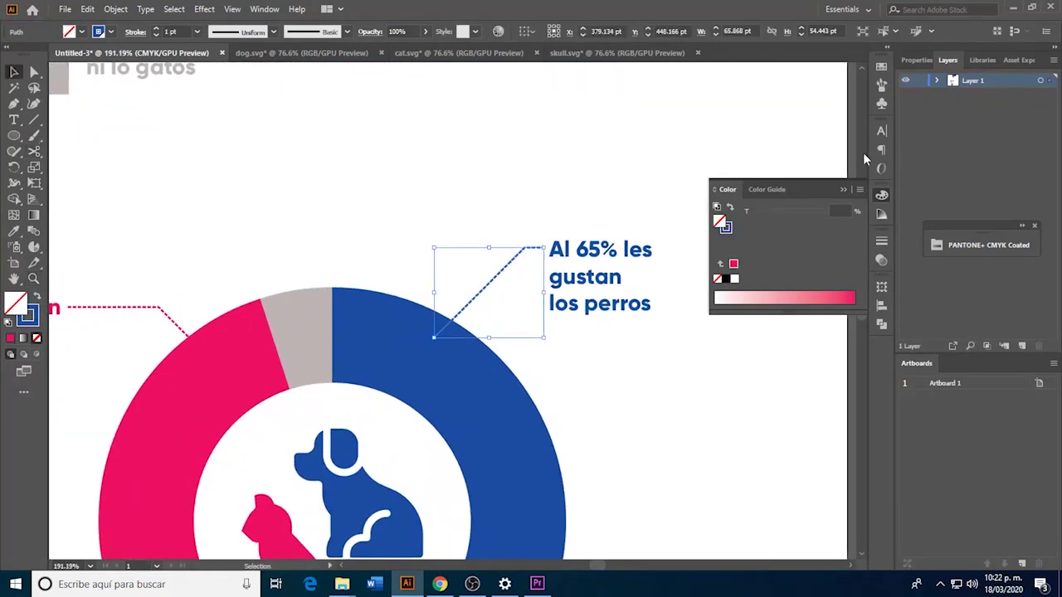
Try arrowhead styles on the blue dashed leader line's label end.
{"action": "left_click", "coordinate": [883, 241]}
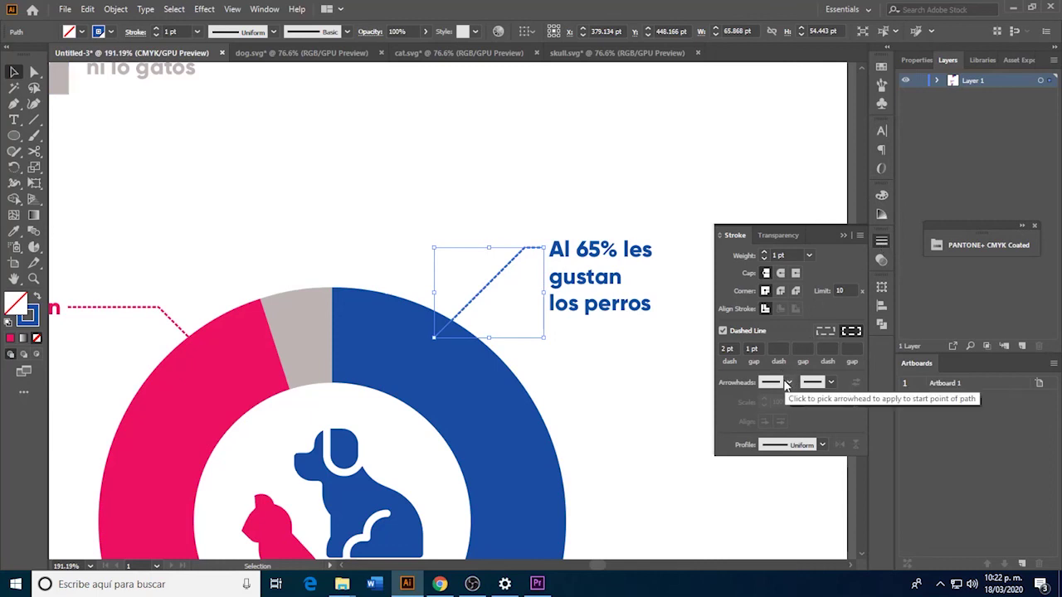
{"action": "left_click", "coordinate": [830, 383]}
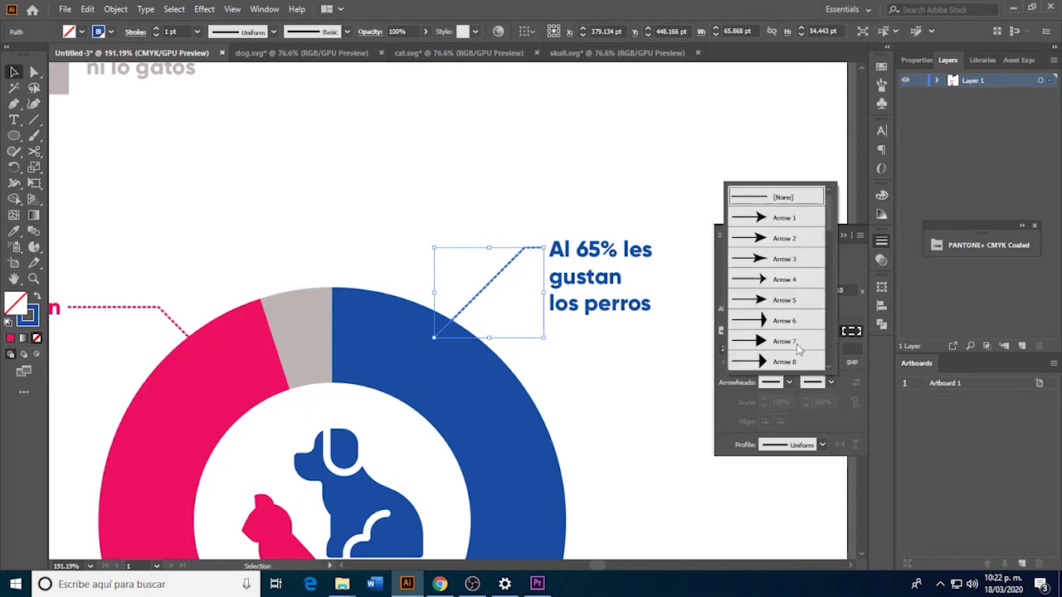
{"action": "left_click", "coordinate": [757, 240]}
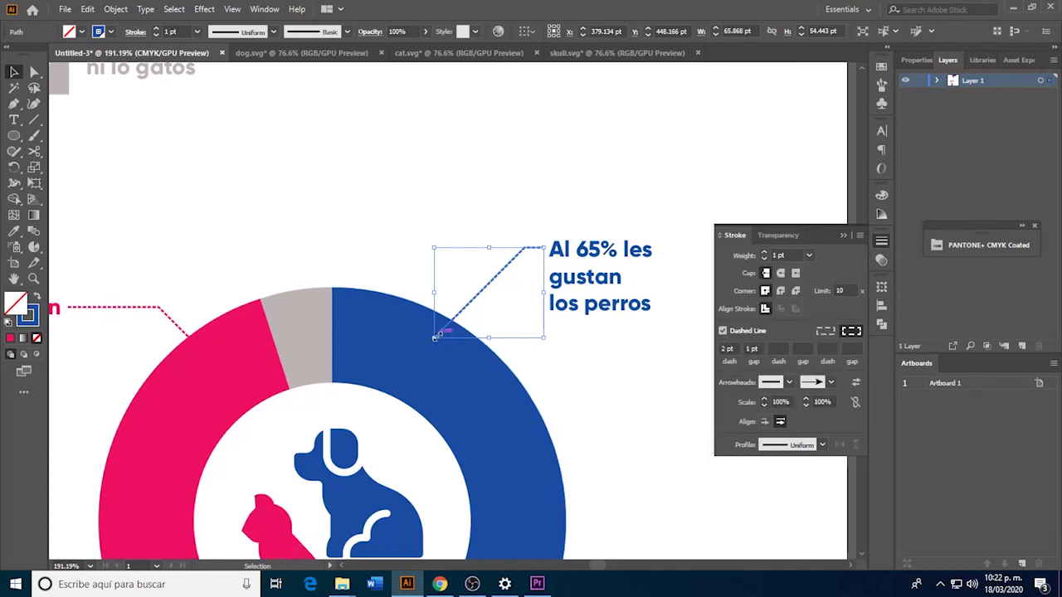
{"action": "left_click", "coordinate": [856, 386]}
{"action": "left_click", "coordinate": [586, 354]}
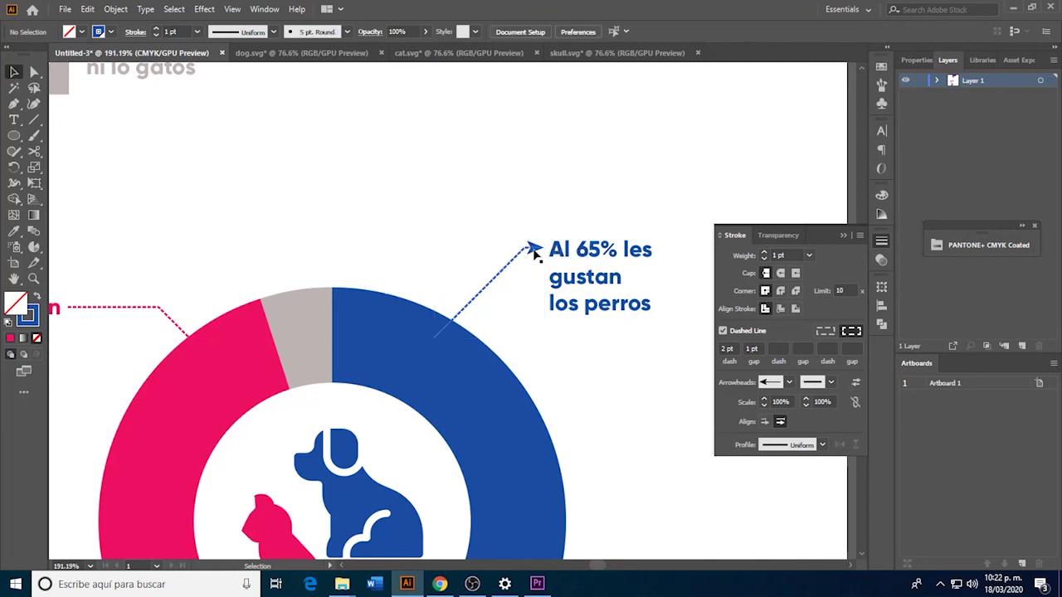
{"action": "left_click", "coordinate": [789, 382]}
{"action": "scroll", "coordinate": [720, 285], "scroll_direction": "down", "scroll_amount": 2}
{"action": "scroll", "coordinate": [720, 285], "scroll_direction": "down", "scroll_amount": 2}
{"action": "scroll", "coordinate": [720, 284], "scroll_direction": "down", "scroll_amount": 3}
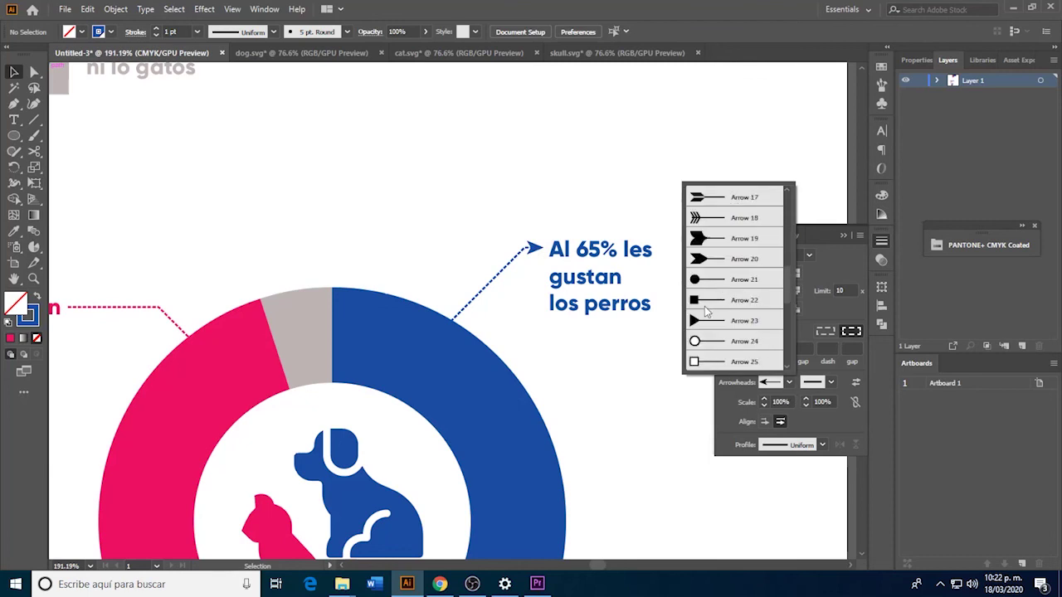
{"action": "left_click", "coordinate": [693, 283]}
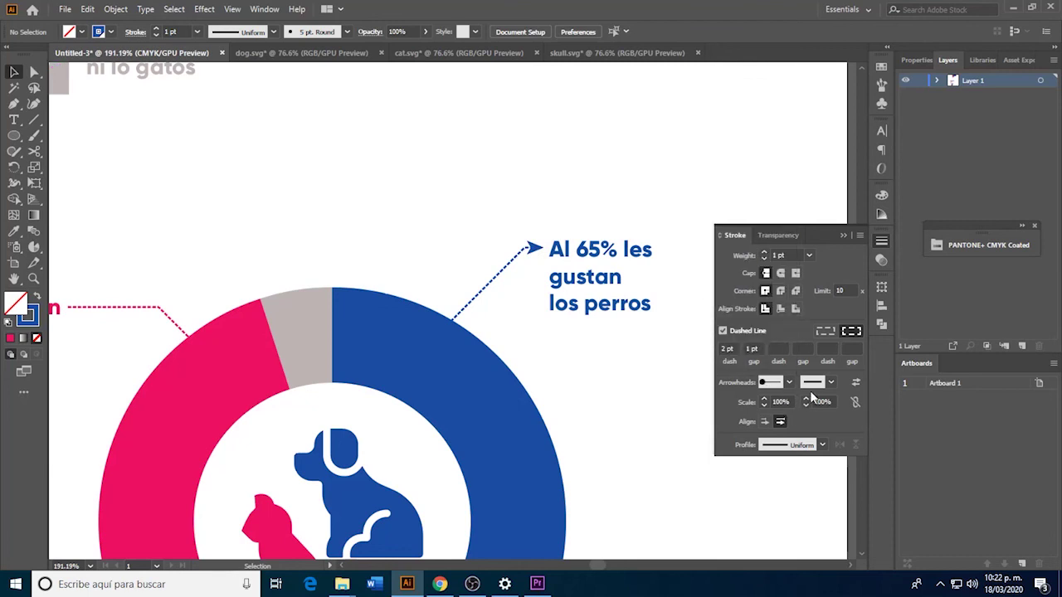
{"action": "left_click", "coordinate": [510, 273]}
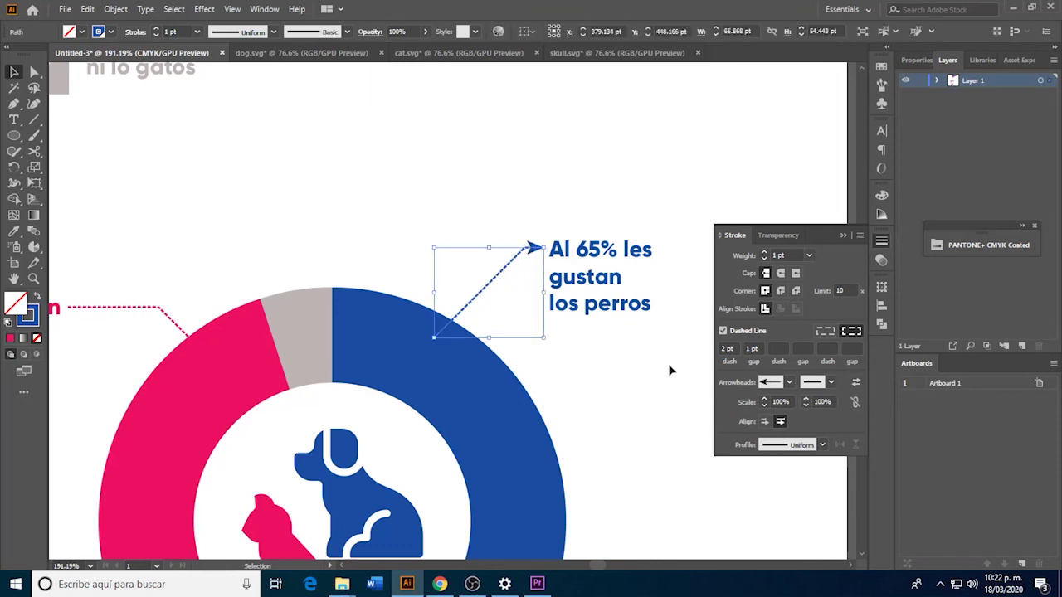
Set the start marker to the square Arrow 22 and align the line with the label.
{"action": "left_click", "coordinate": [789, 383]}
{"action": "scroll", "coordinate": [713, 273], "scroll_direction": "down", "scroll_amount": 4}
{"action": "scroll", "coordinate": [712, 270], "scroll_direction": "down", "scroll_amount": 1}
{"action": "left_click", "coordinate": [696, 282]}
{"action": "left_click", "coordinate": [784, 385]}
{"action": "left_click", "coordinate": [698, 219]}
{"action": "left_click", "coordinate": [599, 375]}
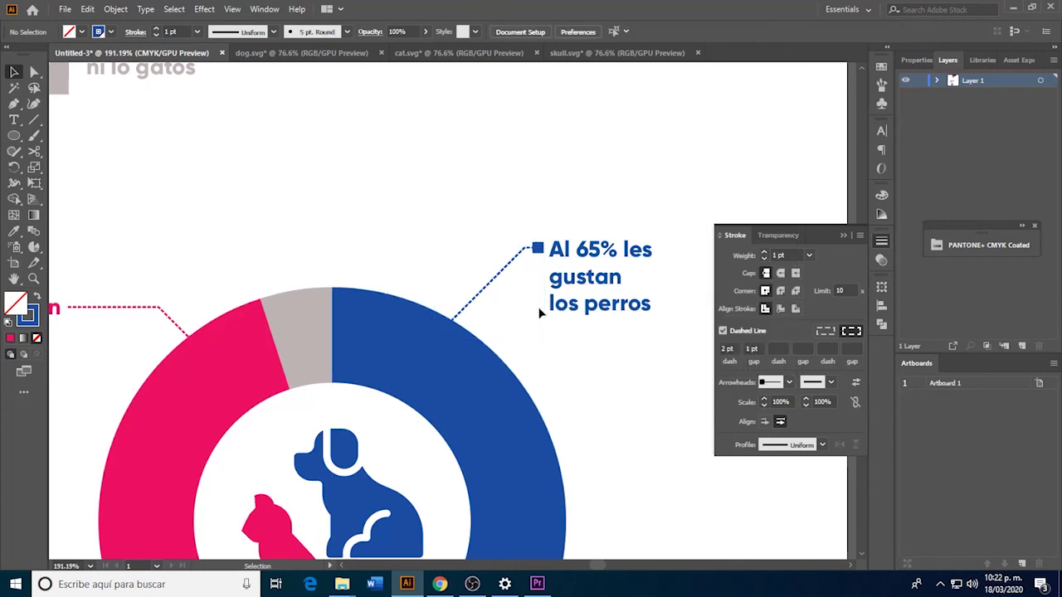
{"action": "left_click_drag", "start_coordinate": [540, 260], "coordinate": [529, 249]}
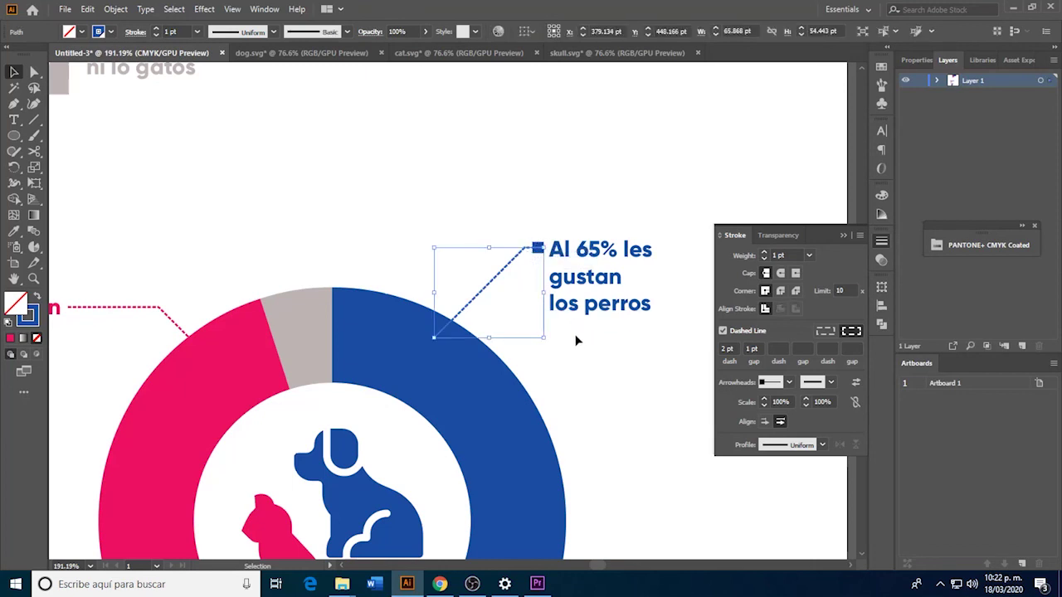
Scale the square end marker to 75% after trying 50%.
{"action": "left_click", "coordinate": [779, 402]}
{"action": "type", "text": "50"}
{"action": "key", "text": "Return"}
{"action": "left_click", "coordinate": [666, 390]}
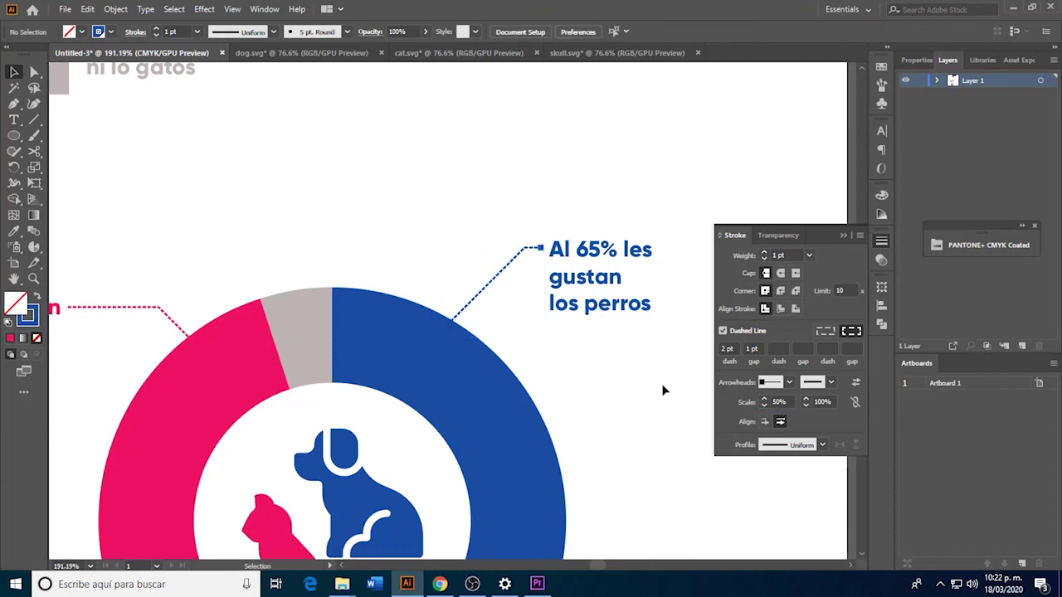
{"action": "left_click", "coordinate": [538, 247]}
{"action": "left_click", "coordinate": [778, 402]}
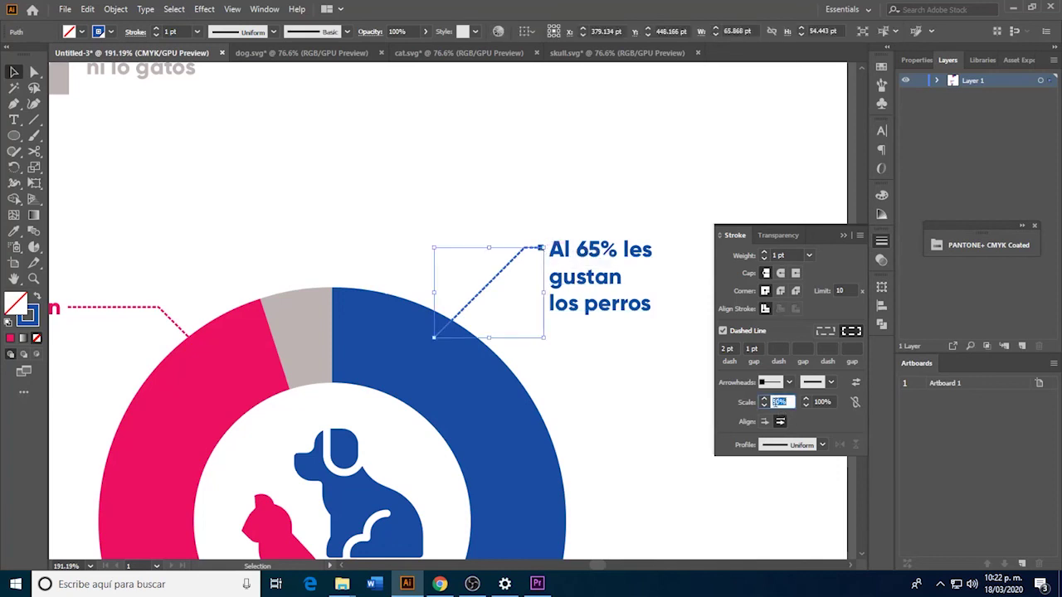
{"action": "type", "text": "15"}
{"action": "key", "text": "Return"}
{"action": "left_click", "coordinate": [615, 393]}
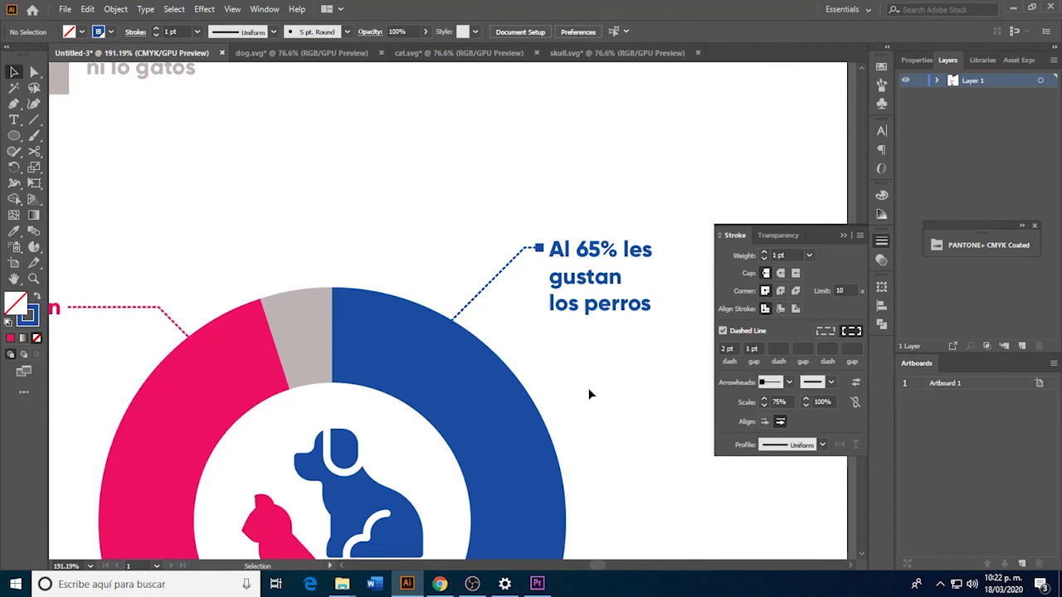
{"action": "scroll", "coordinate": [461, 332], "scroll_direction": "down", "scroll_amount": 2}
{"action": "scroll", "coordinate": [464, 245], "scroll_direction": "left", "scroll_amount": 4}
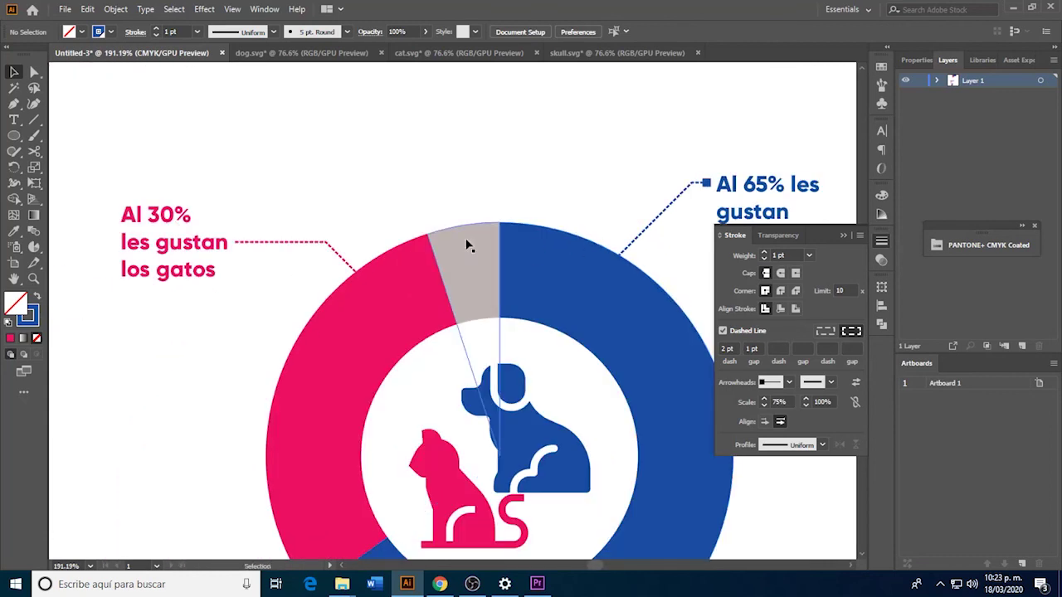
{"action": "left_click", "coordinate": [331, 243]}
Copy the blue line's dashed style onto the cat label's leader line.
{"action": "key", "text": "i"}
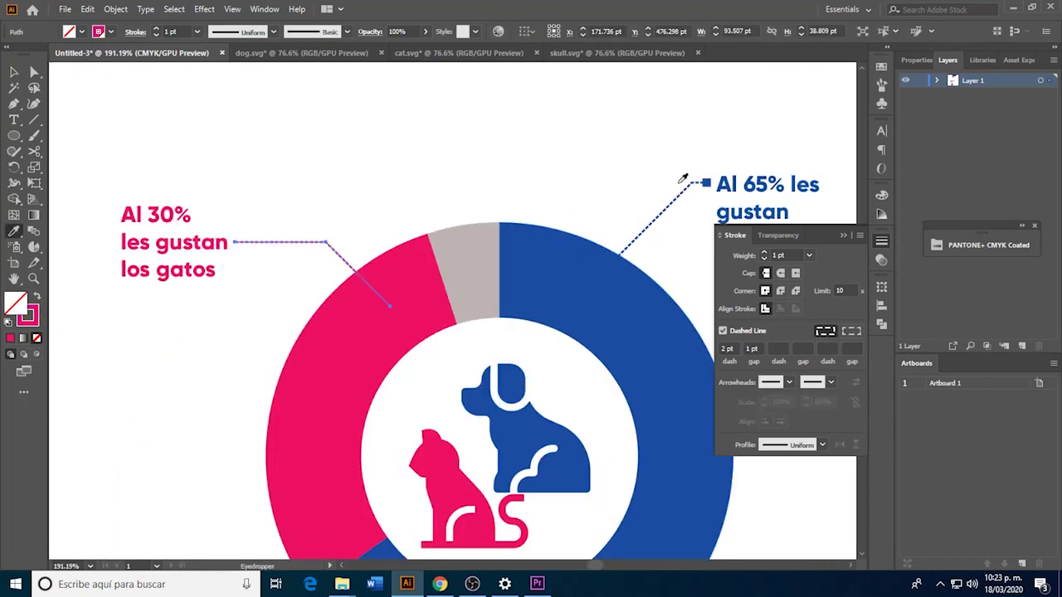
{"action": "left_click", "coordinate": [689, 185]}
{"action": "key", "text": "v"}
{"action": "left_click", "coordinate": [585, 175]}
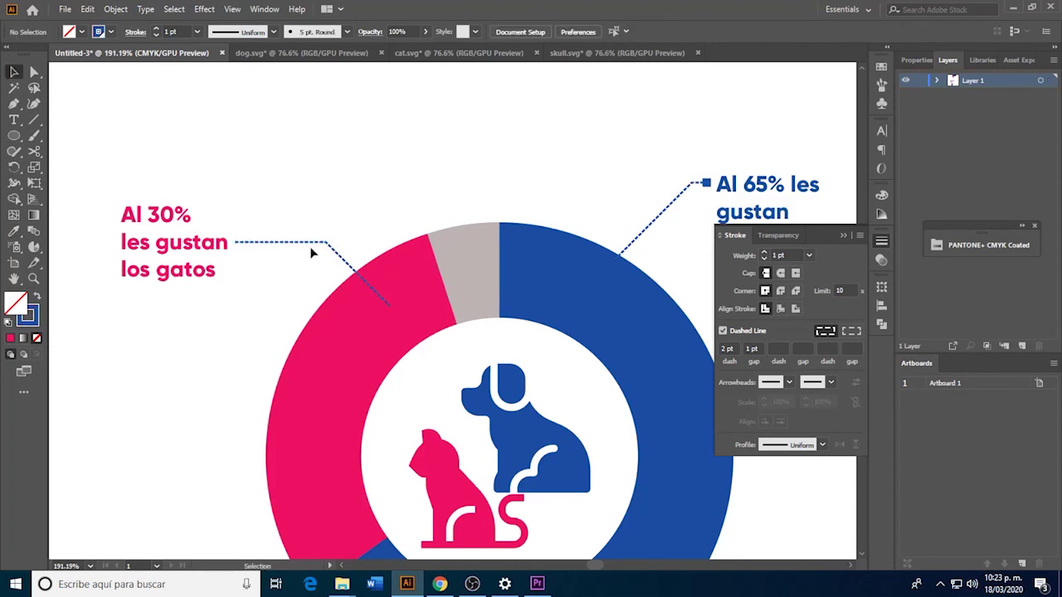
{"action": "left_click", "coordinate": [333, 249]}
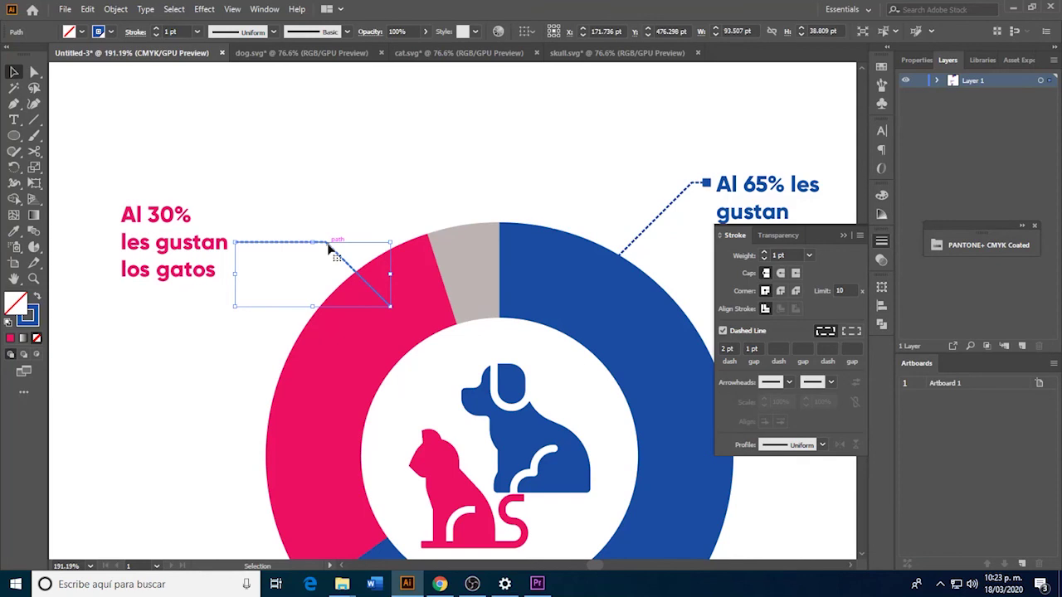
Make the cat leader line's stroke pink, sampled from the cat wedge.
{"action": "key", "text": "i"}
{"action": "left_click", "coordinate": [349, 300]}
{"action": "key", "text": "z"}
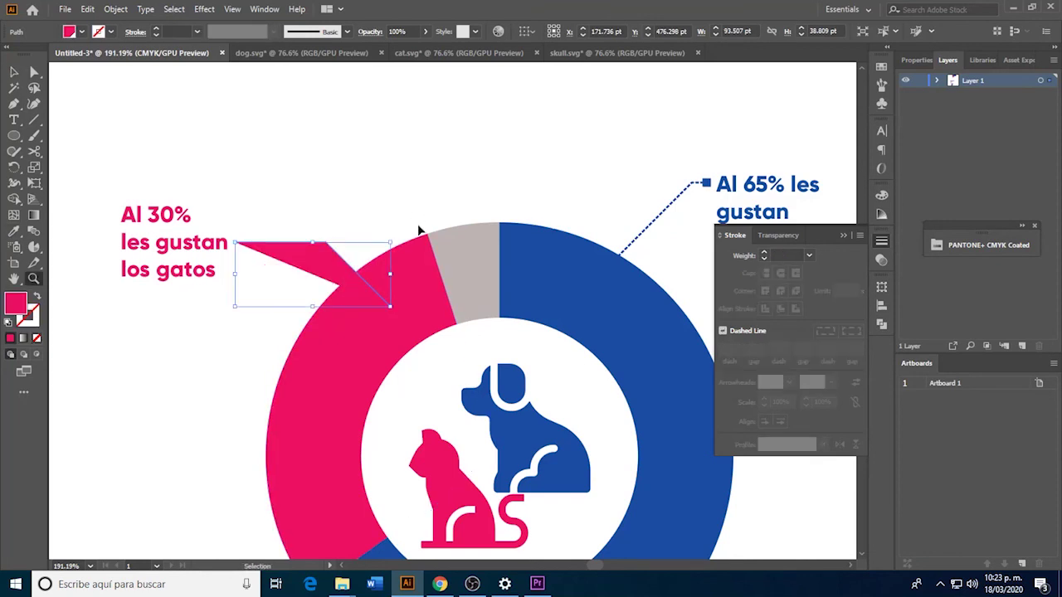
{"action": "key", "text": "ctrl+z"}
{"action": "left_click", "coordinate": [31, 327]}
{"action": "left_click", "coordinate": [360, 327]}
{"action": "key", "text": "i"}
{"action": "left_click", "coordinate": [456, 304]}
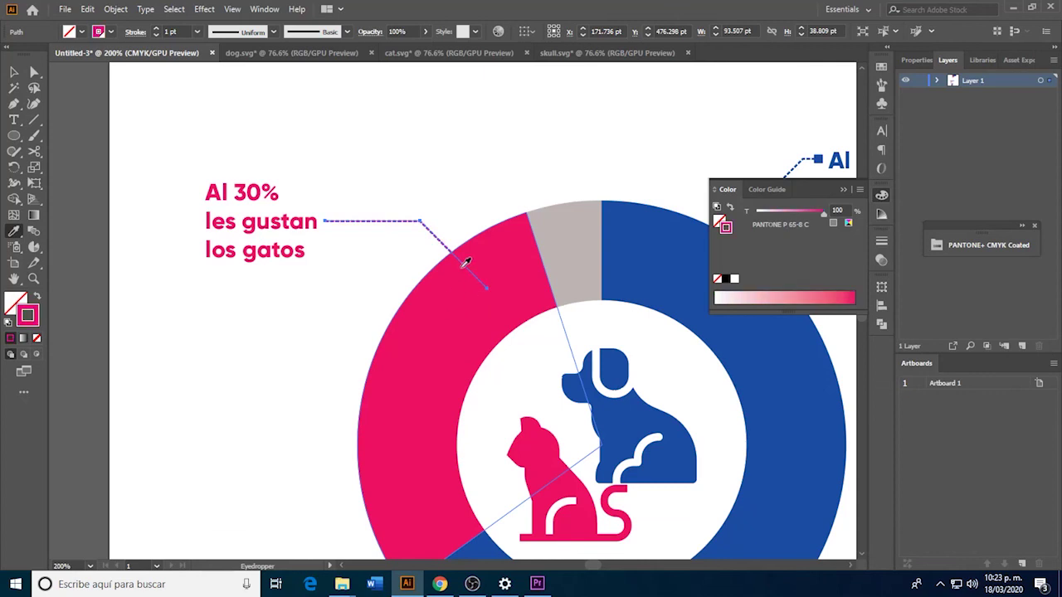
{"action": "key", "text": "v"}
{"action": "left_click", "coordinate": [466, 176]}
Add a round dot start marker to the pink leader line.
{"action": "left_click", "coordinate": [440, 243]}
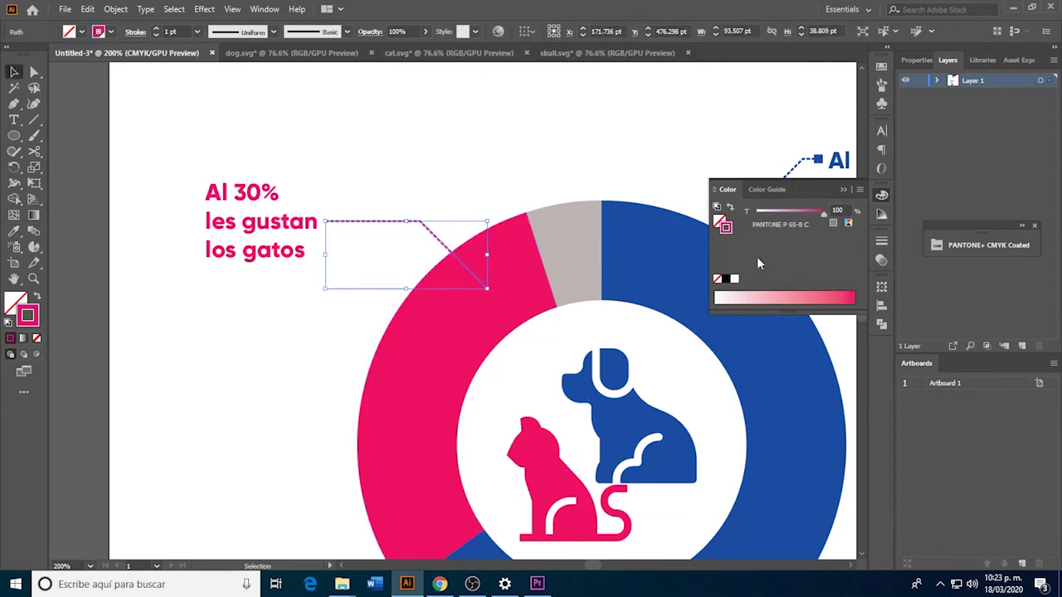
{"action": "left_click", "coordinate": [883, 242]}
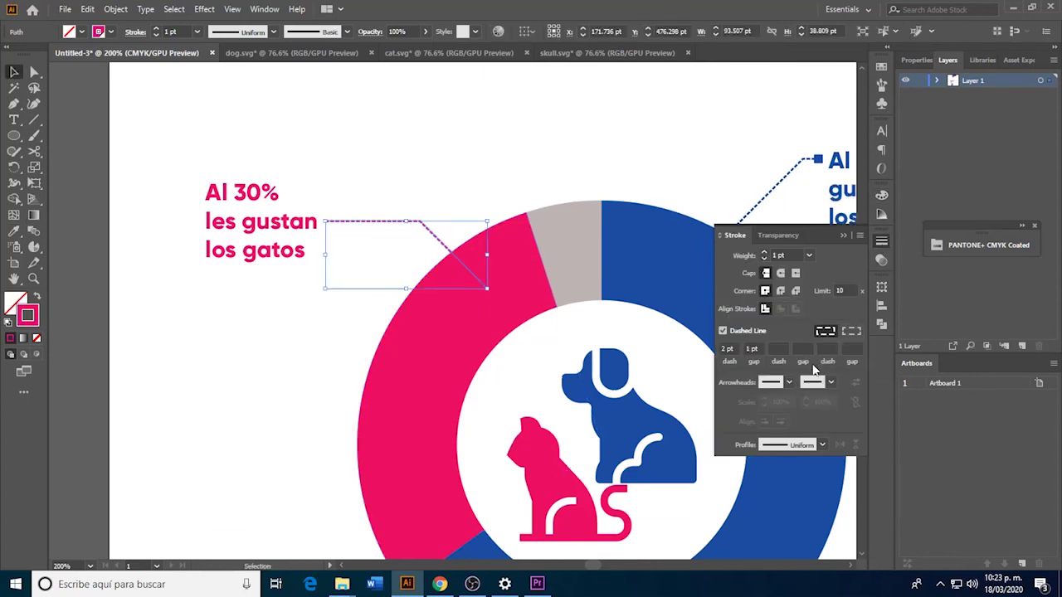
{"action": "left_click", "coordinate": [790, 382]}
{"action": "scroll", "coordinate": [713, 298], "scroll_direction": "down", "scroll_amount": 2}
{"action": "scroll", "coordinate": [713, 299], "scroll_direction": "down", "scroll_amount": 3}
{"action": "scroll", "coordinate": [714, 299], "scroll_direction": "down", "scroll_amount": 3}
{"action": "left_click", "coordinate": [708, 322]}
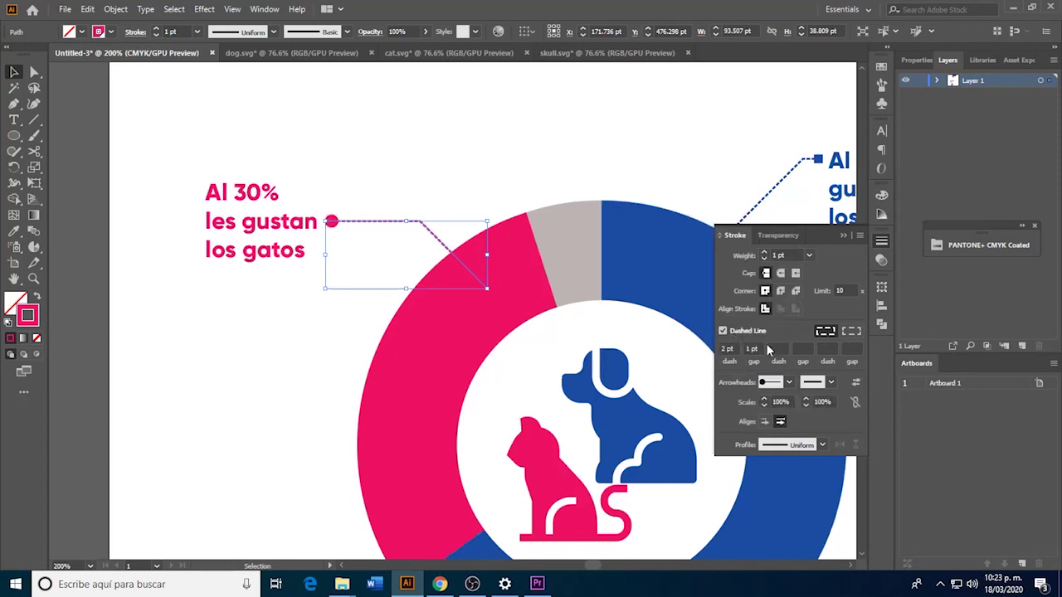
Keep the dot at the label end and scale the marker to 75%.
{"action": "left_click", "coordinate": [787, 402]}
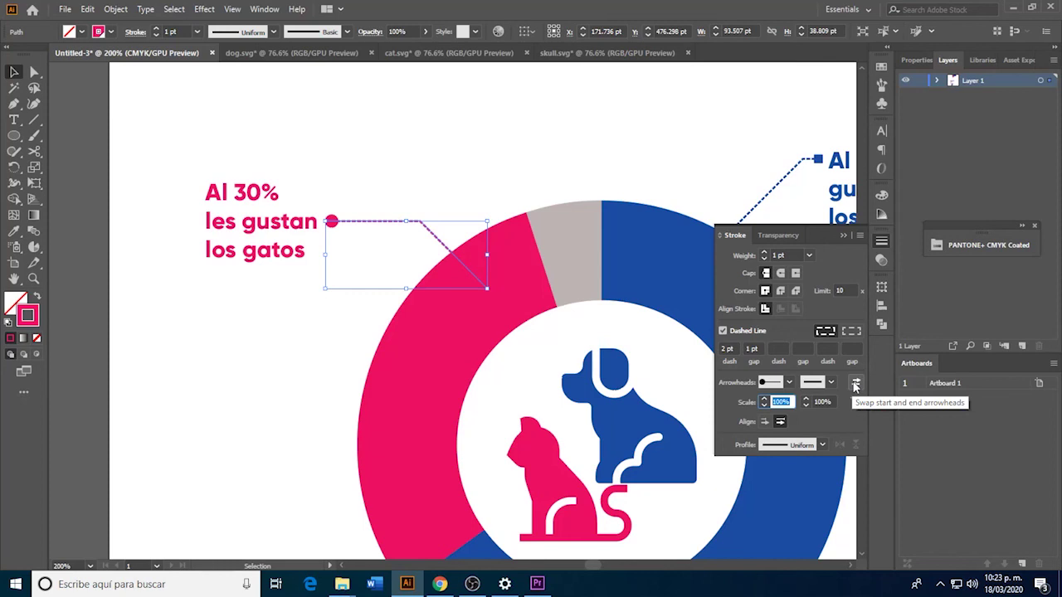
{"action": "left_click", "coordinate": [855, 384]}
{"action": "left_click", "coordinate": [856, 384]}
{"action": "left_click", "coordinate": [855, 384]}
{"action": "left_click", "coordinate": [856, 384]}
{"action": "left_click", "coordinate": [855, 384]}
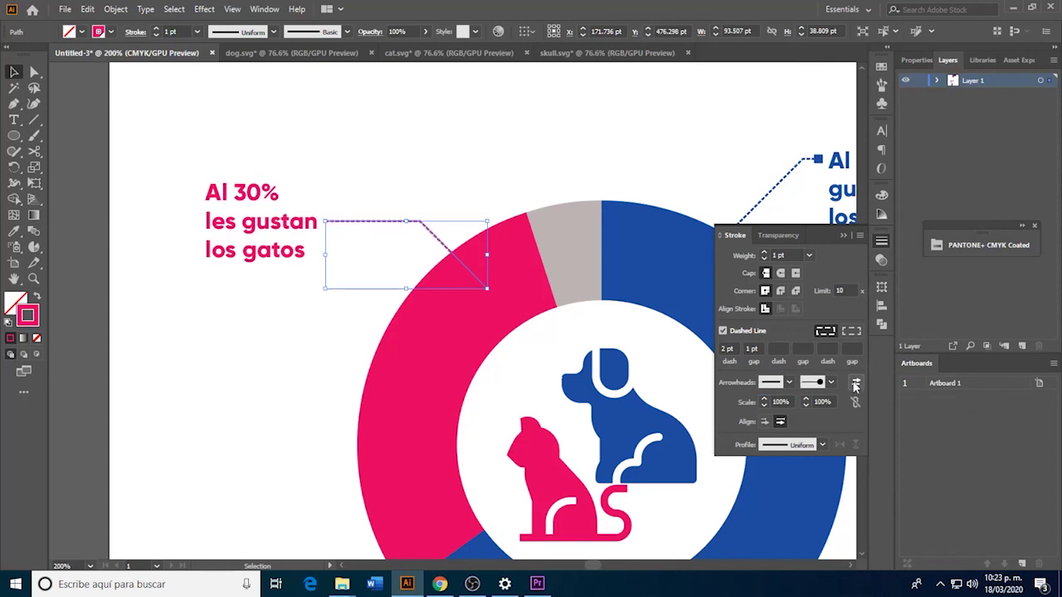
{"action": "left_click", "coordinate": [856, 384]}
{"action": "left_click", "coordinate": [775, 402]}
{"action": "type", "text": "1"}
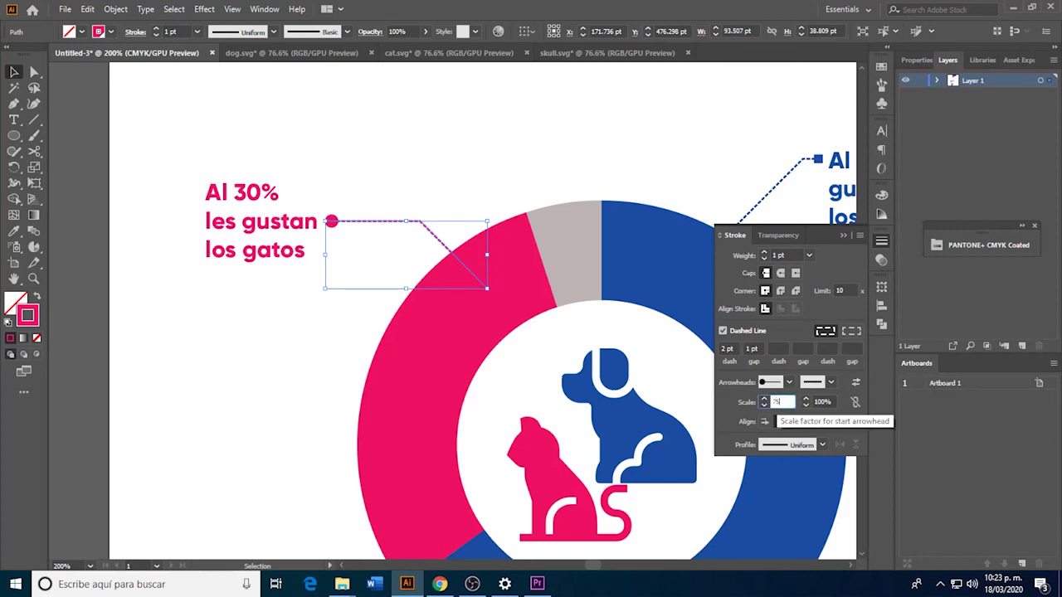
{"action": "key", "text": "Return"}
Change the cat line's dot marker to the square Arrow 22 marker.
{"action": "key", "text": "ctrl+shift+a"}
{"action": "left_click_drag", "start_coordinate": [493, 231], "coordinate": [259, 224]}
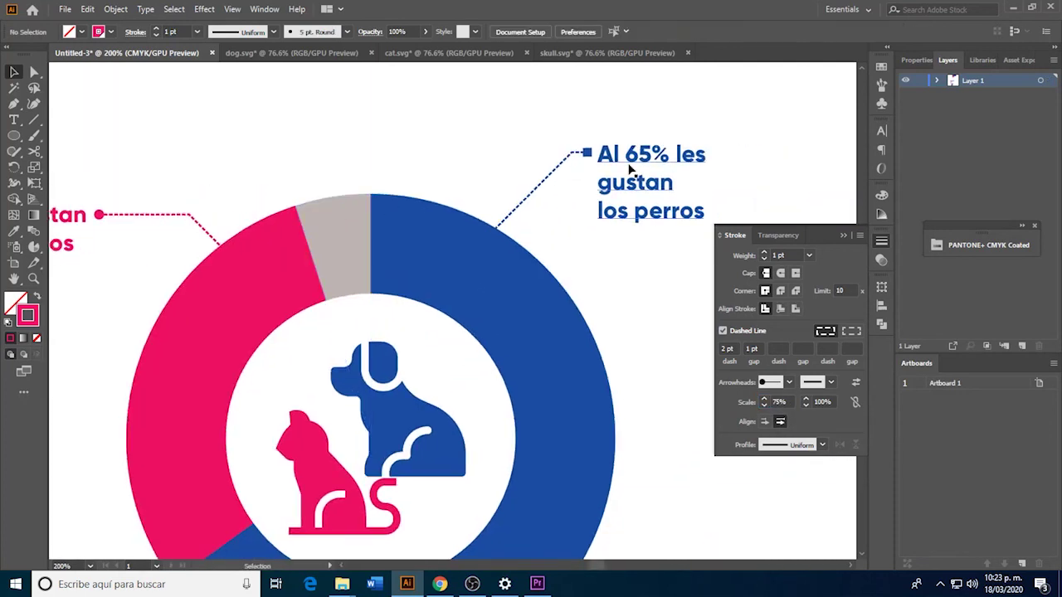
{"action": "left_click_drag", "start_coordinate": [544, 191], "coordinate": [652, 138]}
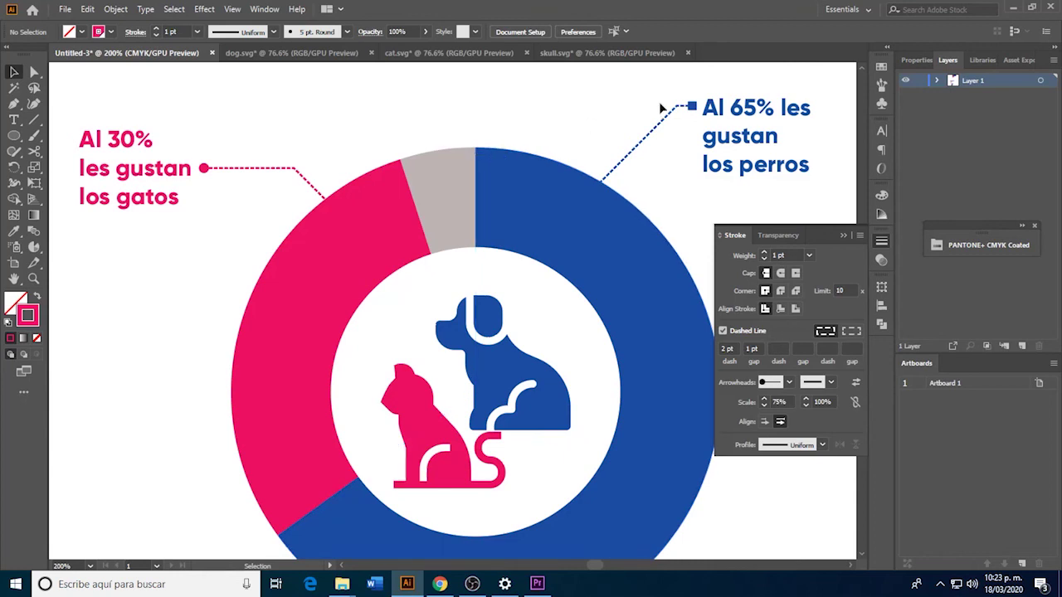
{"action": "left_click", "coordinate": [297, 170]}
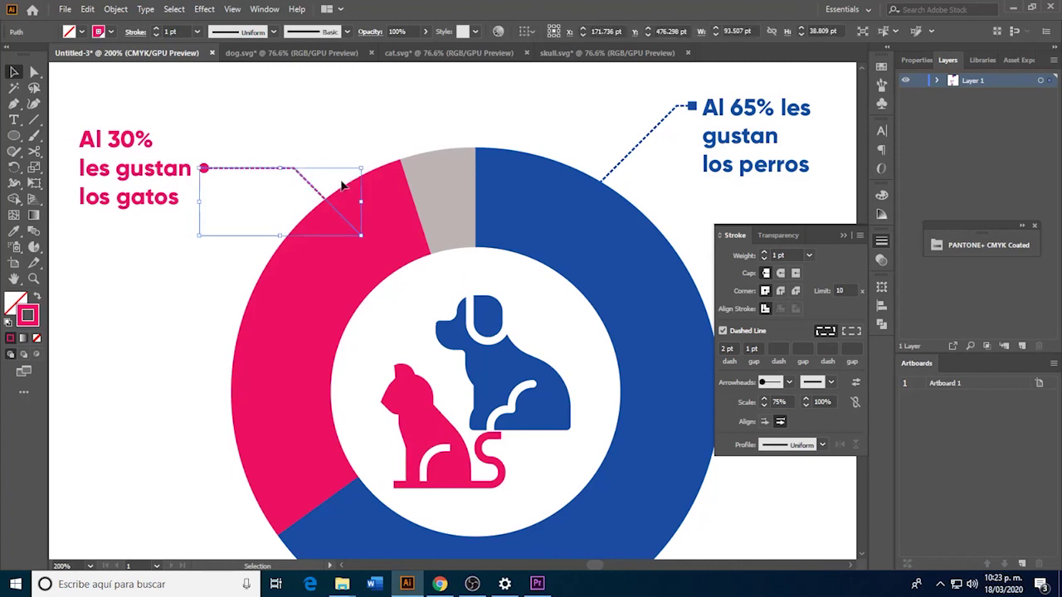
{"action": "left_click", "coordinate": [789, 383]}
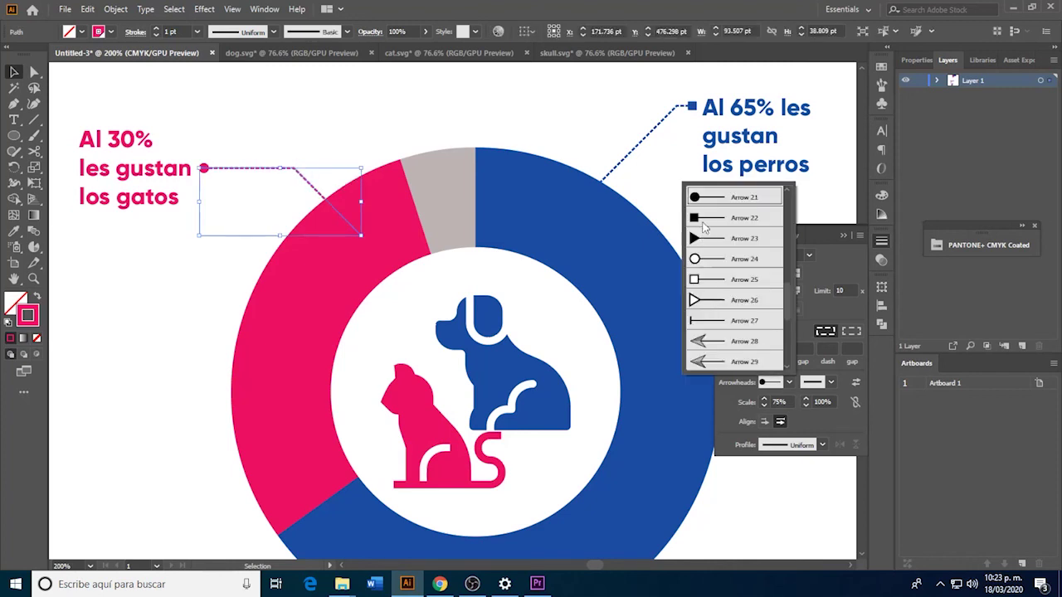
{"action": "left_click", "coordinate": [703, 218]}
{"action": "left_click", "coordinate": [367, 156]}
{"action": "scroll", "coordinate": [371, 264], "scroll_direction": "up", "scroll_amount": 1}
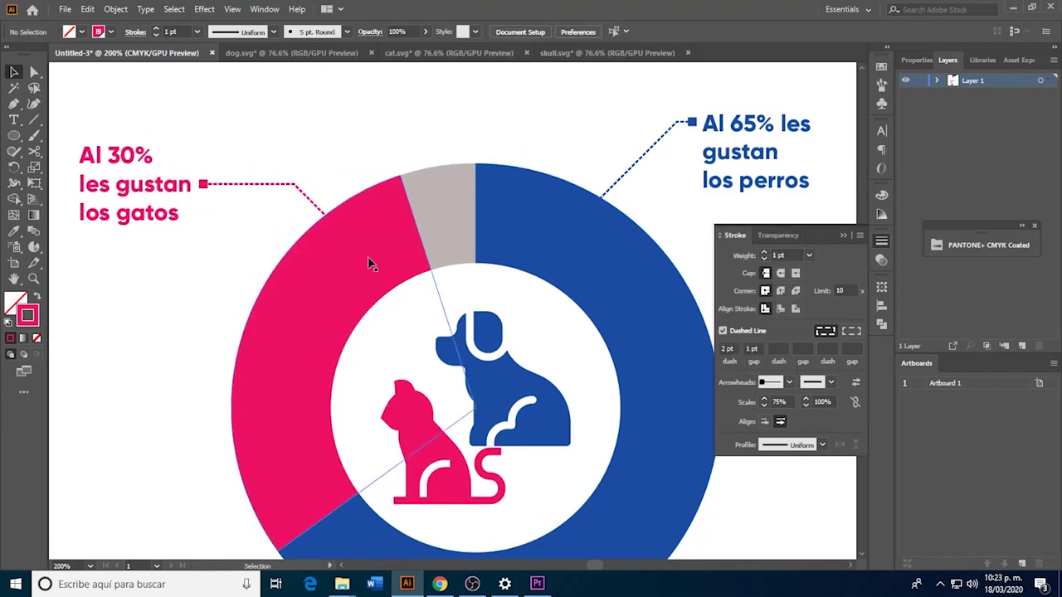
{"action": "scroll", "coordinate": [371, 257], "scroll_direction": "down", "scroll_amount": 2}
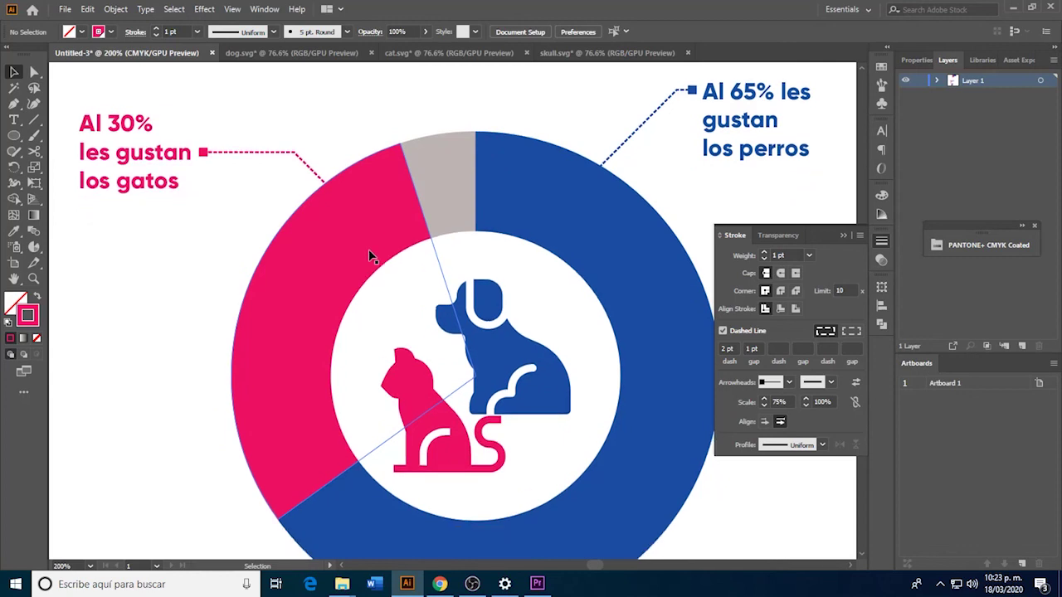